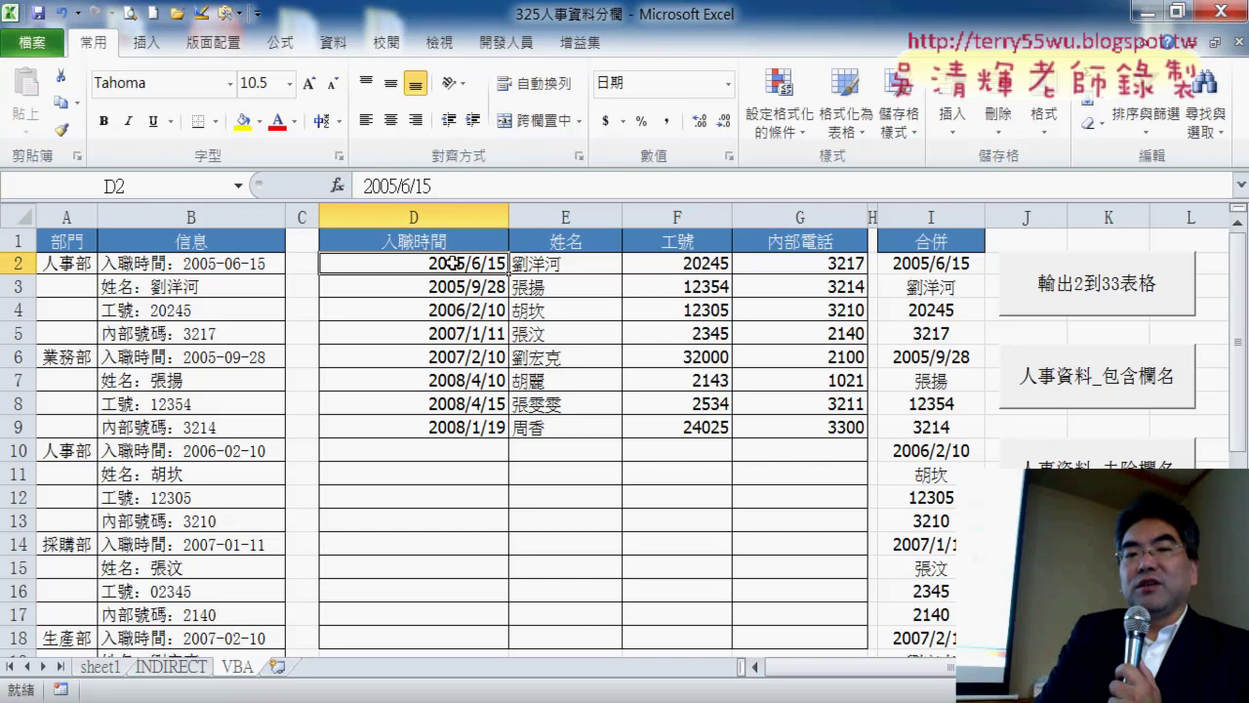
# Inspect the Date format on the hire dates in D2:D9, then run the 2-to-33 macro.
pyautogui.moveTo(444, 260); pyautogui.dragTo(452, 429)
pyautogui.rightClick(462, 320)
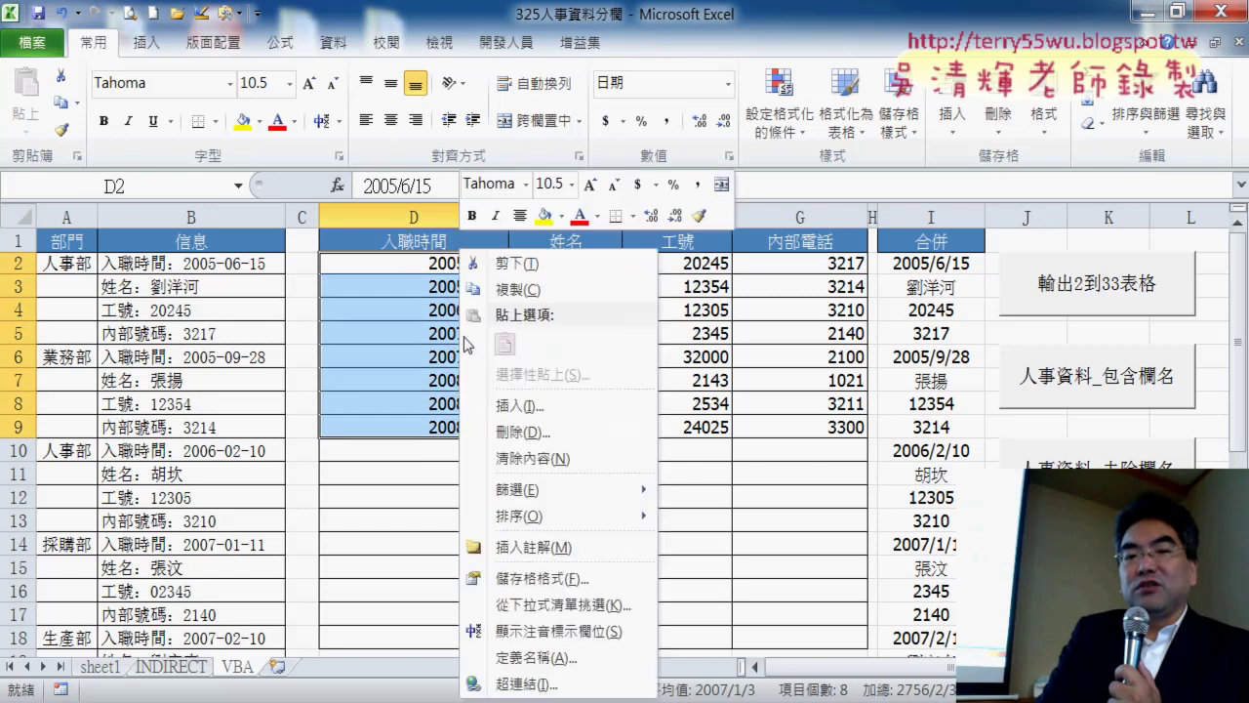
pyautogui.click(546, 579)
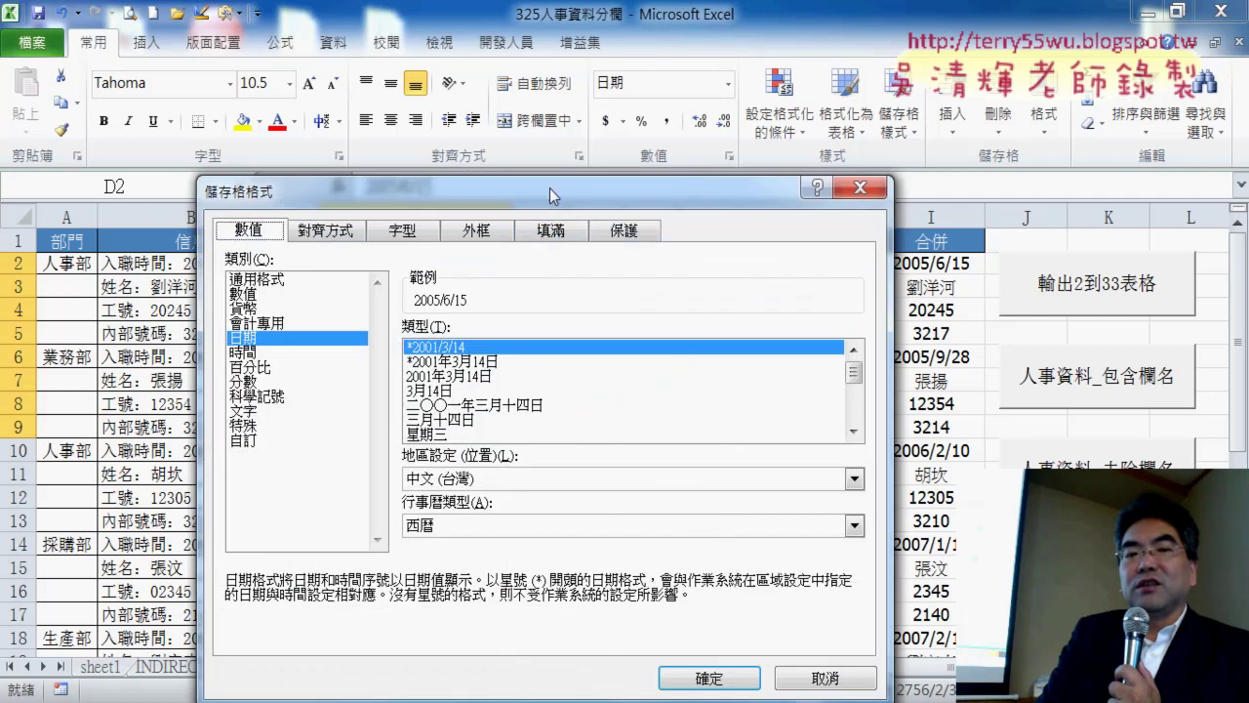
pyautogui.moveTo(550, 188); pyautogui.dragTo(837, 129)
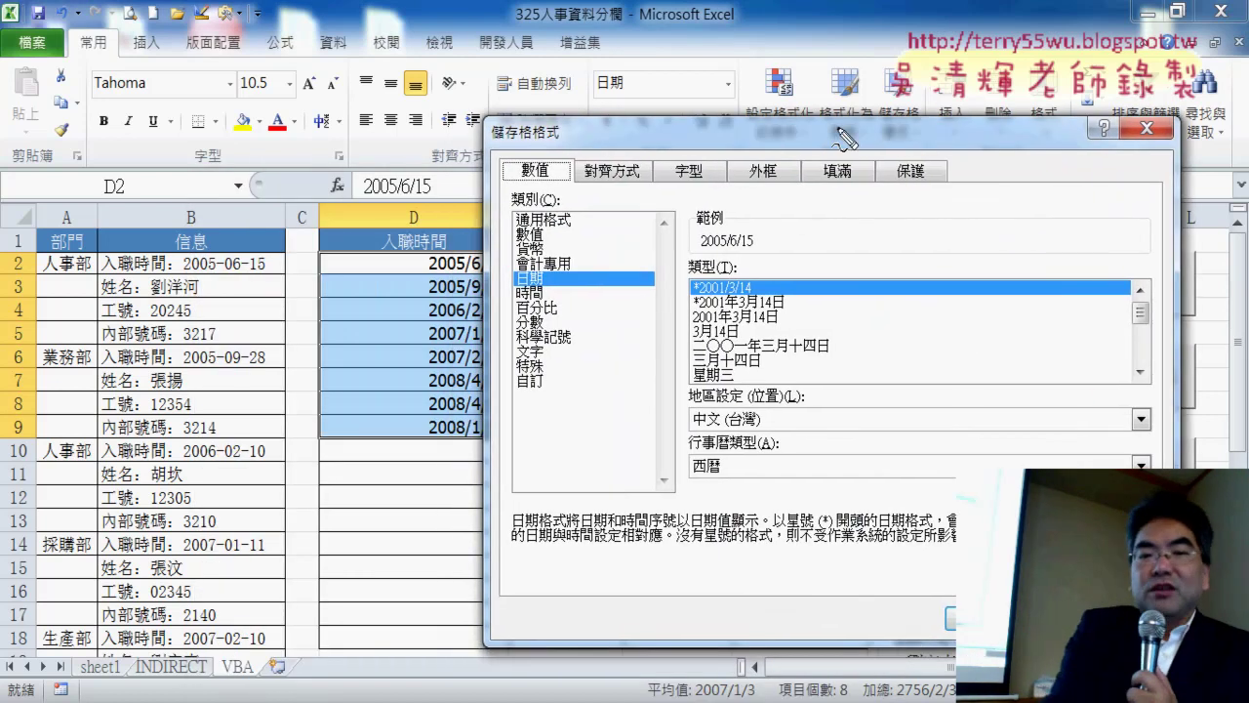
pyautogui.moveTo(546, 289)
pyautogui.mouseDown()
pyautogui.moveTo(515, 290)
pyautogui.moveTo(542, 292)
pyautogui.mouseUp()
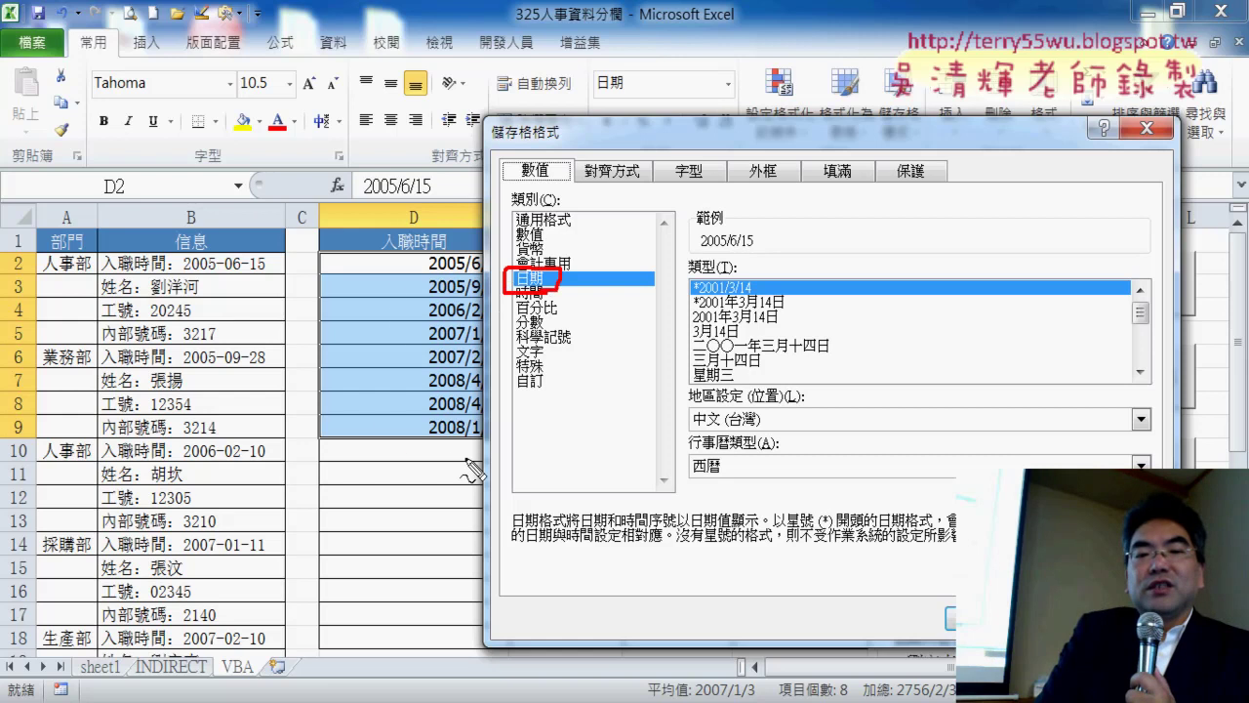
pyautogui.moveTo(473, 472); pyautogui.dragTo(466, 459)
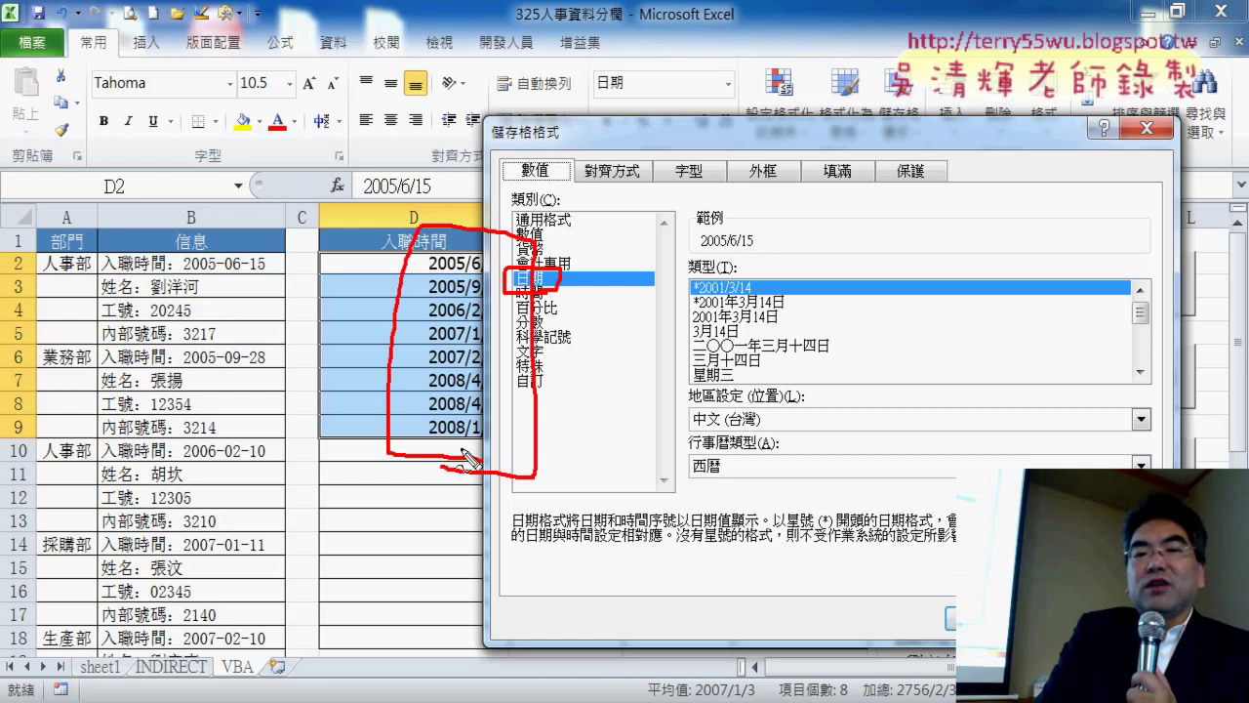
pyautogui.press('Escape')
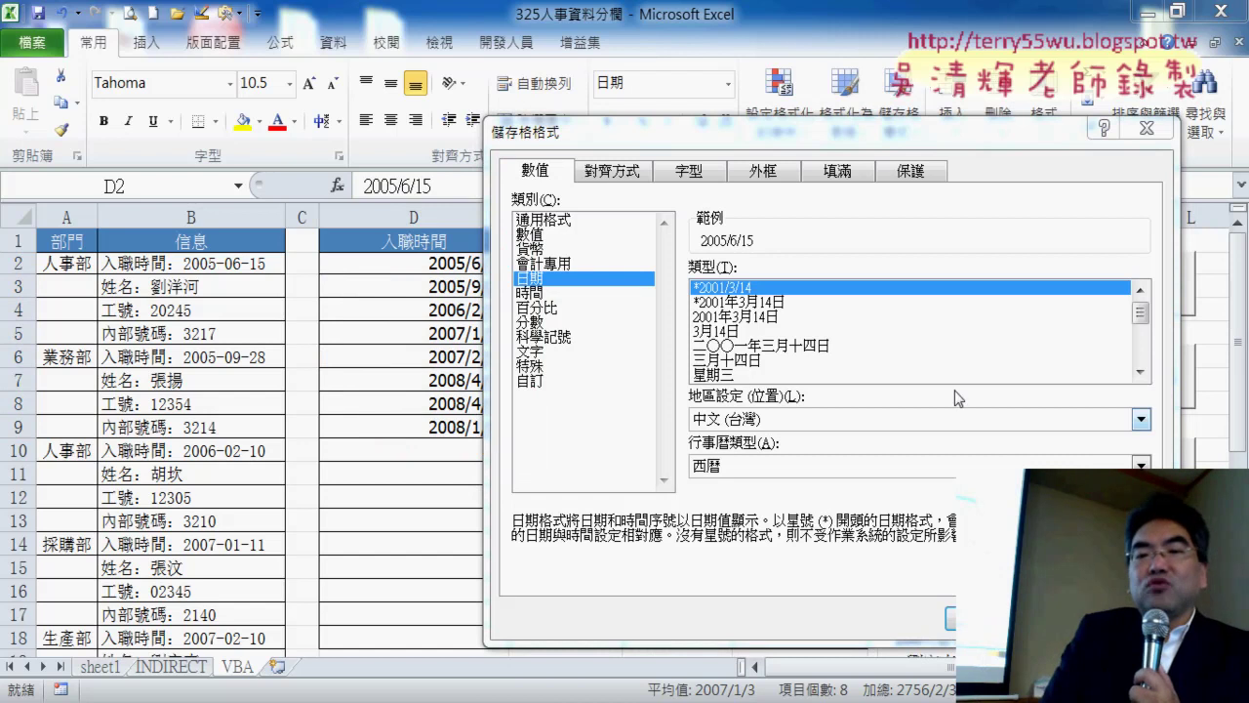
pyautogui.press('Escape')
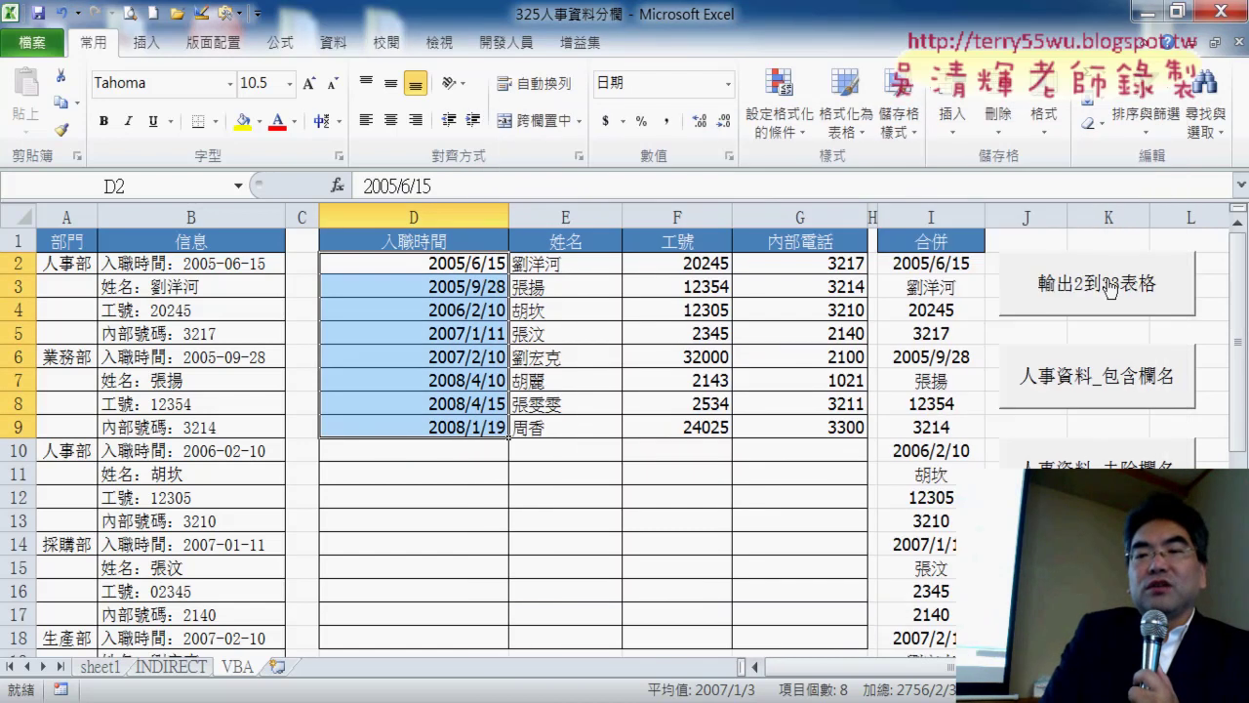
pyautogui.click(1109, 284)
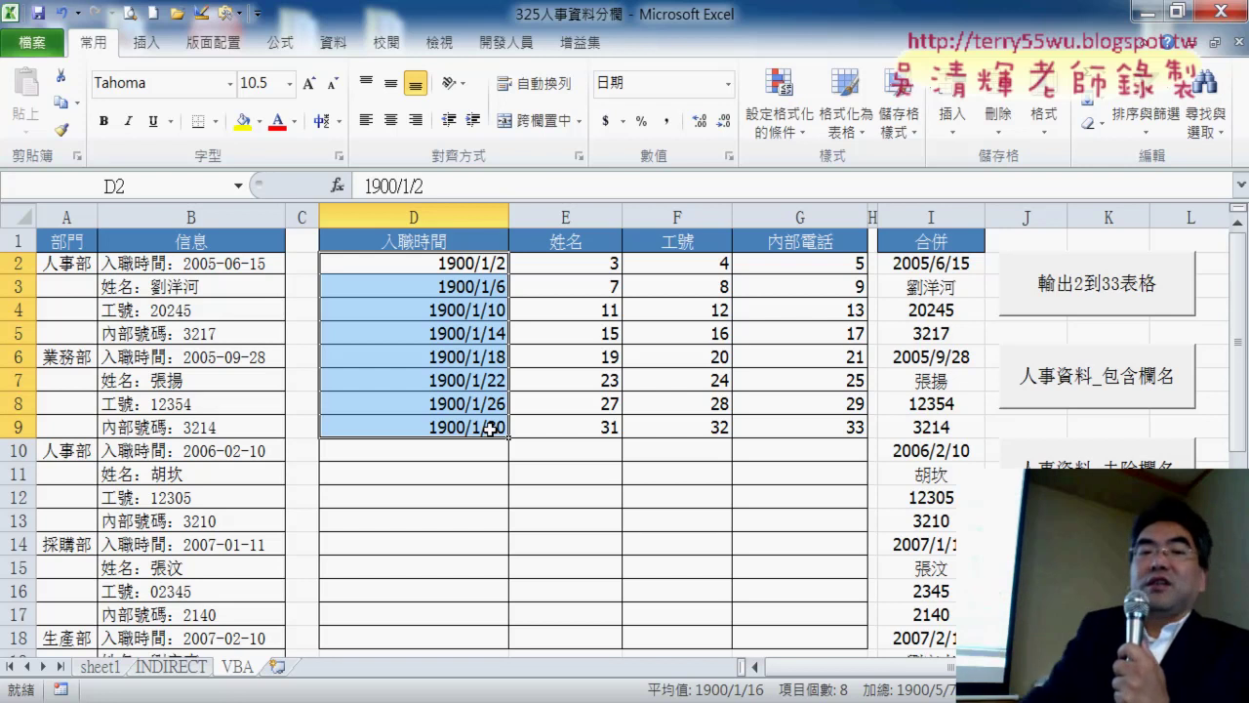
# Apply General format to the selected cells, then restore the personnel data and rerun the 2-to-33 macro.
pyautogui.rightClick(455, 425)
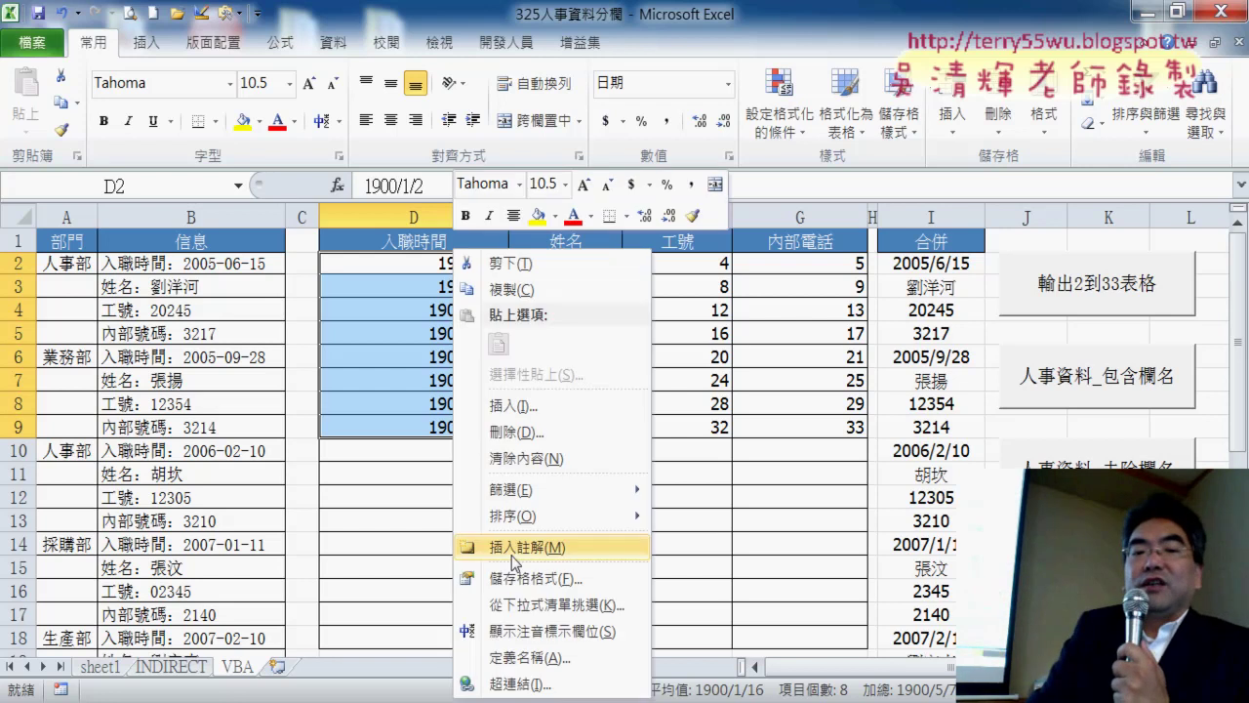
pyautogui.click(520, 579)
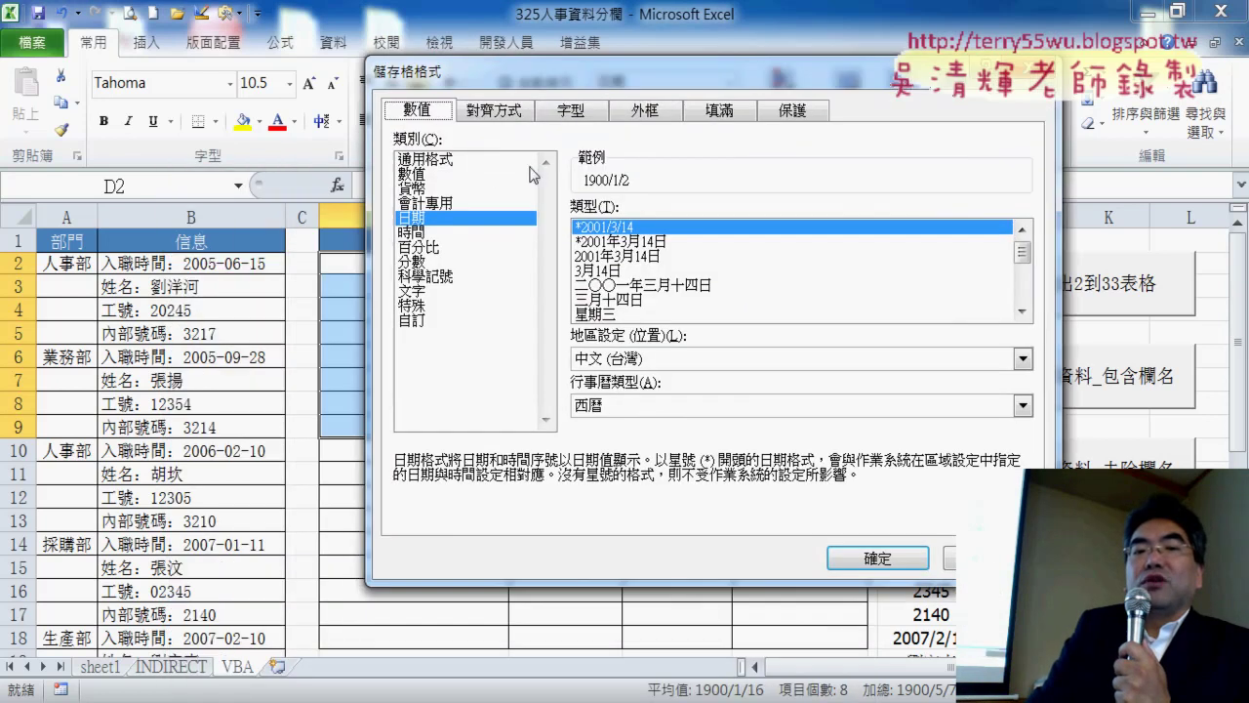
pyautogui.click(496, 160)
pyautogui.click(473, 174)
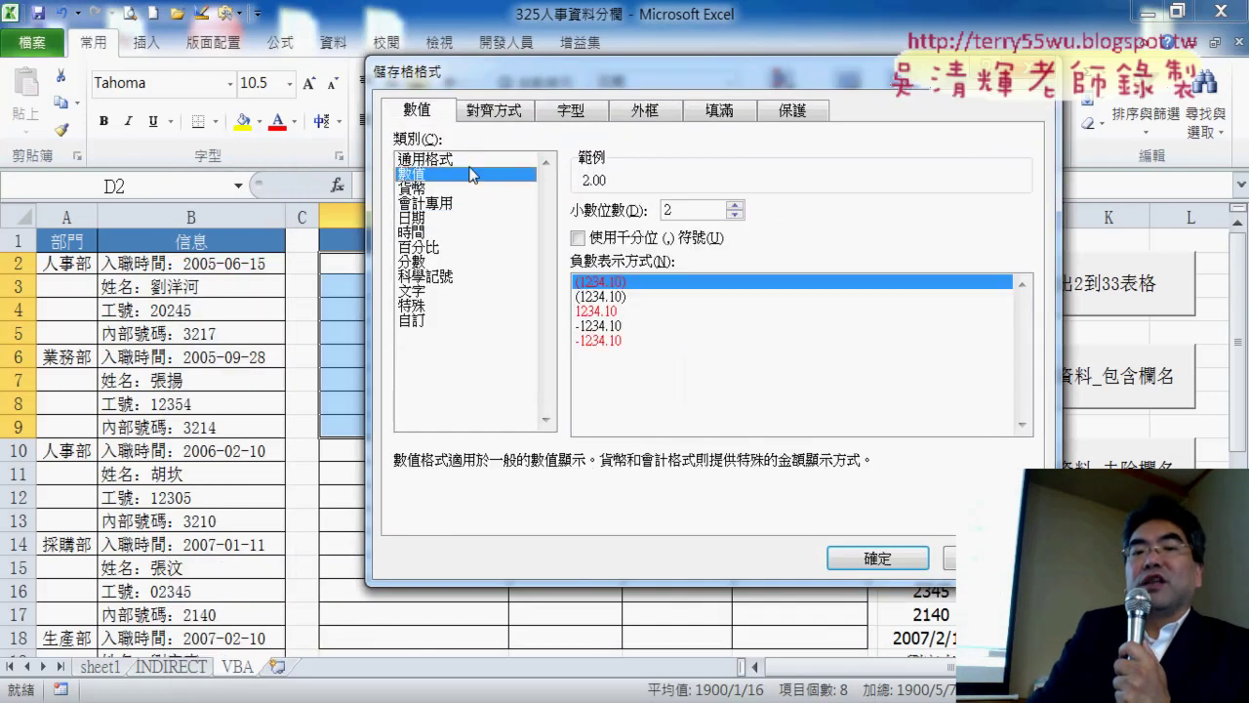
pyautogui.click(472, 160)
pyautogui.click(868, 556)
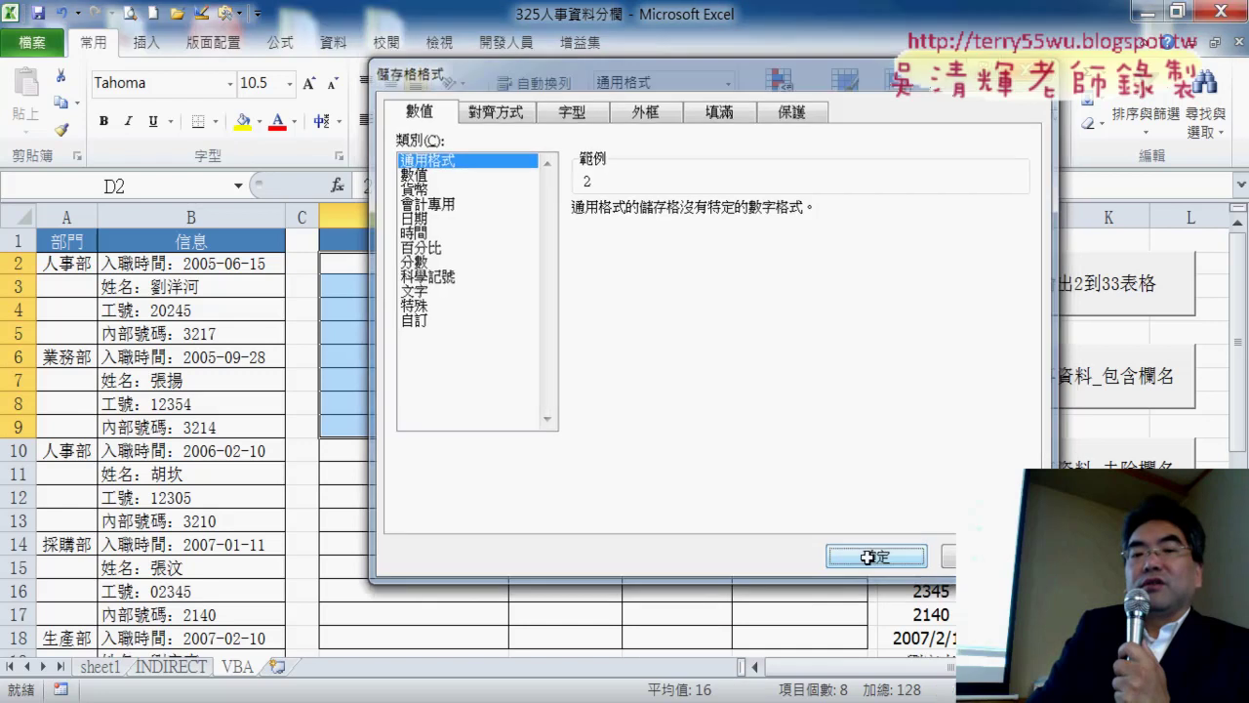
pyautogui.click(867, 557)
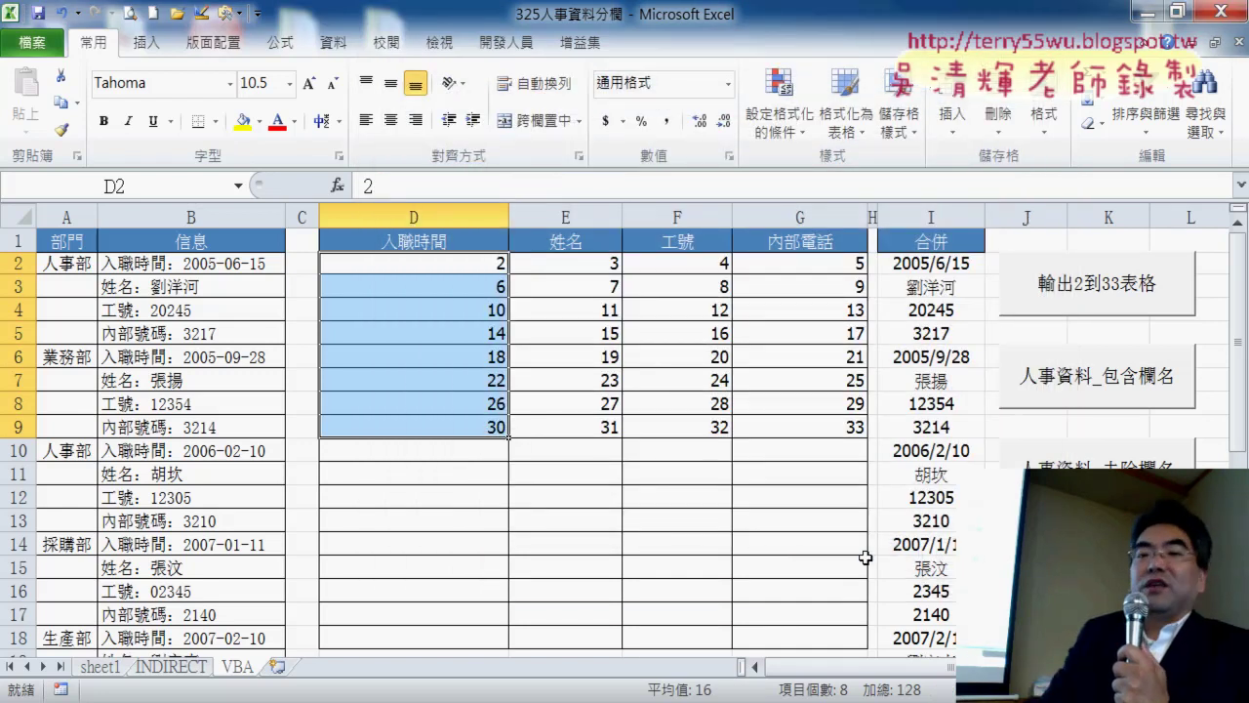
pyautogui.click(1052, 343)
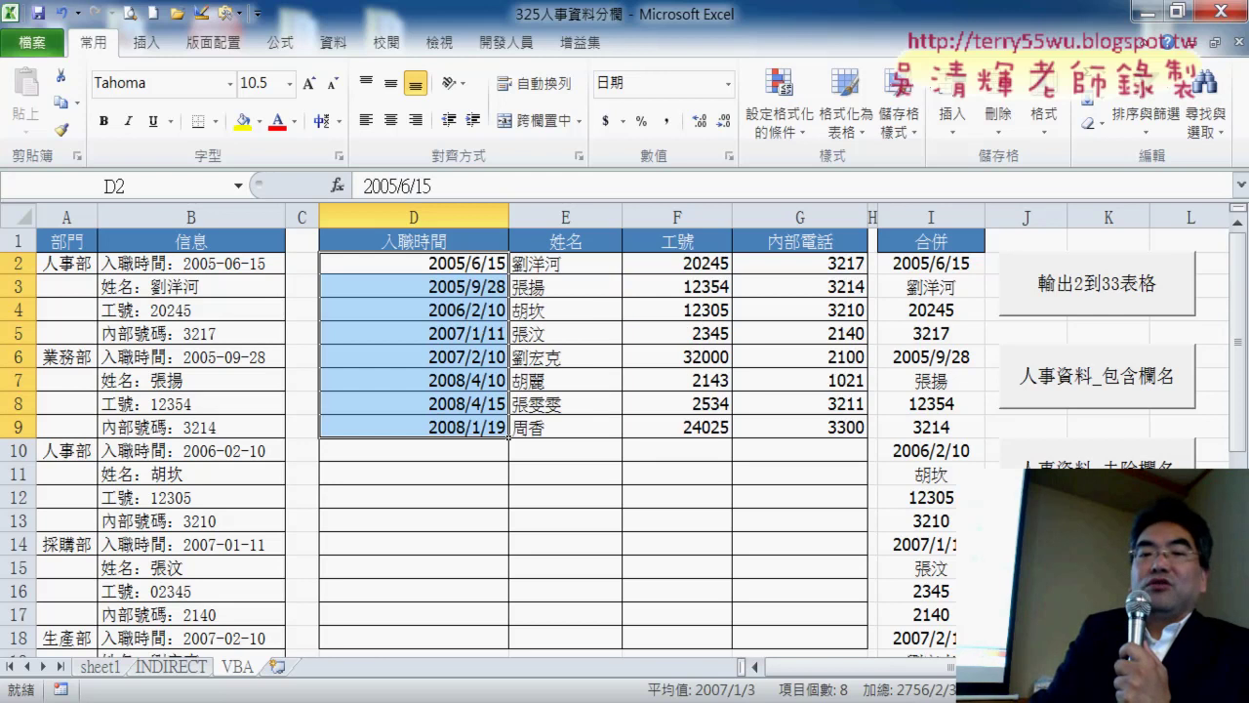
pyautogui.click(1067, 297)
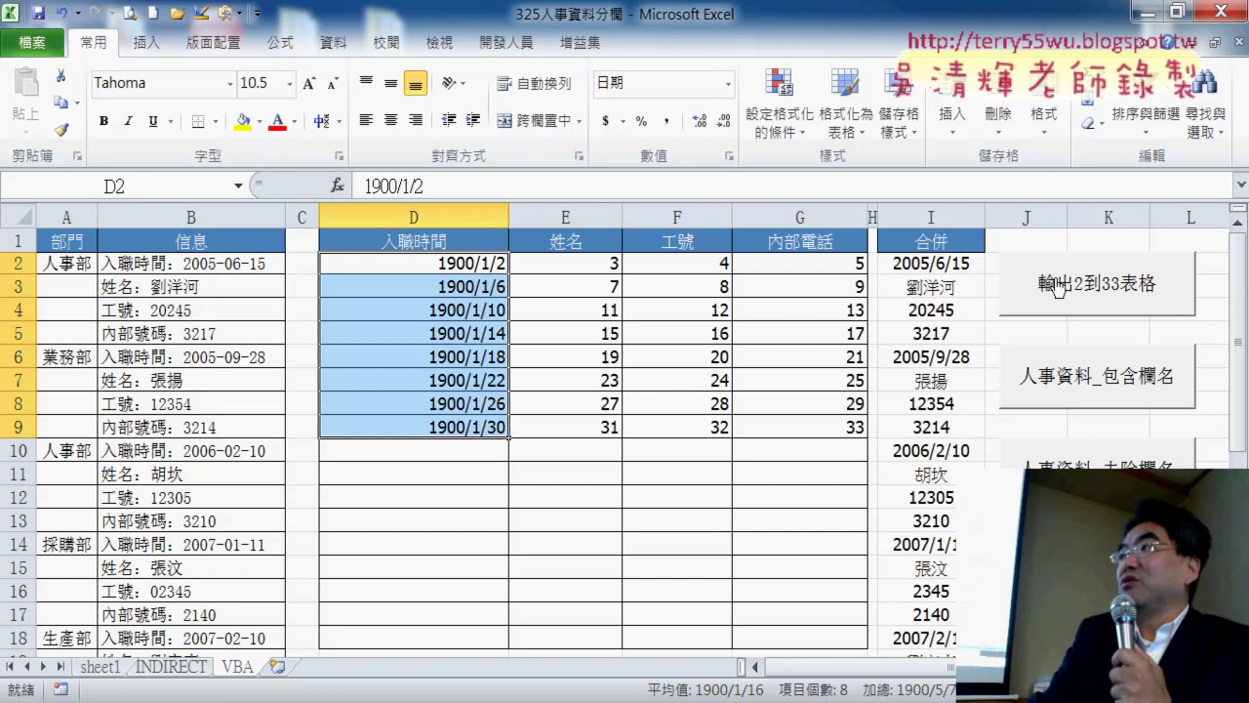
pyautogui.rightClick(455, 284)
pyautogui.click(543, 575)
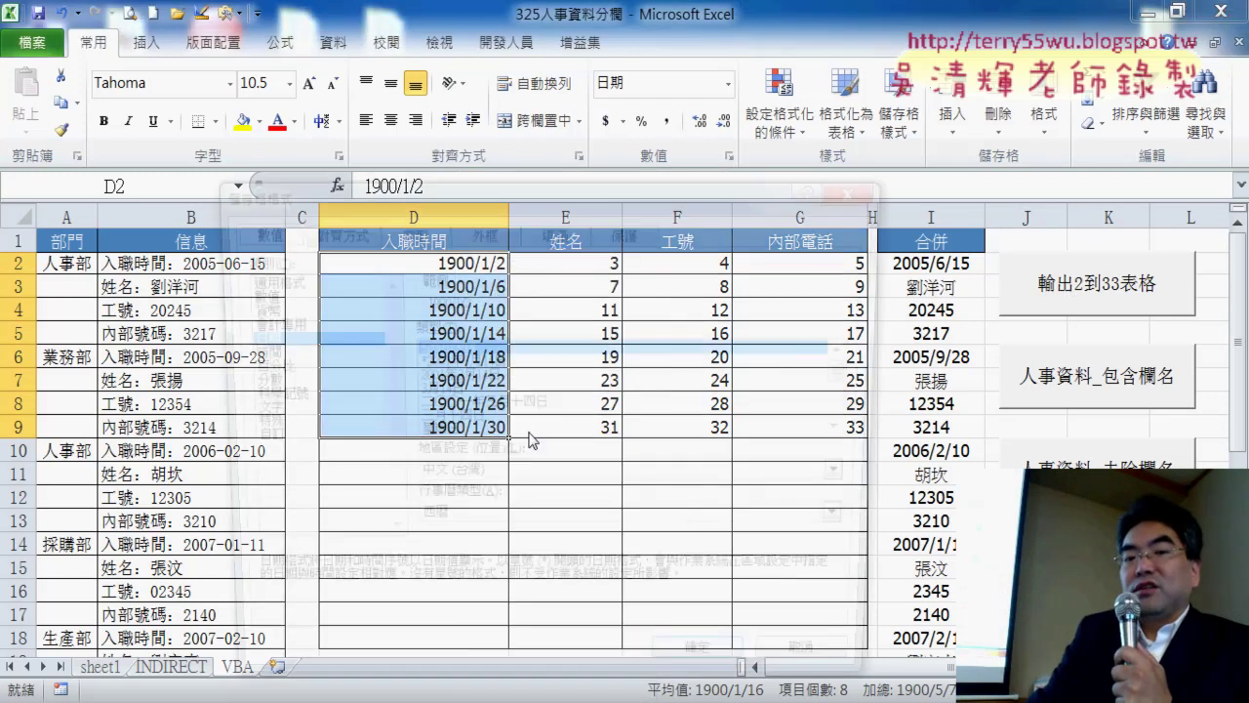
pyautogui.click(322, 280)
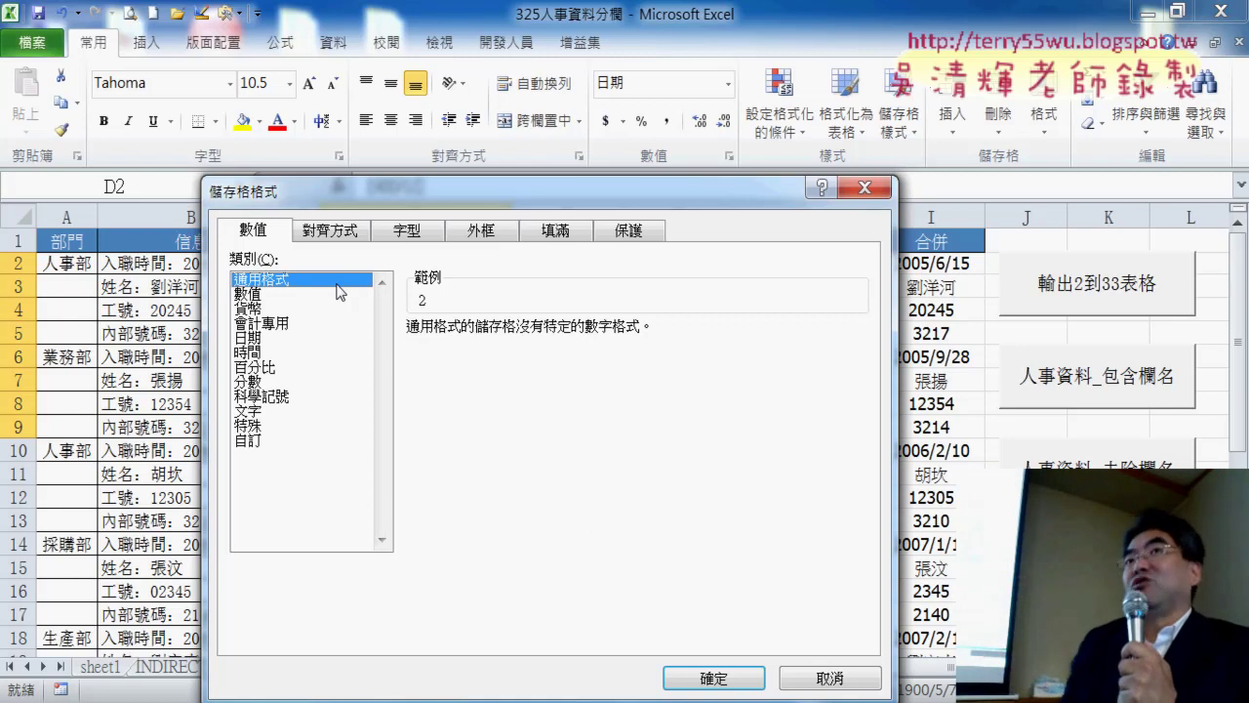
pyautogui.click(864, 188)
# Open the 輸出2到33表格 macro's code via Assign Macro > Edit and insert a blank line after the outer Next.
pyautogui.rightClick(1065, 305)
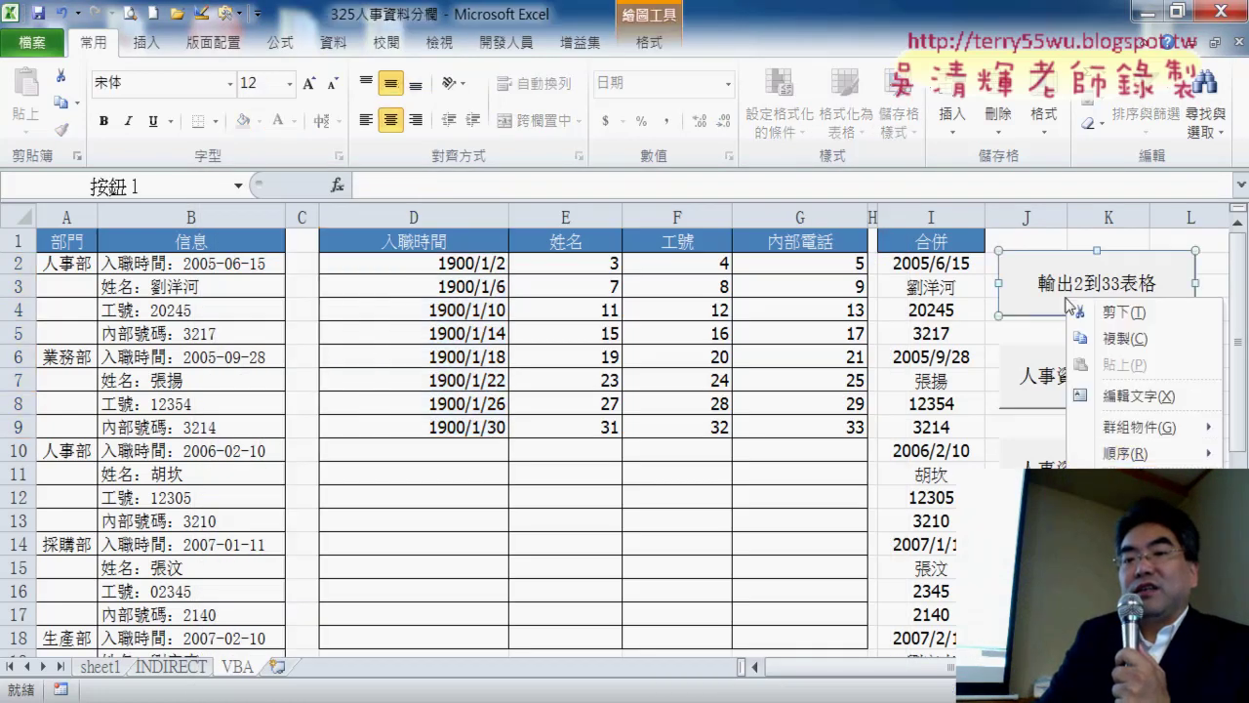
pyautogui.click(1122, 484)
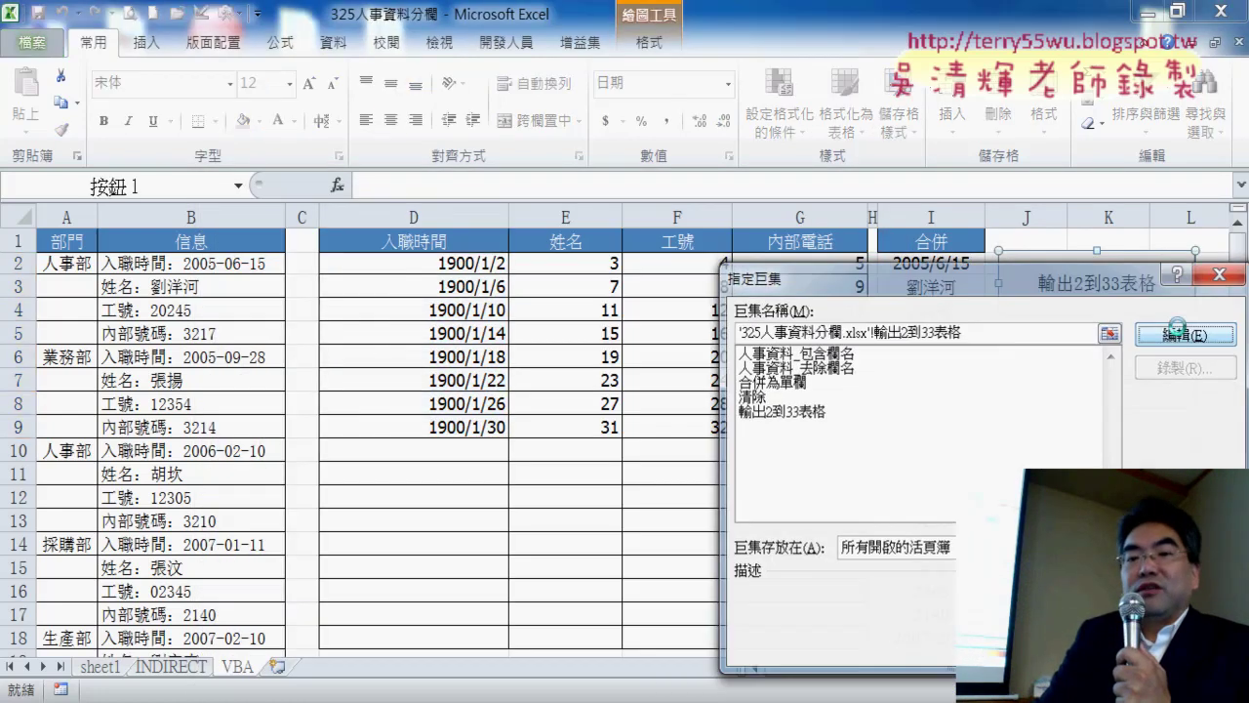
pyautogui.click(1115, 331)
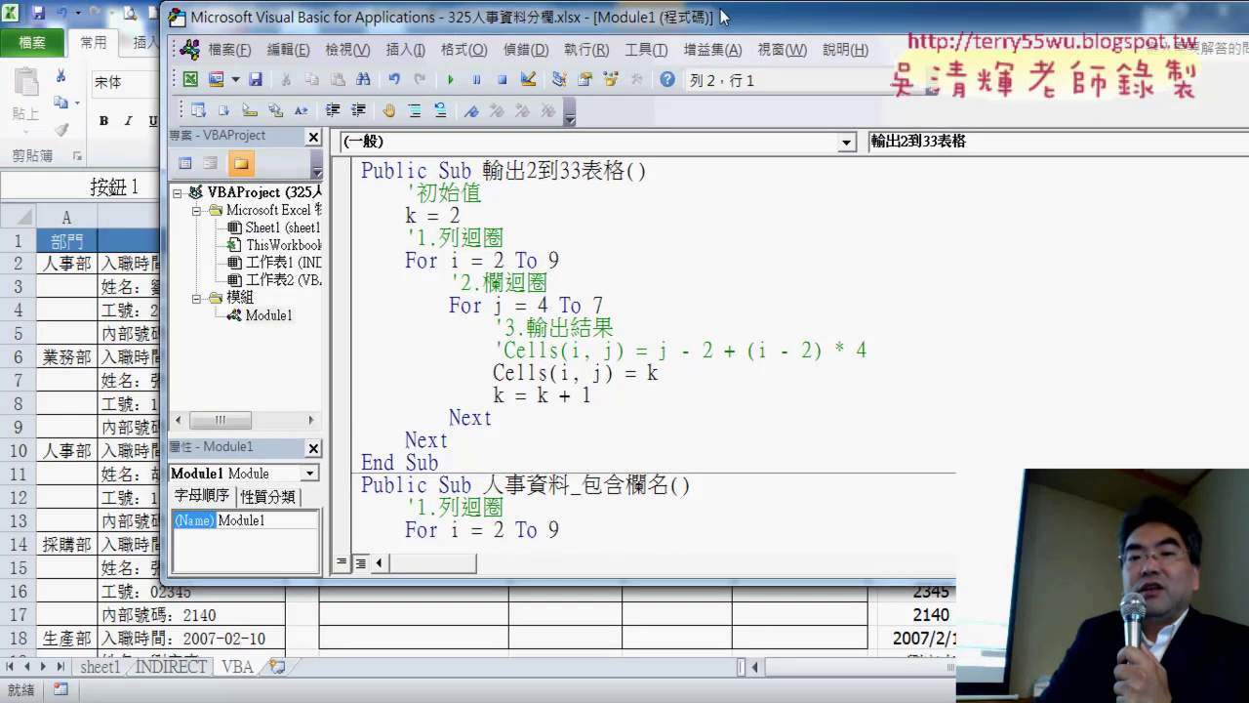
pyautogui.moveTo(674, 84); pyautogui.dragTo(934, 23)
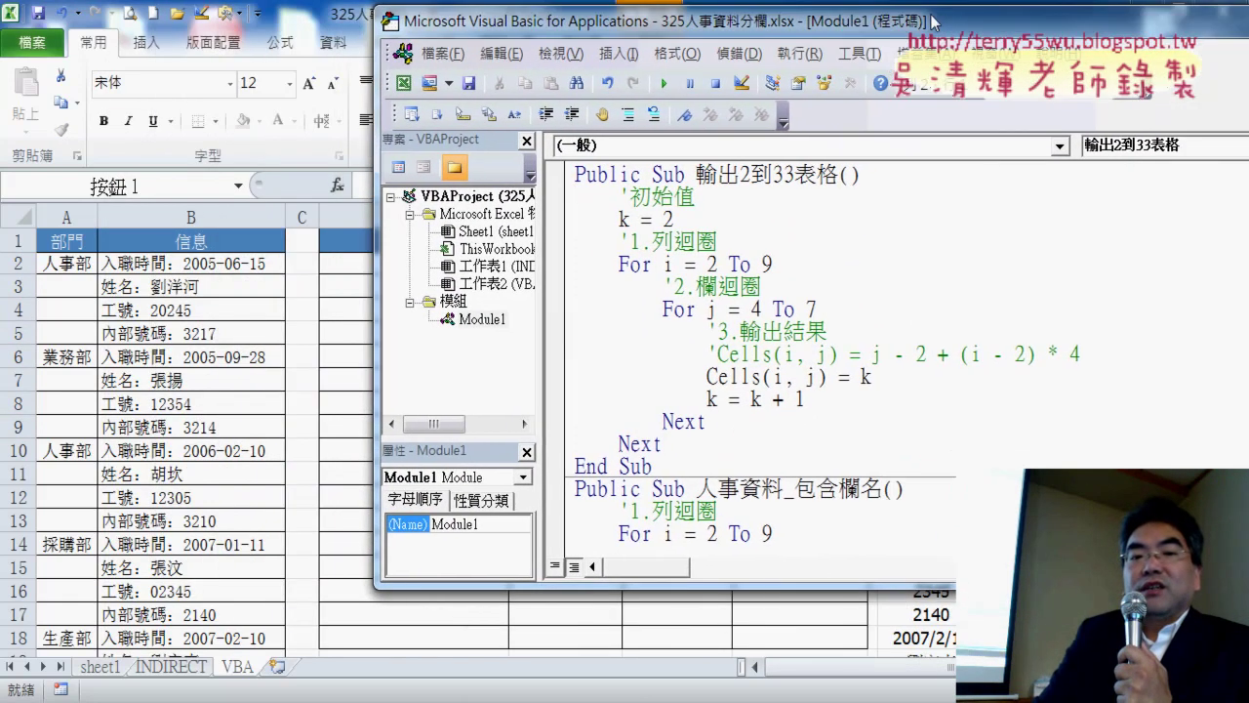
pyautogui.press('Return')
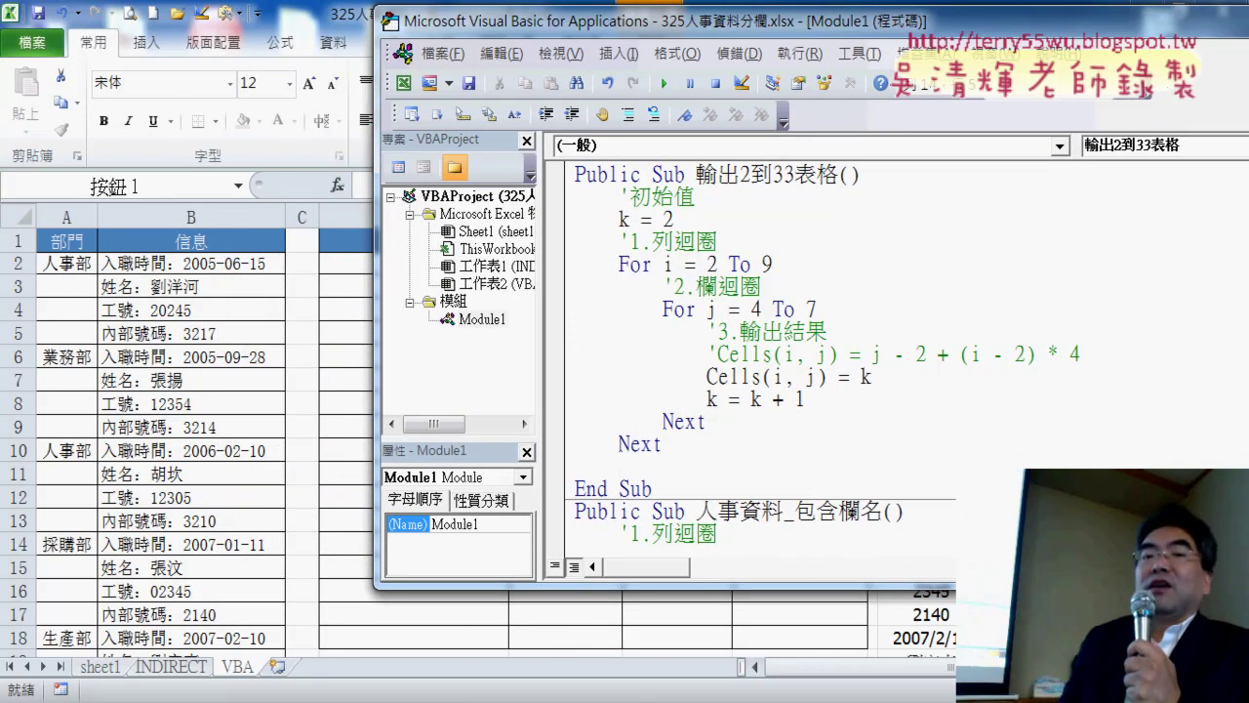
pyautogui.moveTo(573, 22); pyautogui.dragTo(720, 33)
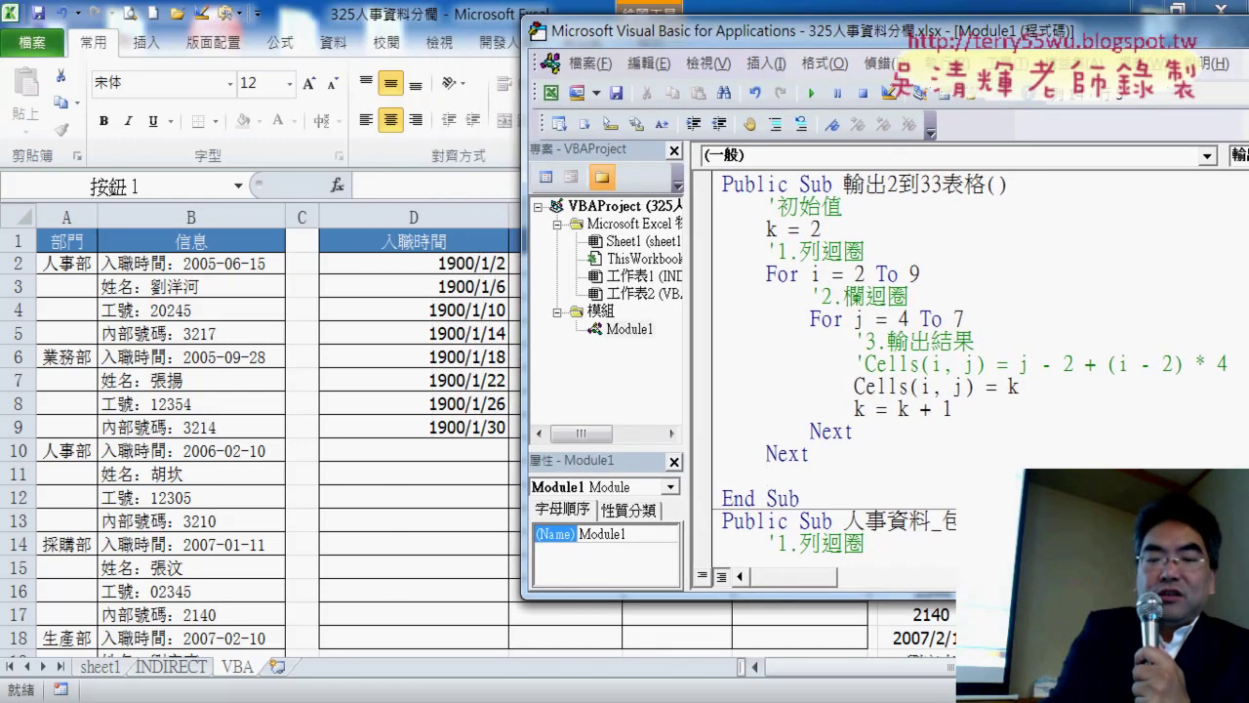
# Add range("D2:D9").NumberFormatLocal = "0" before End Sub, then select D2:D9 on the sheet.
pyautogui.write('rang')
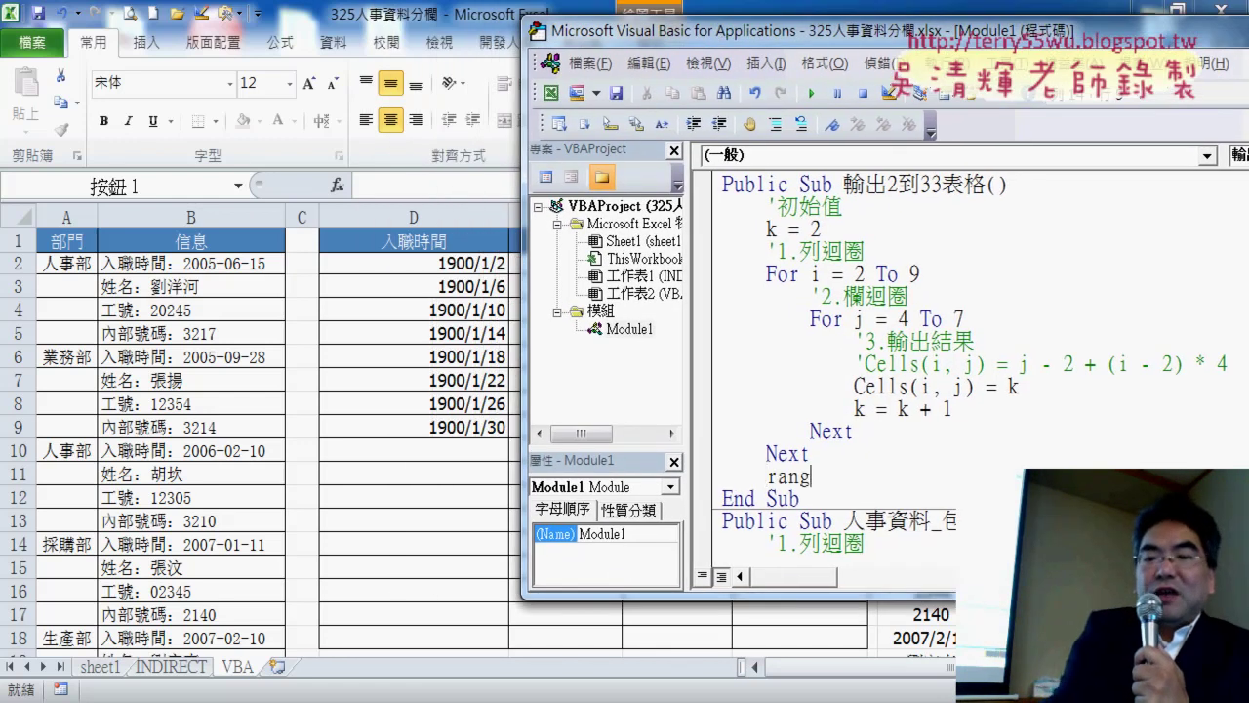
pyautogui.write('e(')
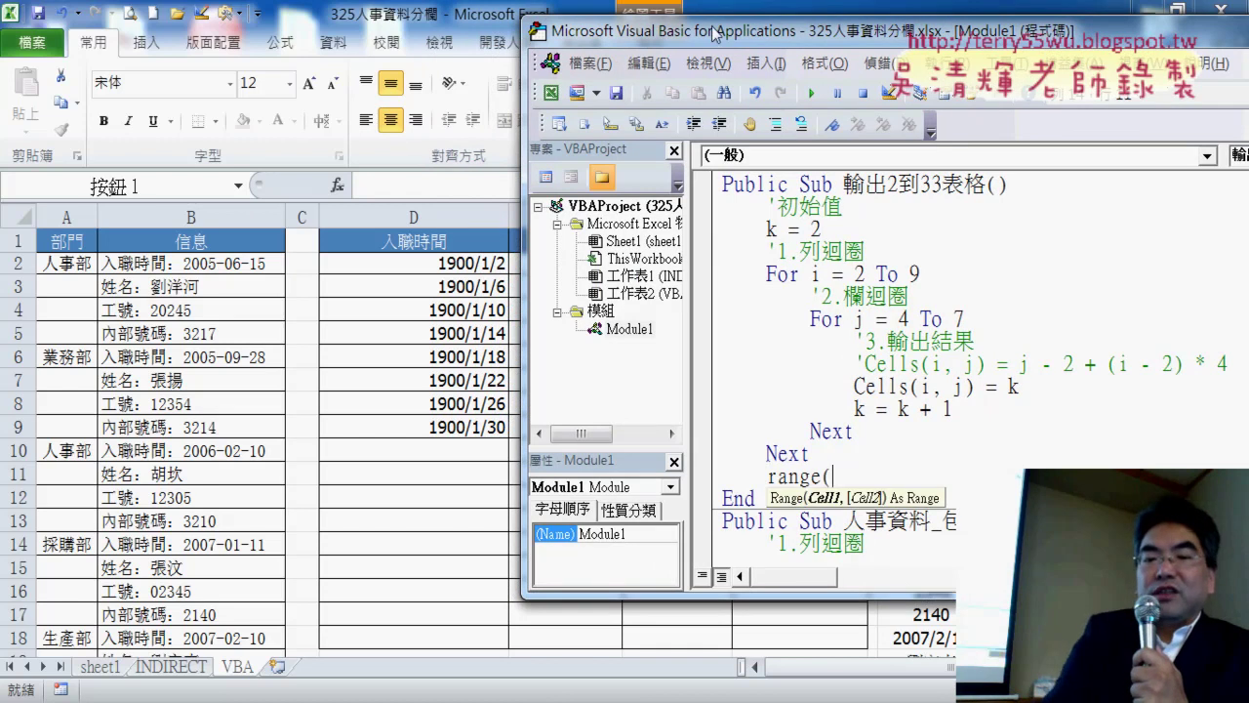
pyautogui.write('"D2:D')
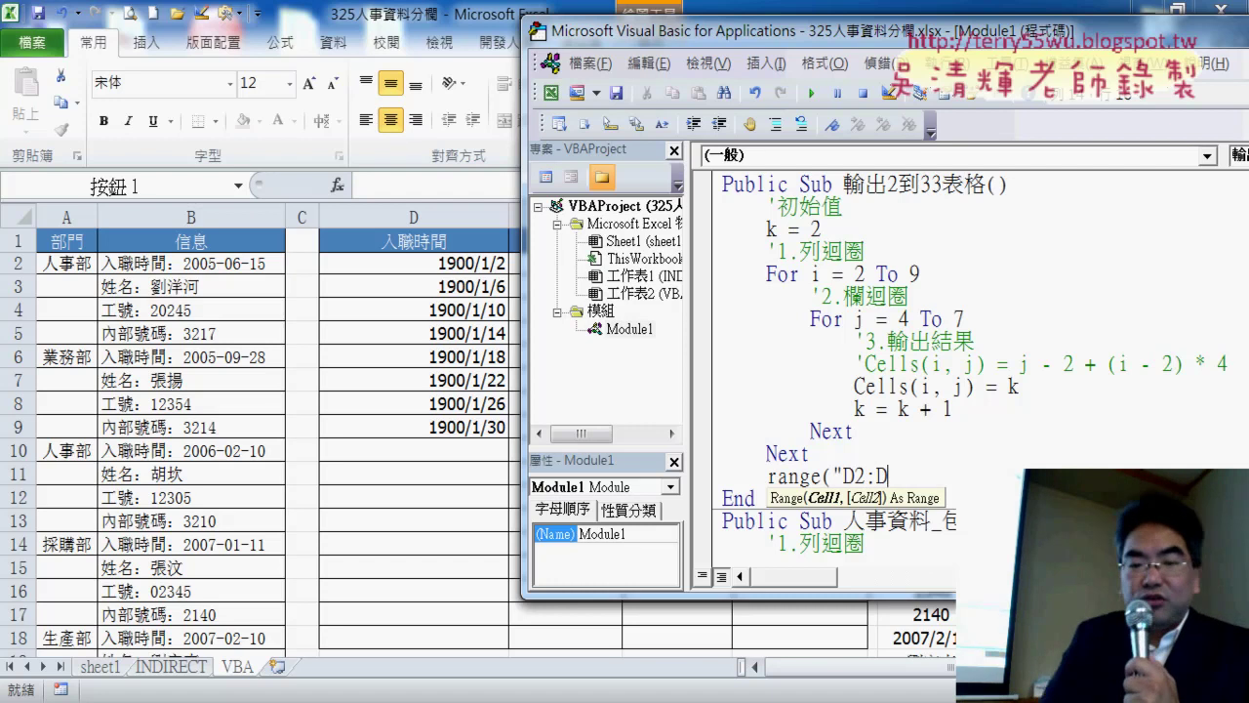
pyautogui.write('9"')
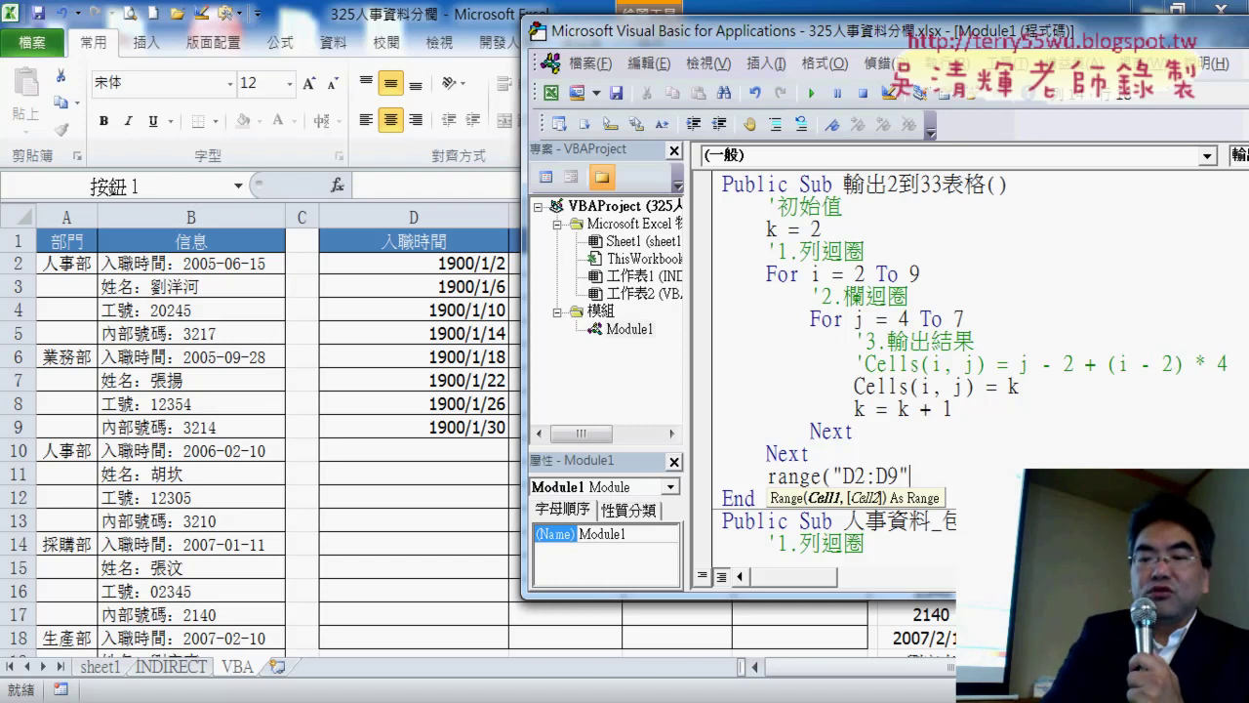
pyautogui.write(')')
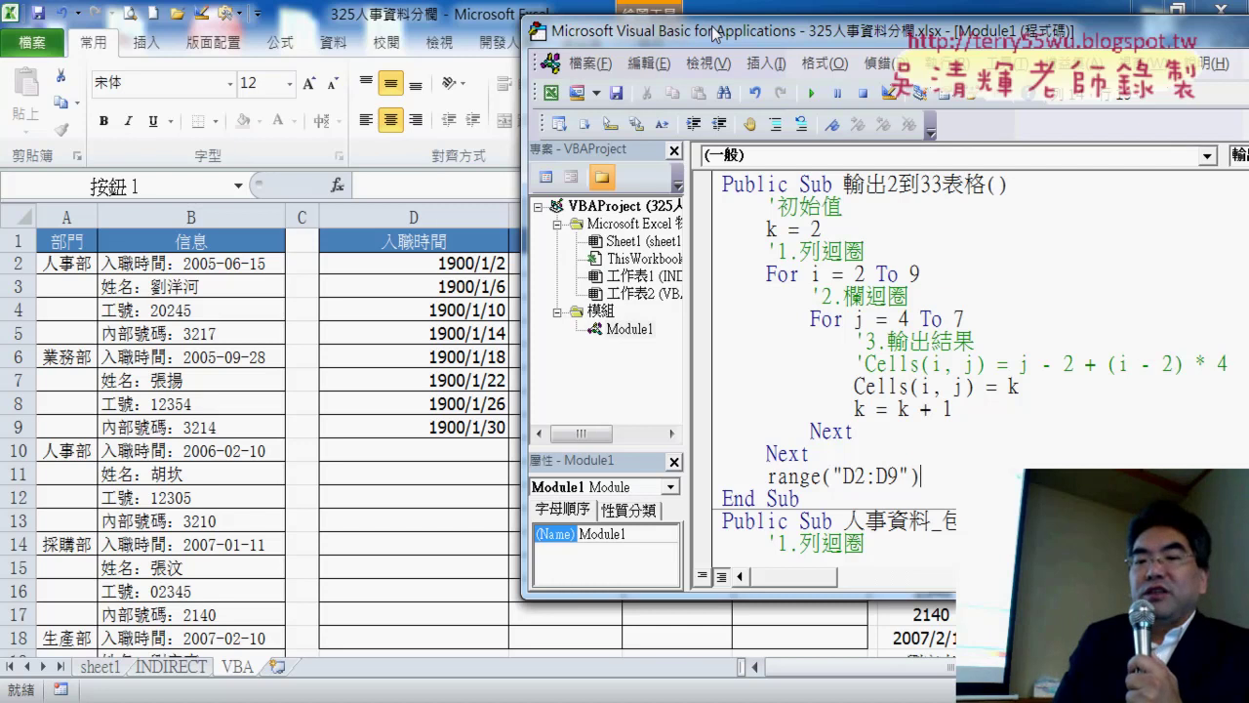
pyautogui.write('.')
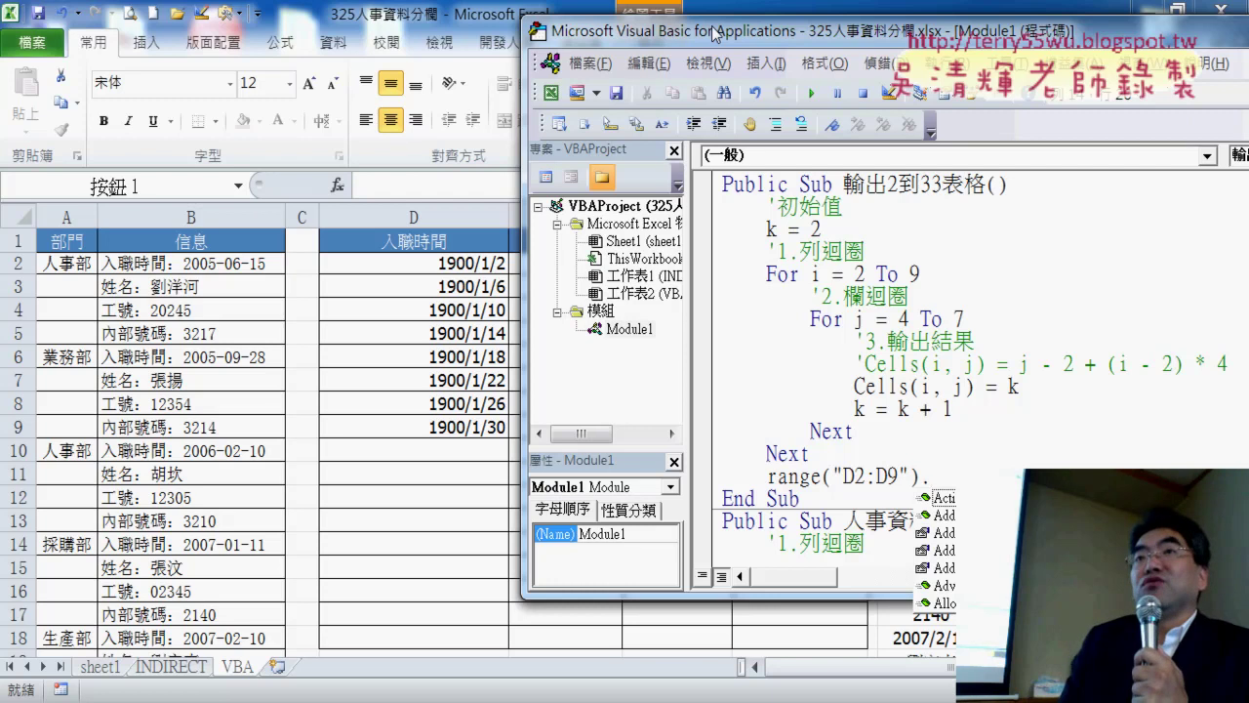
pyautogui.write('n')
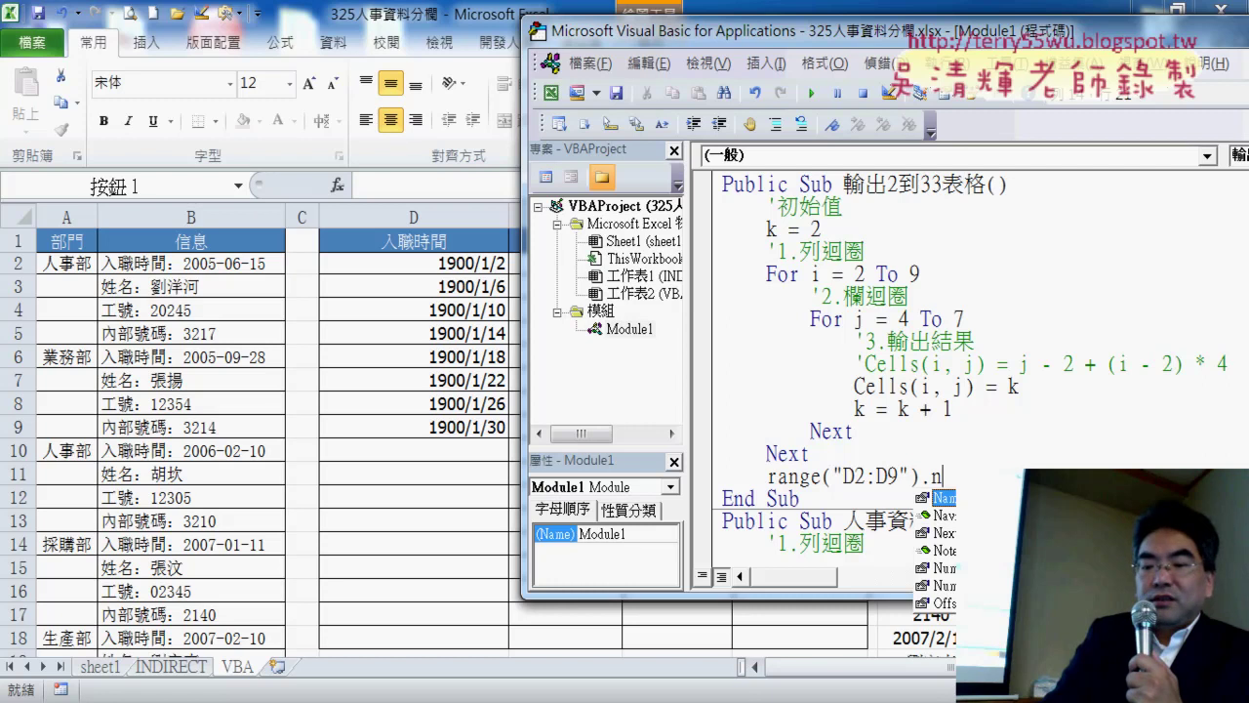
pyautogui.press('Down')
pyautogui.press('Down')
pyautogui.press('Down')
pyautogui.press('Down')
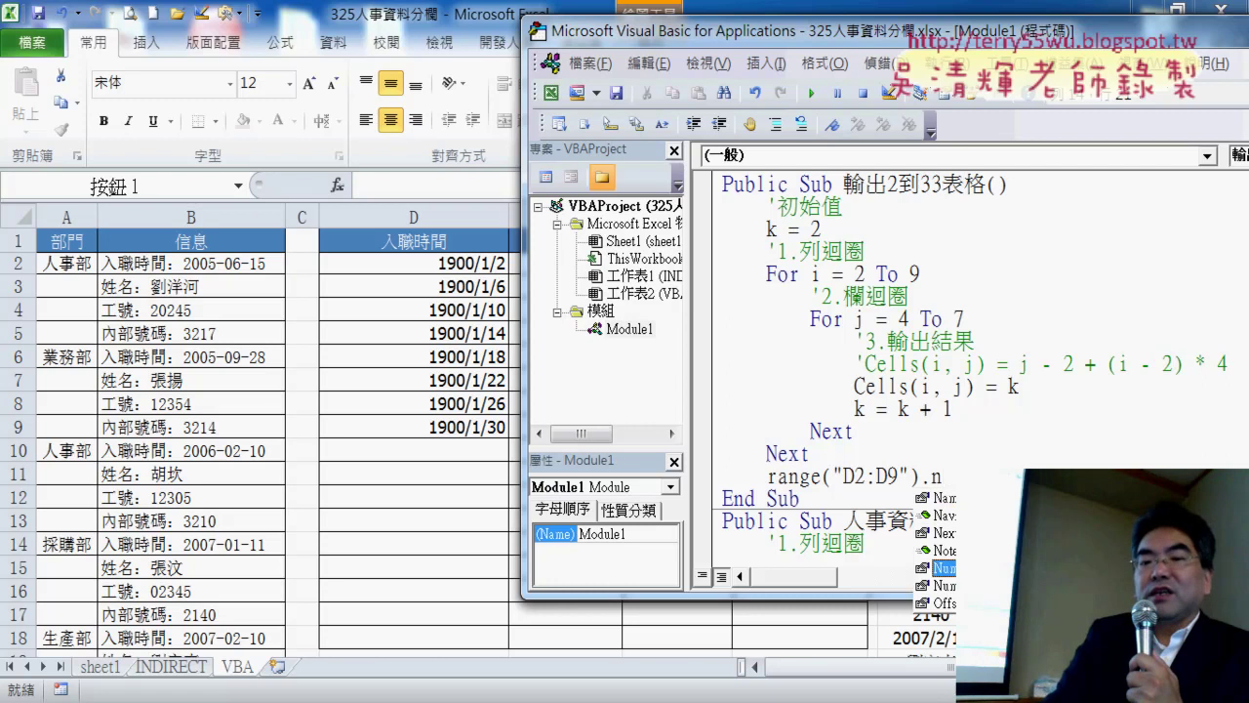
pyautogui.press('Down')
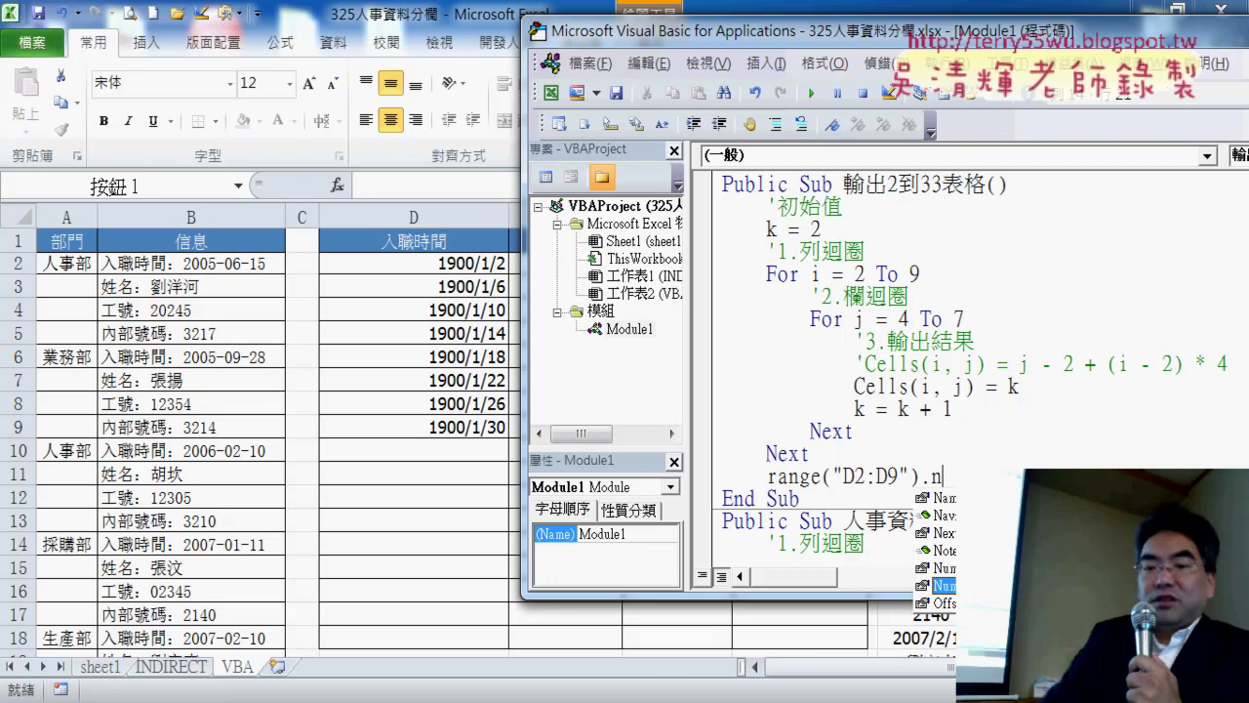
pyautogui.press('Tab')
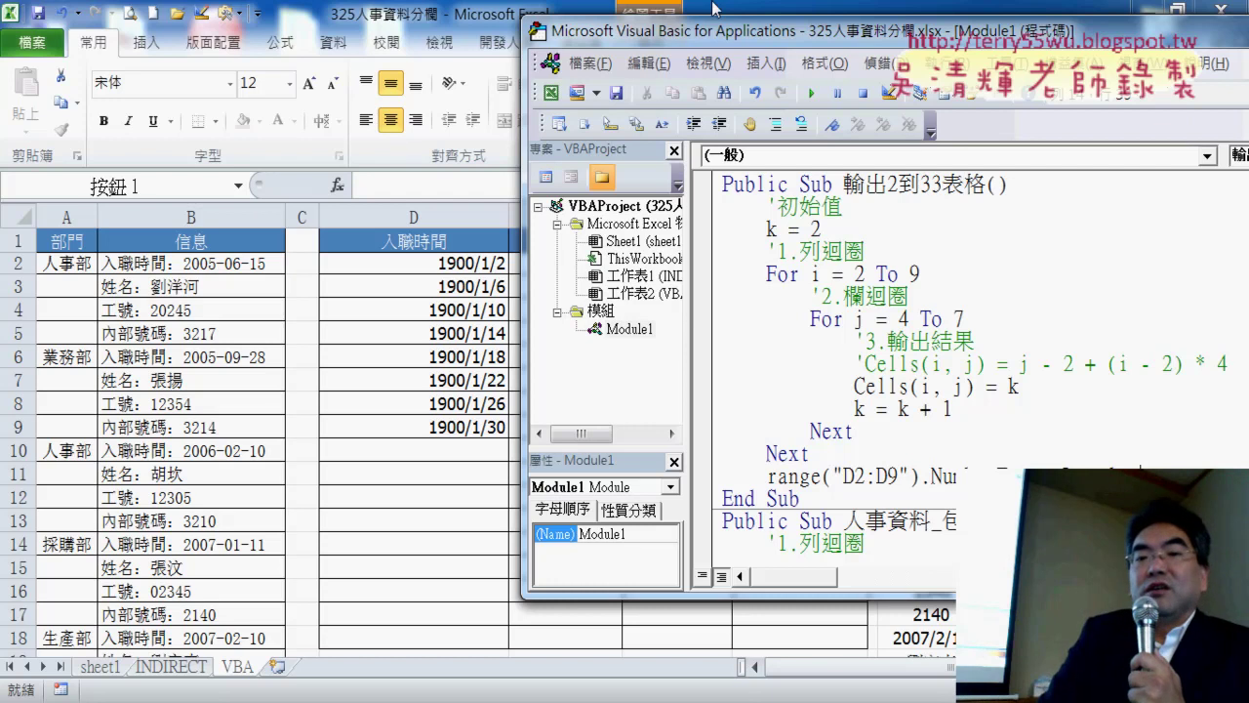
pyautogui.moveTo(797, 37); pyautogui.dragTo(571, 33)
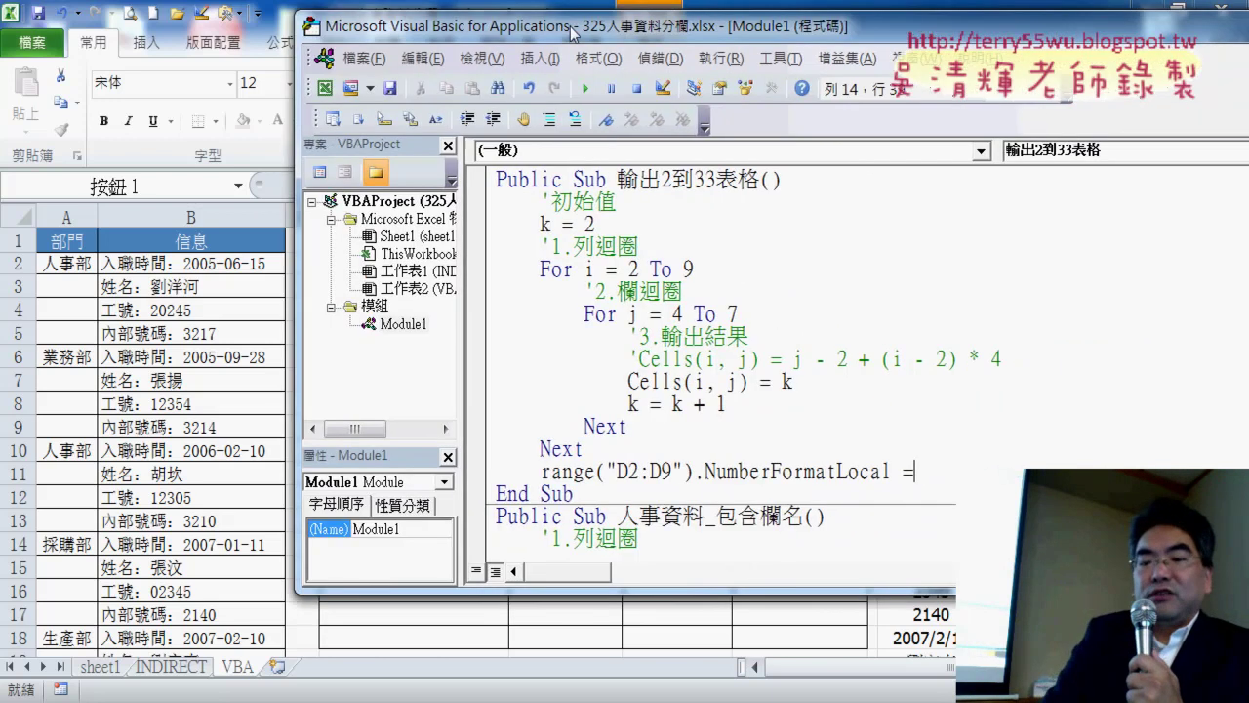
pyautogui.write('"')
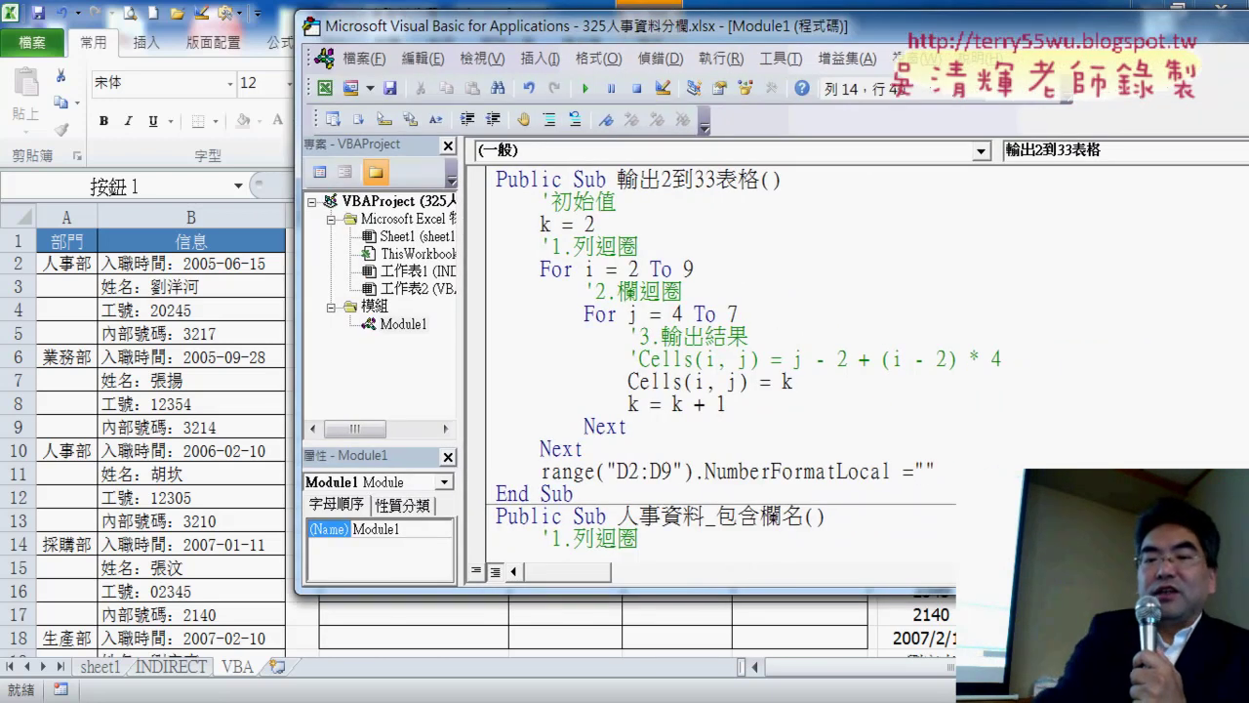
pyautogui.write('0')
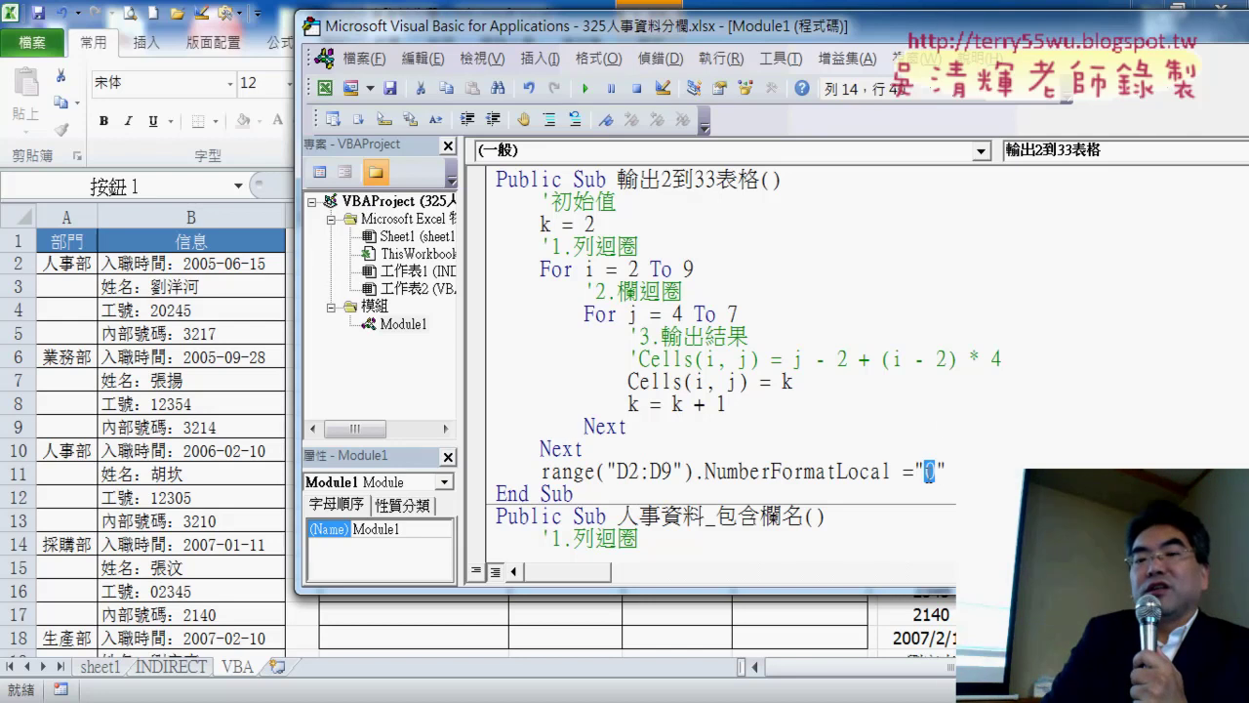
pyautogui.moveTo(814, 37); pyautogui.dragTo(995, 59)
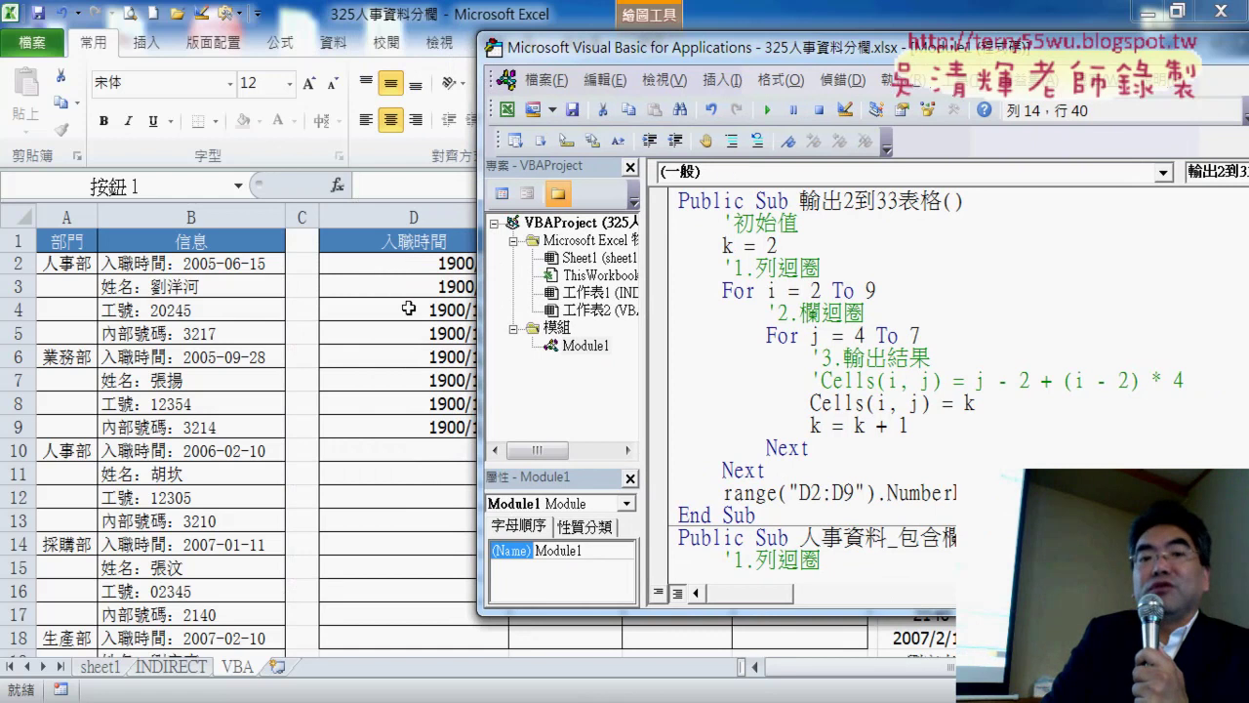
pyautogui.moveTo(409, 263); pyautogui.dragTo(419, 427)
# Replace the yyyy/m/d custom format of D2:D9 with 0 in Format Cells.
pyautogui.rightClick(429, 430)
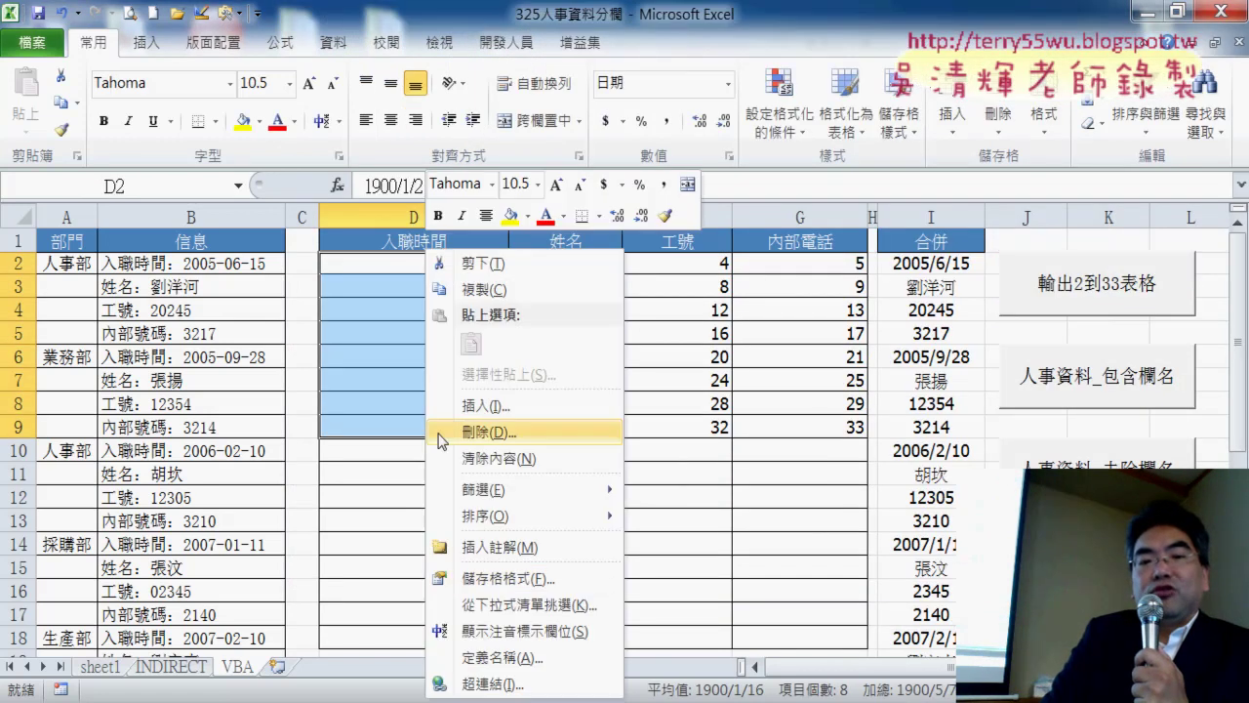
pyautogui.click(473, 581)
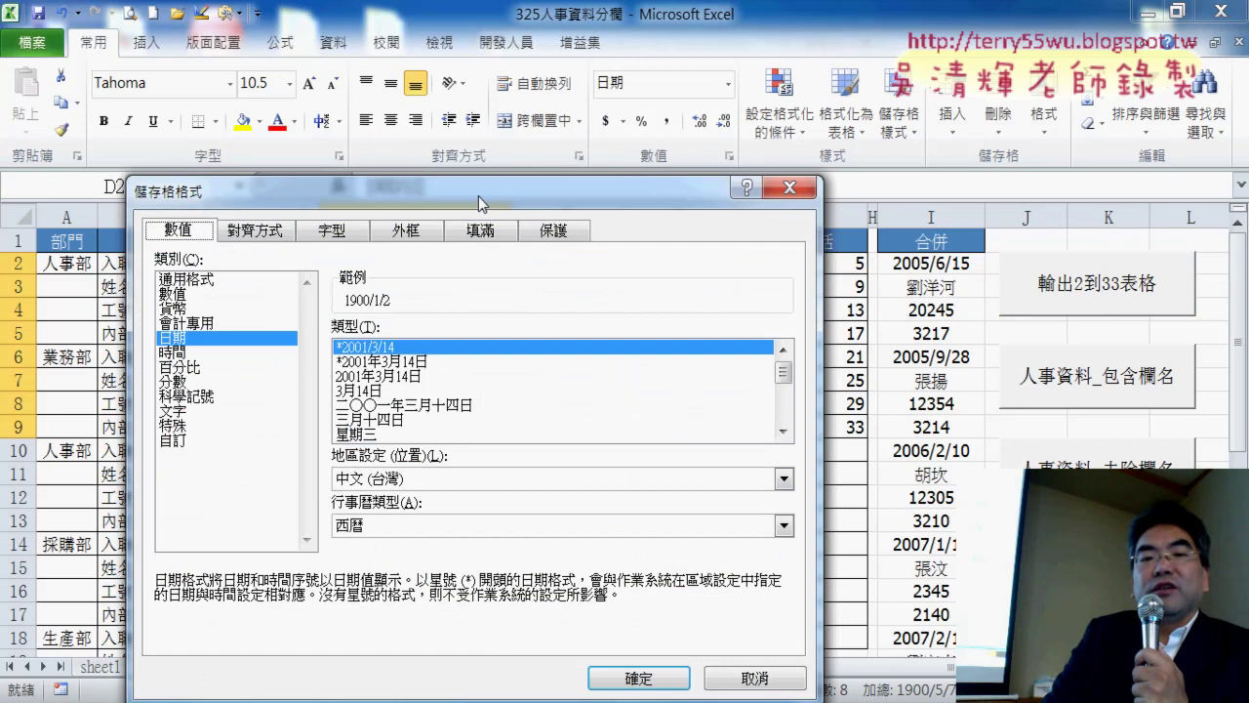
pyautogui.moveTo(478, 196); pyautogui.dragTo(523, 101)
pyautogui.click(219, 345)
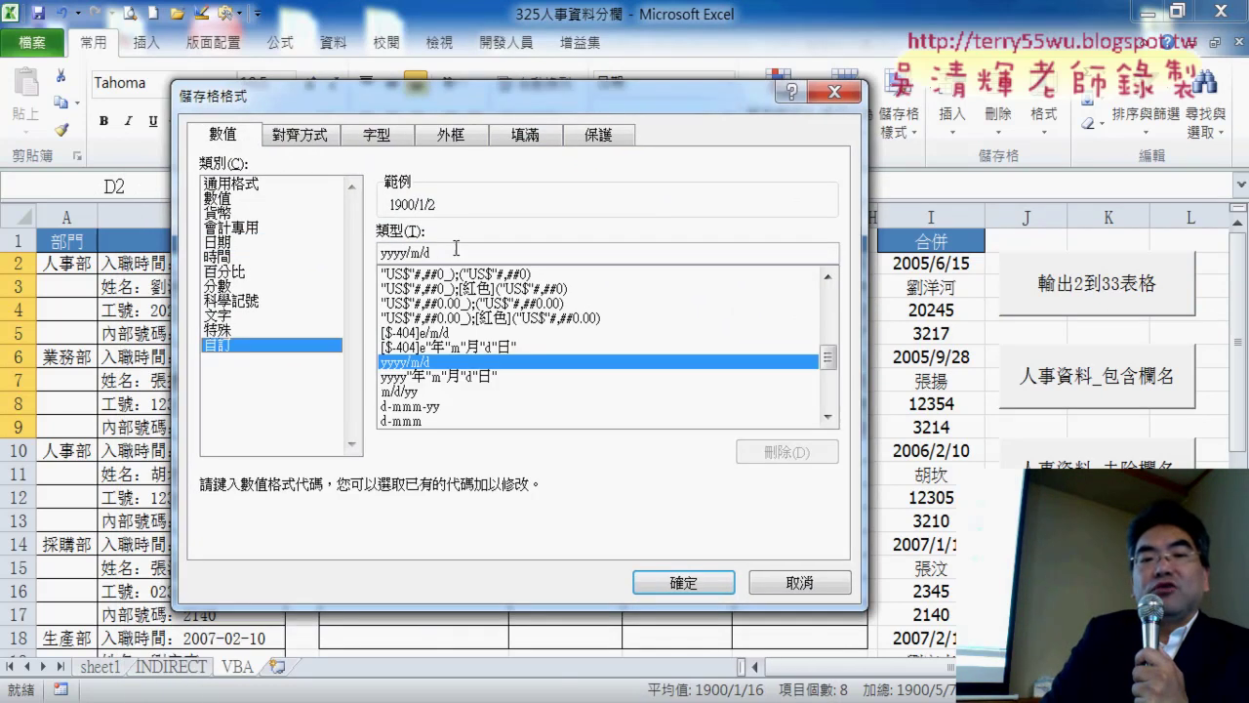
pyautogui.moveTo(455, 252); pyautogui.dragTo(380, 255)
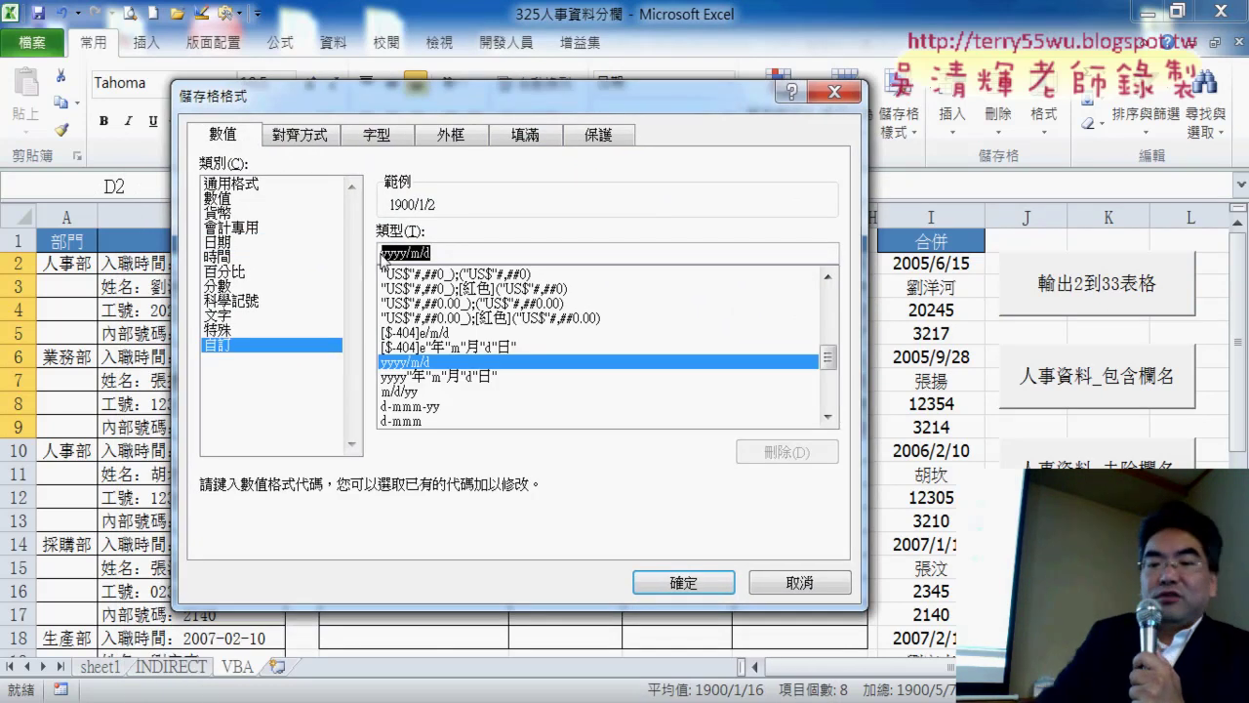
pyautogui.write('0')
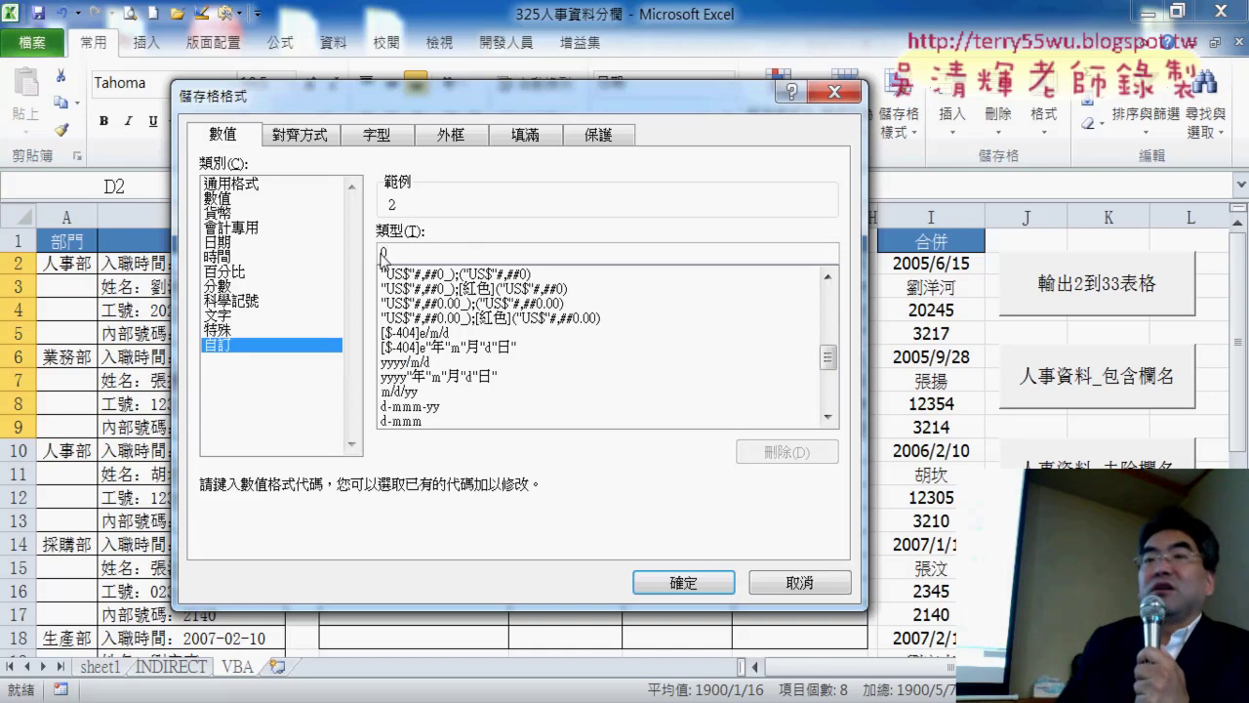
pyautogui.click(688, 583)
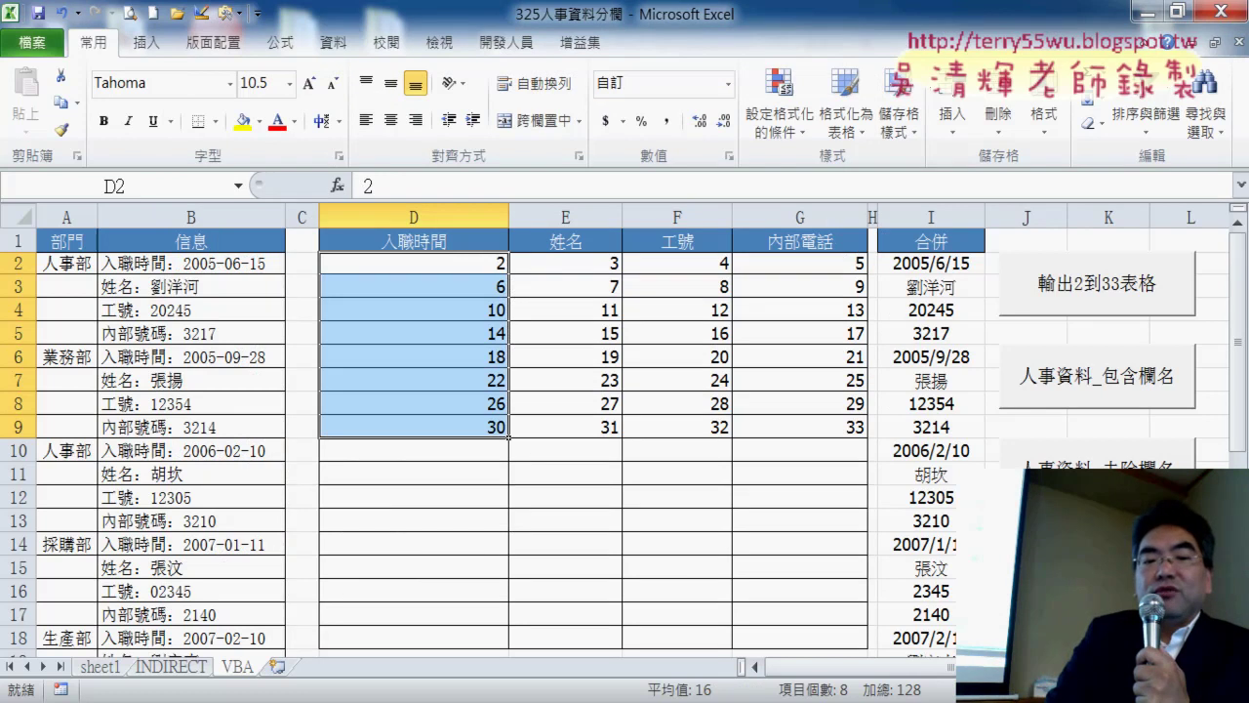
# View the 輸出2到33表格 button's macro code and highlight the line that formats D2:D9.
pyautogui.rightClick(1084, 275)
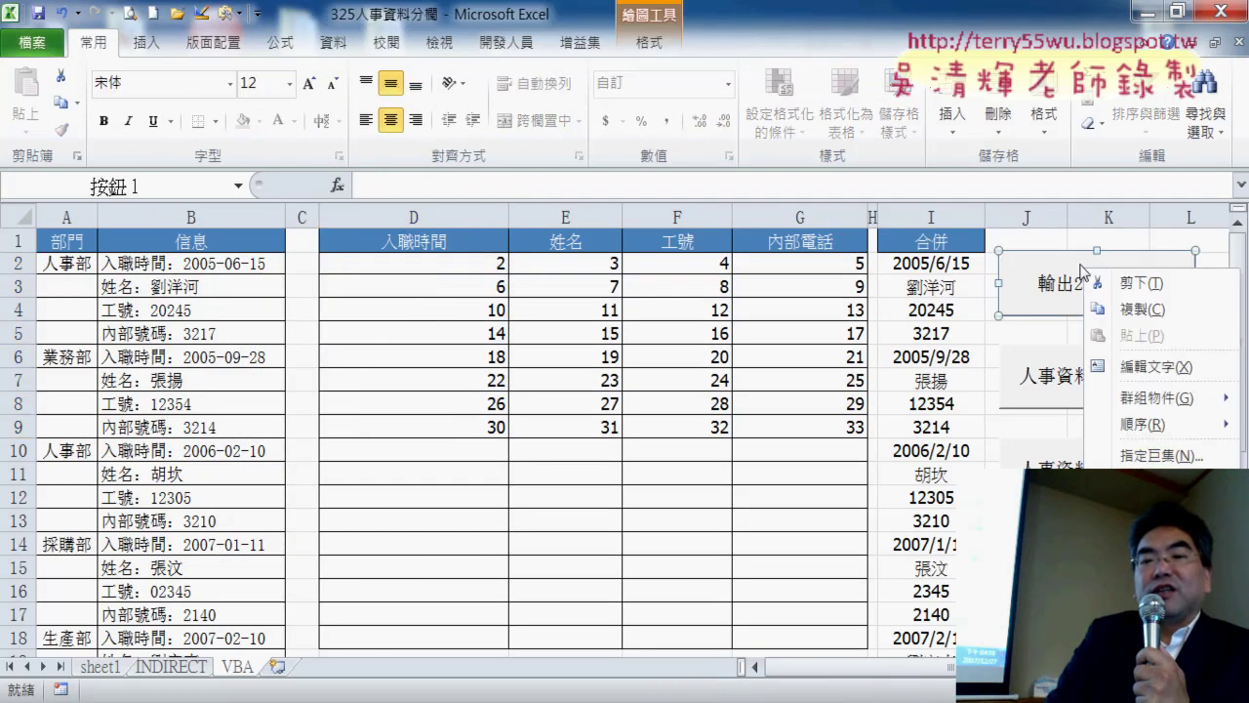
pyautogui.click(1161, 454)
pyautogui.click(1207, 304)
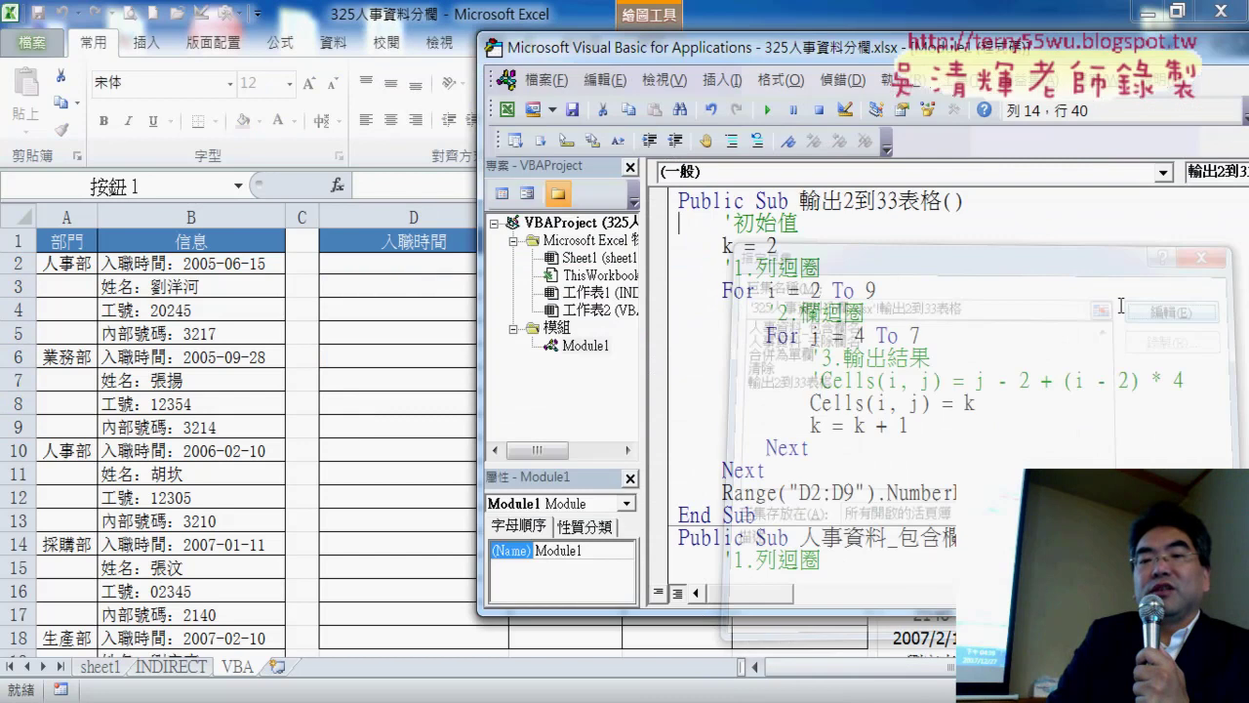
pyautogui.moveTo(957, 493); pyautogui.dragTo(723, 493)
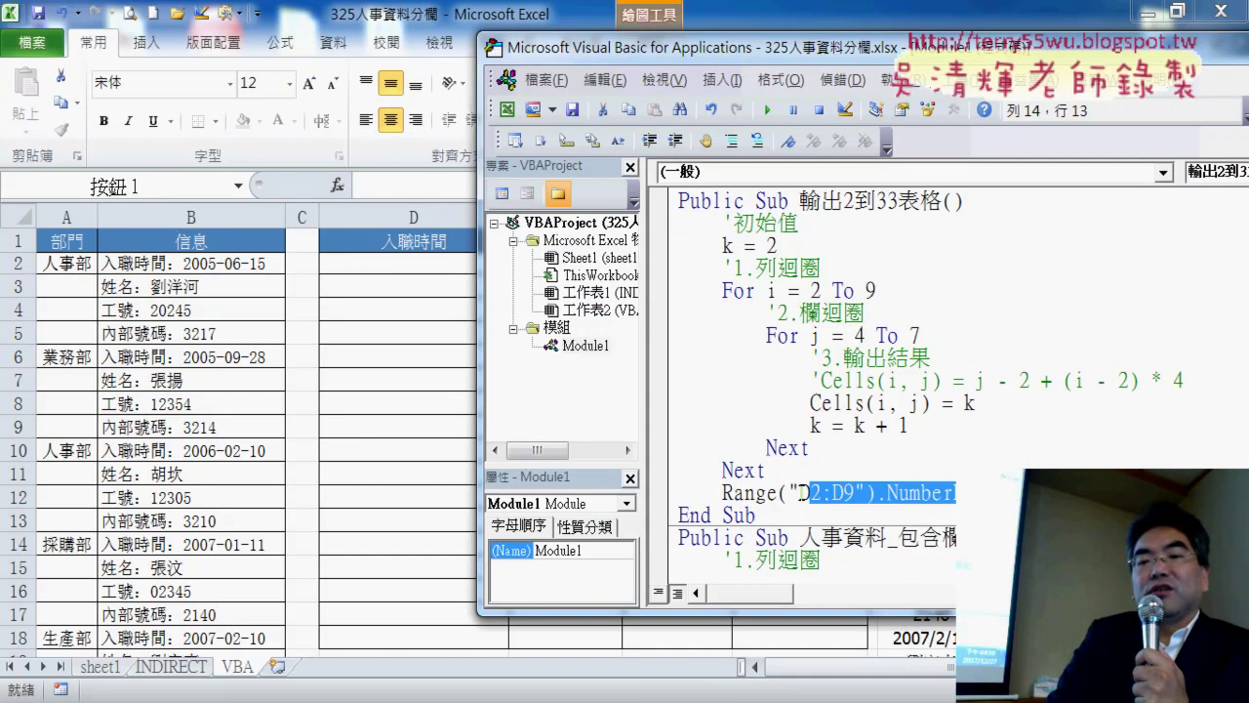
pyautogui.click(369, 313)
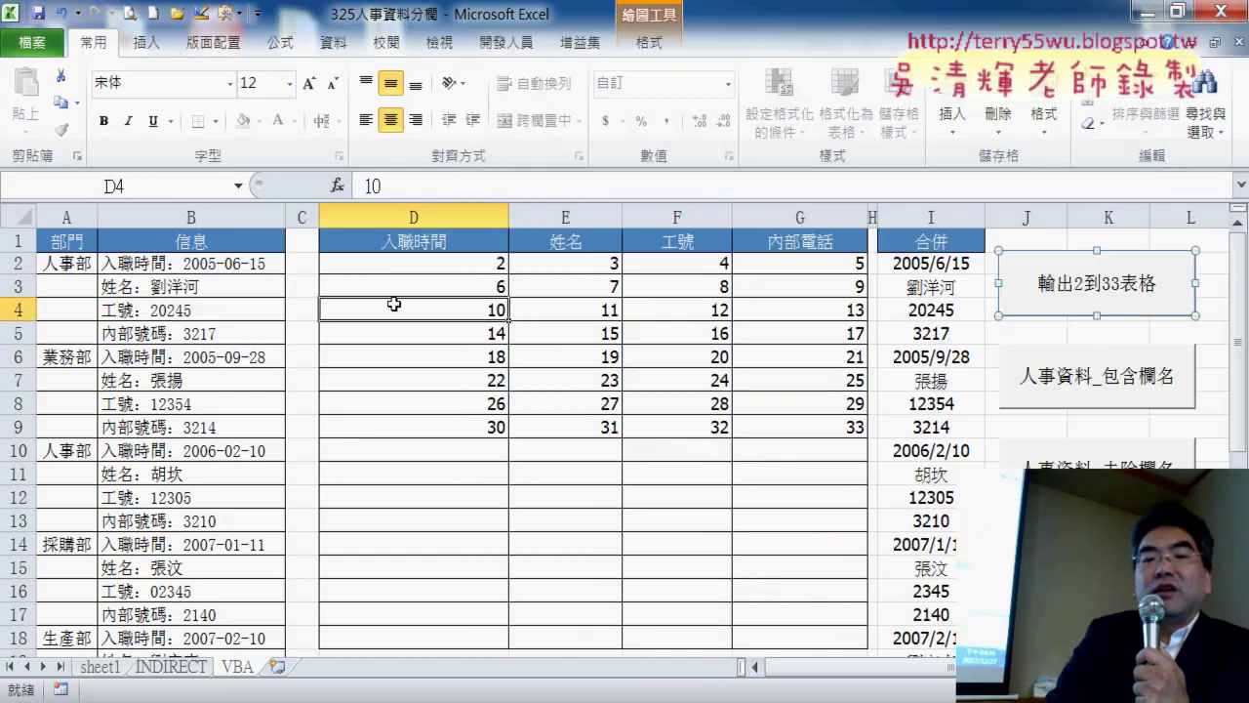
# Alternate between the personnel-data and 2-to-33 macros, ending with the personnel data.
pyautogui.click(1097, 457)
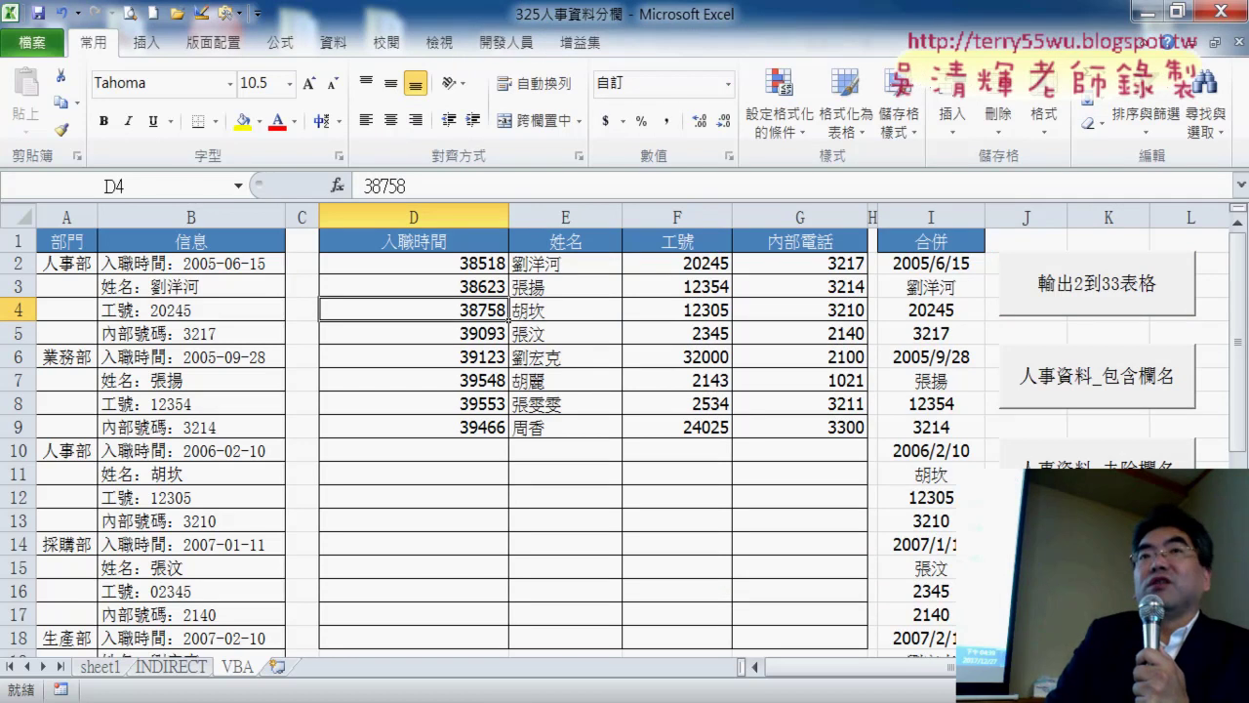
pyautogui.click(1112, 281)
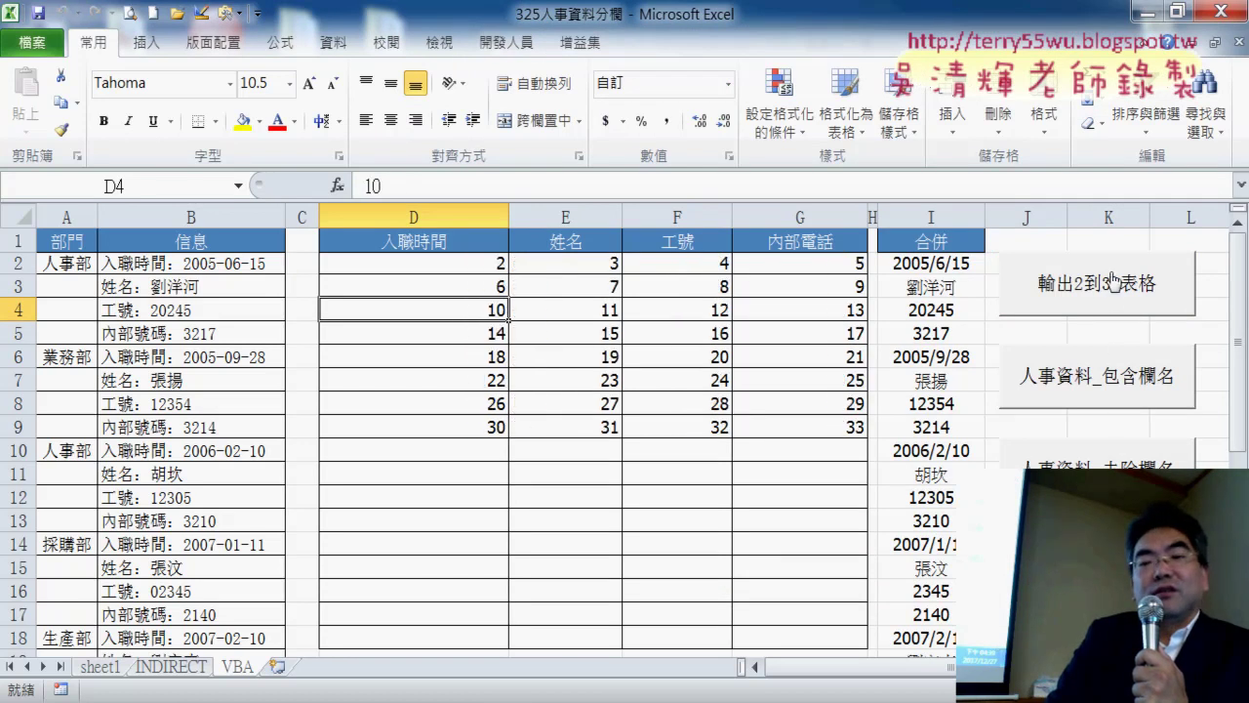
pyautogui.click(1097, 455)
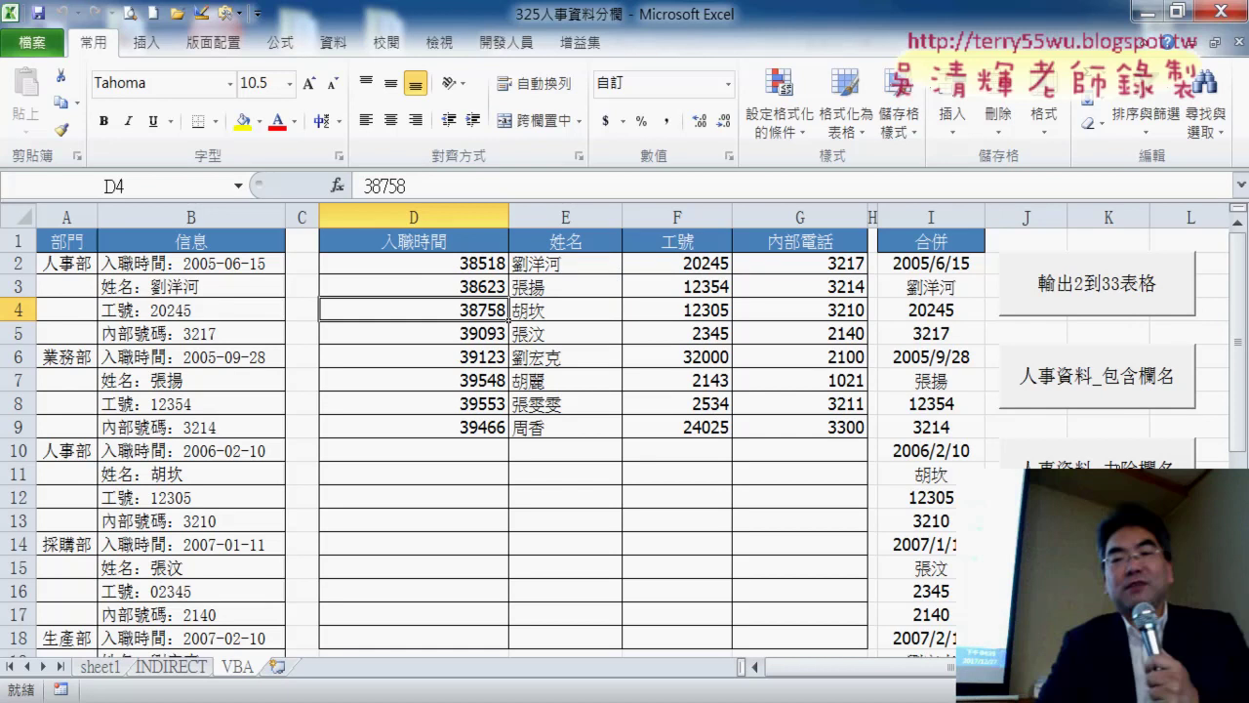
pyautogui.click(1151, 301)
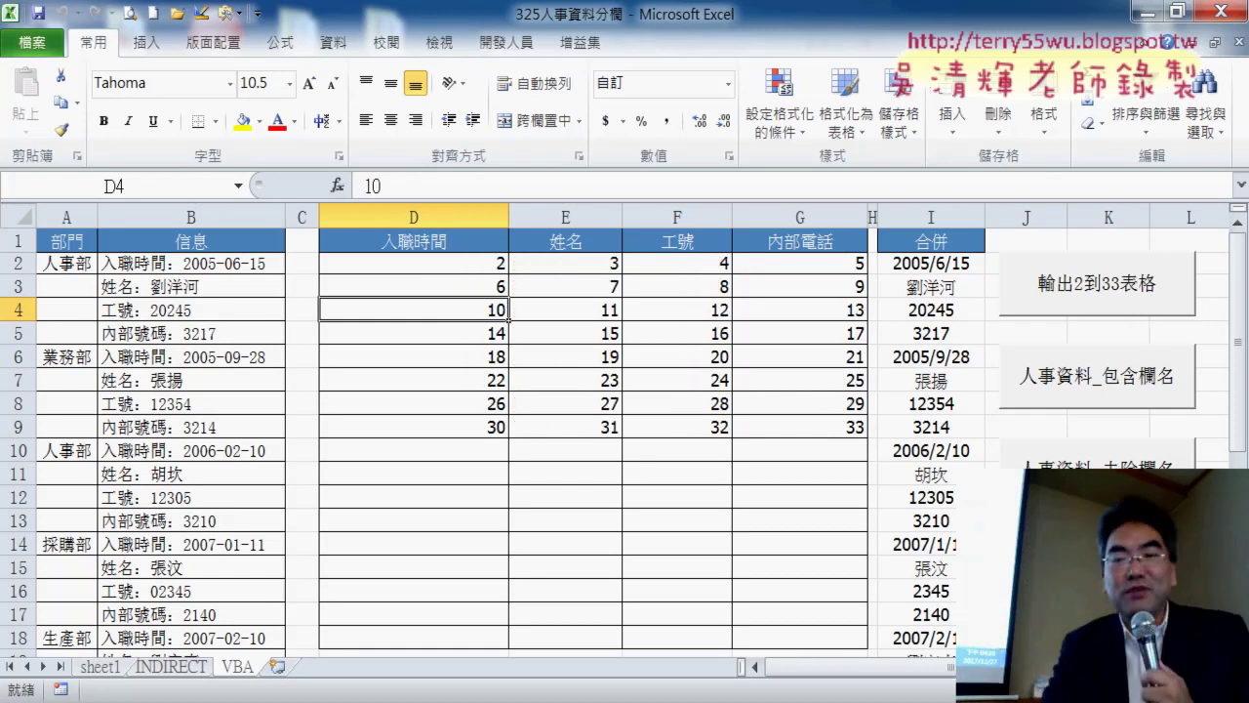
pyautogui.click(1083, 455)
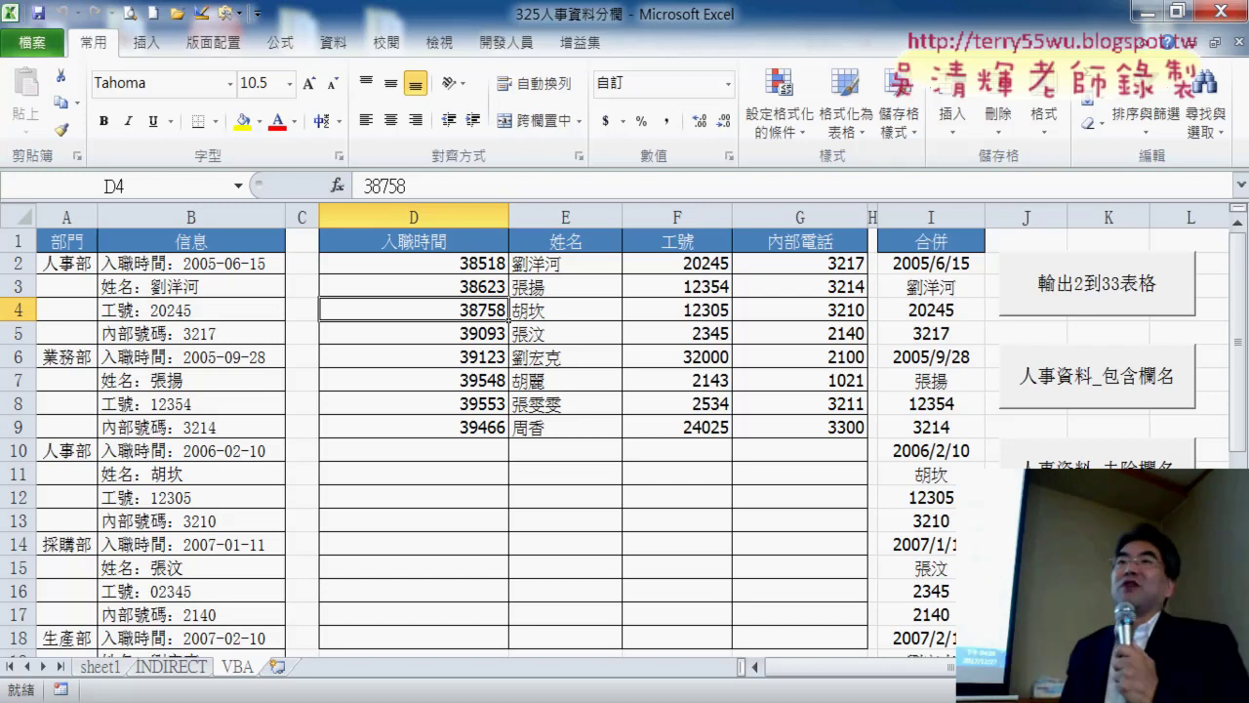
# Select D2:D9 and view its Date and Custom formats in Format Cells.
pyautogui.moveTo(434, 257); pyautogui.dragTo(435, 423)
pyautogui.rightClick(429, 252)
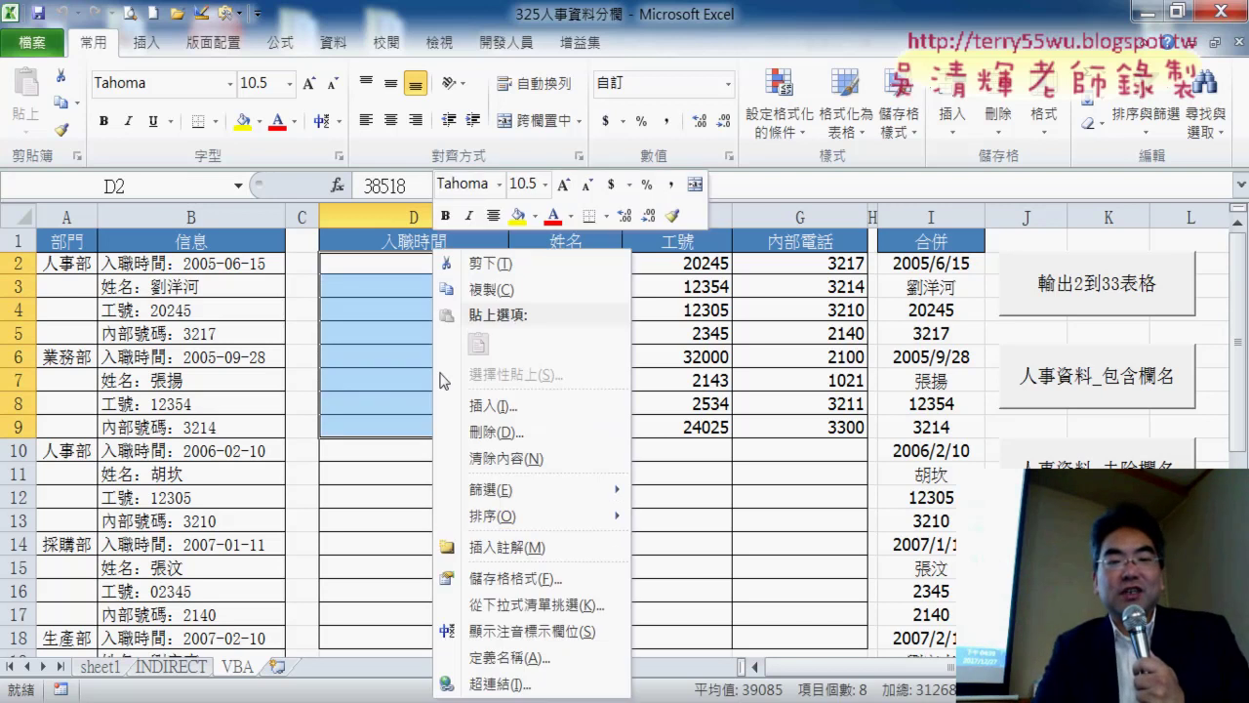
pyautogui.click(488, 580)
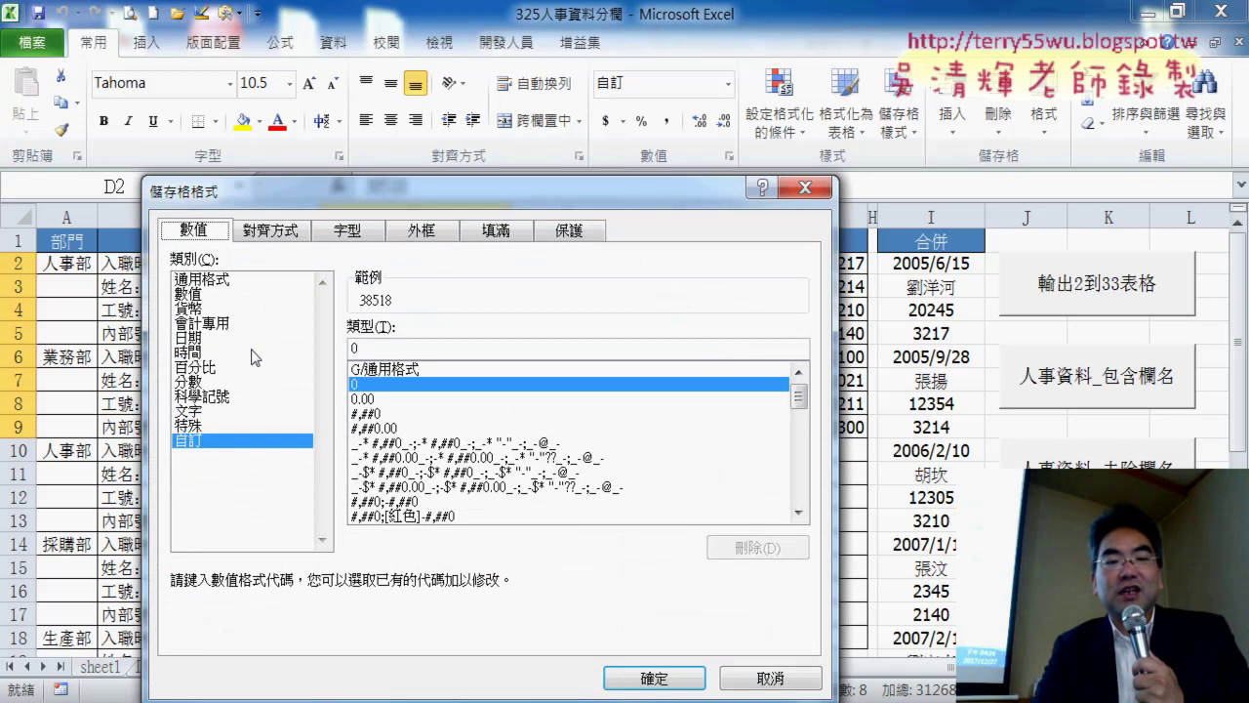
pyautogui.click(191, 338)
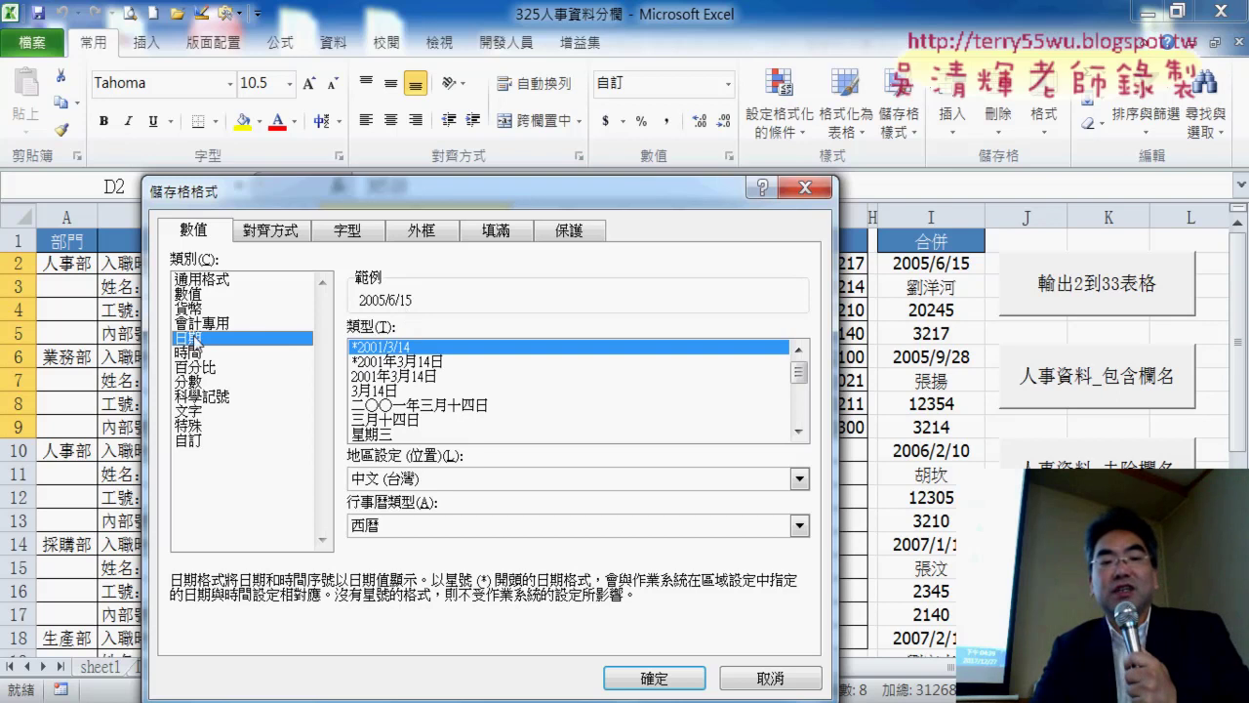
pyautogui.click(190, 442)
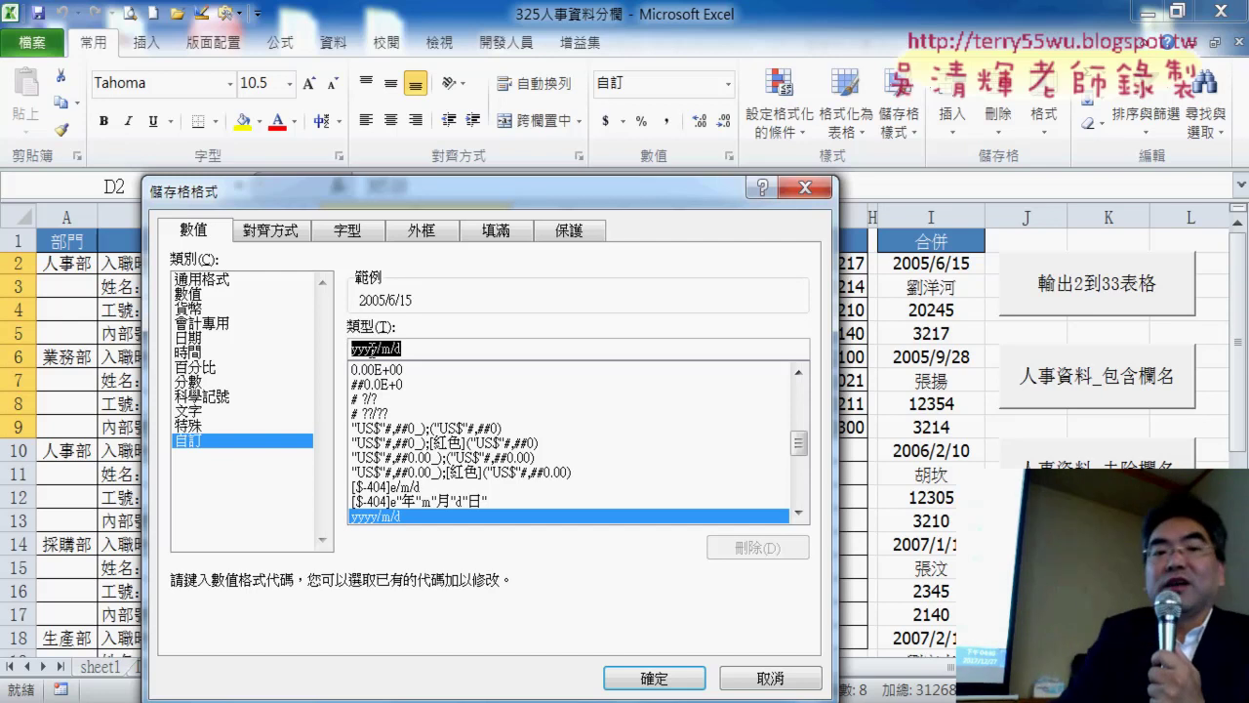
# Copy the yyyy/m/d format code, cancel, and bring up the 輸出2到33表格 button's Assign Macro.
pyautogui.rightClick(400, 350)
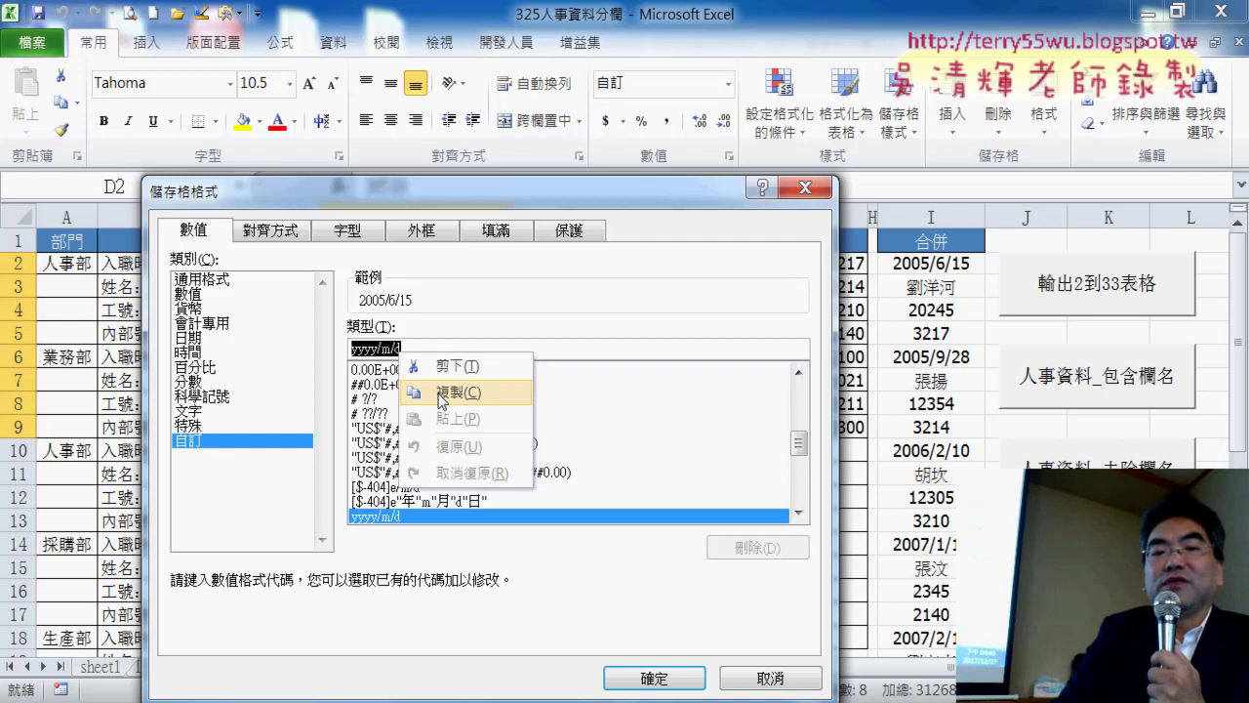
pyautogui.click(444, 392)
pyautogui.click(776, 683)
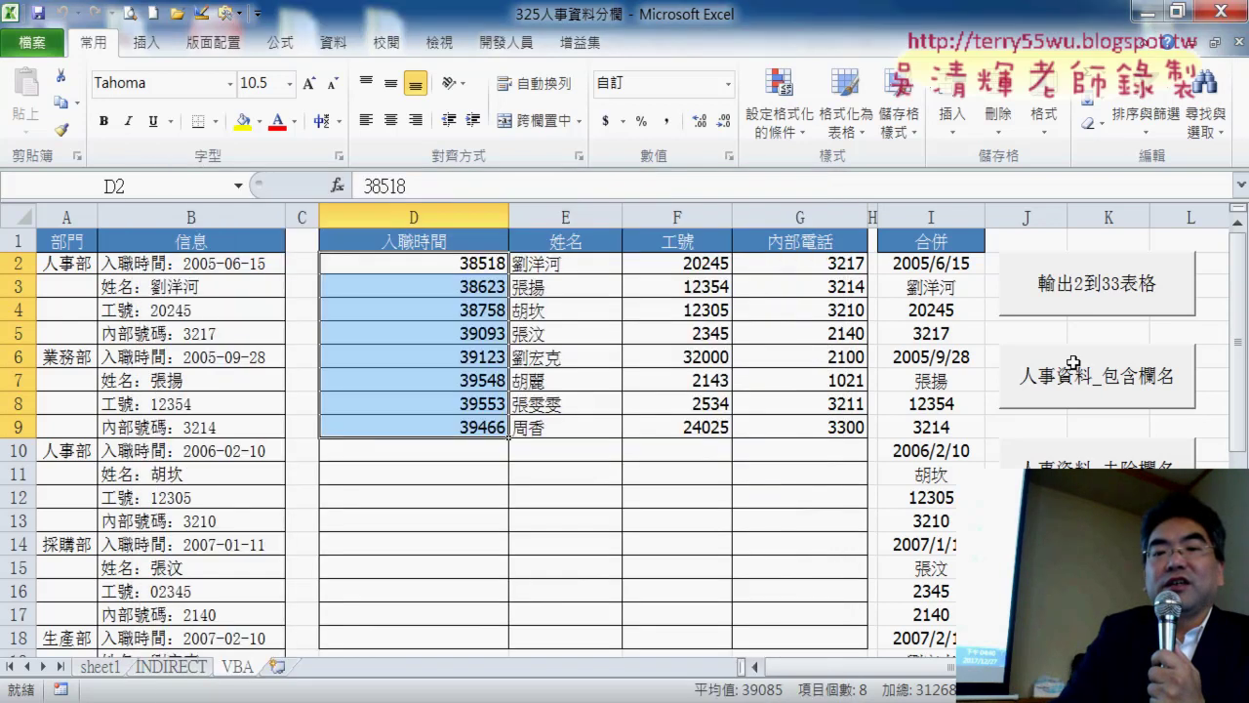
pyautogui.rightClick(1103, 284)
pyautogui.click(1020, 461)
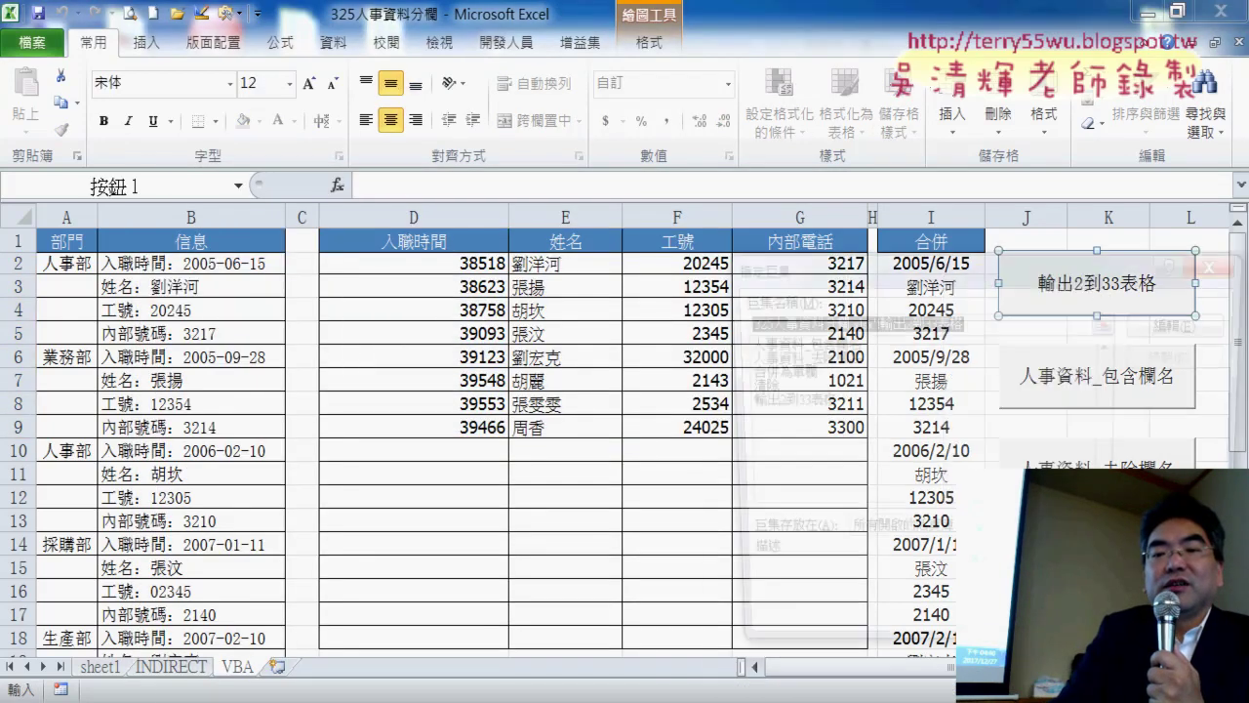
# Open the assigned macro's code, select the D2:D9 format line, and scroll to 人事資料_去除欄名.
pyautogui.click(1185, 323)
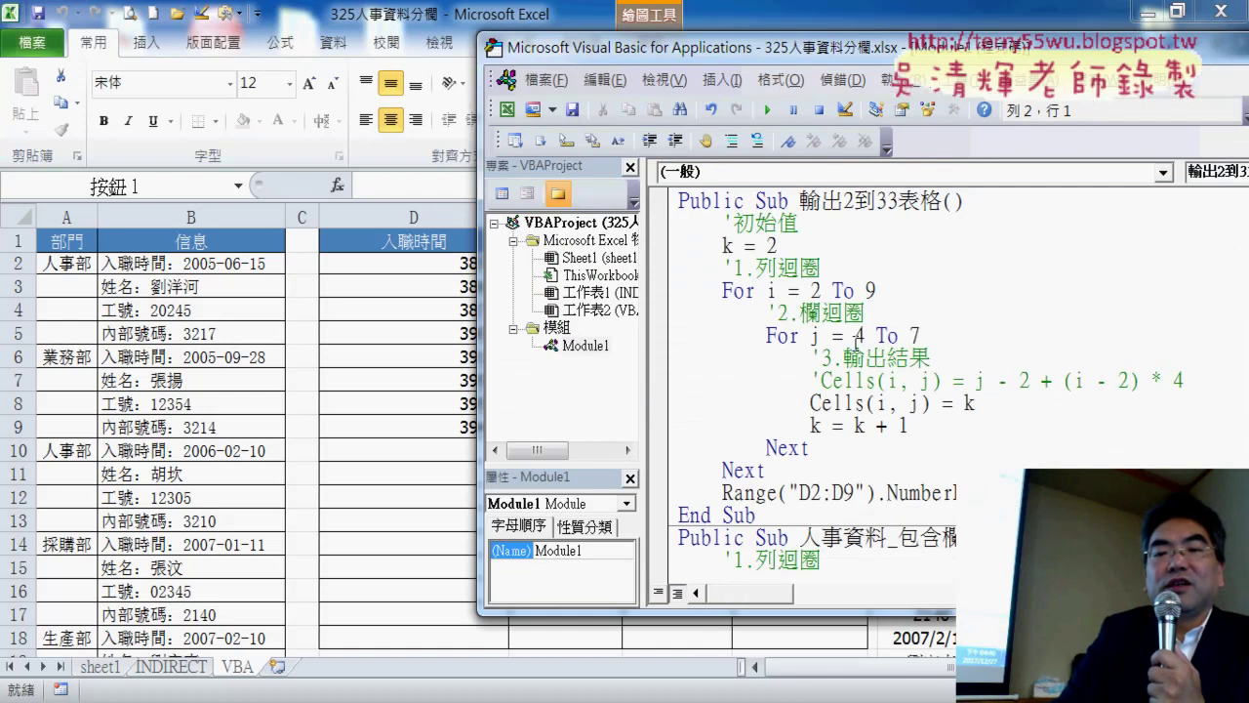
pyautogui.moveTo(958, 493); pyautogui.dragTo(723, 493)
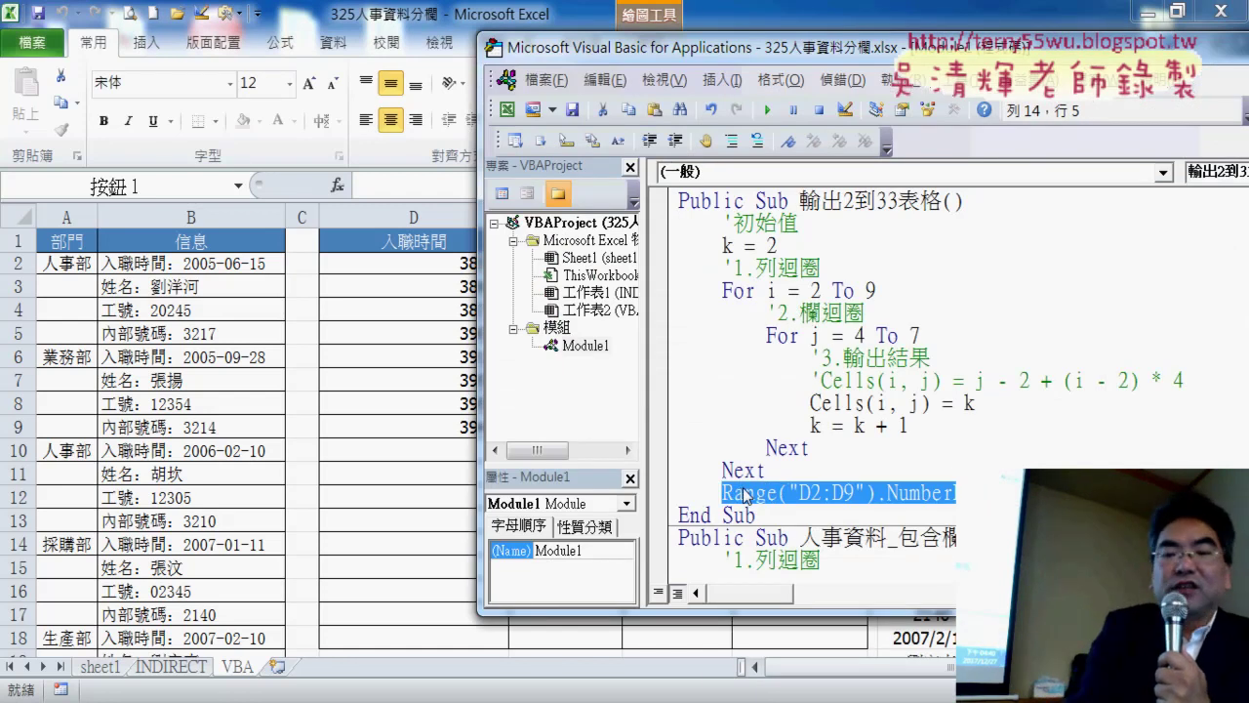
pyautogui.scroll(-4, 996, 421)
pyautogui.scroll(-2, 980, 406)
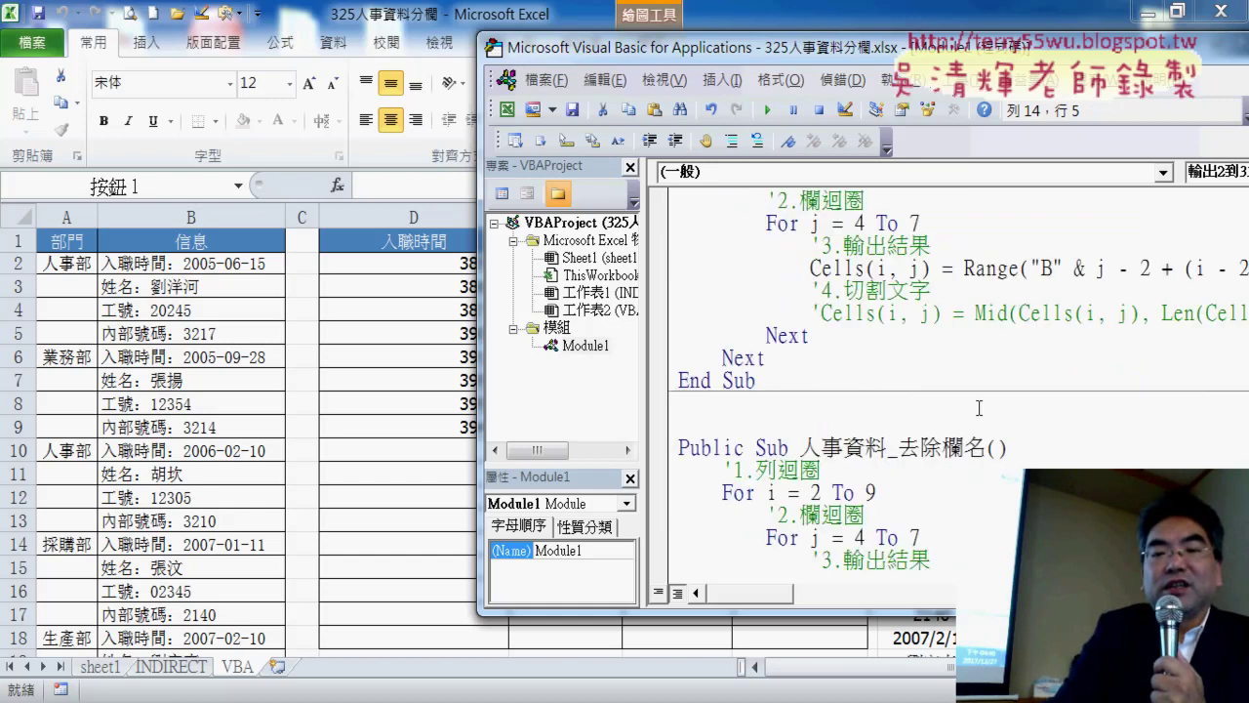
pyautogui.scroll(-2, 980, 406)
pyautogui.scroll(-1, 926, 452)
# After the outer Next, add Range("D2:D9").NumberFormatLocal = "yyyy/m/d" and return to Excel.
pyautogui.click(777, 474)
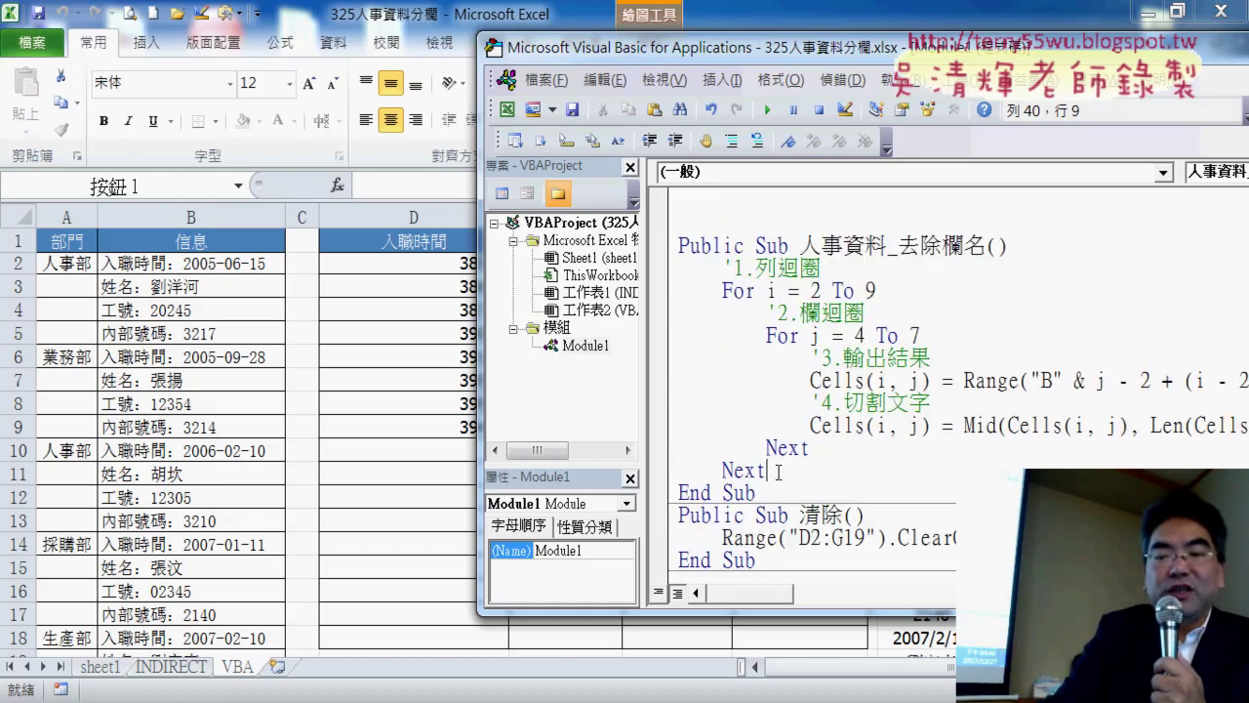
pyautogui.press('Return')
pyautogui.hotkey('ctrl', 'v')
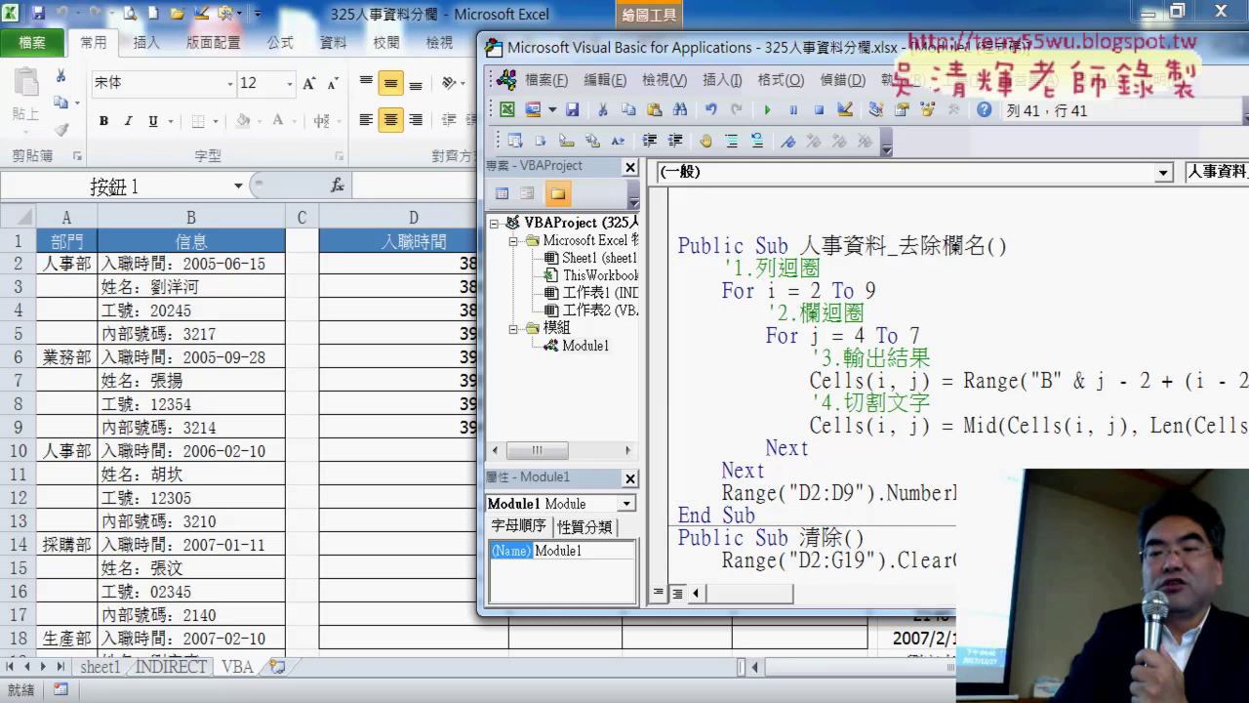
pyautogui.press('Right')
pyautogui.press('Right')
pyautogui.press('Right')
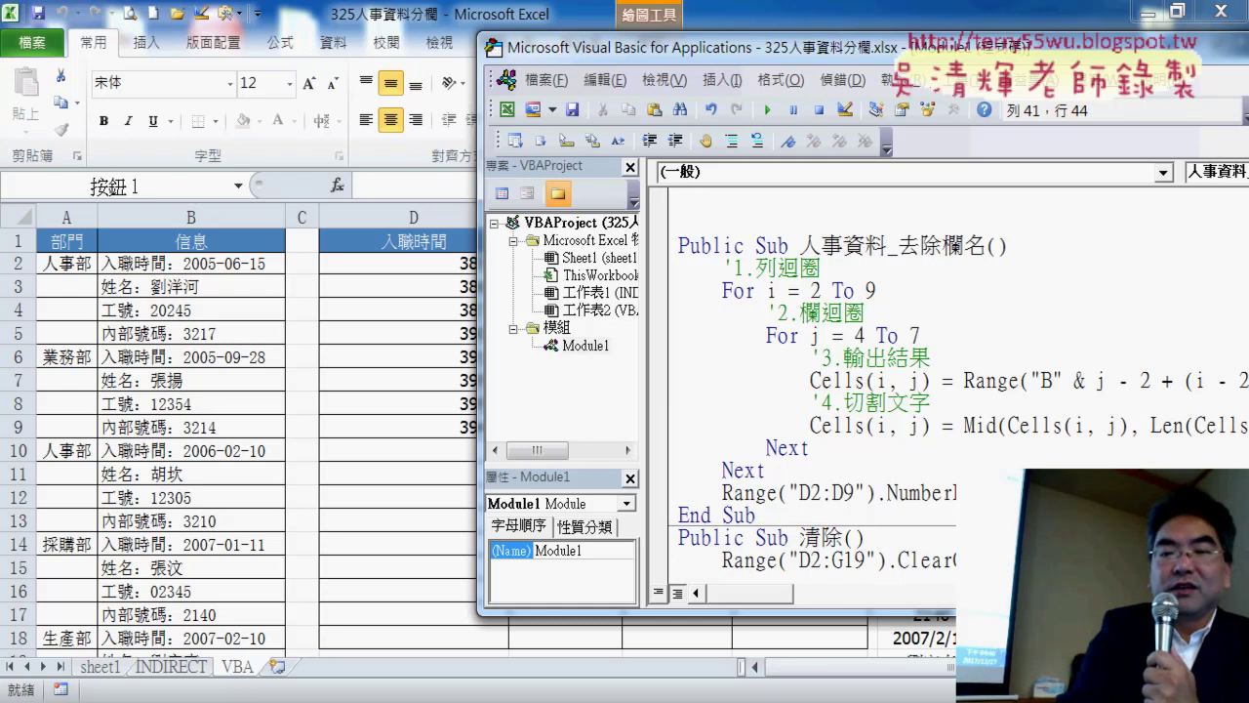
pyautogui.press('Right')
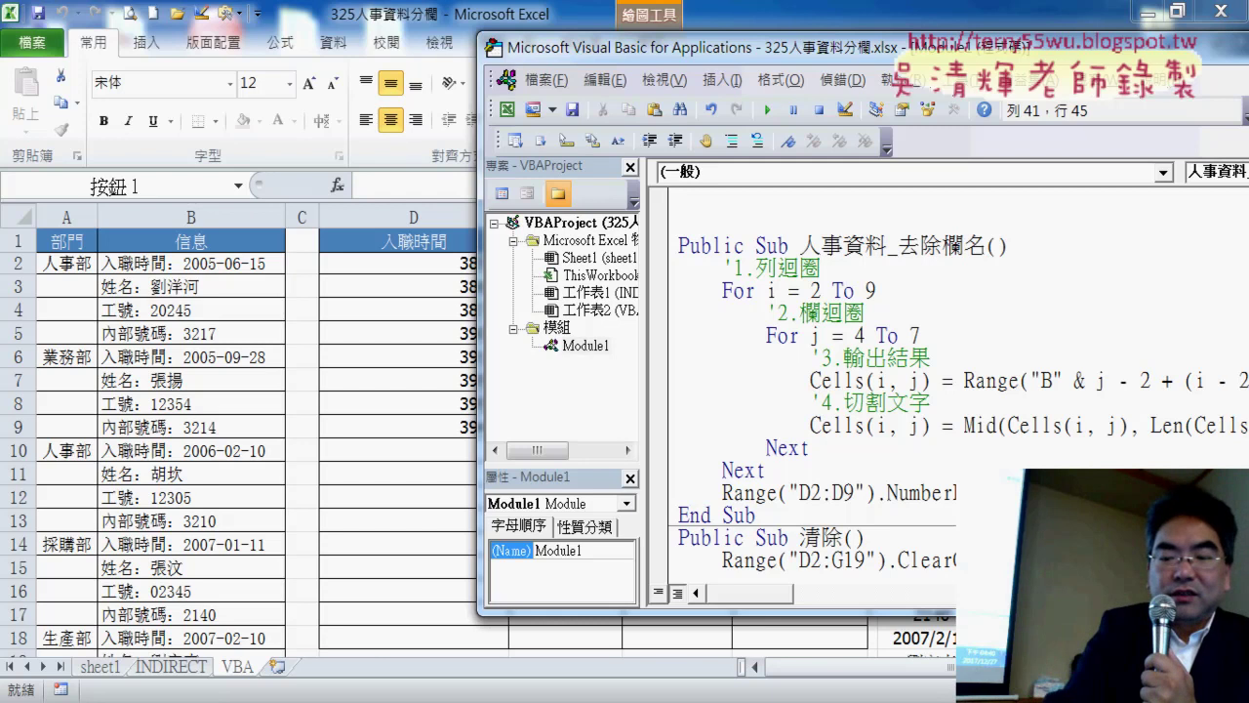
pyautogui.press('Right')
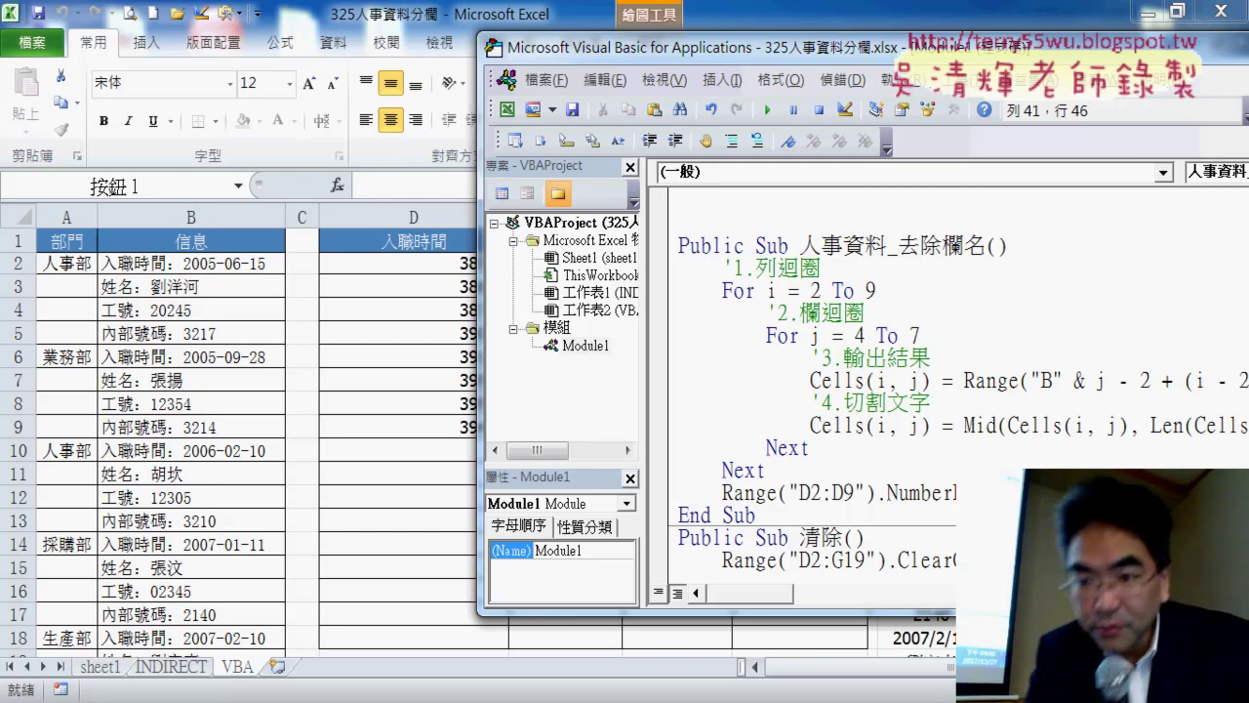
pyautogui.press('Right')
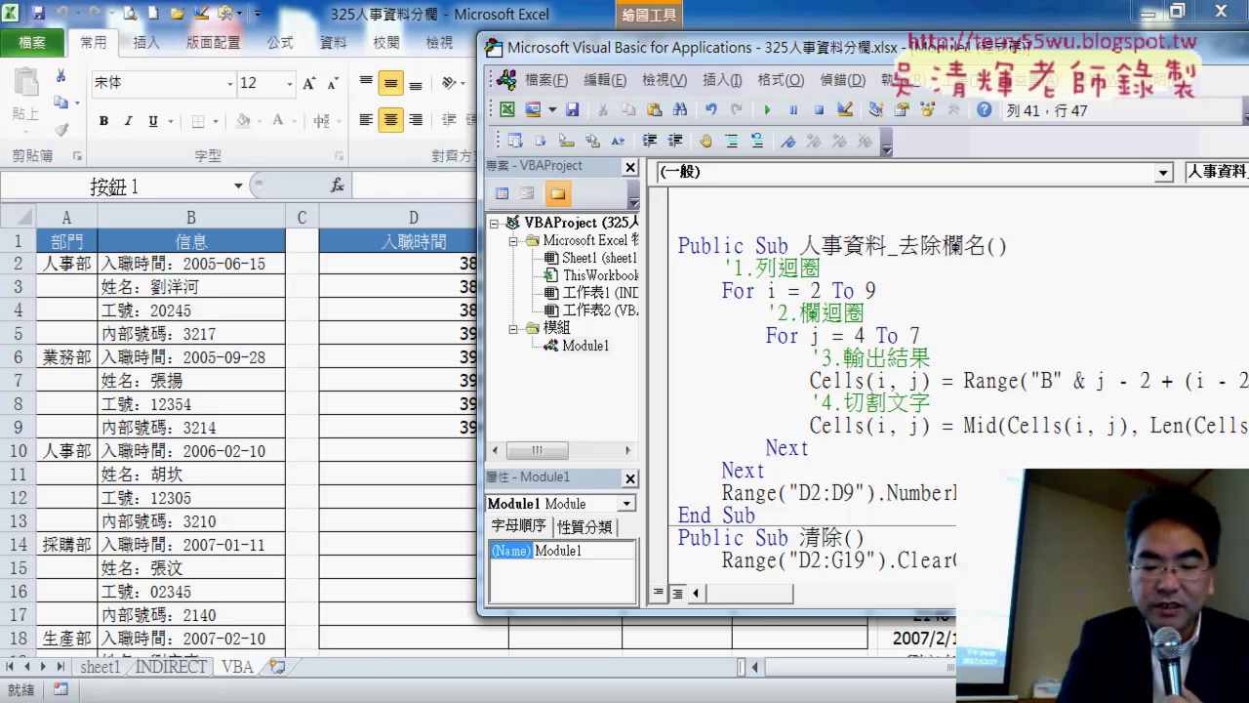
pyautogui.press('Right')
pyautogui.press('Right')
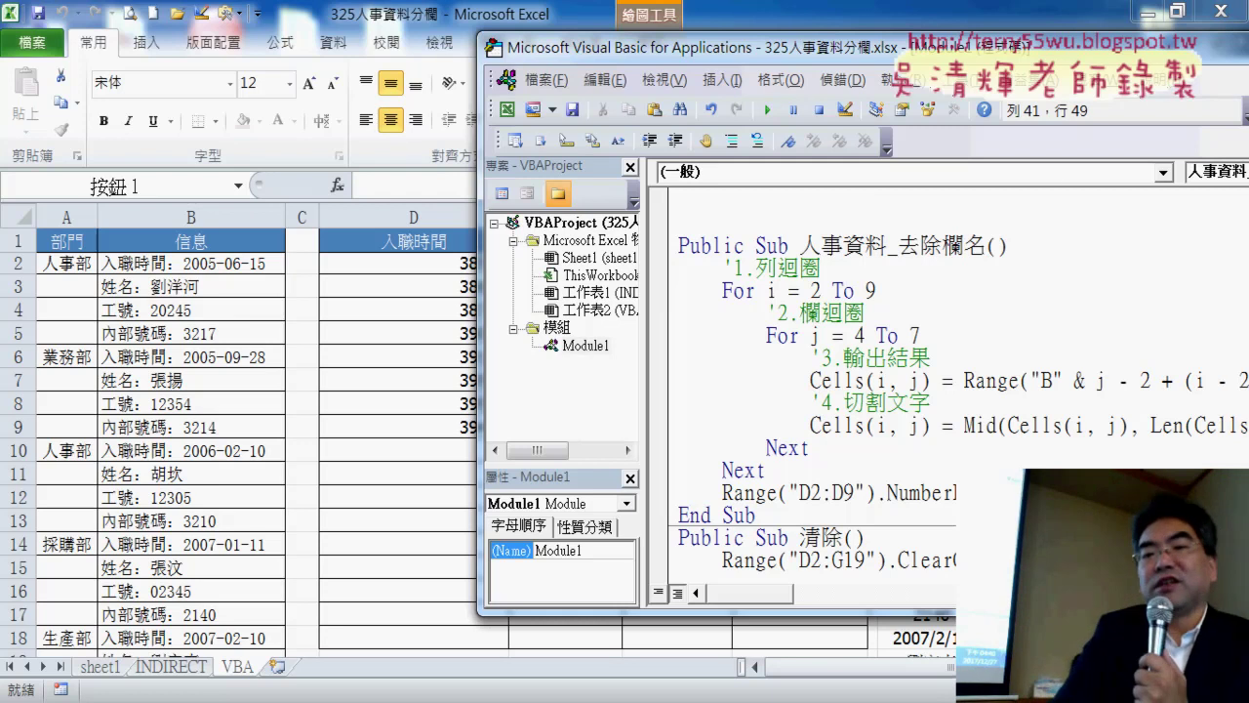
pyautogui.moveTo(1027, 46); pyautogui.dragTo(843, 55)
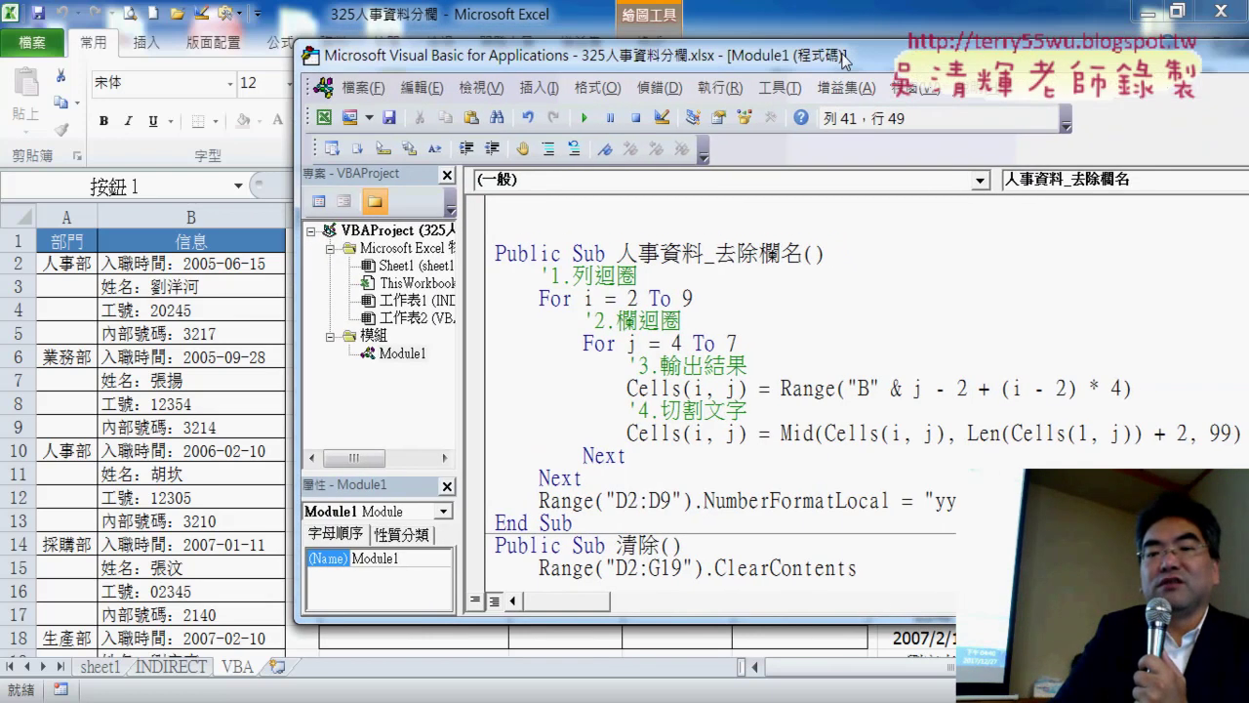
pyautogui.click(940, 10)
# Reset D2:G9 to 2–33, refill the split personnel data, and check D2:D9 now show dates.
pyautogui.click(1218, 371)
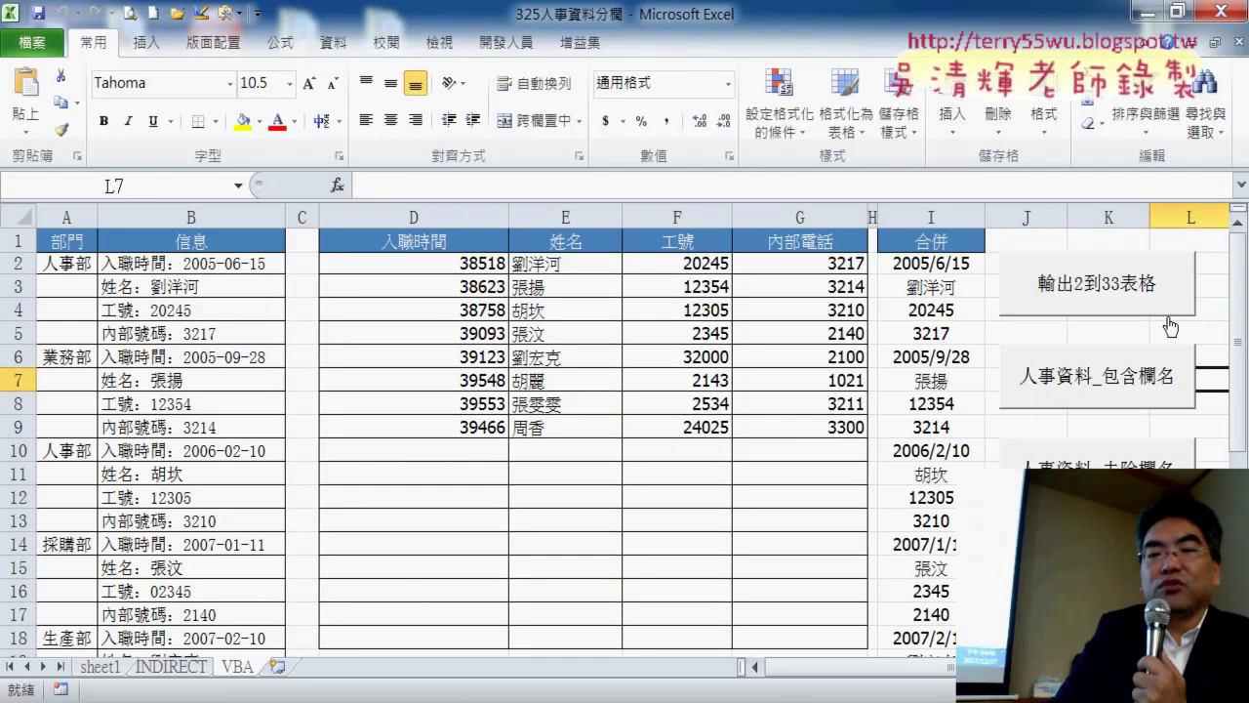
pyautogui.click(1125, 288)
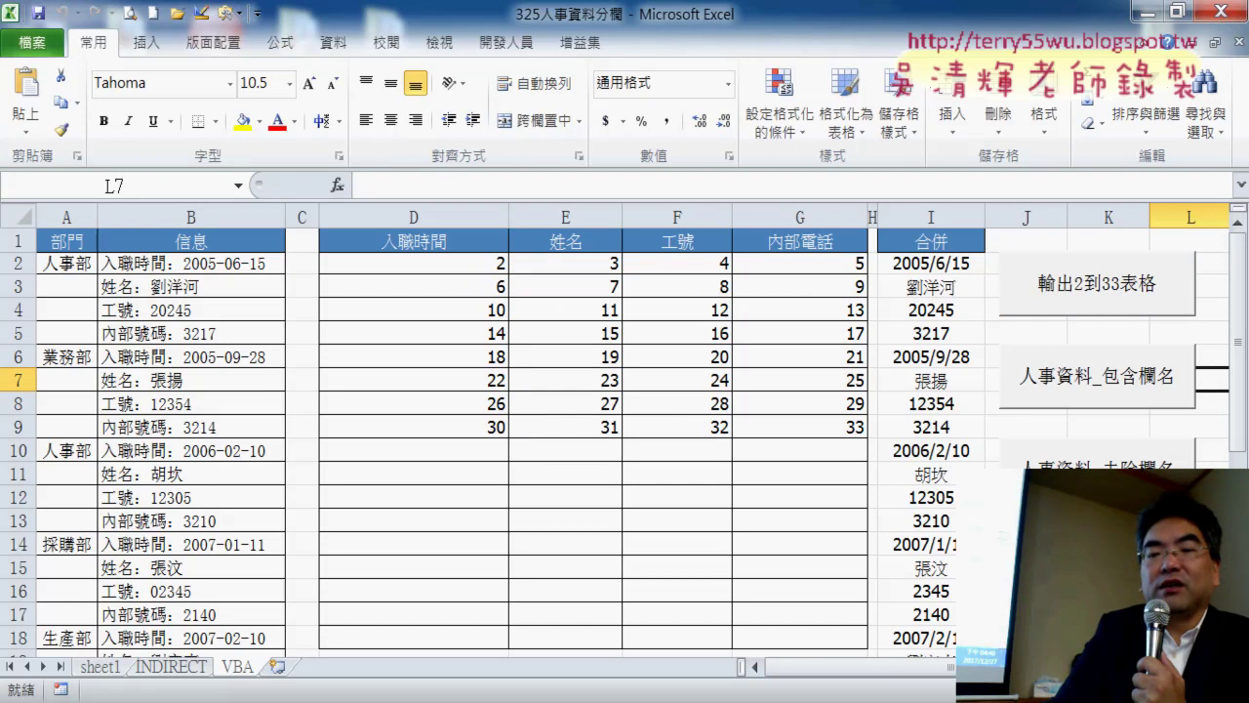
pyautogui.click(1095, 455)
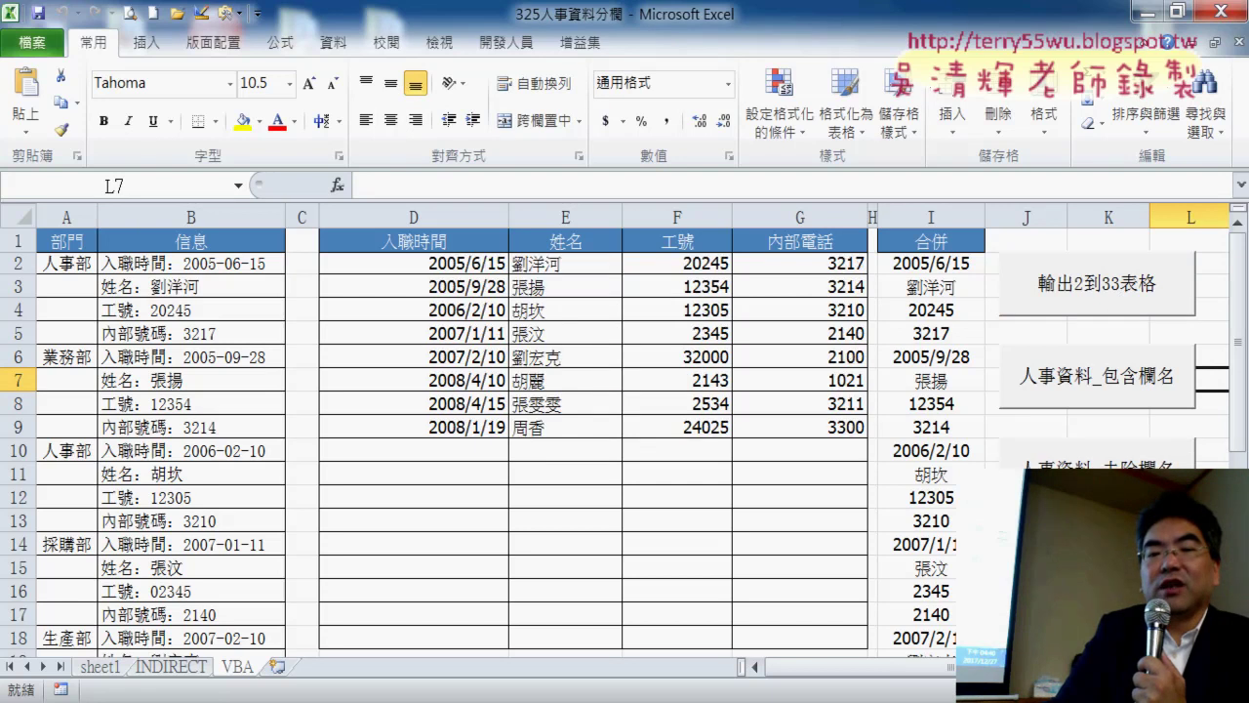
pyautogui.moveTo(468, 263); pyautogui.dragTo(489, 411)
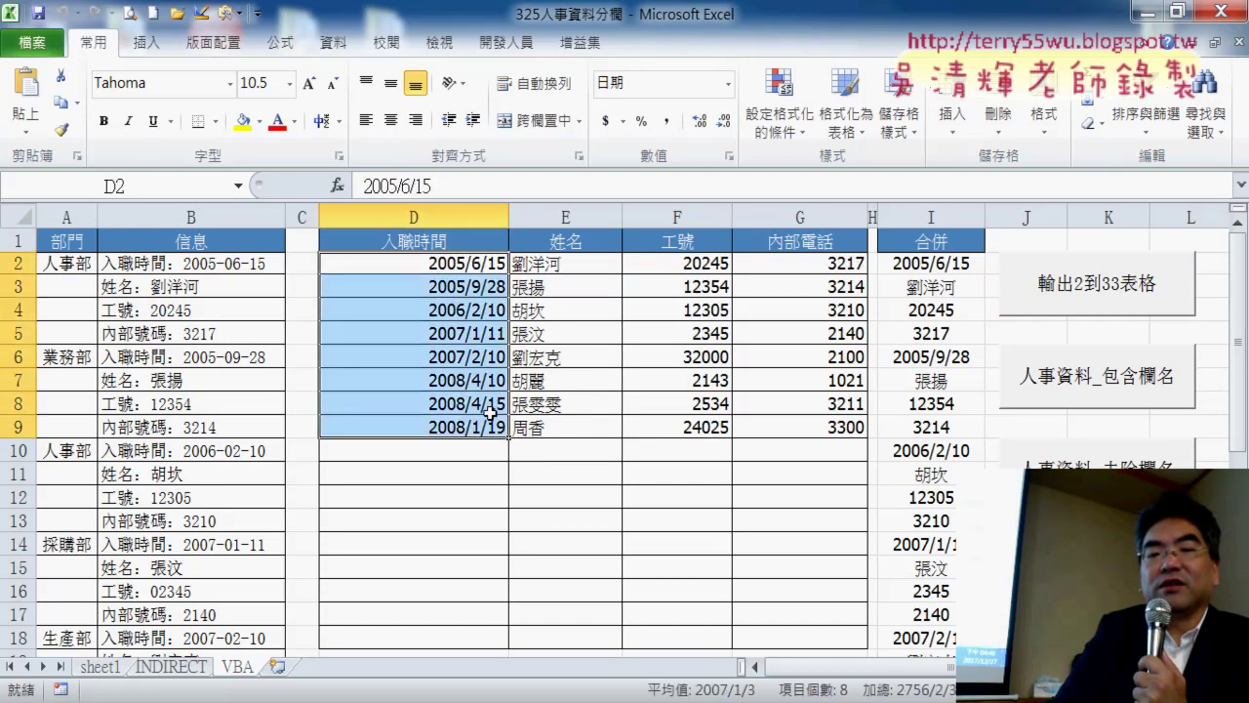
pyautogui.click(1119, 283)
pyautogui.click(1079, 454)
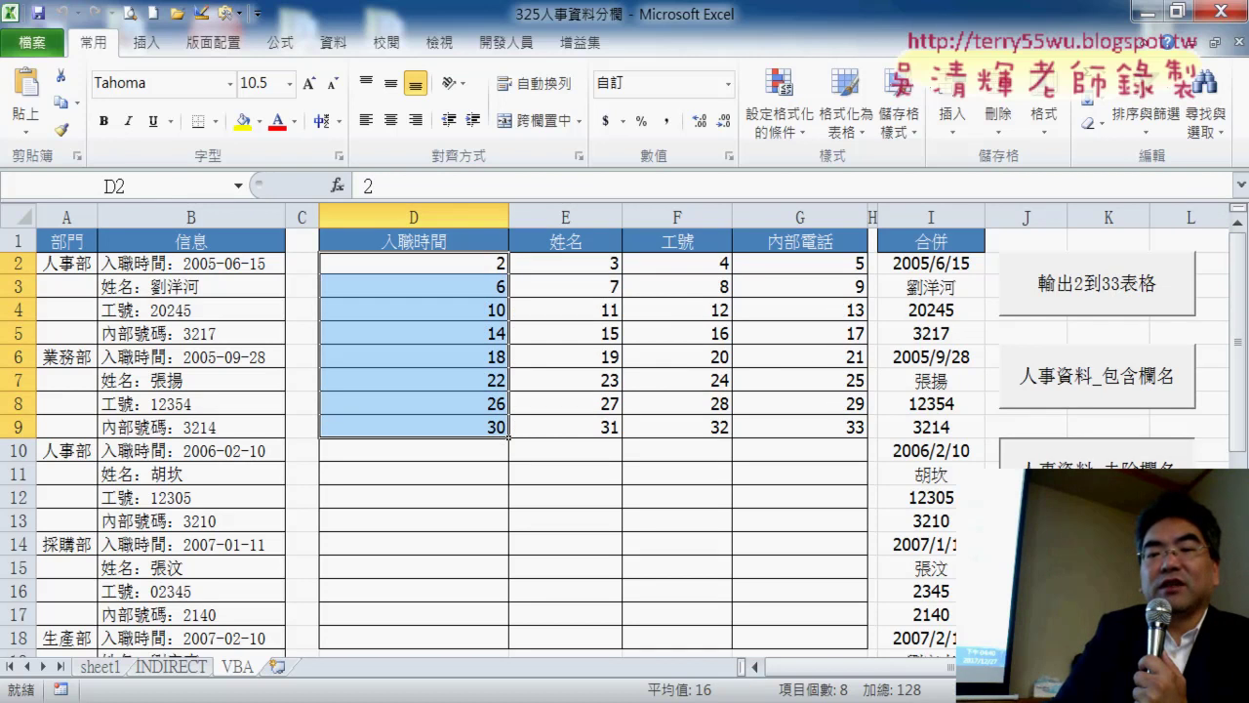
# Open the split-data button's macro code through 指定巨集 > 編輯.
pyautogui.rightClick(1072, 465)
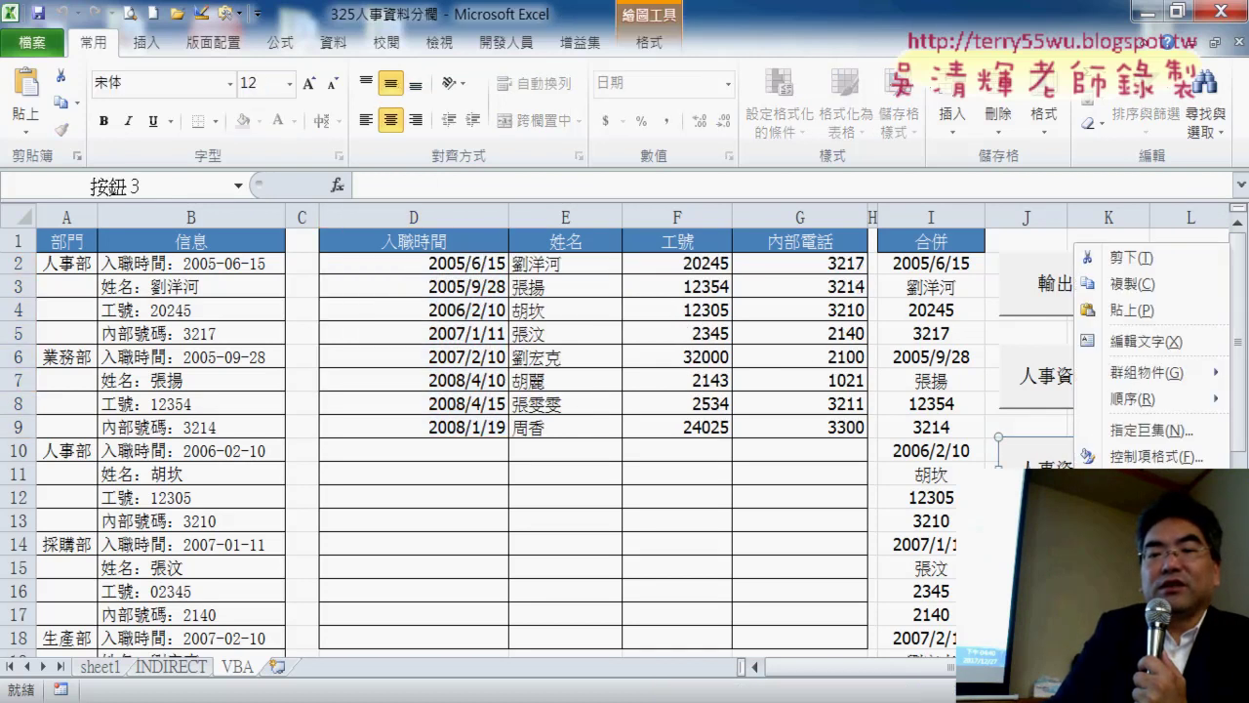
pyautogui.click(1112, 427)
pyautogui.click(1167, 276)
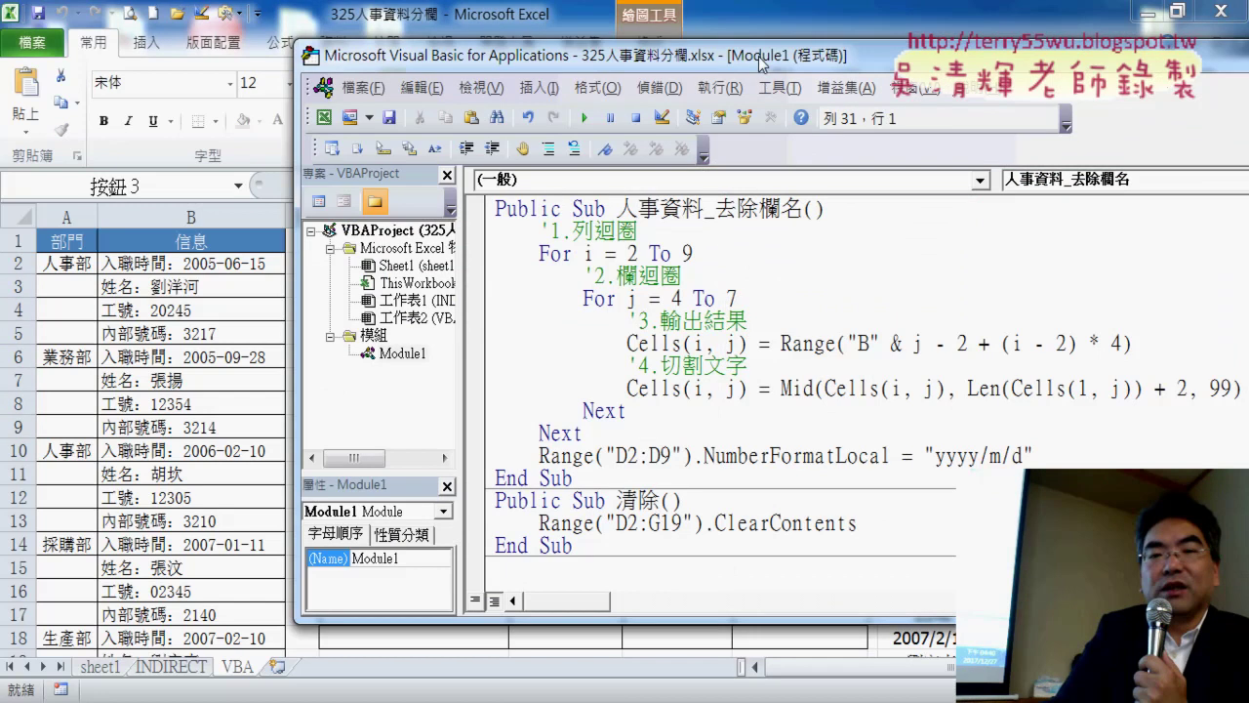
pyautogui.moveTo(766, 56); pyautogui.dragTo(510, 51)
pyautogui.moveTo(812, 442); pyautogui.dragTo(297, 444)
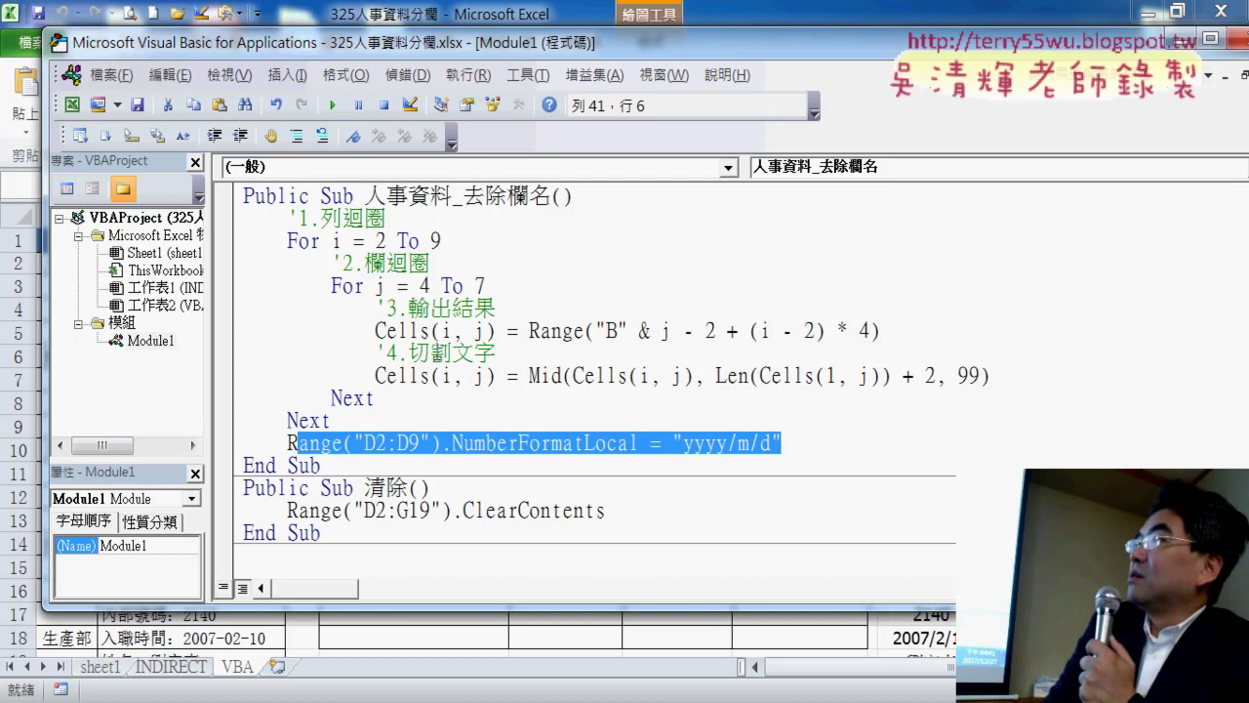
pyautogui.moveTo(529, 375); pyautogui.dragTo(1006, 372)
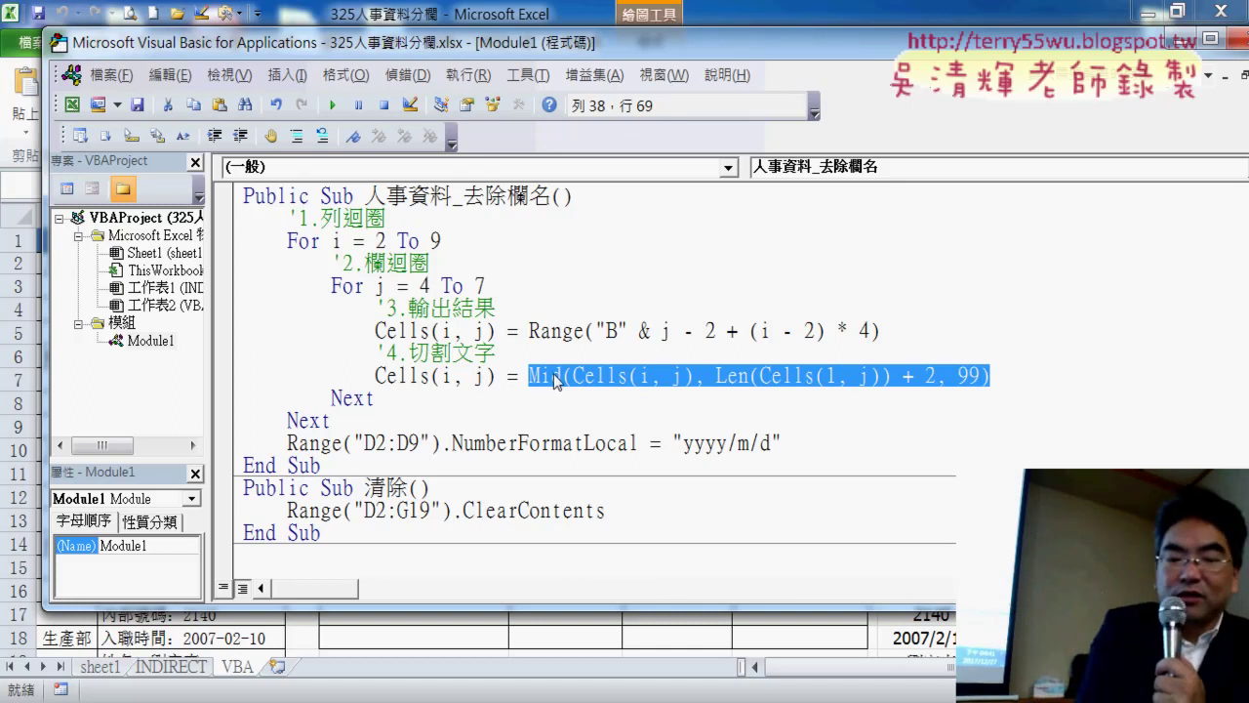
pyautogui.moveTo(750, 216); pyautogui.dragTo(722, 290)
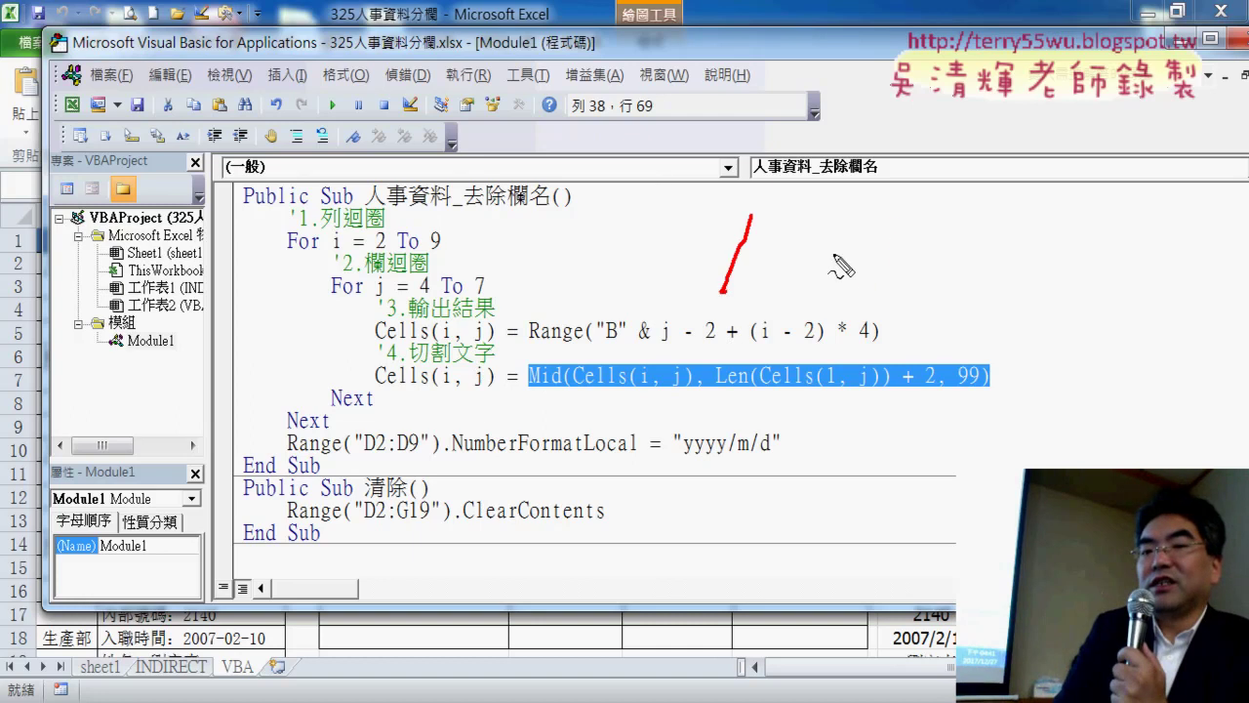
pyautogui.moveTo(889, 225); pyautogui.dragTo(861, 290)
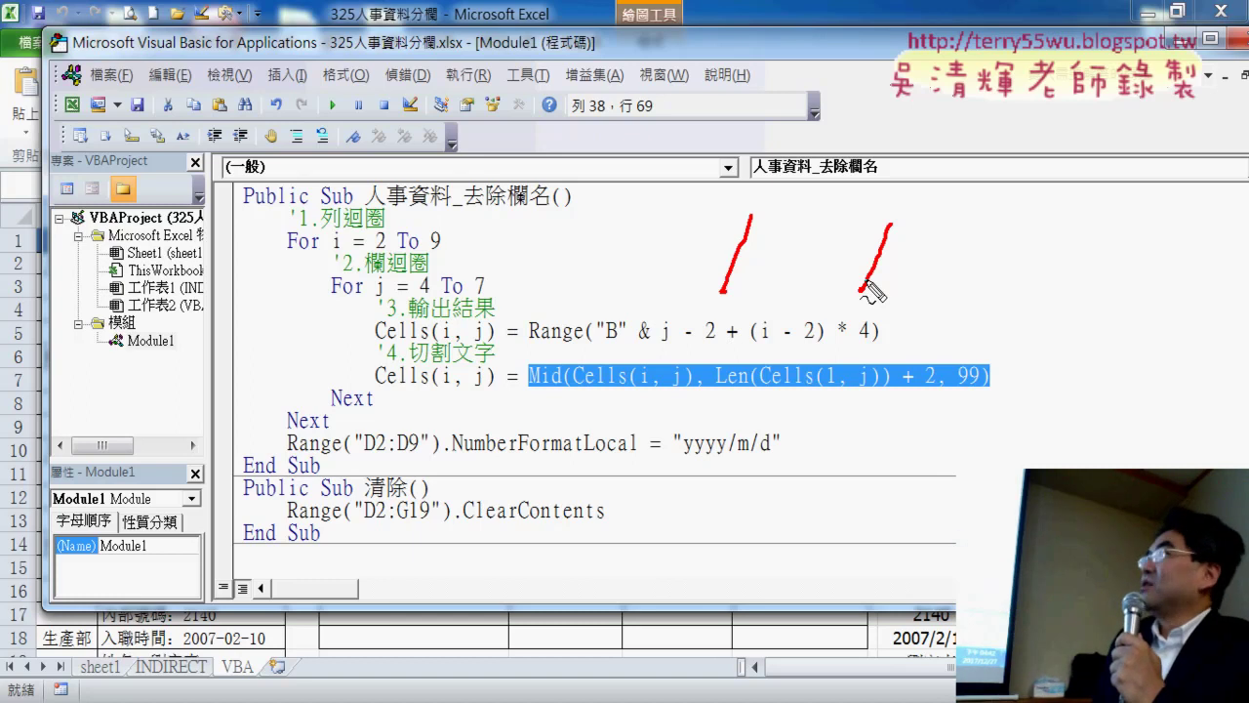
pyautogui.press('Escape')
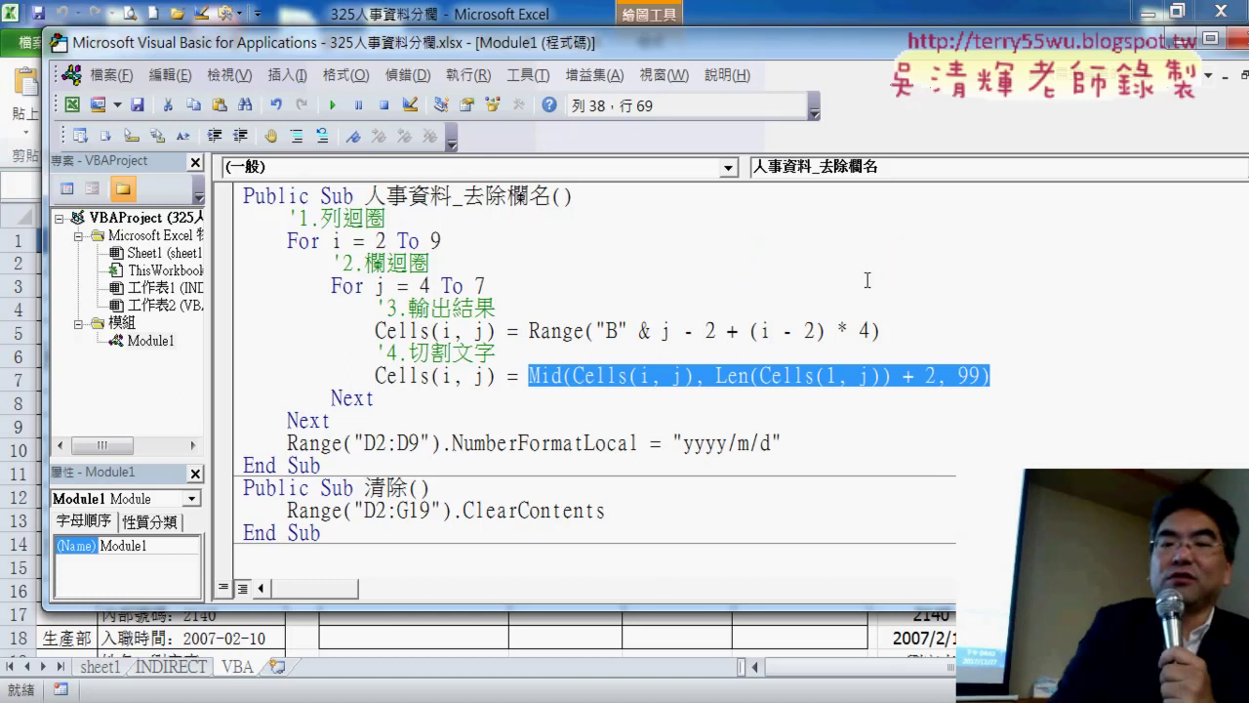
pyautogui.click(738, 375)
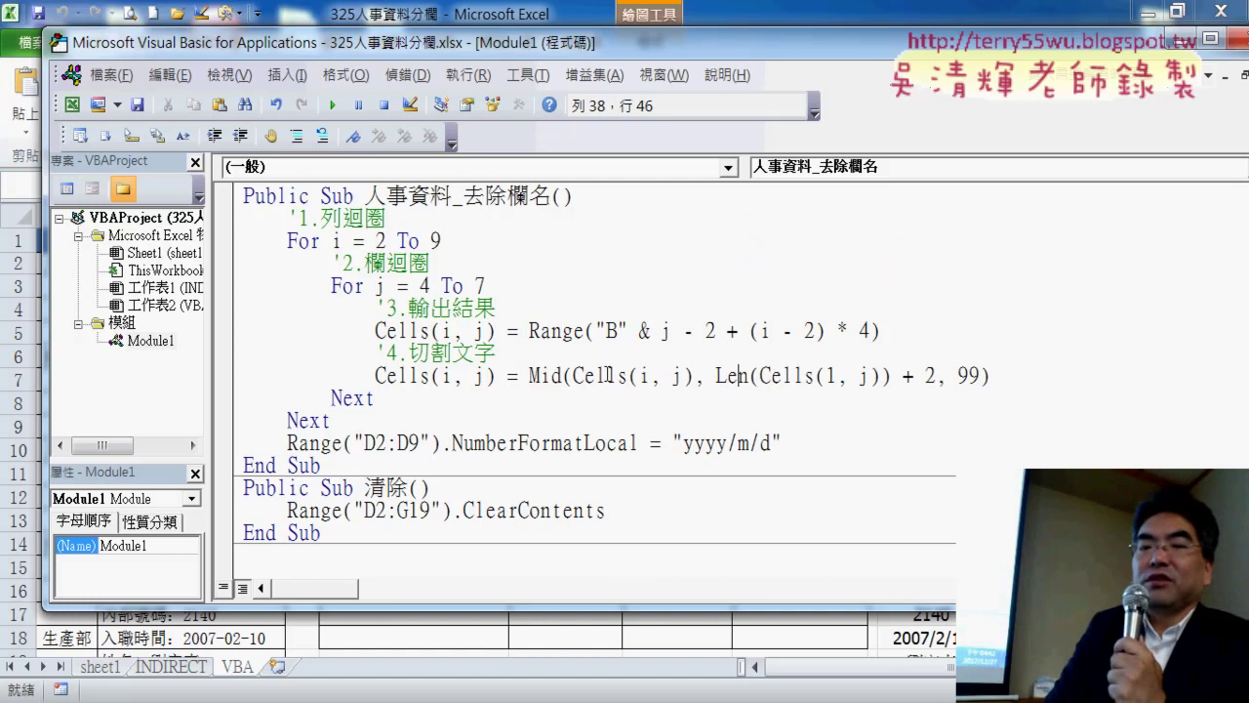
pyautogui.moveTo(531, 376); pyautogui.dragTo(1031, 378)
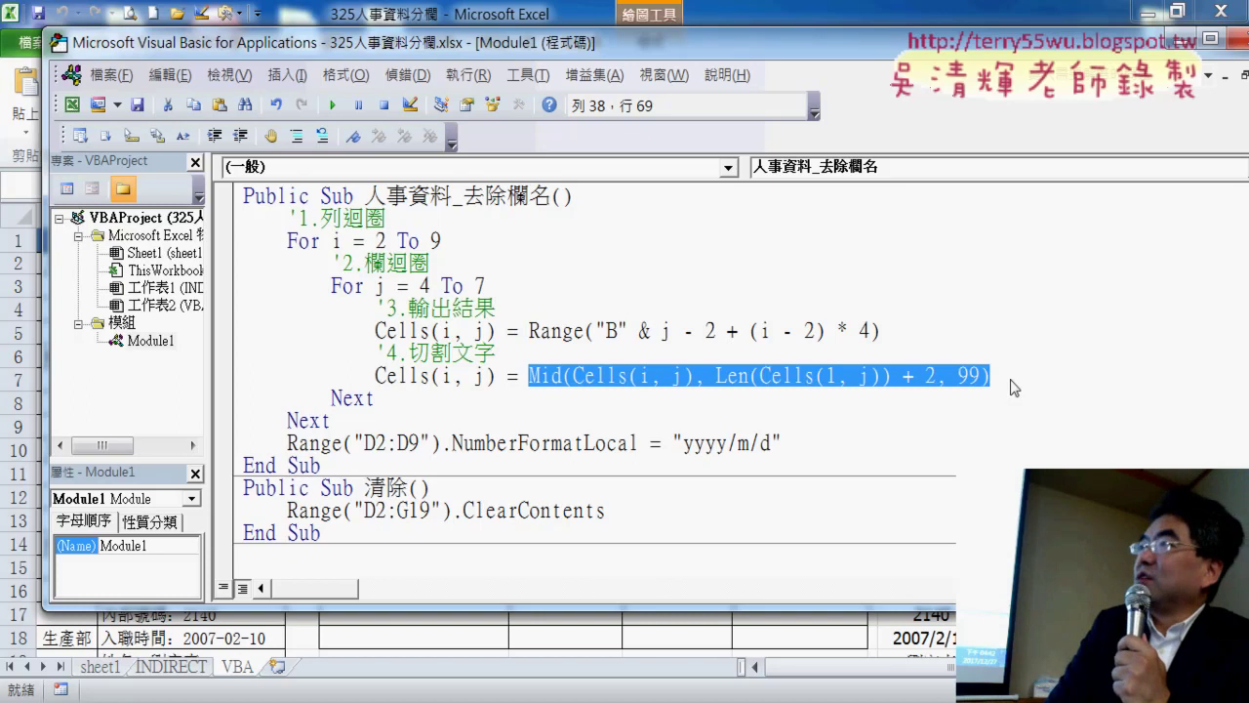
pyautogui.moveTo(510, 376); pyautogui.dragTo(374, 375)
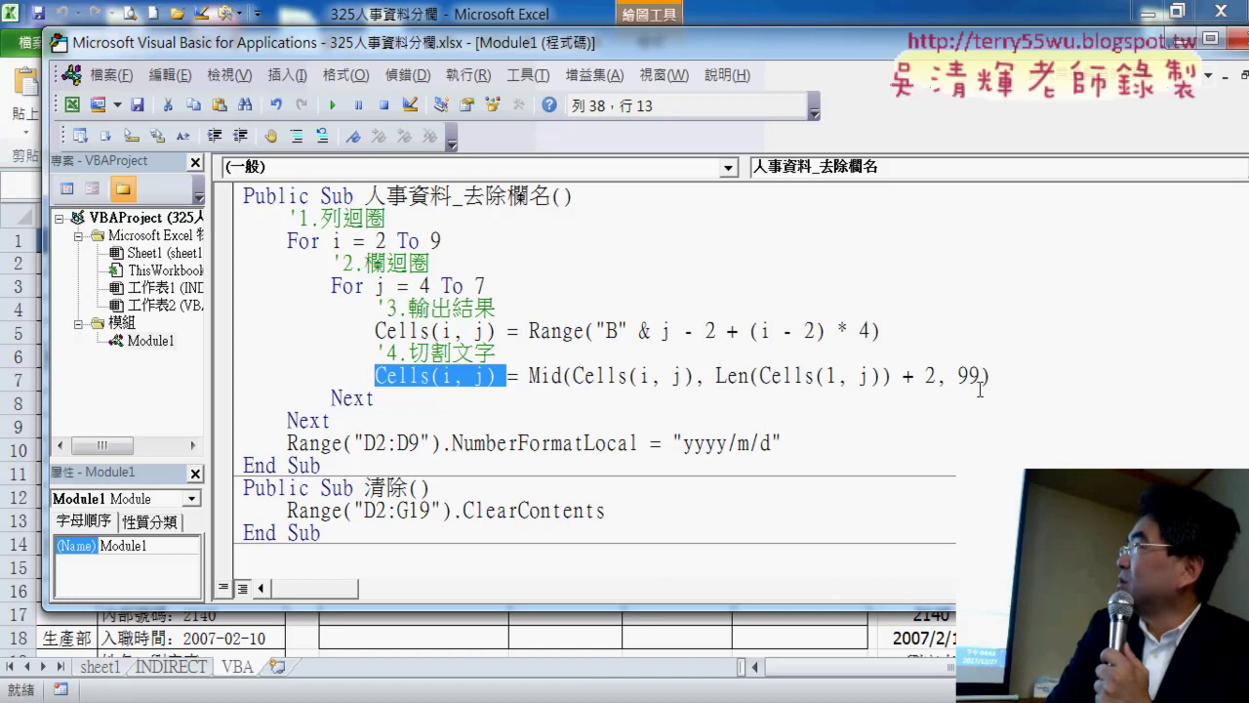
# Add a line below the splitting line assigning CStr(Cells(i, j)) back to Cells(i, j).
pyautogui.click(1015, 386)
pyautogui.press('Return')
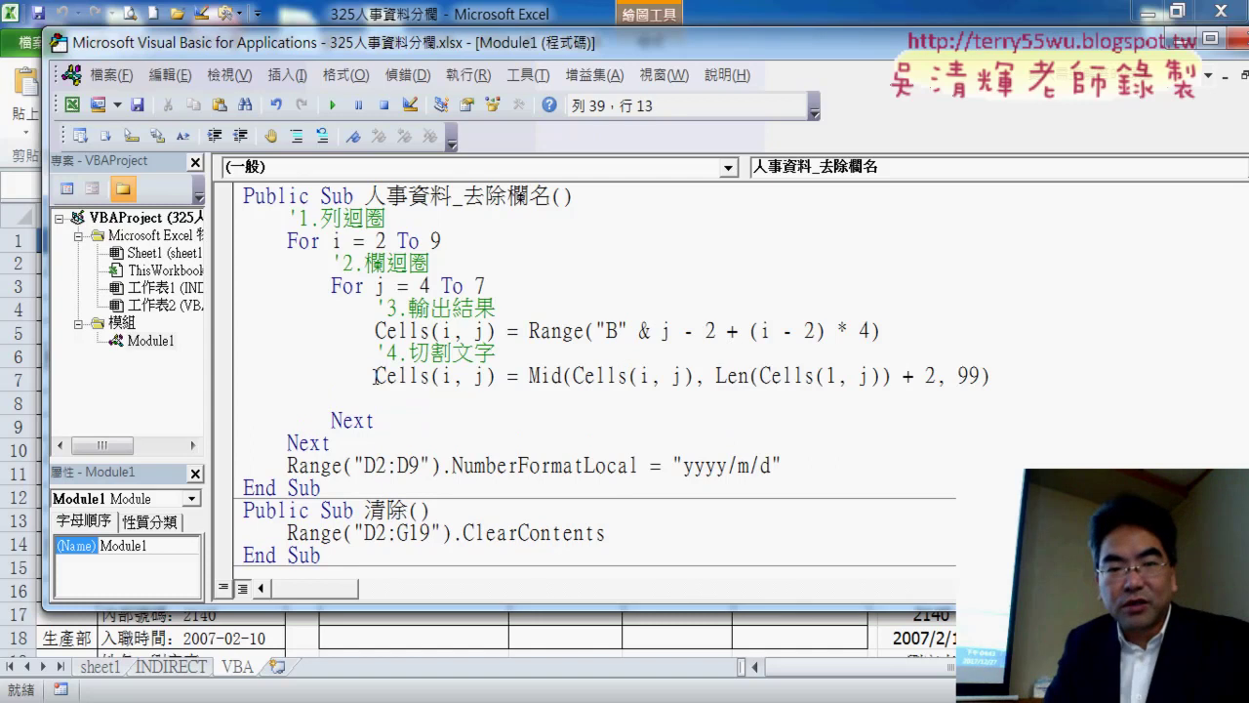
pyautogui.moveTo(375, 376); pyautogui.dragTo(520, 382)
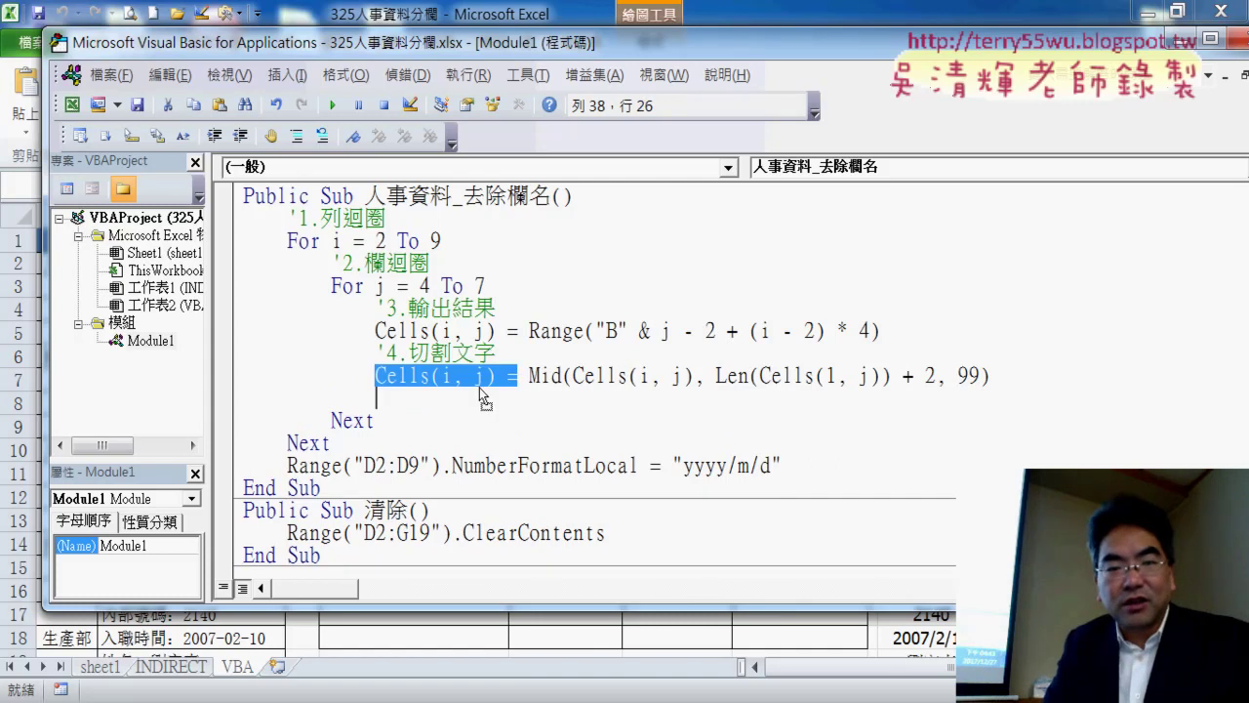
pyautogui.moveTo(480, 396); pyautogui.dragTo(480, 398)
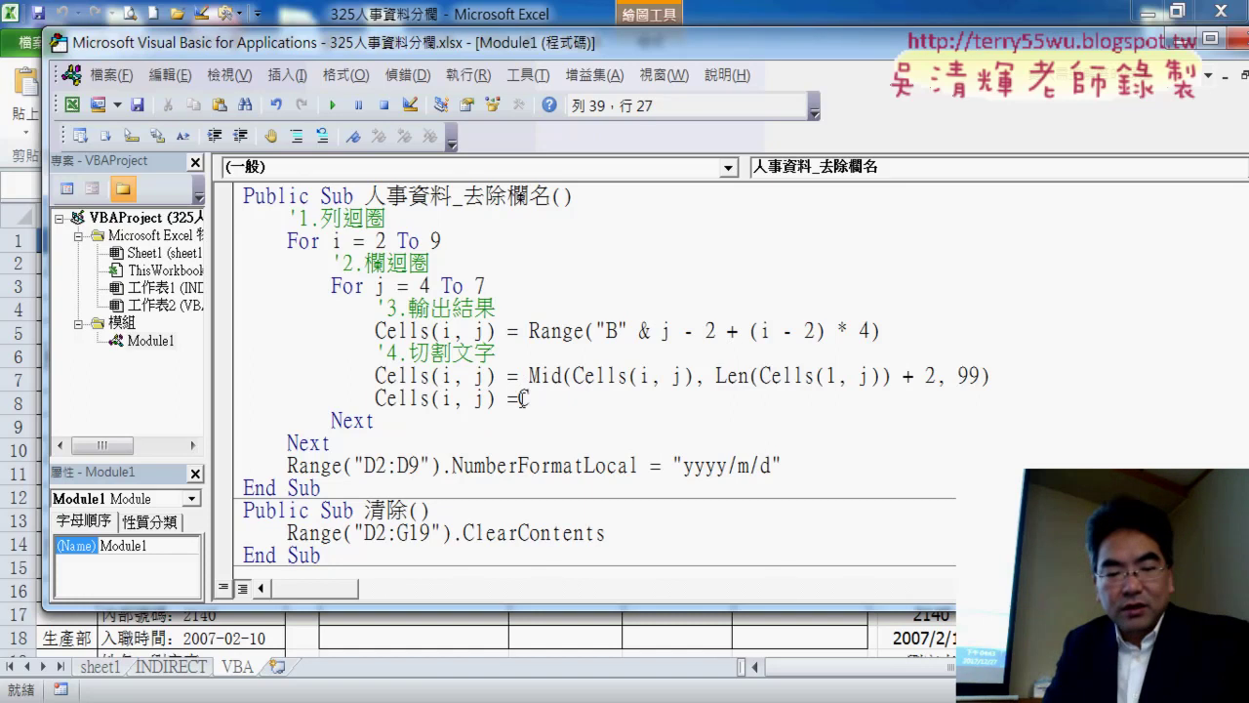
pyautogui.write('str')
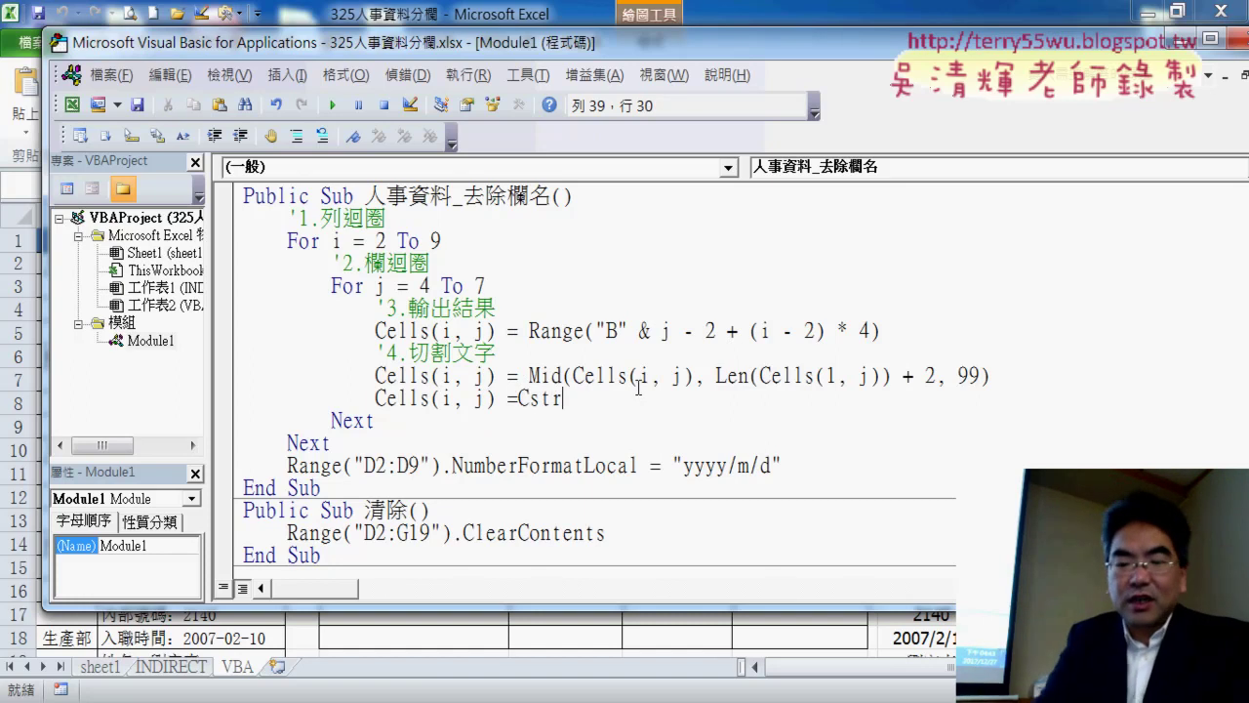
pyautogui.write('(')
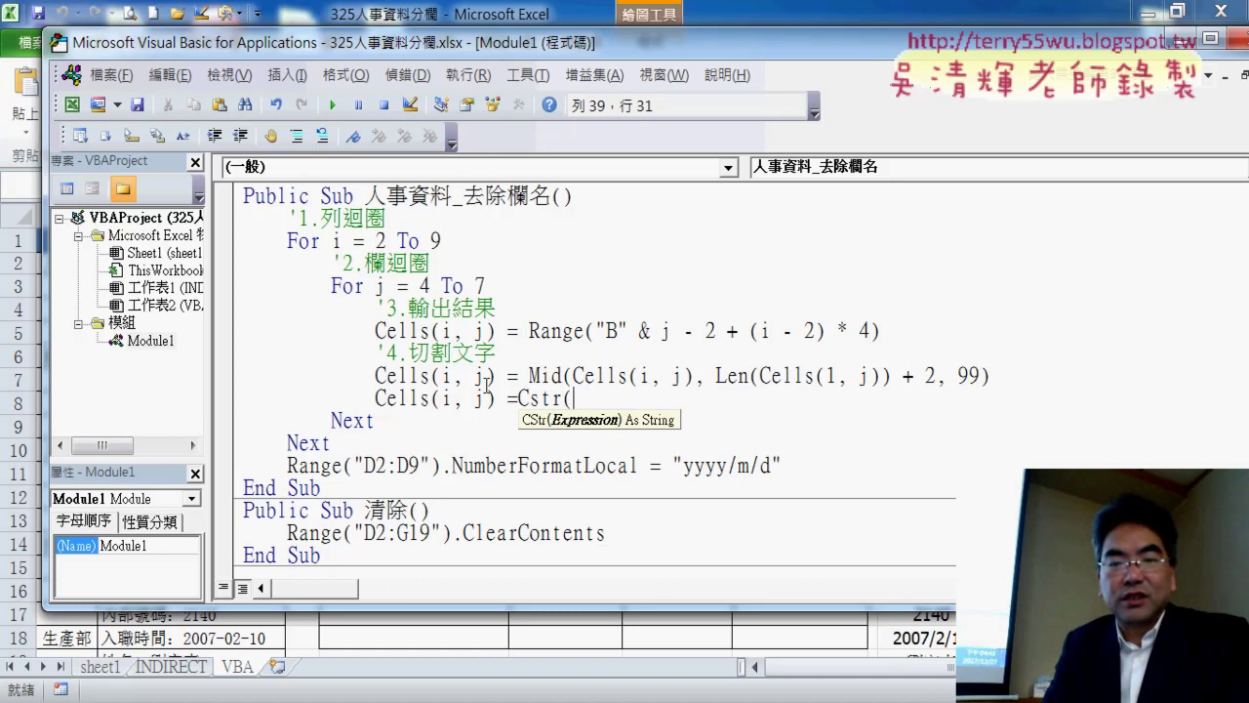
pyautogui.moveTo(494, 401); pyautogui.dragTo(395, 399)
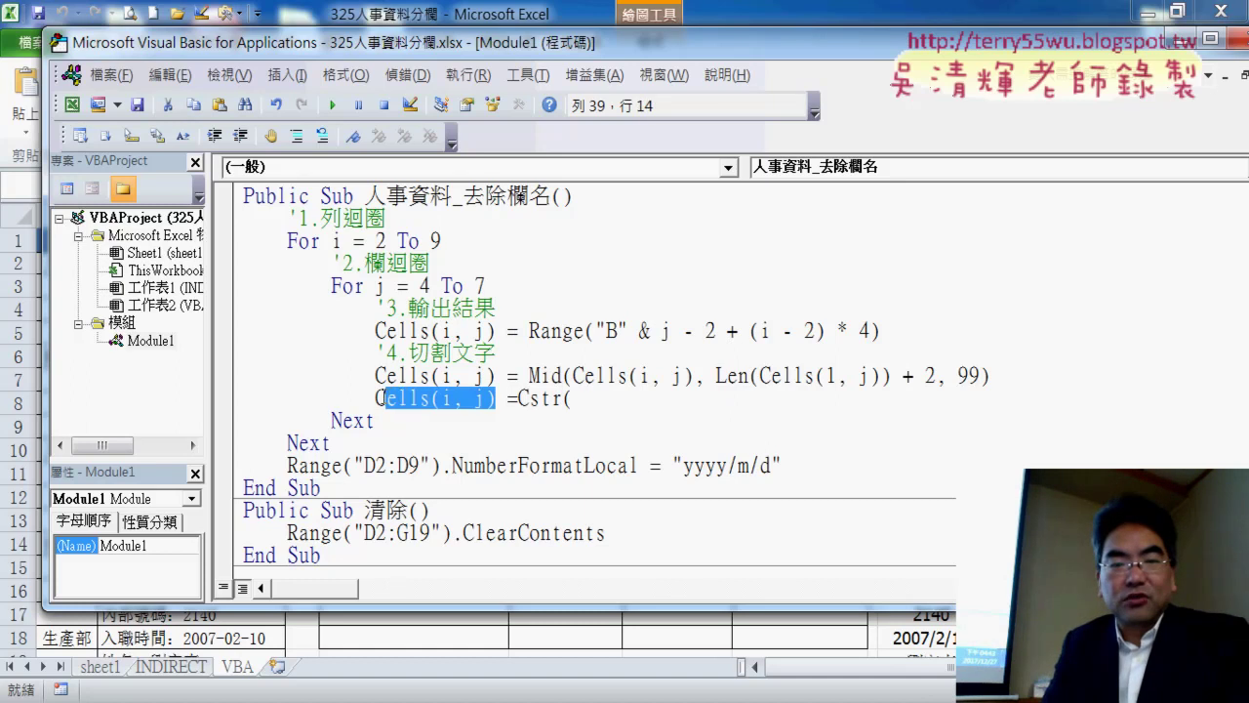
pyautogui.click(585, 401)
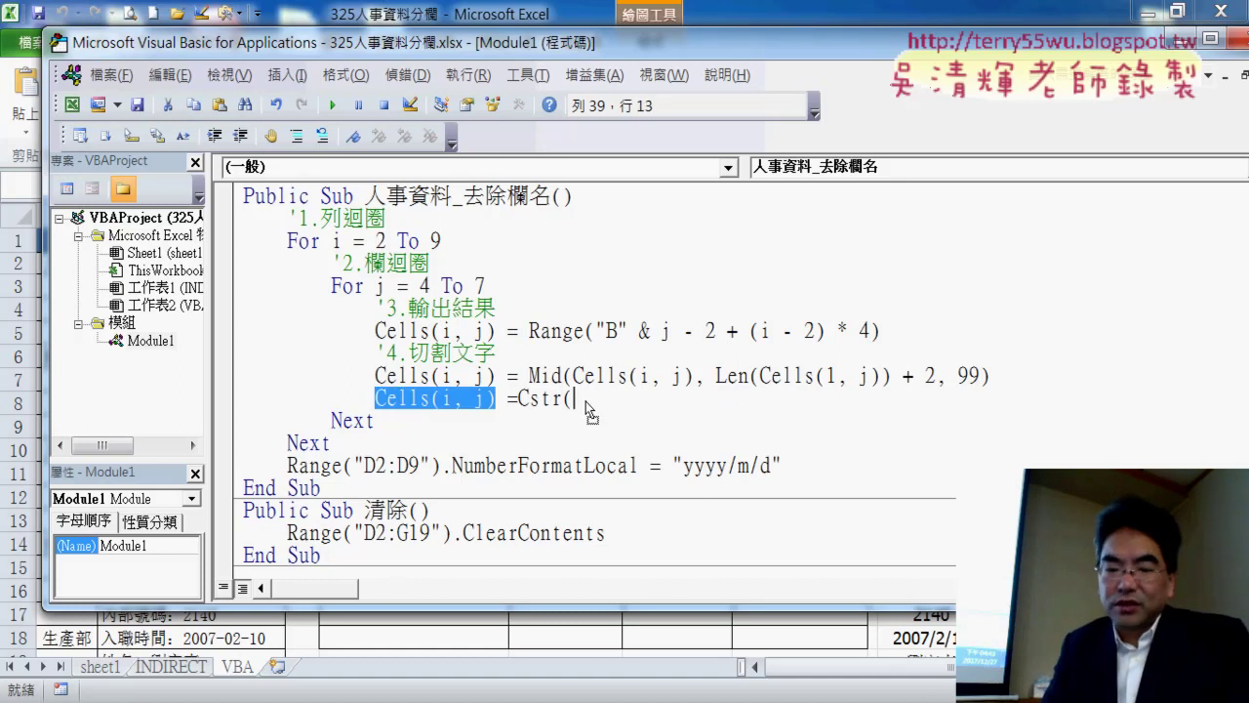
pyautogui.moveTo(585, 401); pyautogui.dragTo(586, 401)
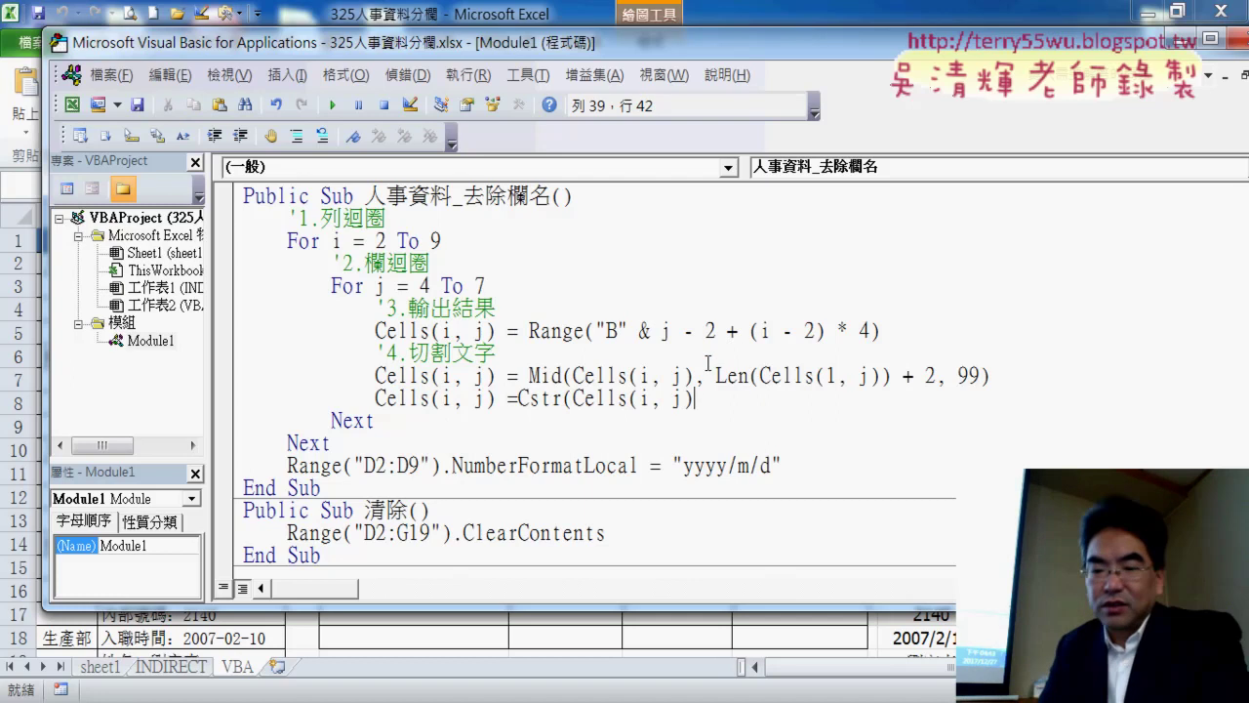
pyautogui.write(')')
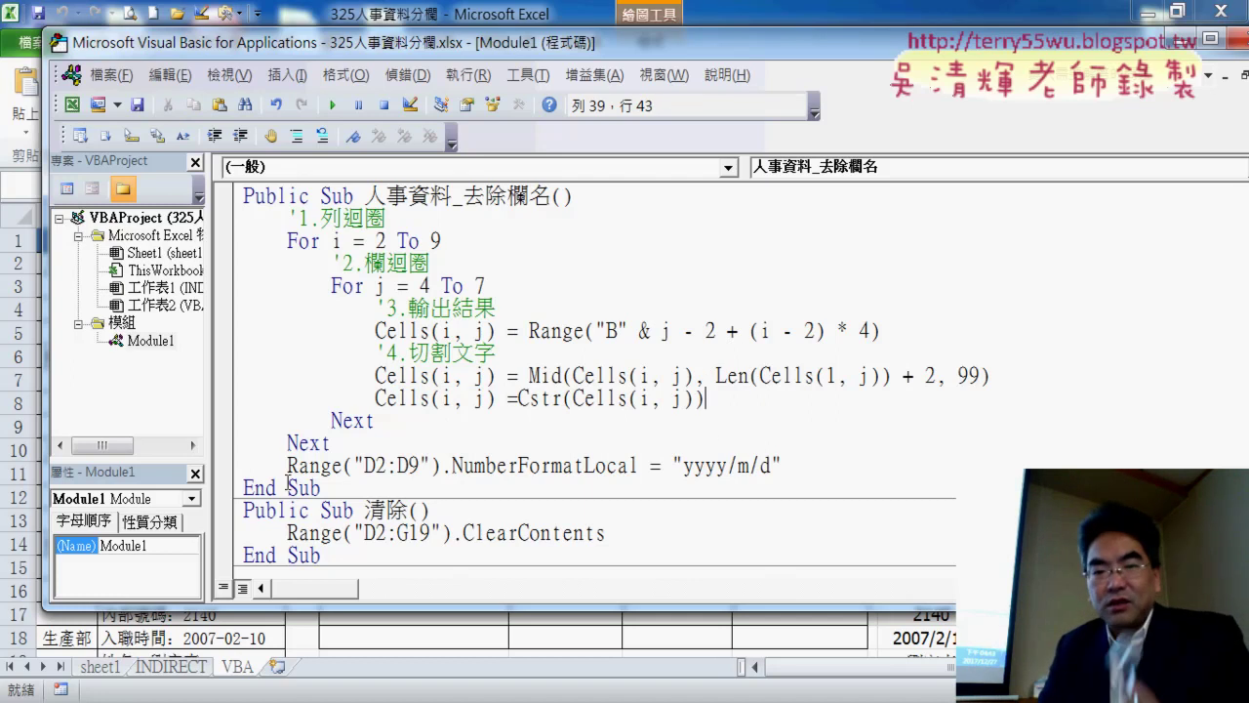
# Comment out the Range("D2:D9") date-format line and set a breakpoint on the CStr line.
pyautogui.click(288, 465)
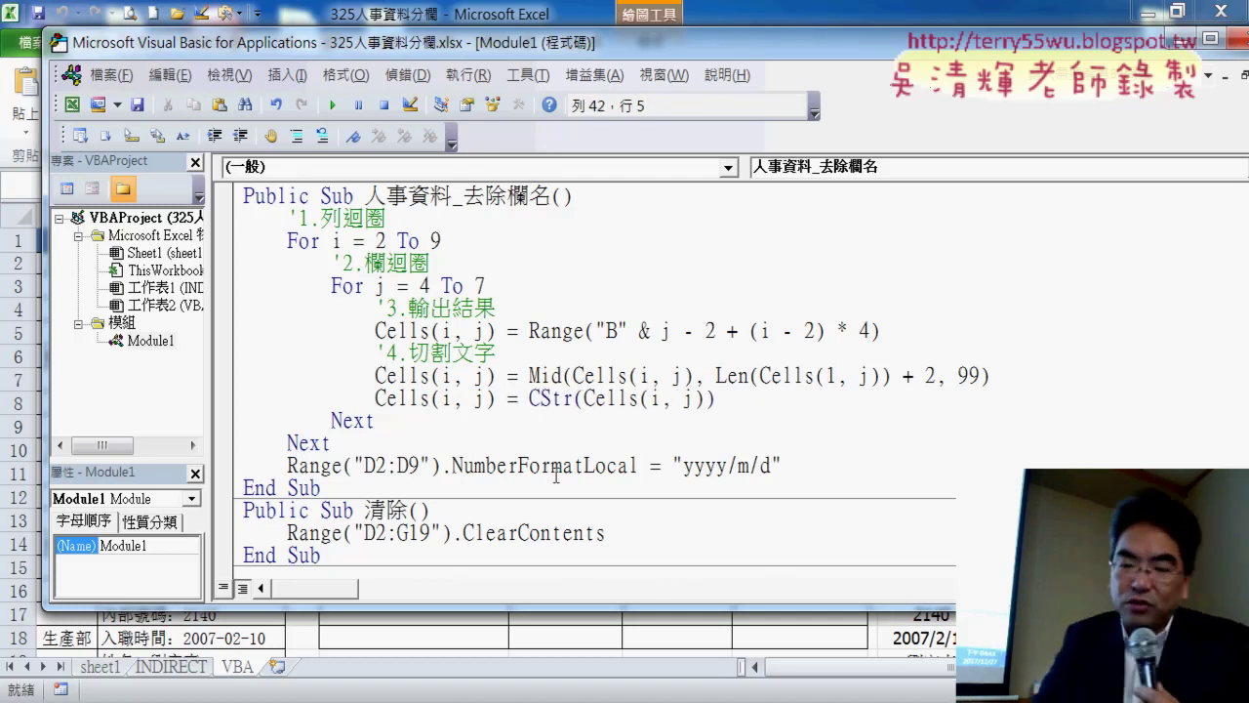
pyautogui.write("'")
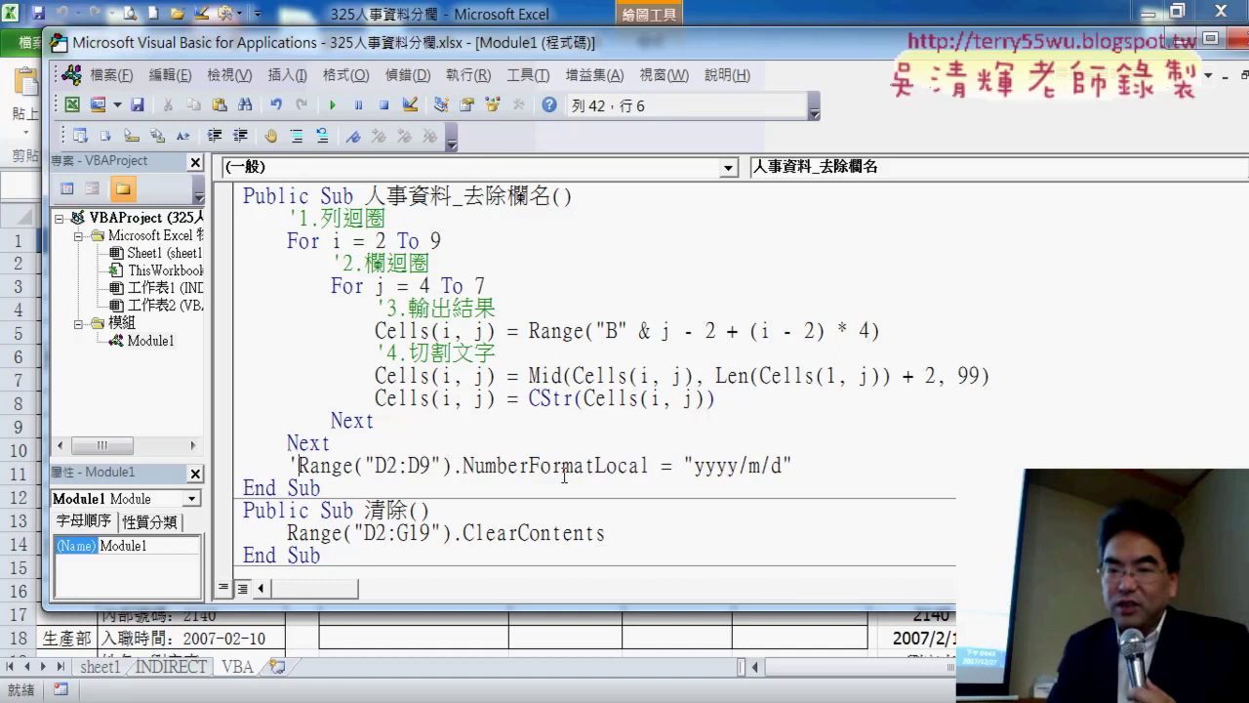
pyautogui.click(696, 468)
pyautogui.click(698, 400)
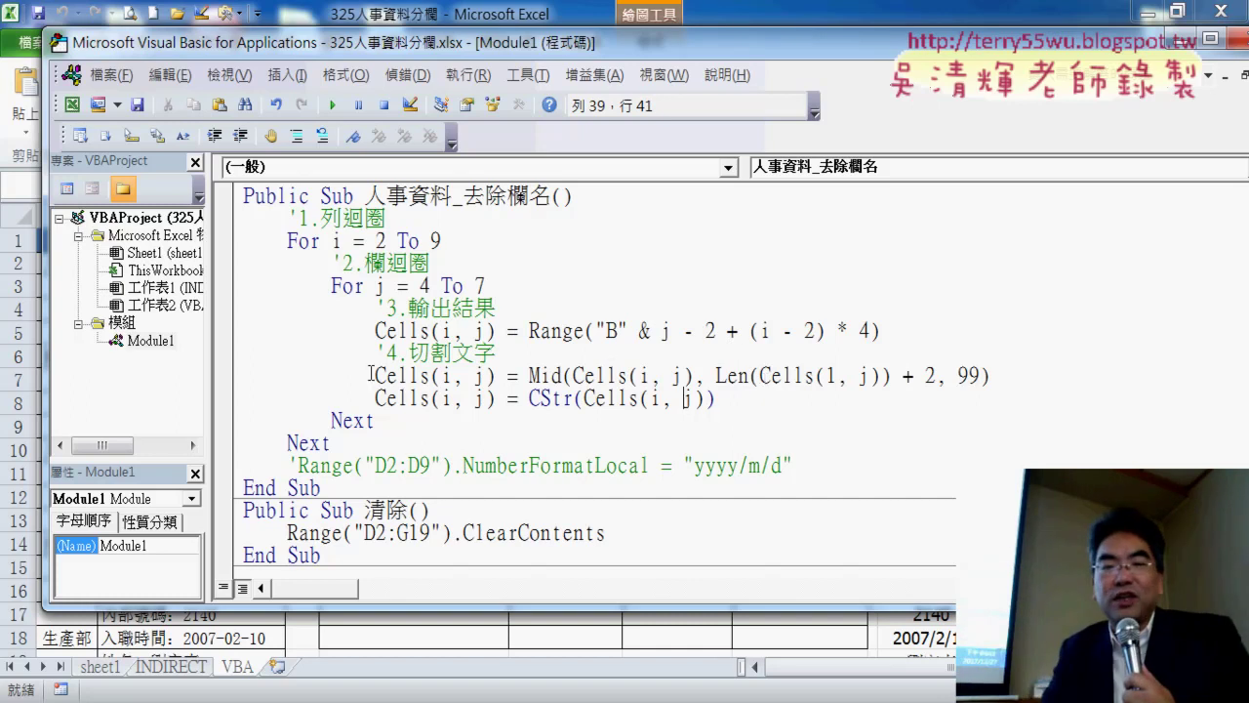
pyautogui.click(234, 399)
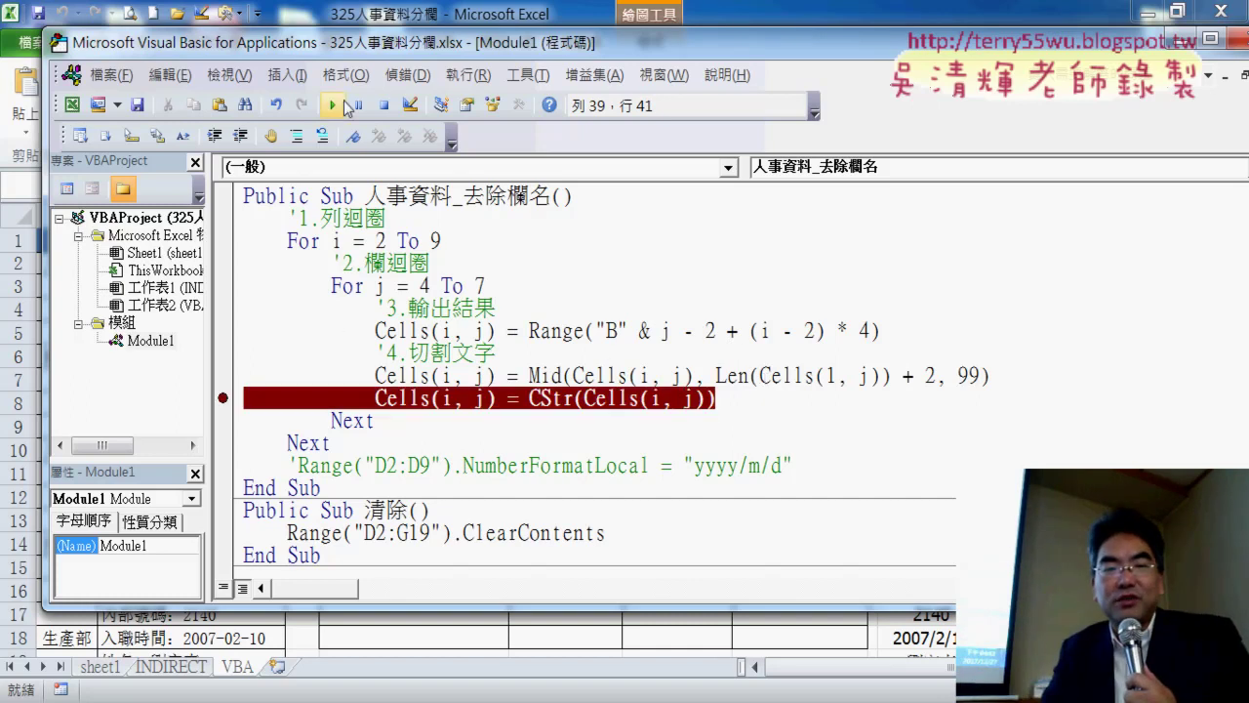
# Run the macro to the breakpoint, clear it, resume to finish, then inspect I8 and D2.
pyautogui.click(343, 103)
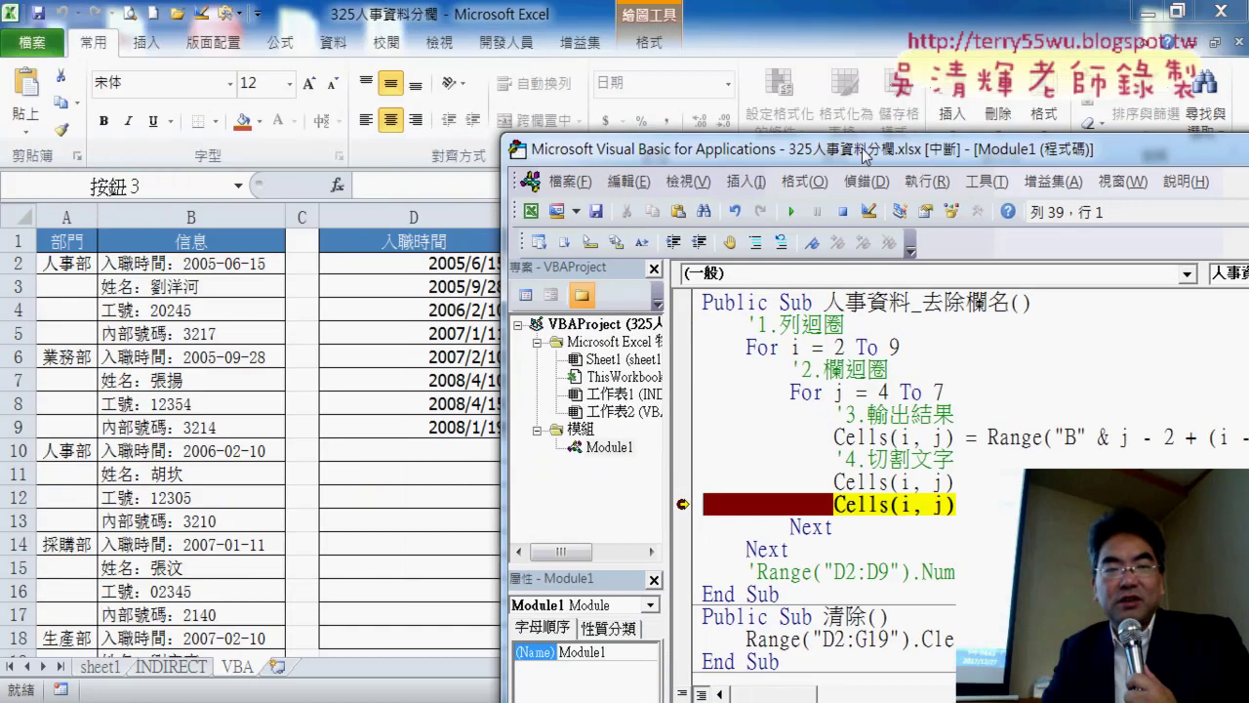
pyautogui.moveTo(403, 47)
pyautogui.mouseDown()
pyautogui.moveTo(912, 119)
pyautogui.moveTo(498, 81)
pyautogui.mouseUp()
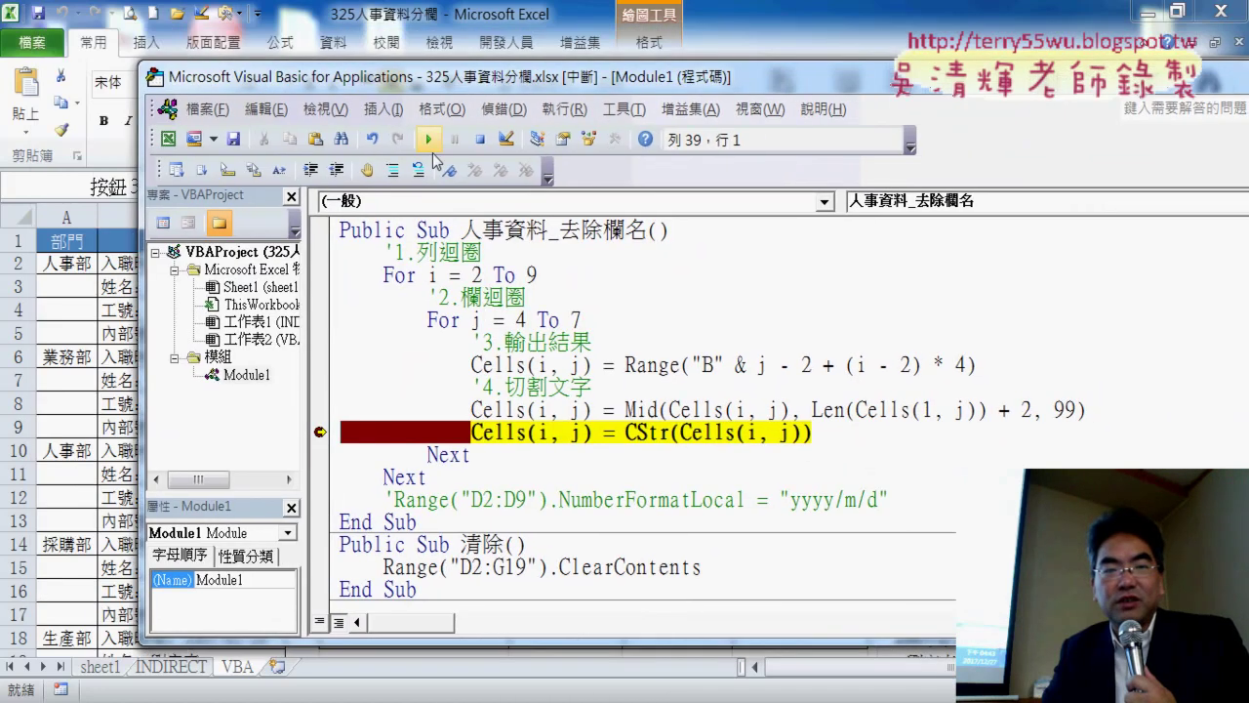
pyautogui.click(319, 425)
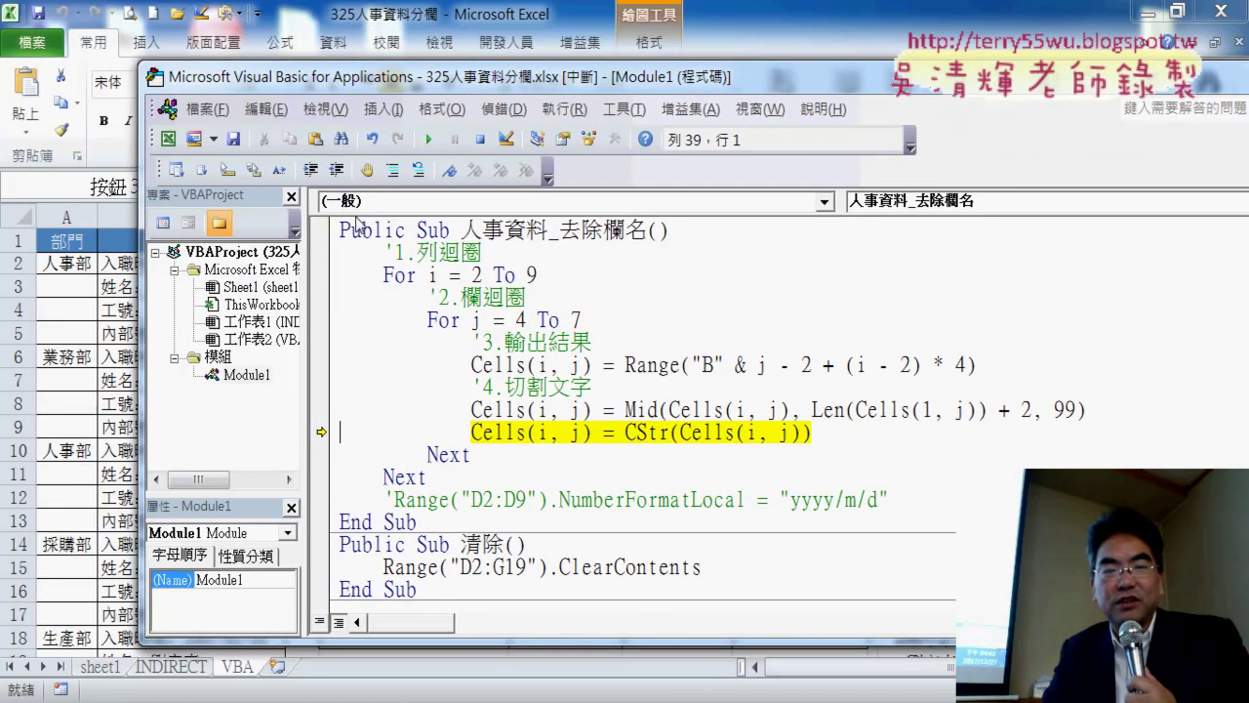
pyautogui.click(427, 140)
pyautogui.hotkey('alt', 'F11')
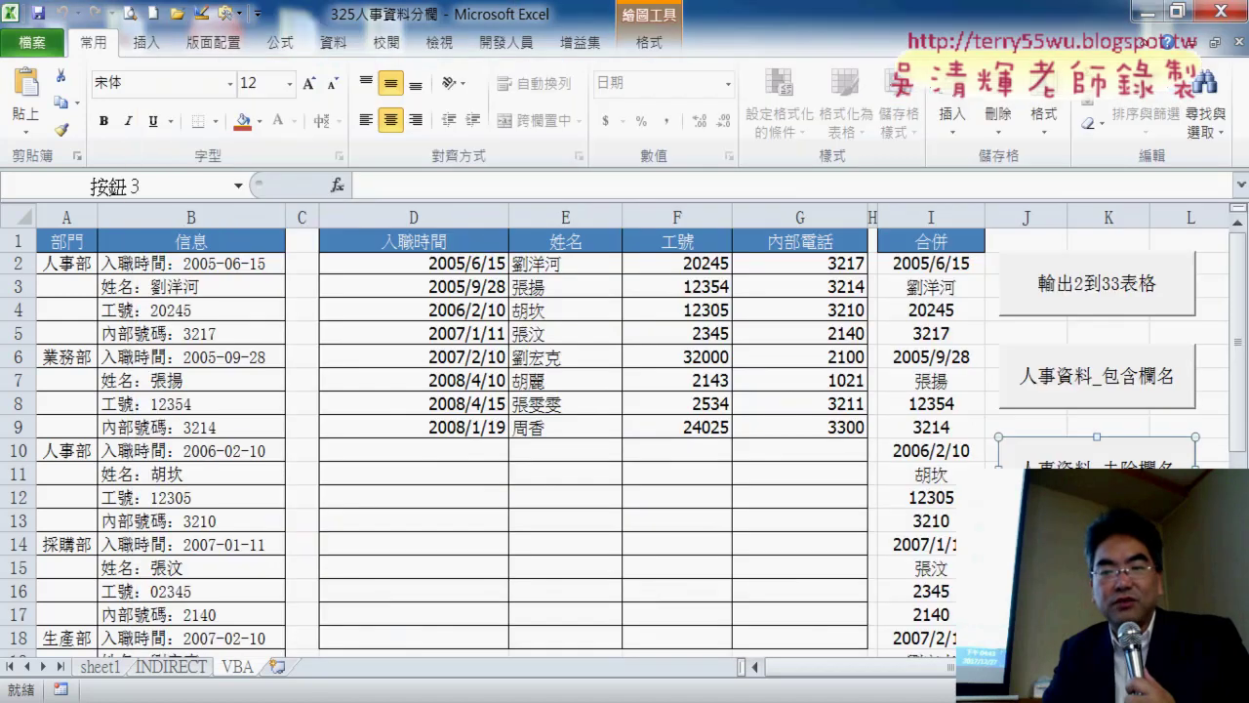
pyautogui.click(966, 402)
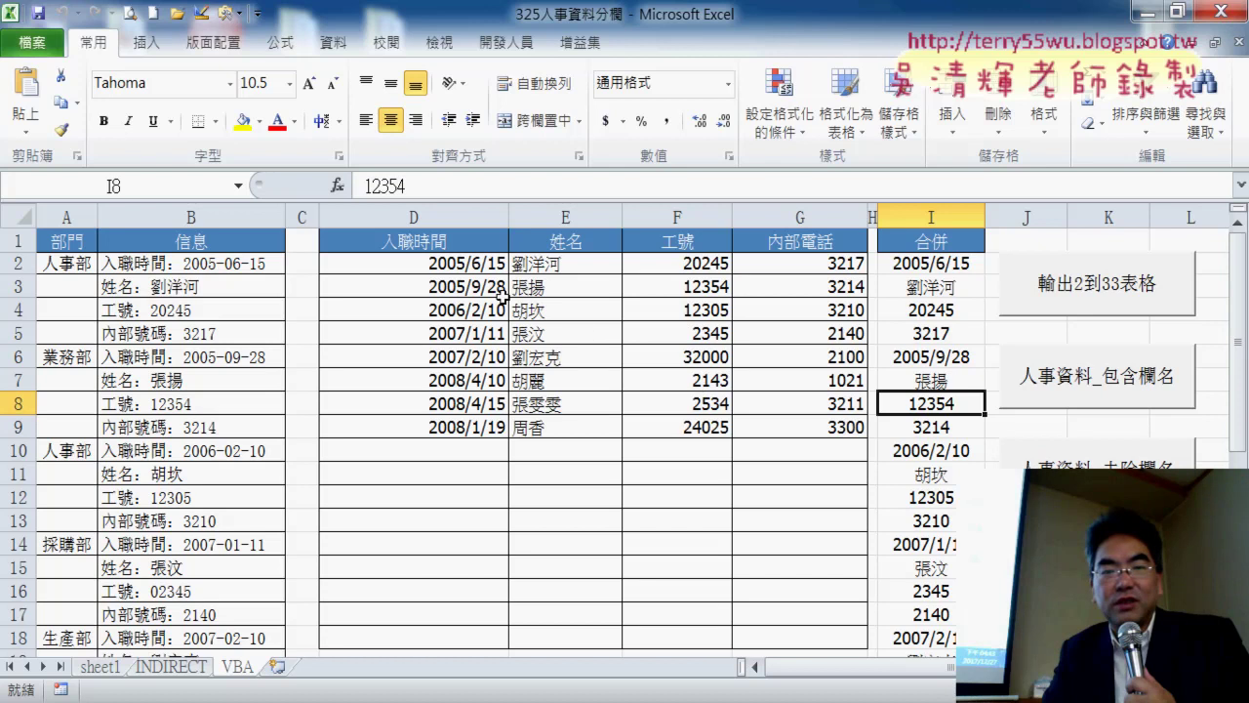
pyautogui.click(468, 264)
pyautogui.rightClick(468, 264)
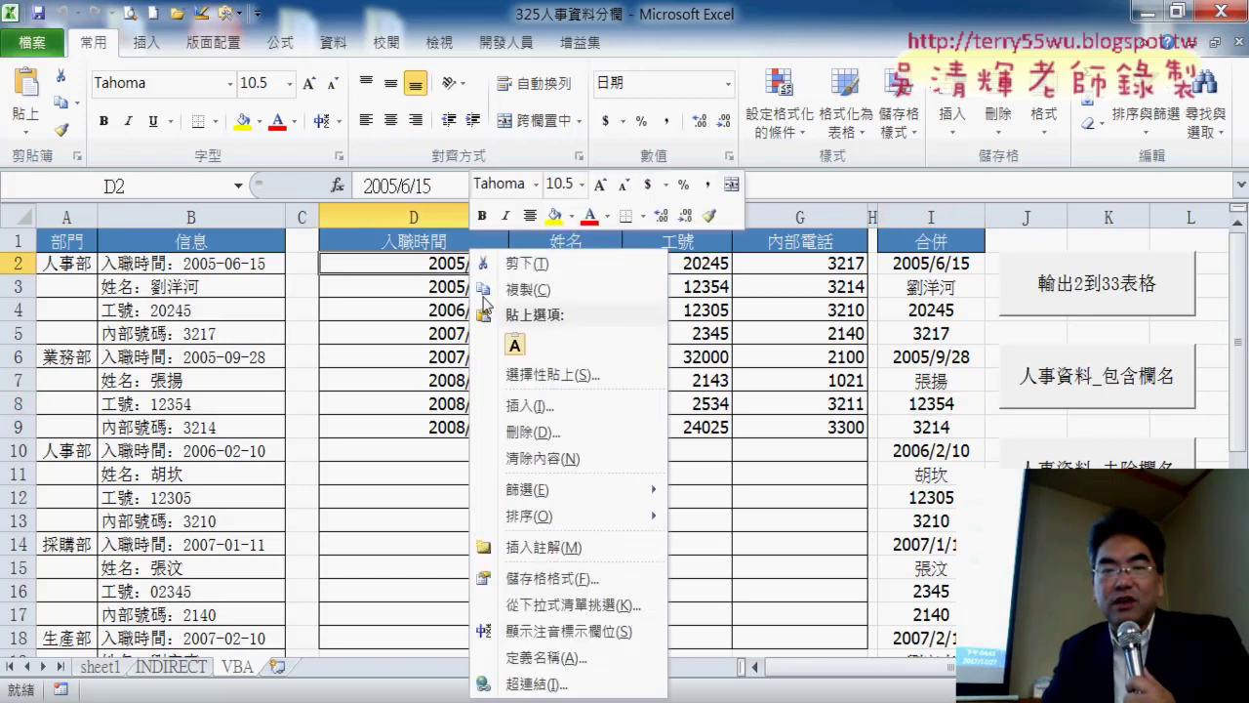
pyautogui.click(580, 567)
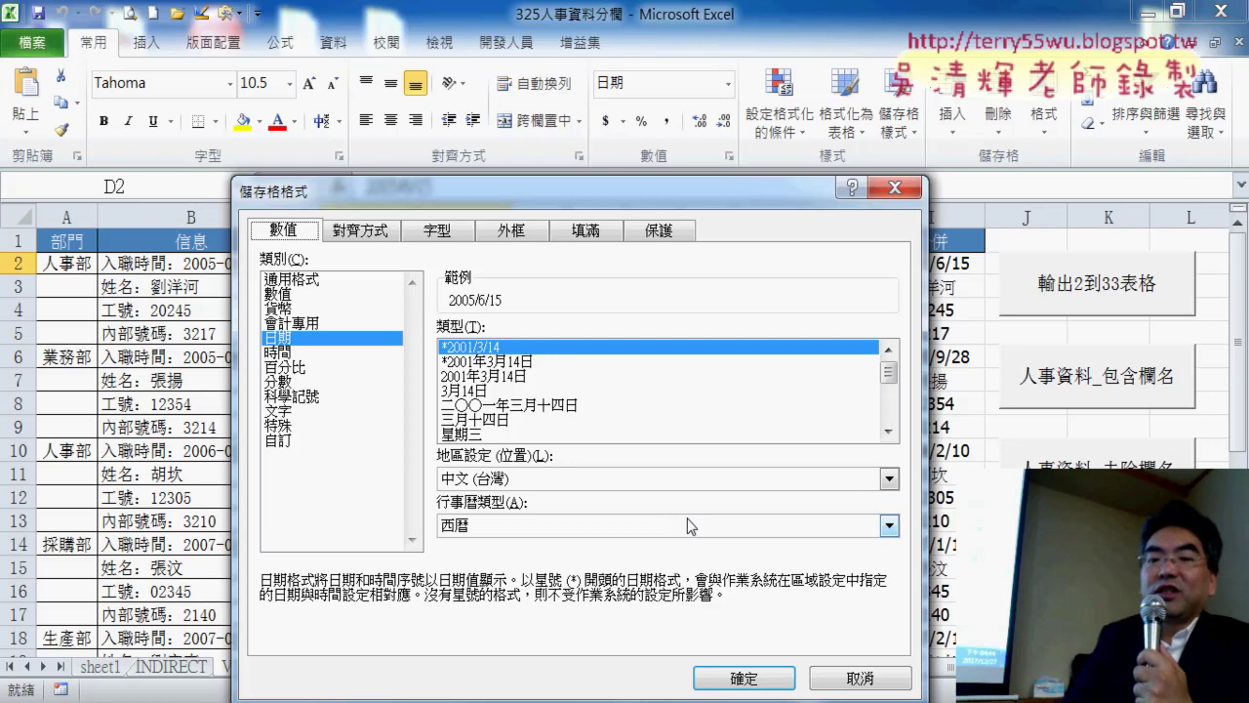
pyautogui.click(860, 677)
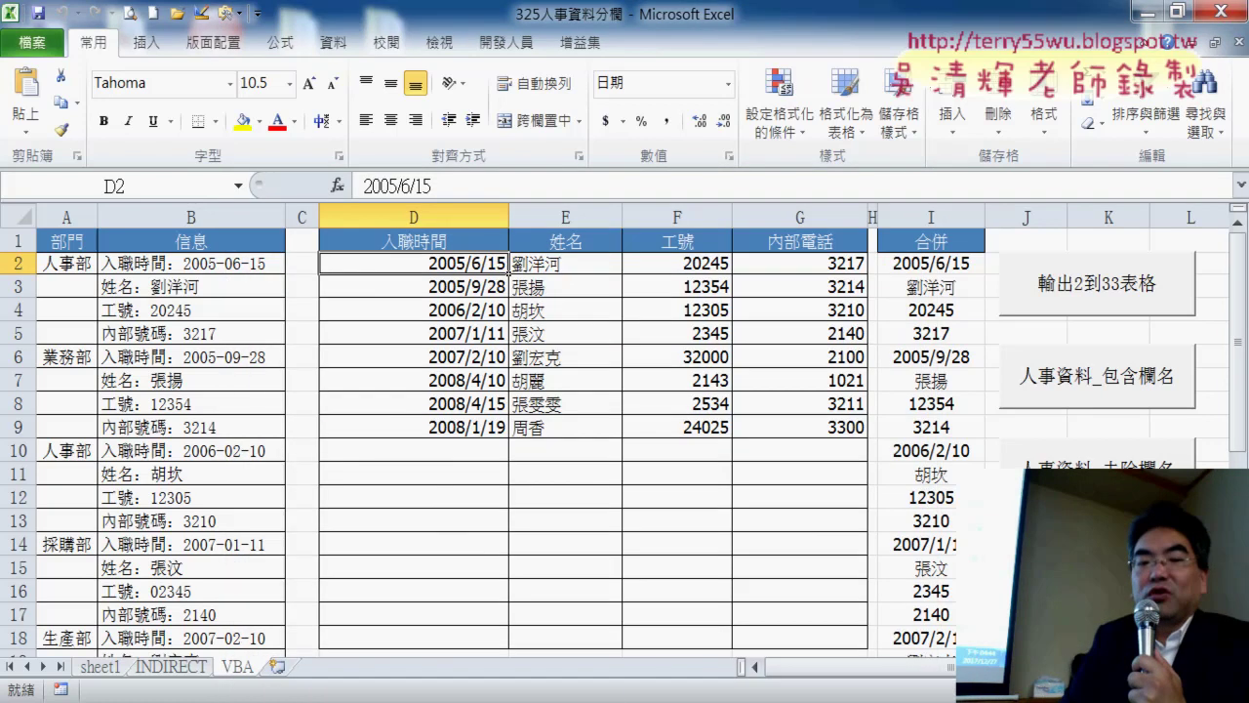
# In the macro, delete the CStr line and uncomment the yyyy/m/d NumberFormatLocal line for Range("D2:D9").
pyautogui.click(495, 595)
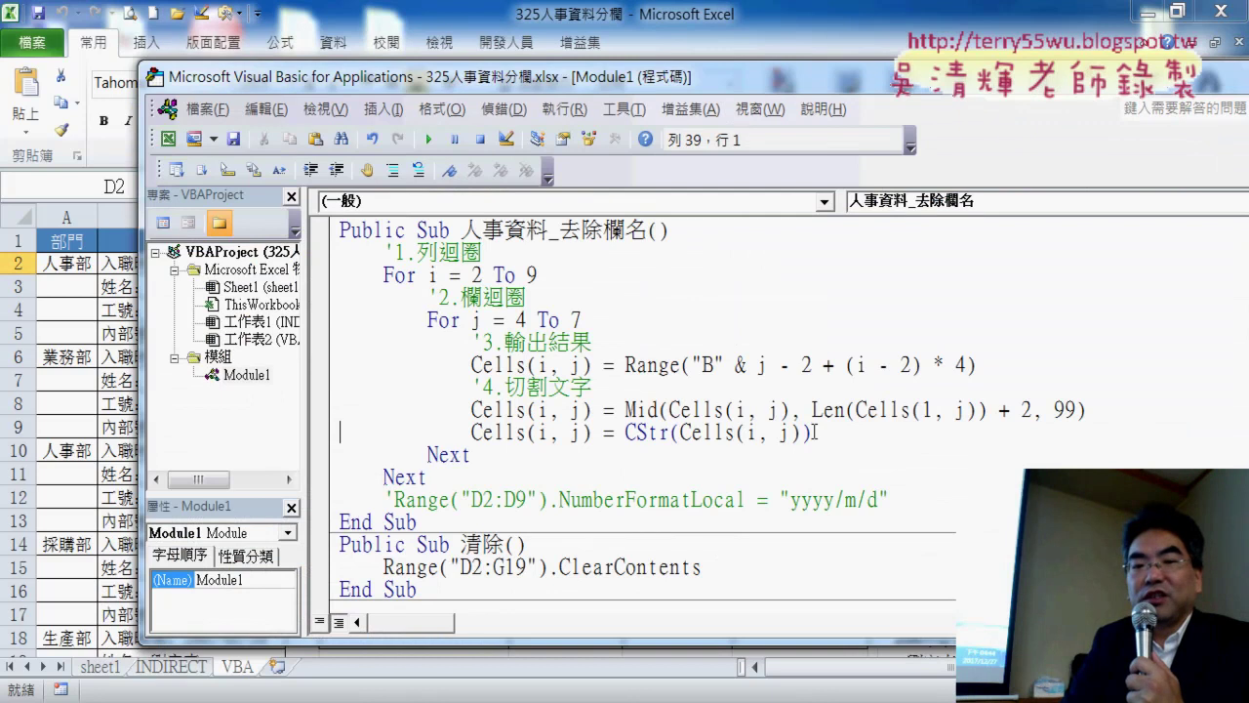
pyautogui.moveTo(816, 431); pyautogui.dragTo(340, 431)
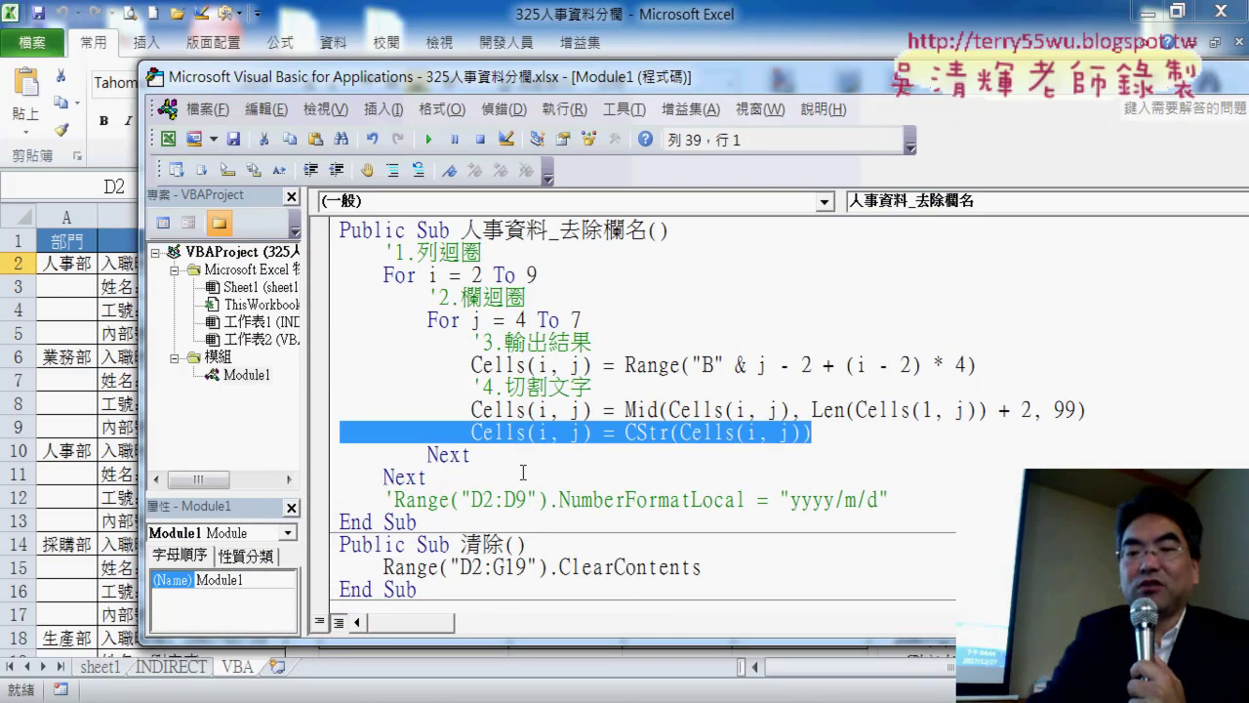
pyautogui.press('BackSpace')
pyautogui.press('BackSpace')
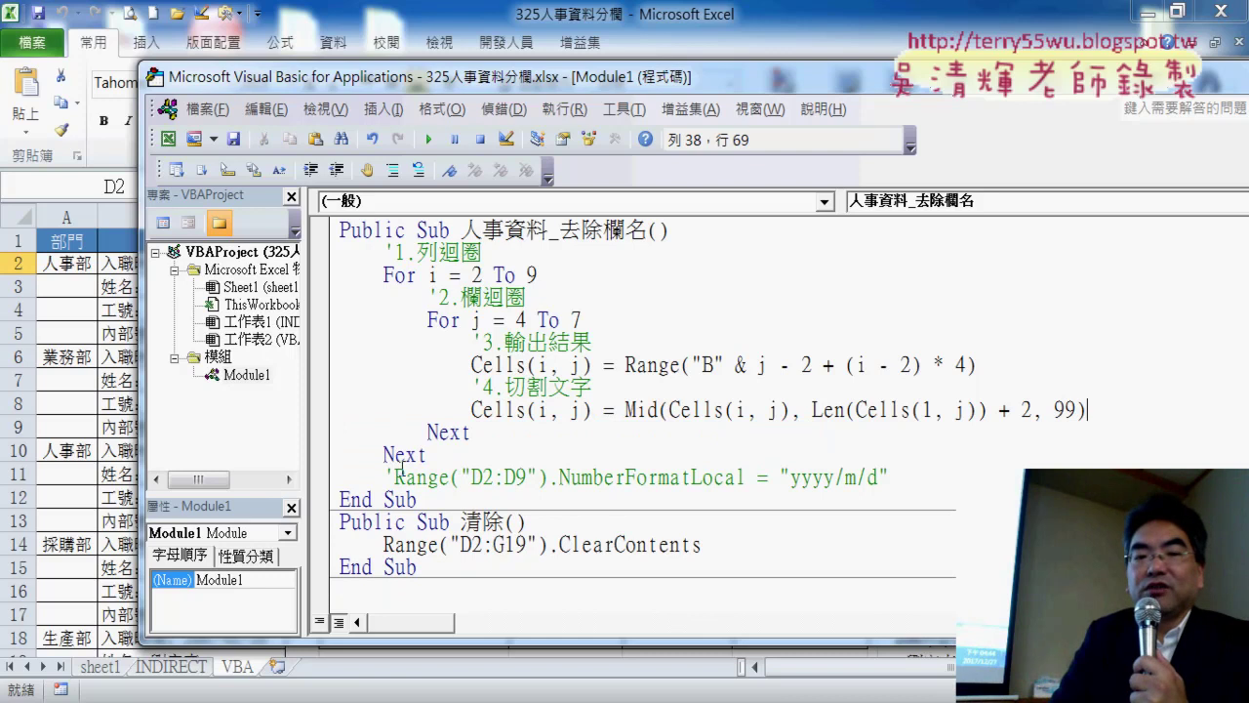
pyautogui.press('BackSpace')
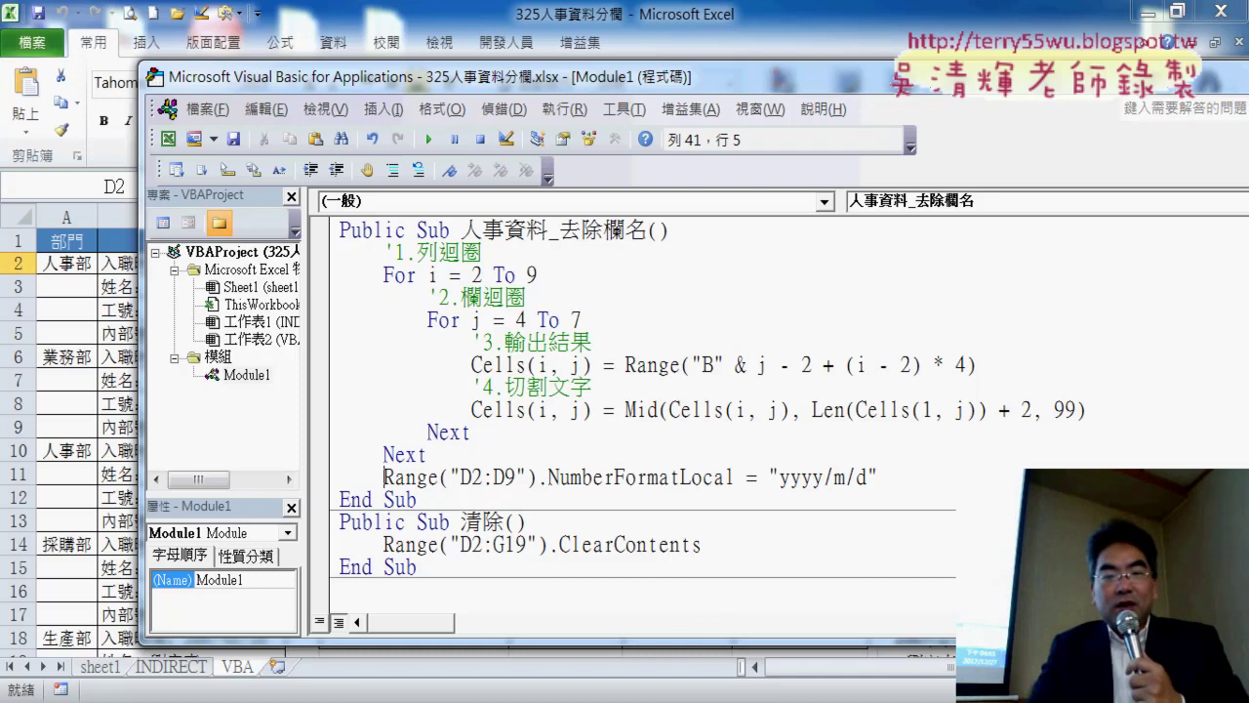
pyautogui.moveTo(891, 482); pyautogui.dragTo(387, 476)
# Review the COLUMN letters in J2:J9 and ROW numbers in K2:K5 on the INDIRECT sheet.
pyautogui.click(554, 8)
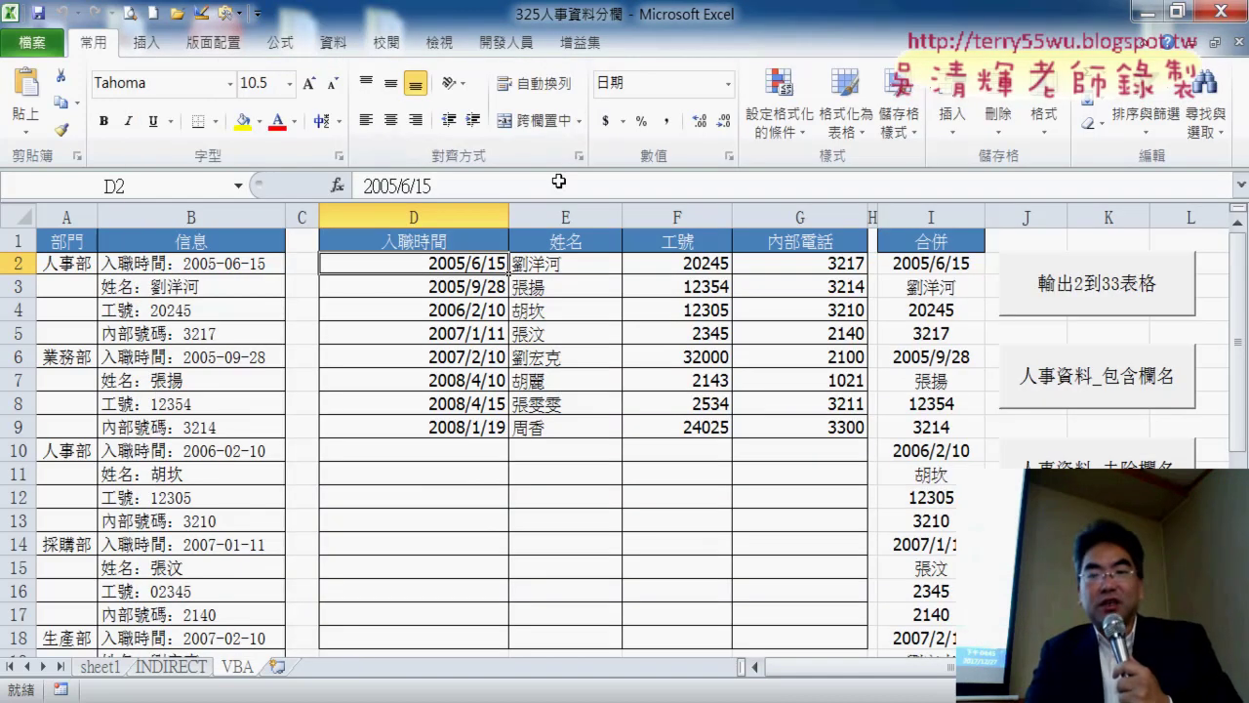
pyautogui.click(170, 666)
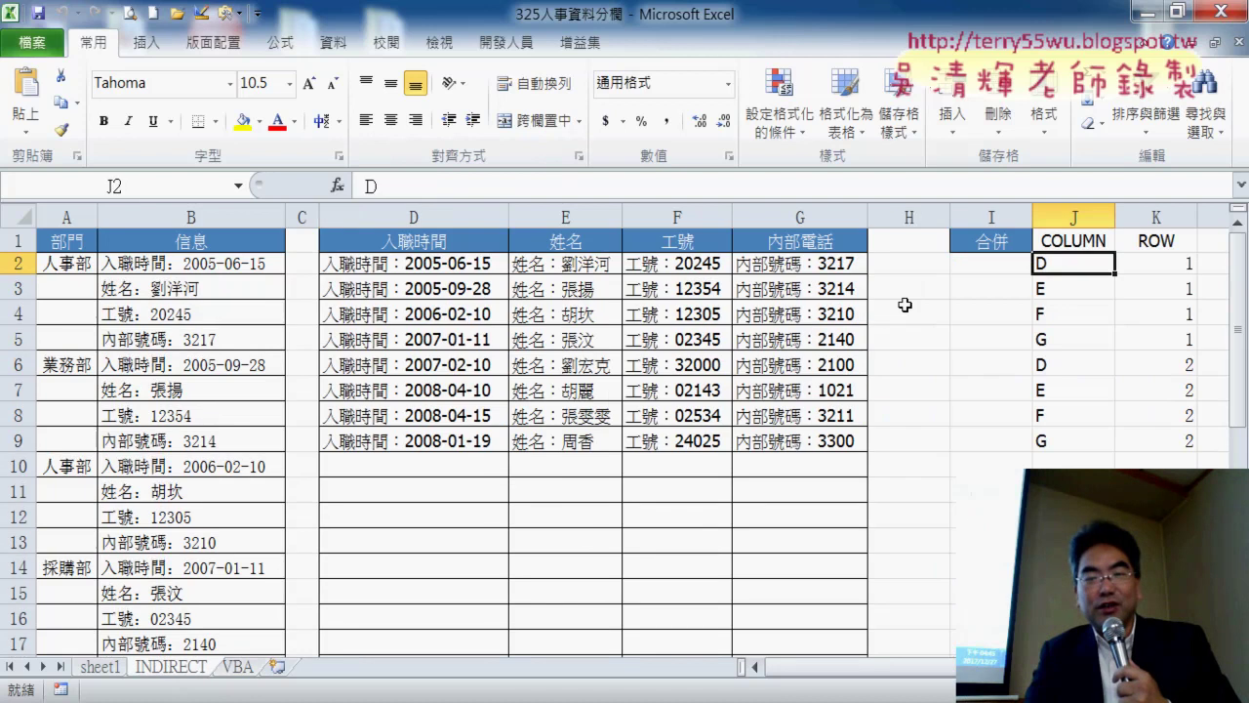
pyautogui.moveTo(1085, 264); pyautogui.dragTo(1077, 439)
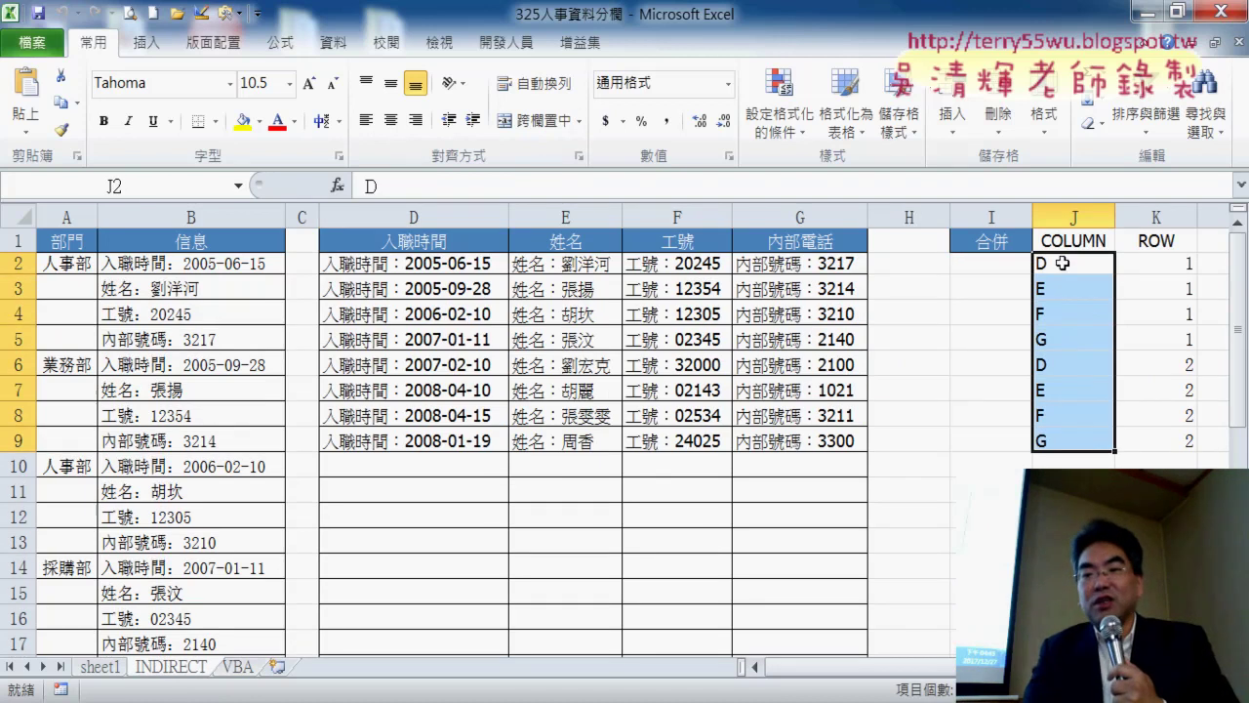
pyautogui.moveTo(1178, 264)
pyautogui.mouseDown()
pyautogui.moveTo(1178, 347)
pyautogui.moveTo(1127, 348)
pyautogui.mouseUp()
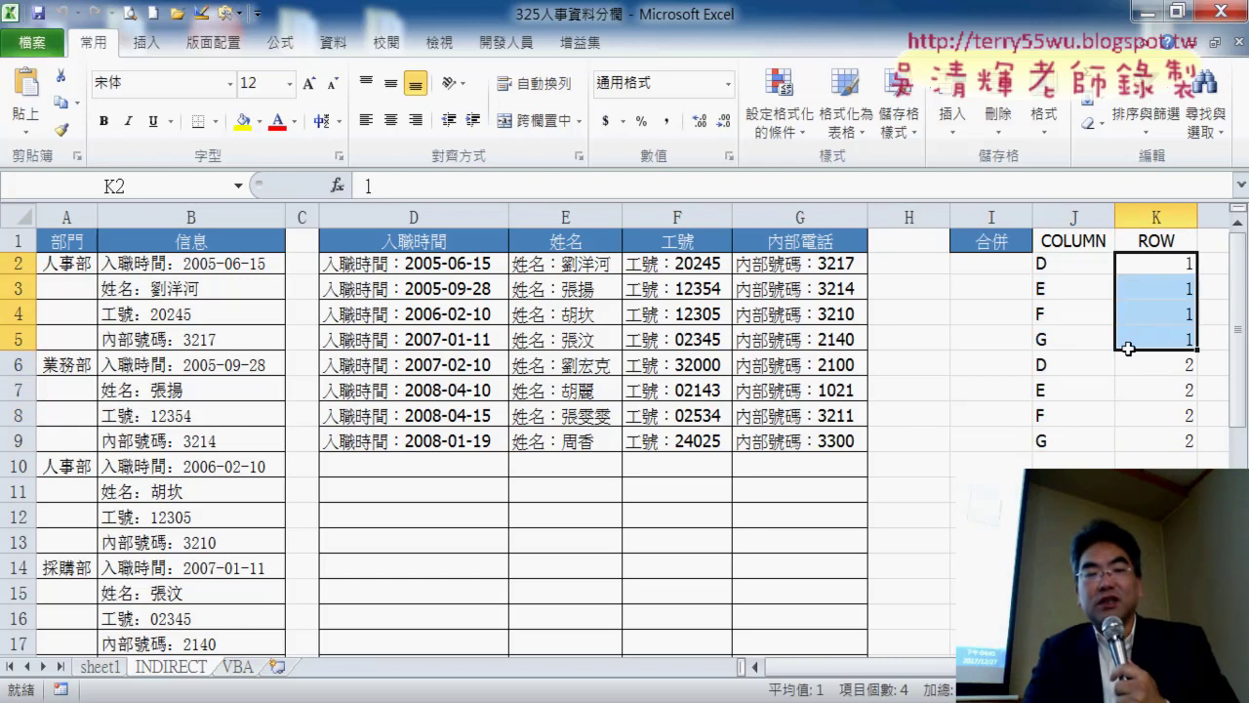
# Copy the INT((ROW()-2)/4)+1 part of sheet1's I2 formula without changing it.
pyautogui.click(101, 668)
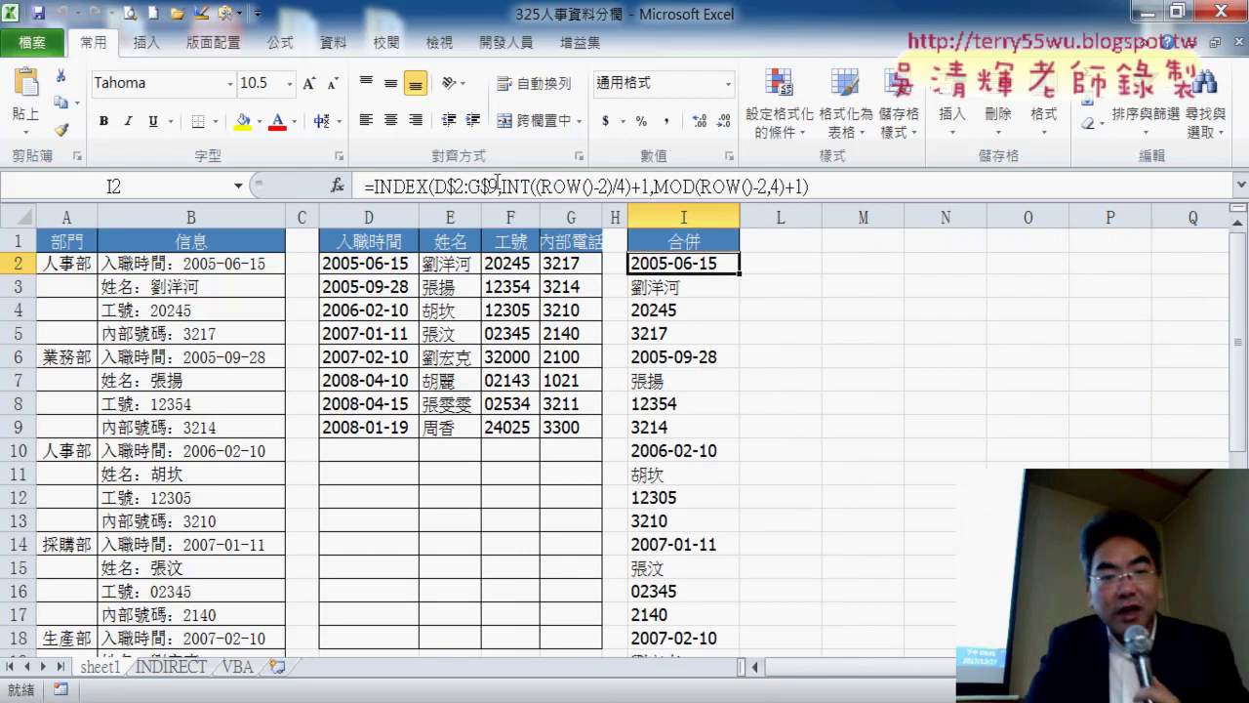
pyautogui.moveTo(502, 185); pyautogui.dragTo(646, 186)
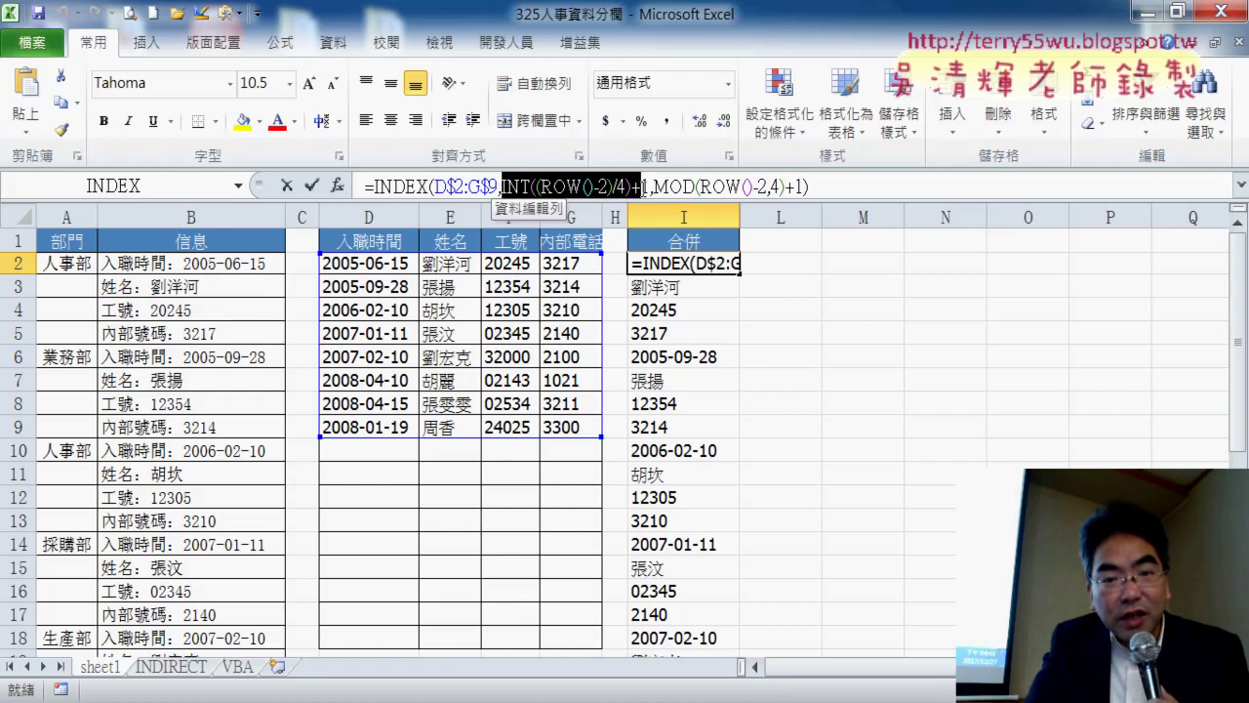
pyautogui.rightClick(632, 193)
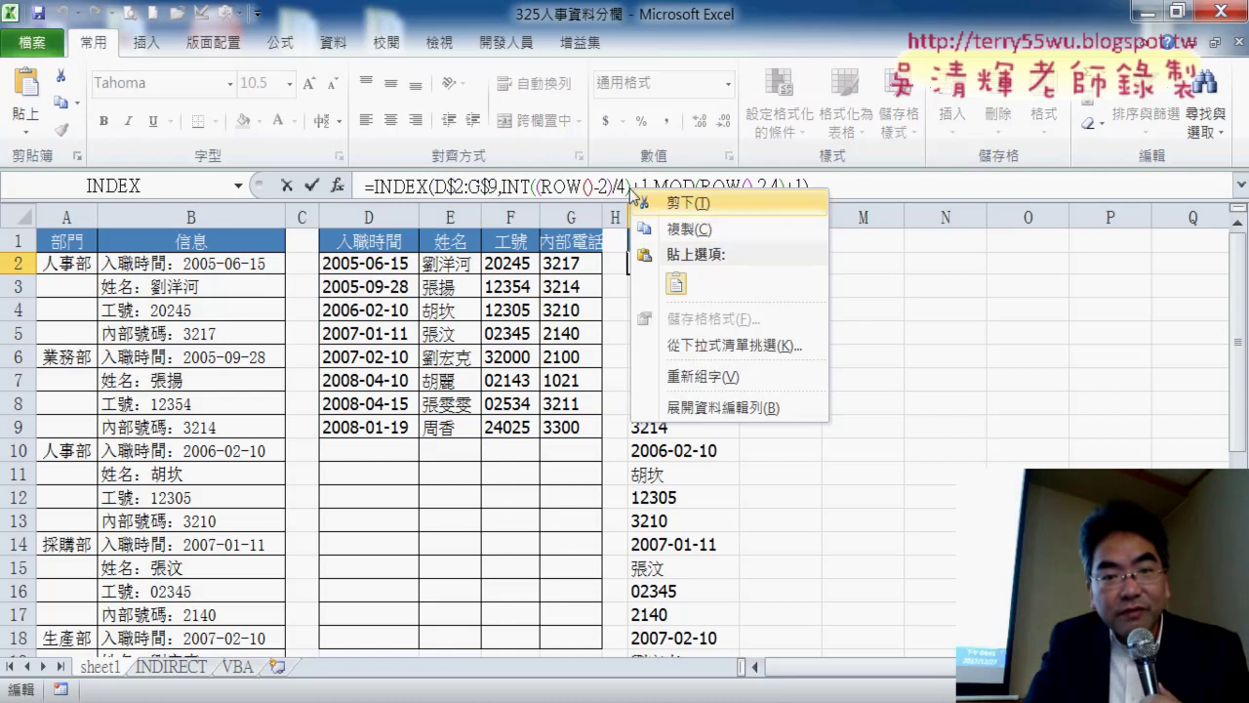
pyautogui.click(670, 230)
pyautogui.click(285, 185)
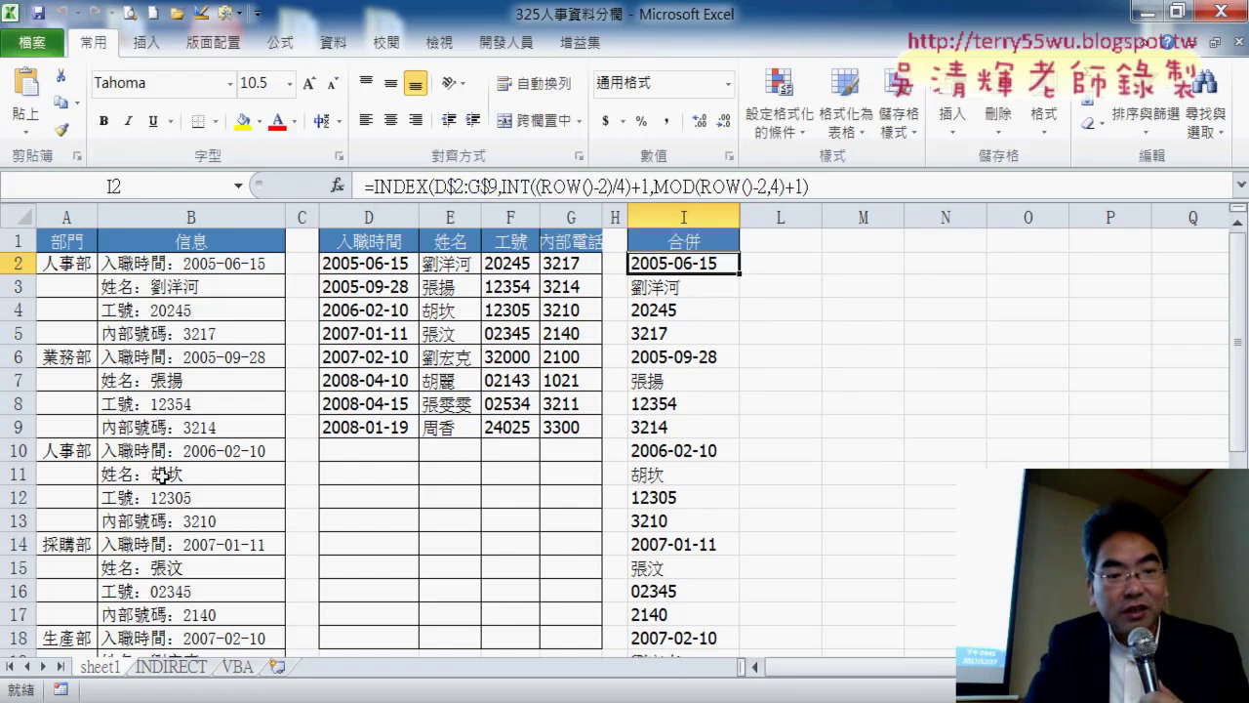
# On the INDIRECT sheet, enter =INT((ROW()-2)/4)+1 in K2 and fill it down column K.
pyautogui.click(176, 666)
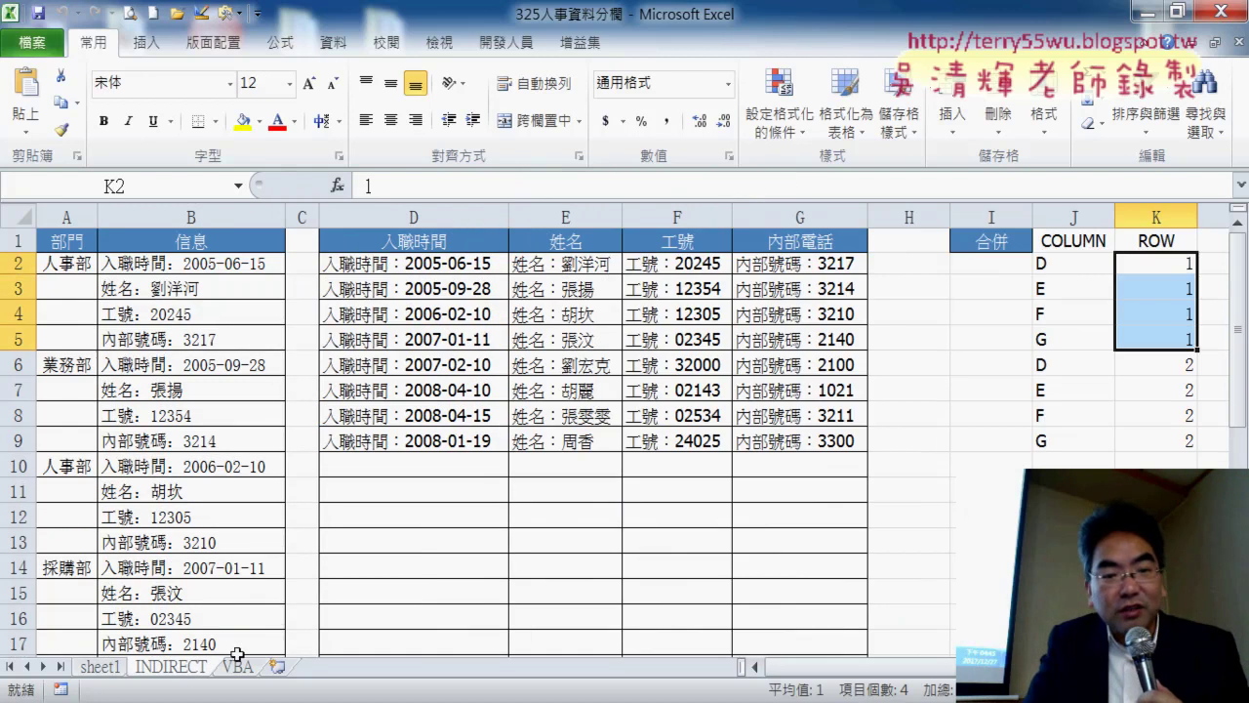
pyautogui.click(1166, 262)
pyautogui.doubleClick(368, 185)
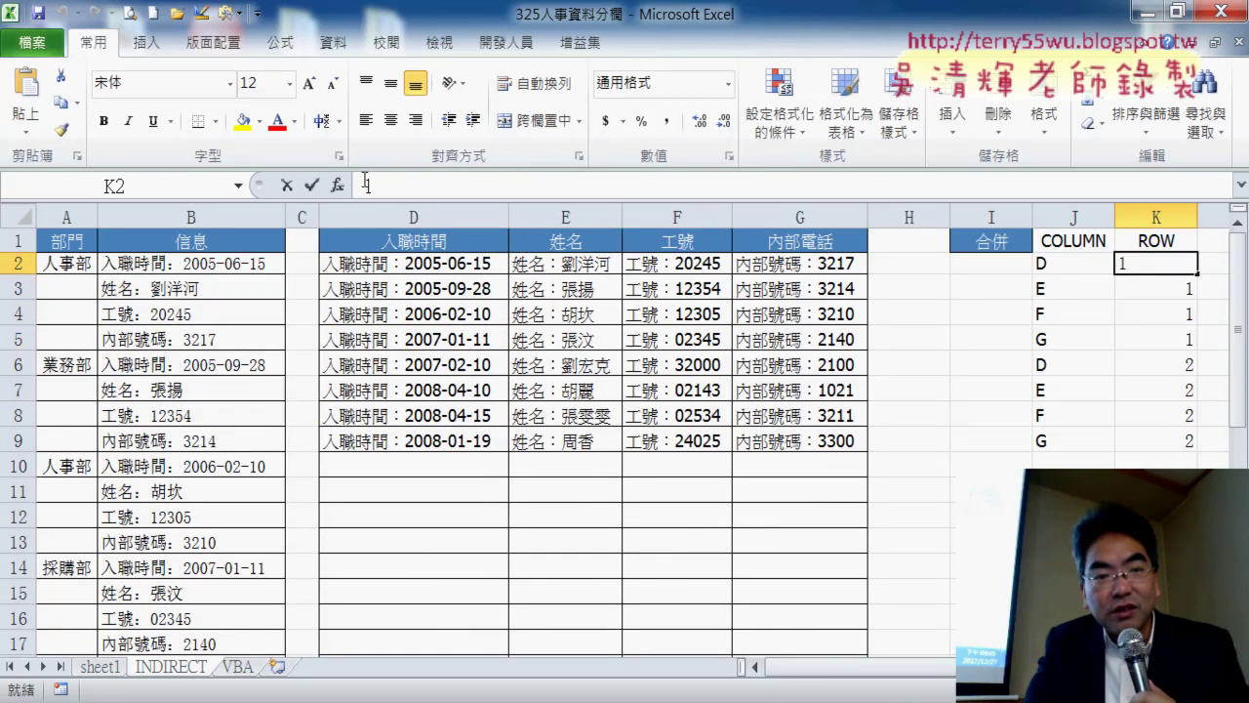
pyautogui.rightClick(406, 194)
pyautogui.click(497, 294)
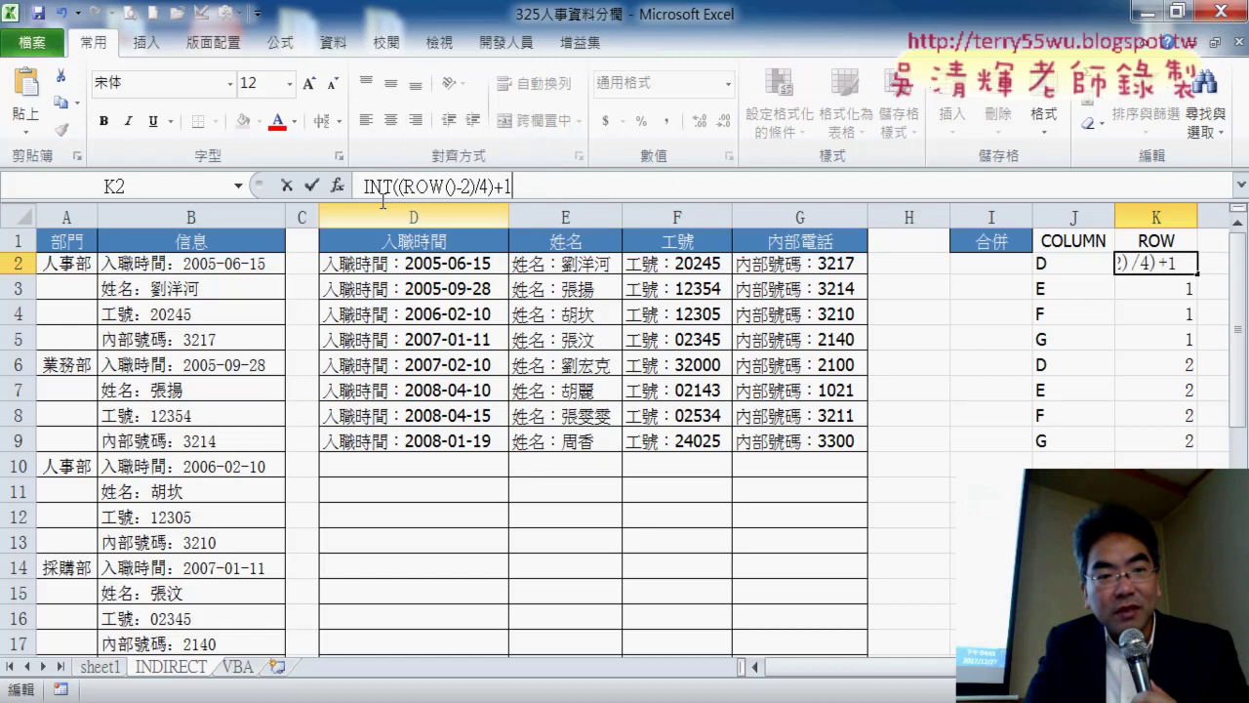
pyautogui.press('Home')
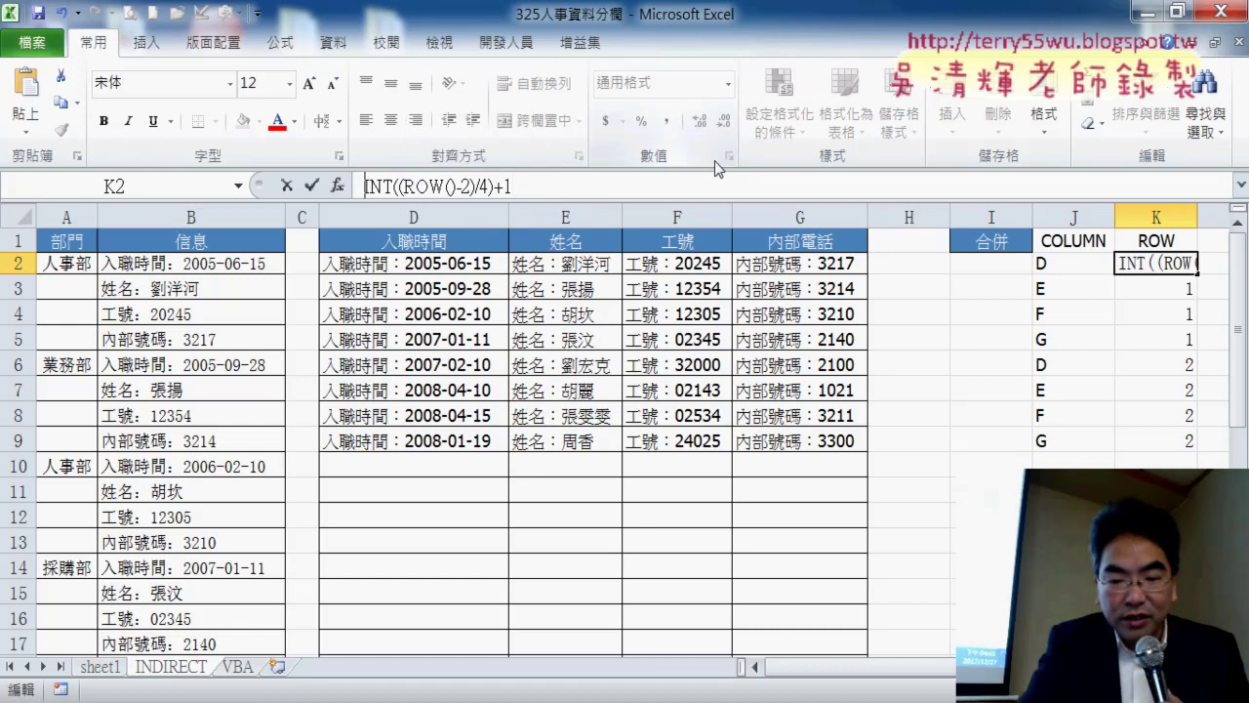
pyautogui.write('=')
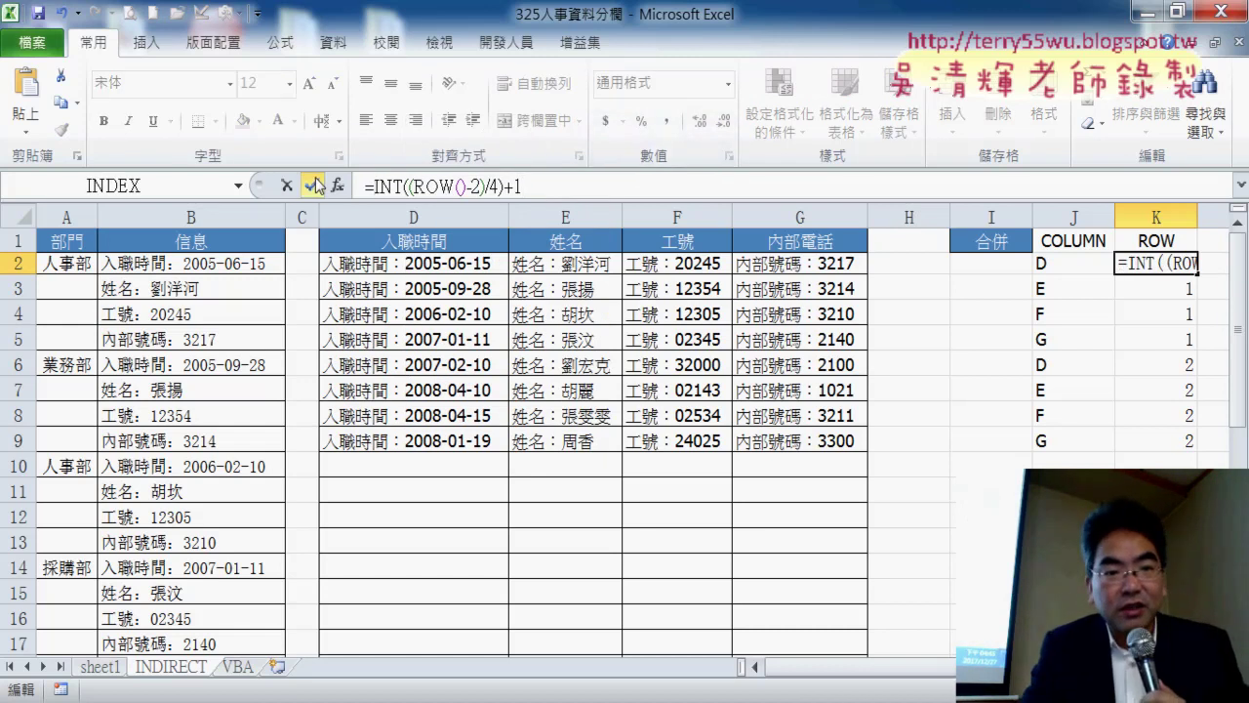
pyautogui.click(312, 185)
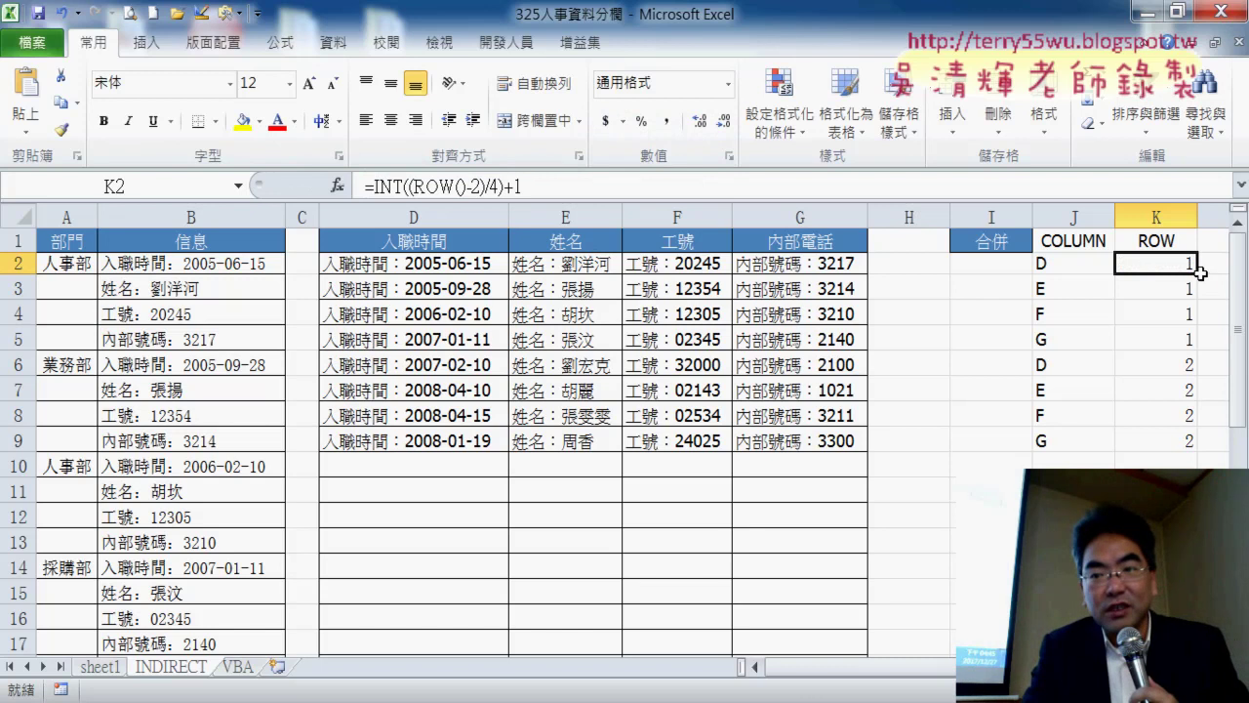
pyautogui.moveTo(1199, 275); pyautogui.dragTo(1199, 507)
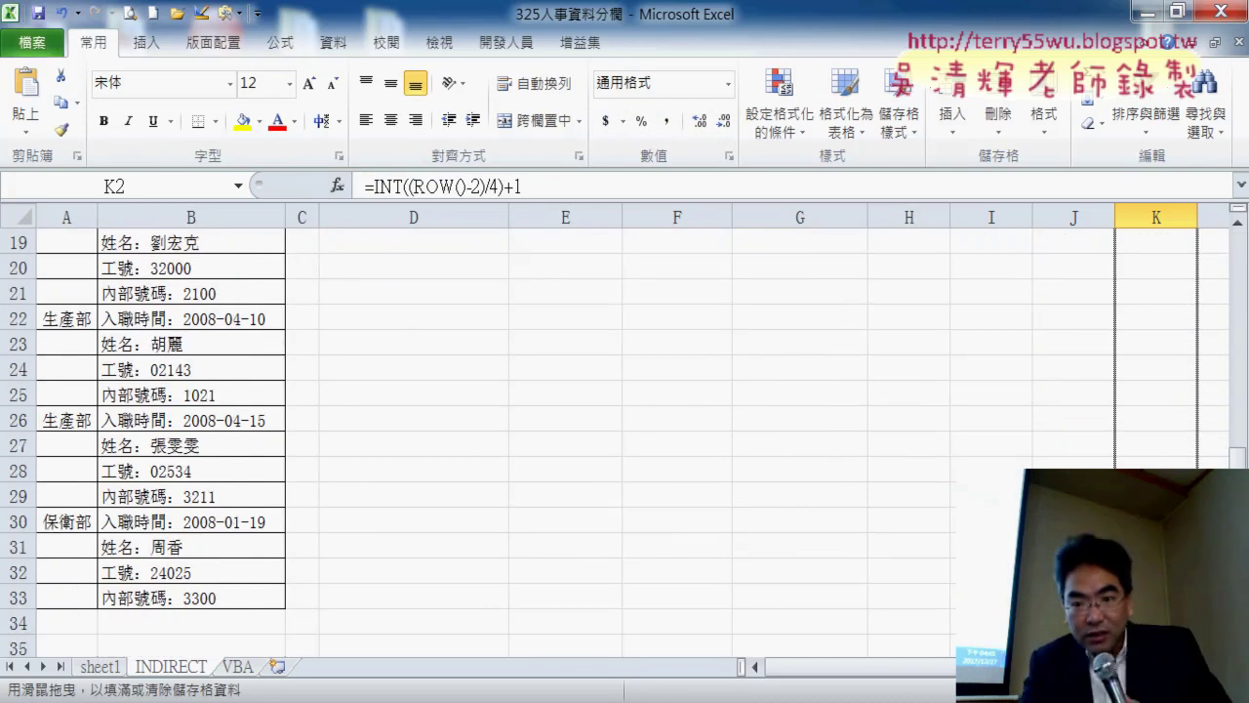
pyautogui.moveTo(1199, 507); pyautogui.dragTo(1199, 507)
# Clear the old D–G letters out of J2:J9.
pyautogui.scroll(5, 1199, 507)
pyautogui.scroll(1, 1081, 218)
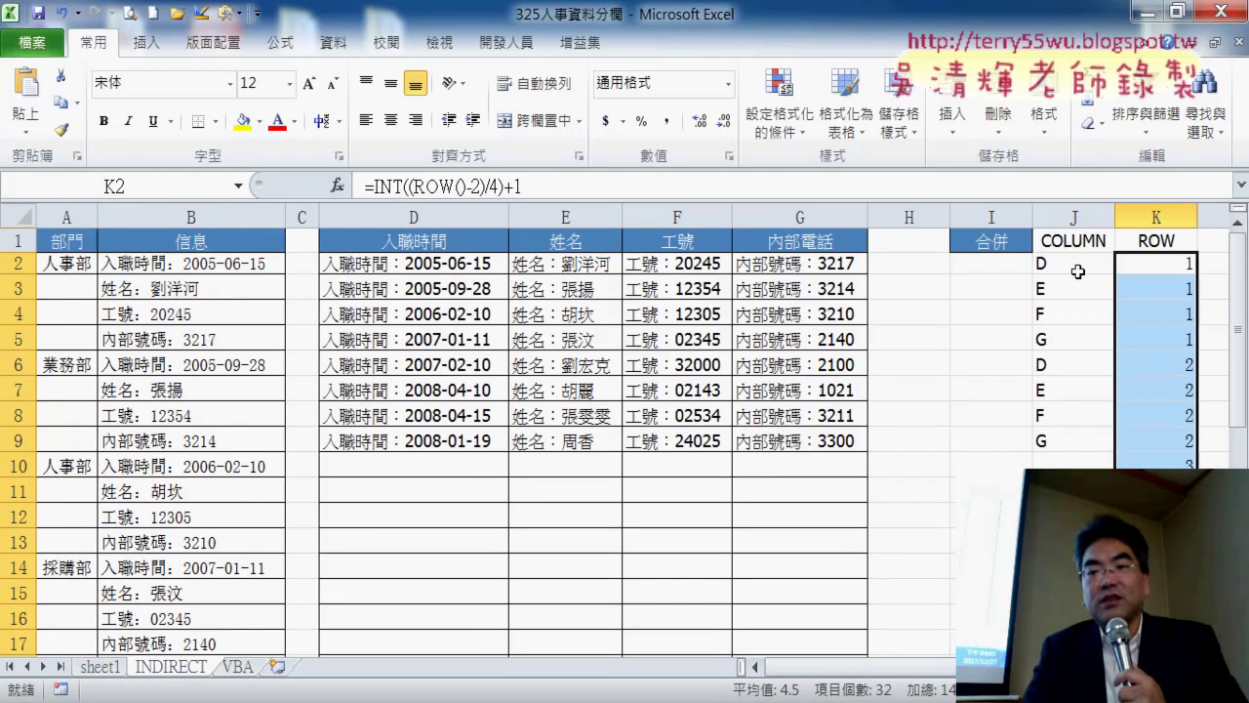
pyautogui.moveTo(1078, 272); pyautogui.dragTo(1077, 444)
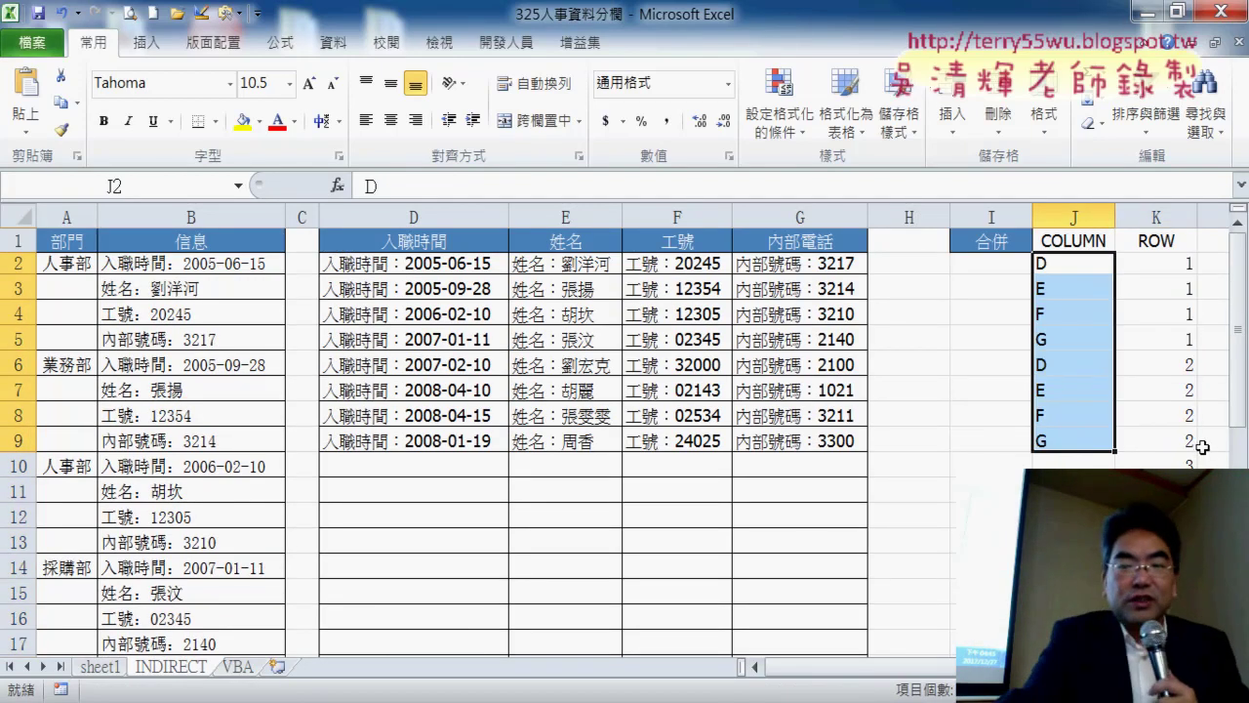
pyautogui.press('Delete')
# On sheet1, copy MOD(ROW()-2,4)+1 from I2's formula, then go back to the INDIRECT sheet.
pyautogui.click(1072, 262)
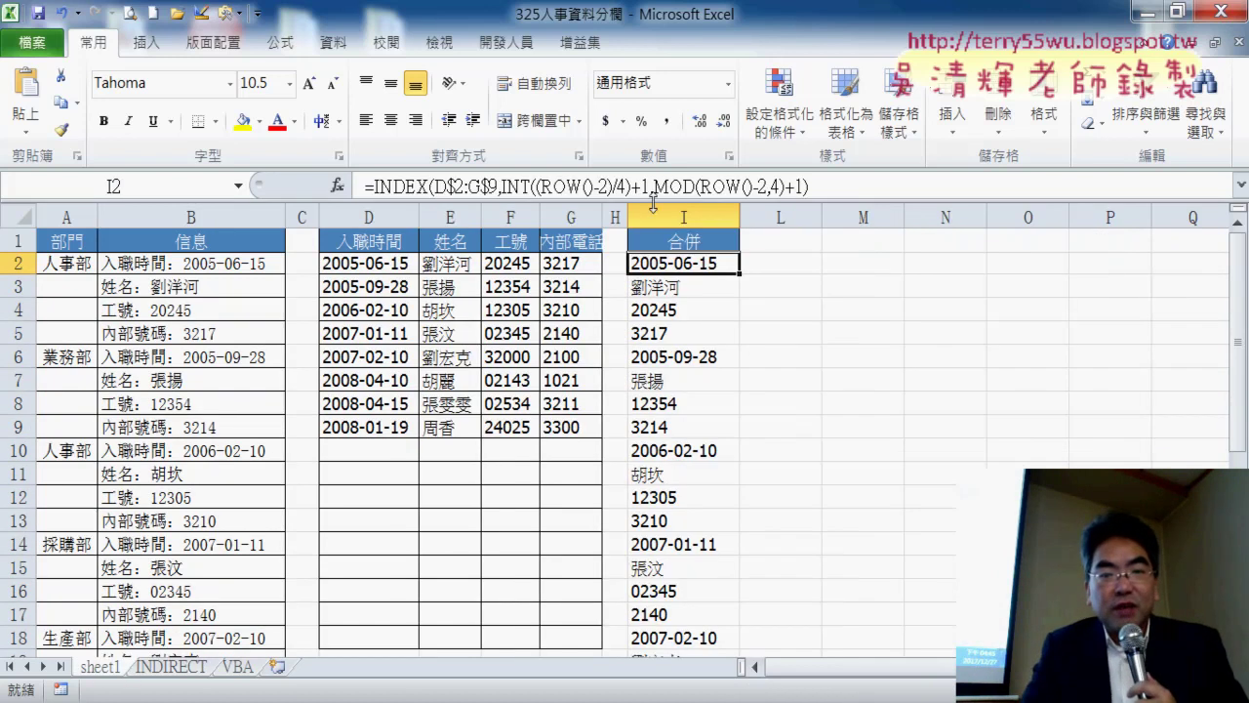
pyautogui.moveTo(654, 186); pyautogui.dragTo(806, 186)
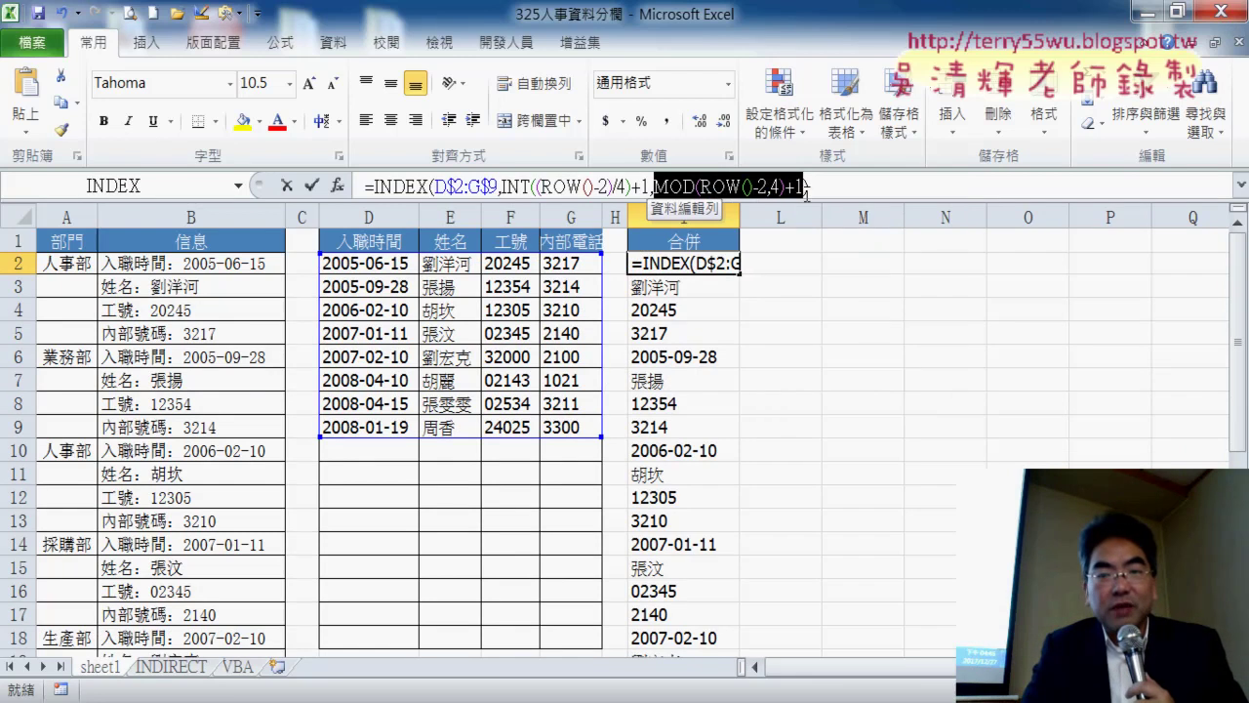
pyautogui.rightClick(946, 186)
pyautogui.click(985, 226)
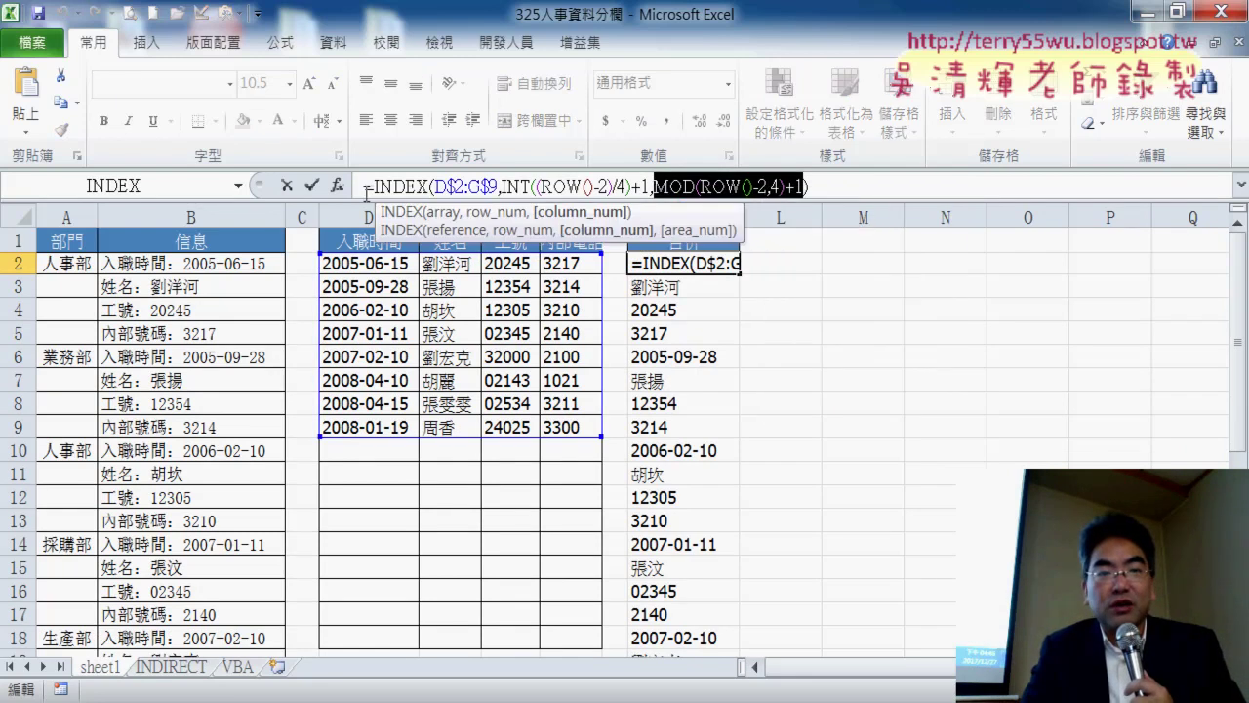
pyautogui.click(311, 186)
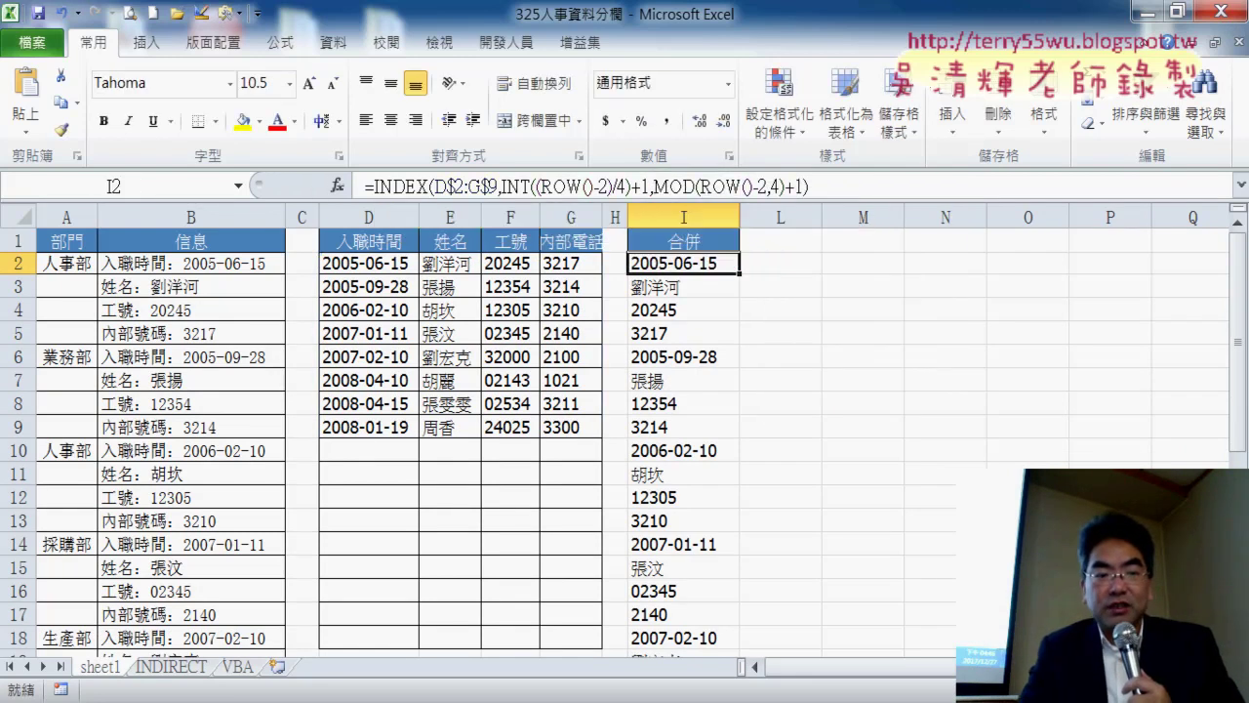
pyautogui.click(162, 668)
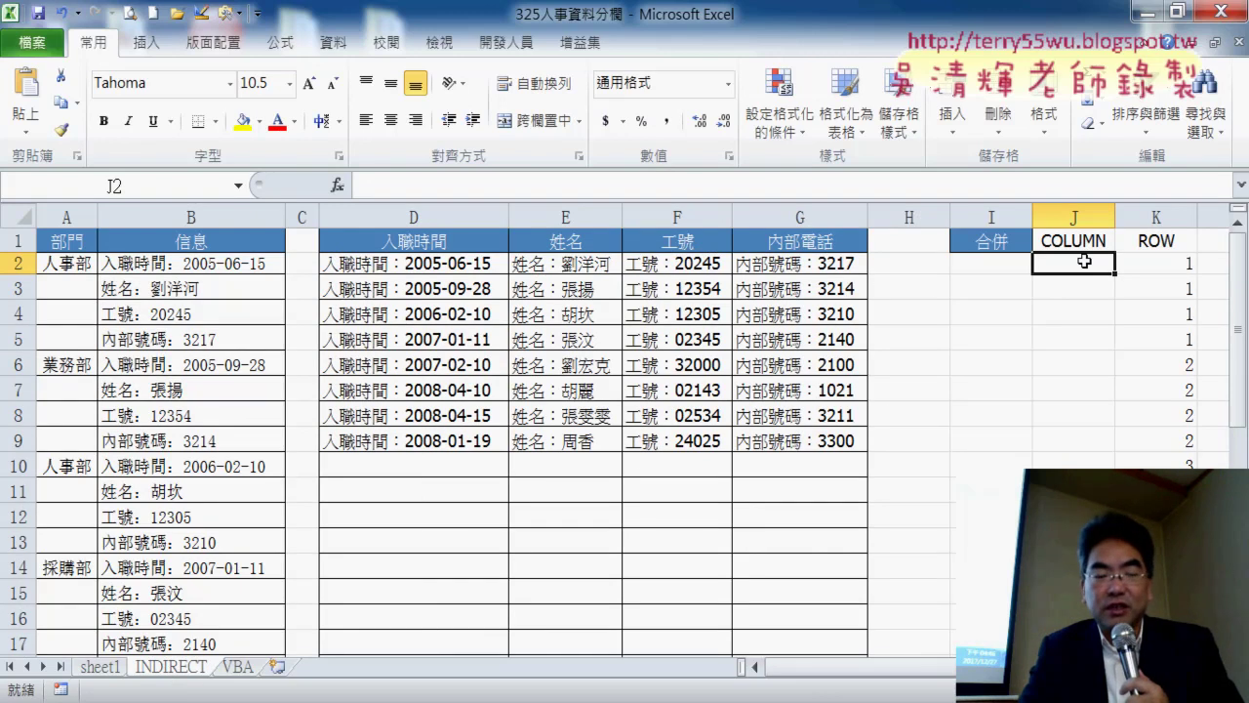
# Enter =MOD(ROW()-2,4)+1 in J2 and fill it down to J5.
pyautogui.click(800, 185)
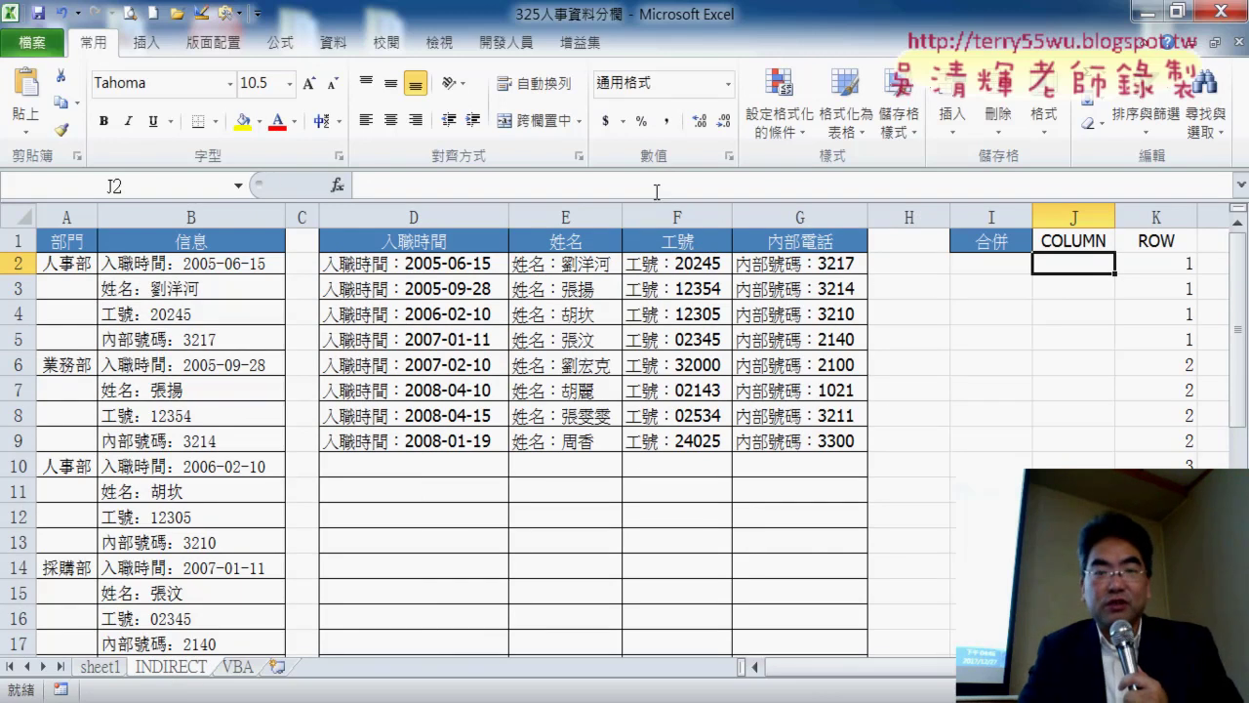
pyautogui.write('=')
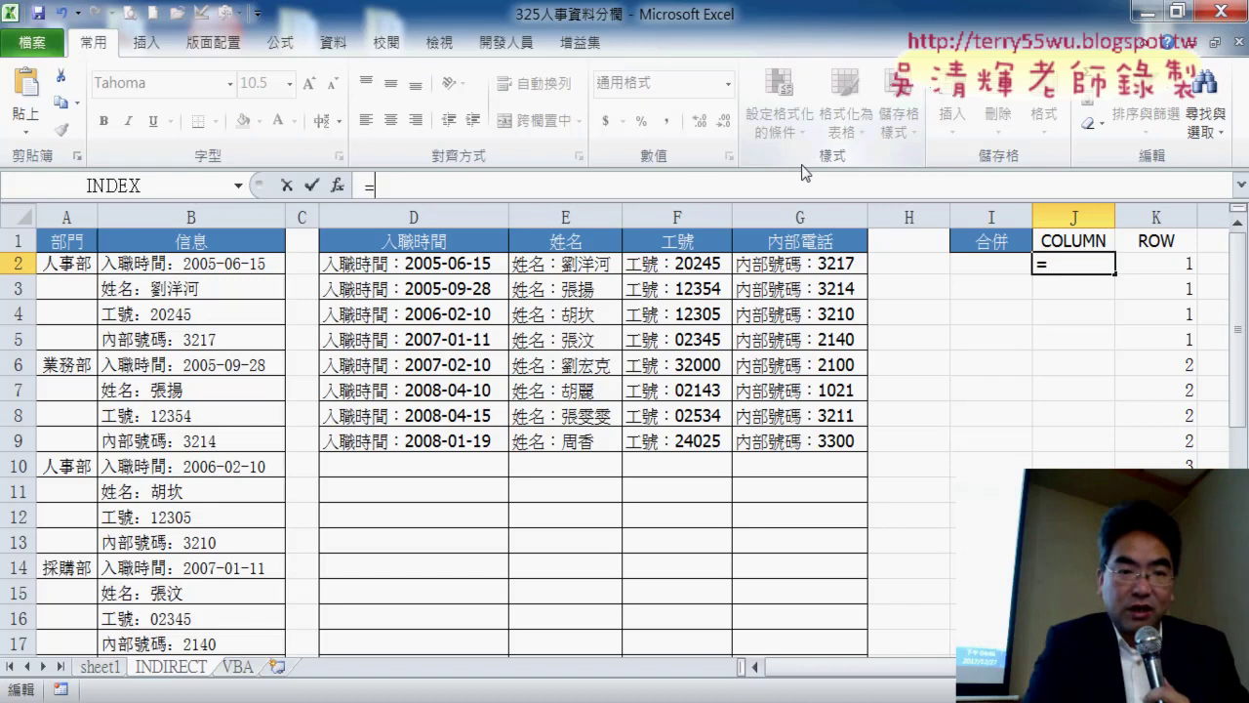
pyautogui.write('MOD(ROW()-2,4)+1')
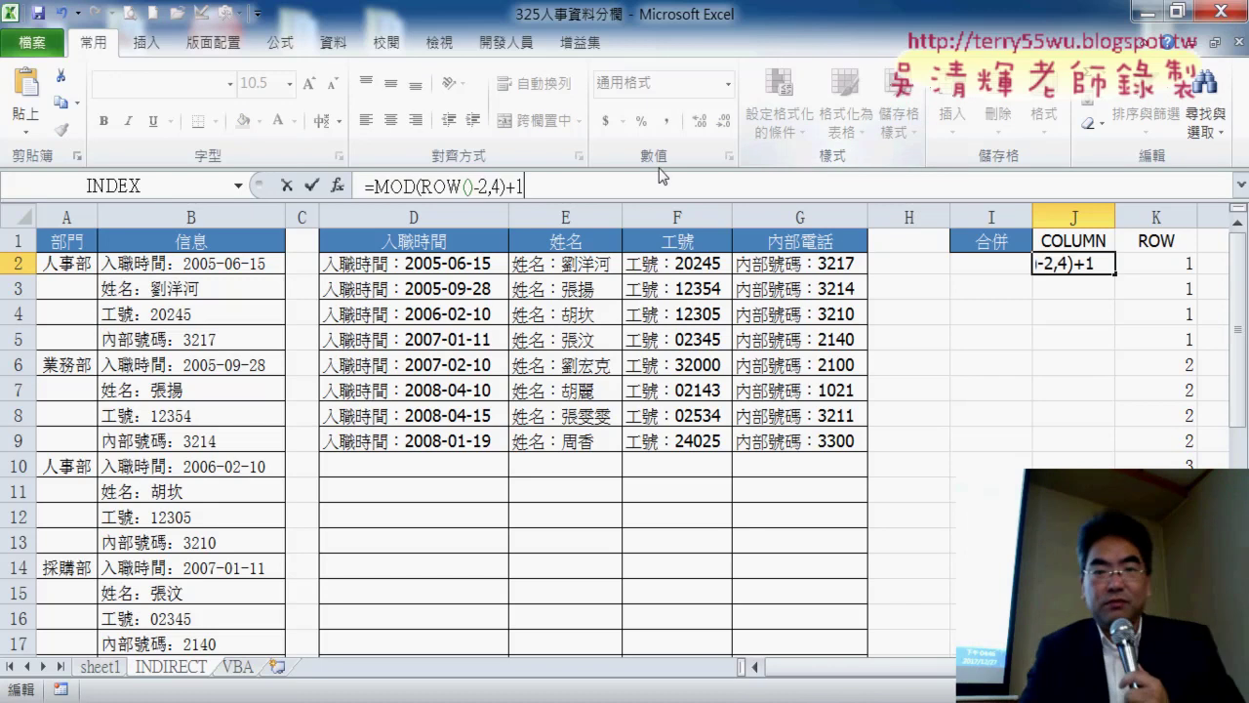
pyautogui.click(313, 185)
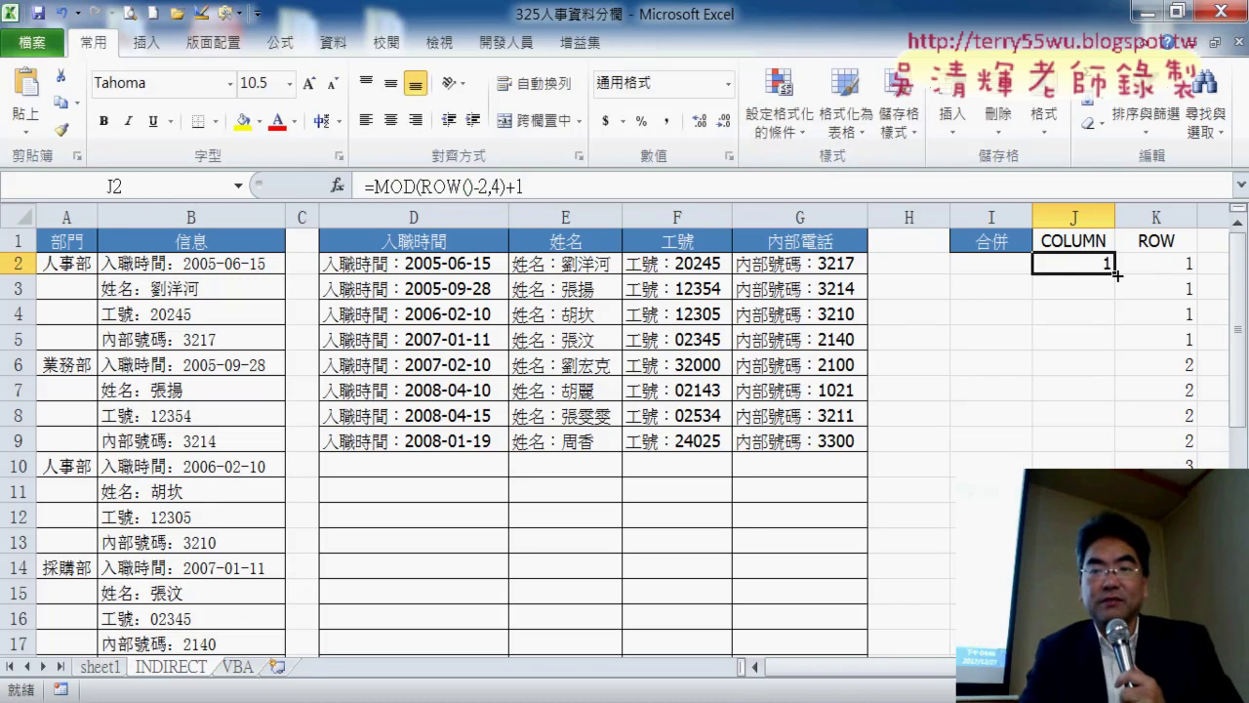
pyautogui.moveTo(1115, 275); pyautogui.dragTo(1117, 348)
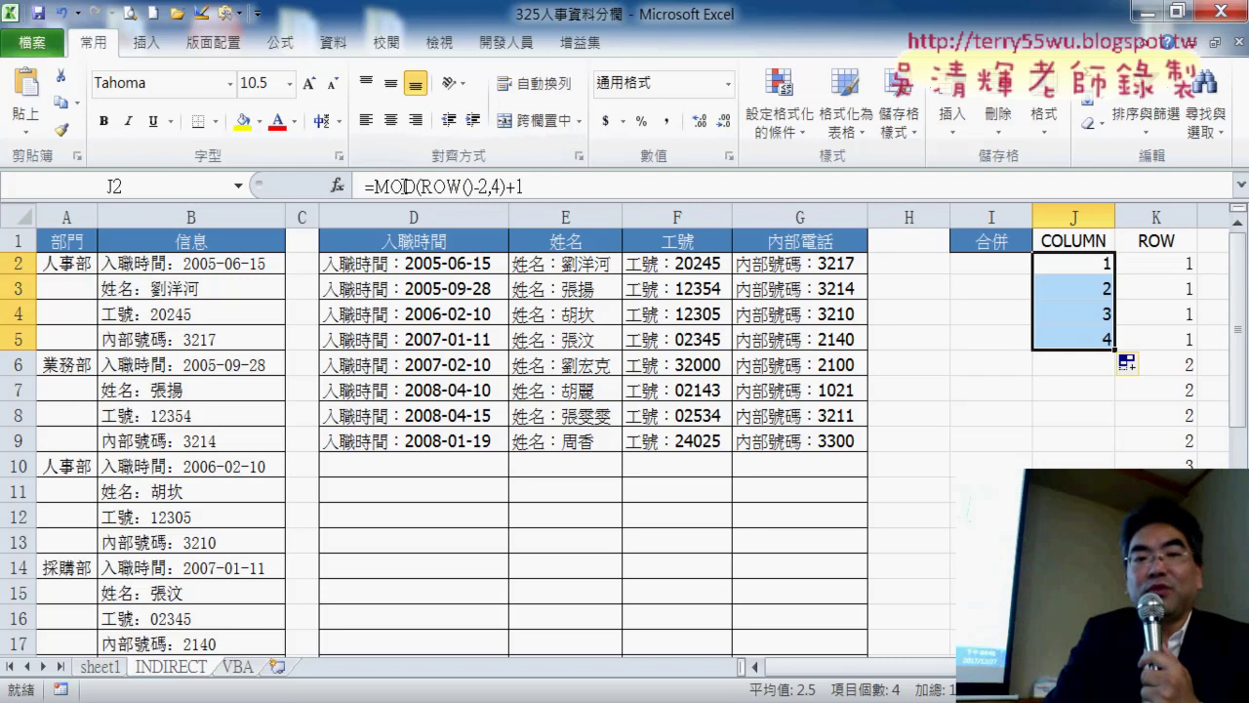
# Cut the MOD formula out of J2 and bring up Insert Function.
pyautogui.moveTo(378, 187); pyautogui.dragTo(524, 187)
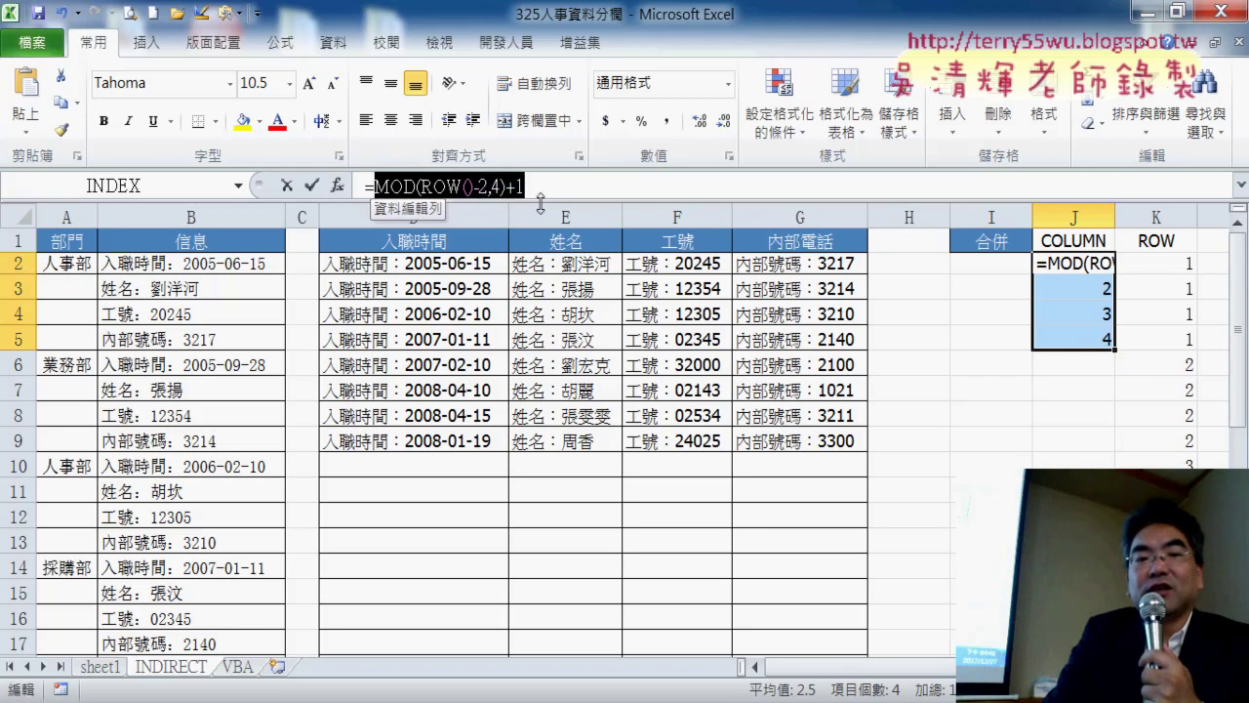
pyautogui.rightClick(504, 195)
pyautogui.click(546, 206)
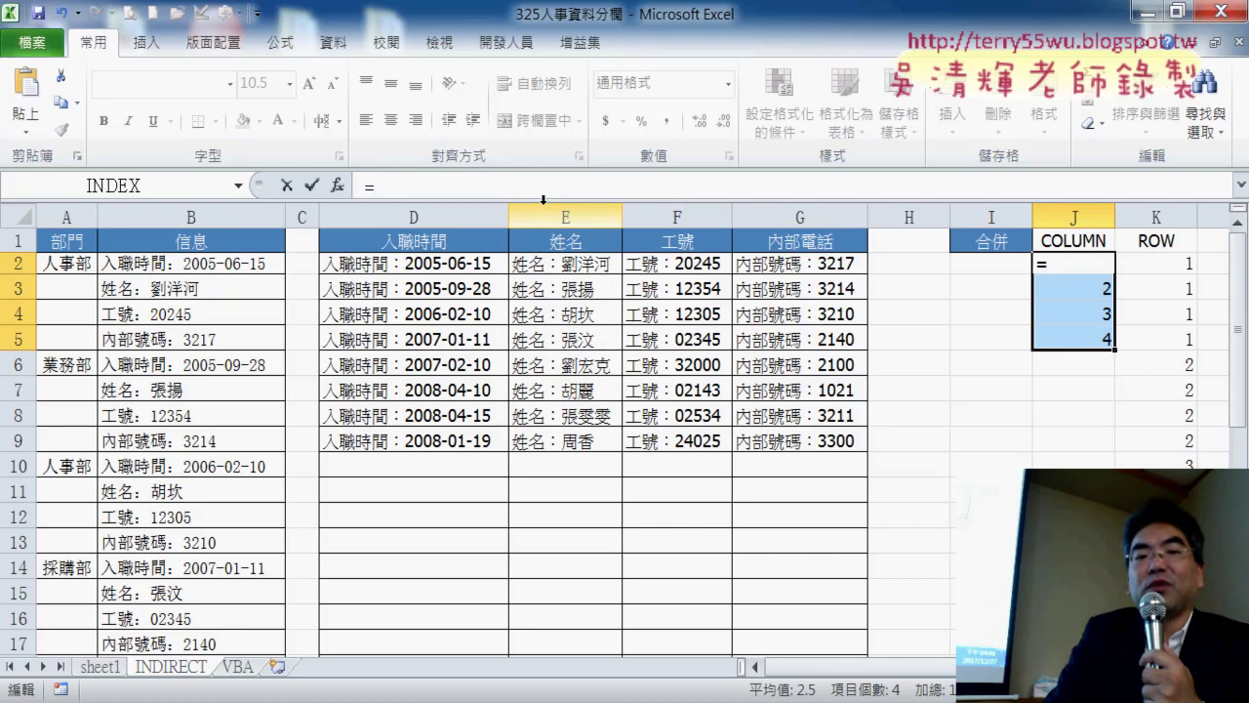
pyautogui.click(339, 186)
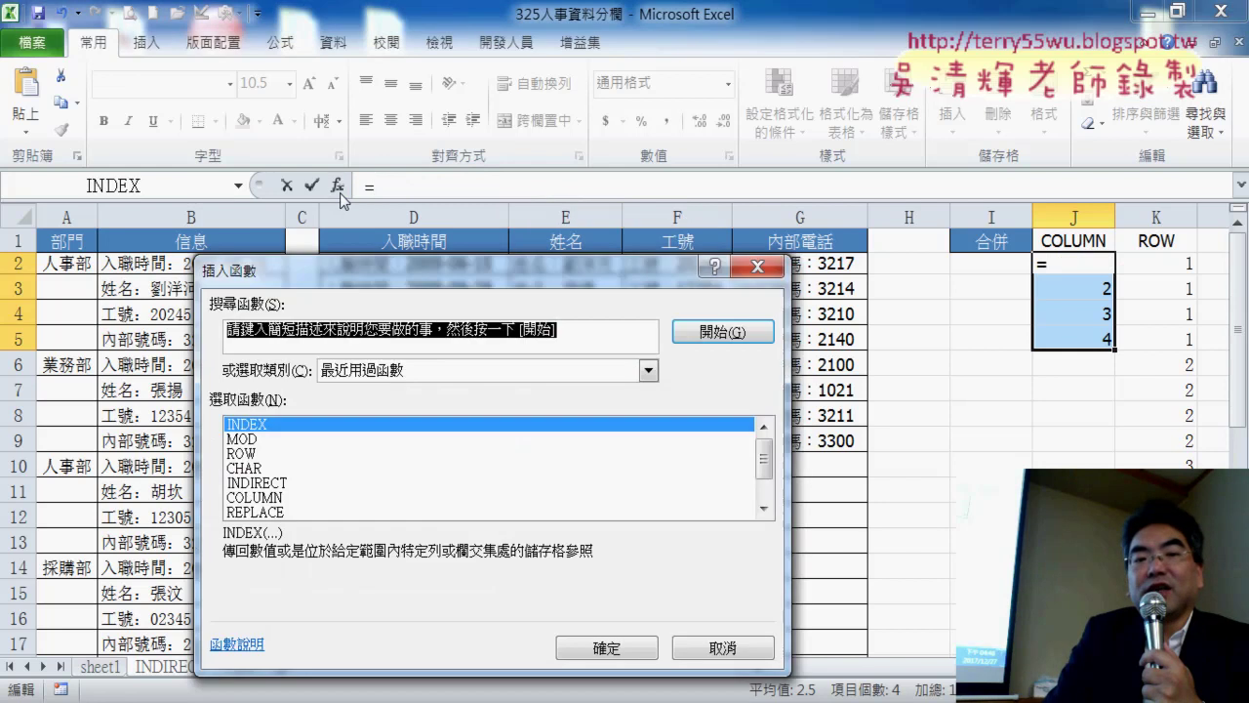
# Build =CHAR(MOD(ROW()-2,4)+1+67) in J2 using the text-category CHAR function, displaying D.
pyautogui.moveTo(452, 288); pyautogui.dragTo(568, 108)
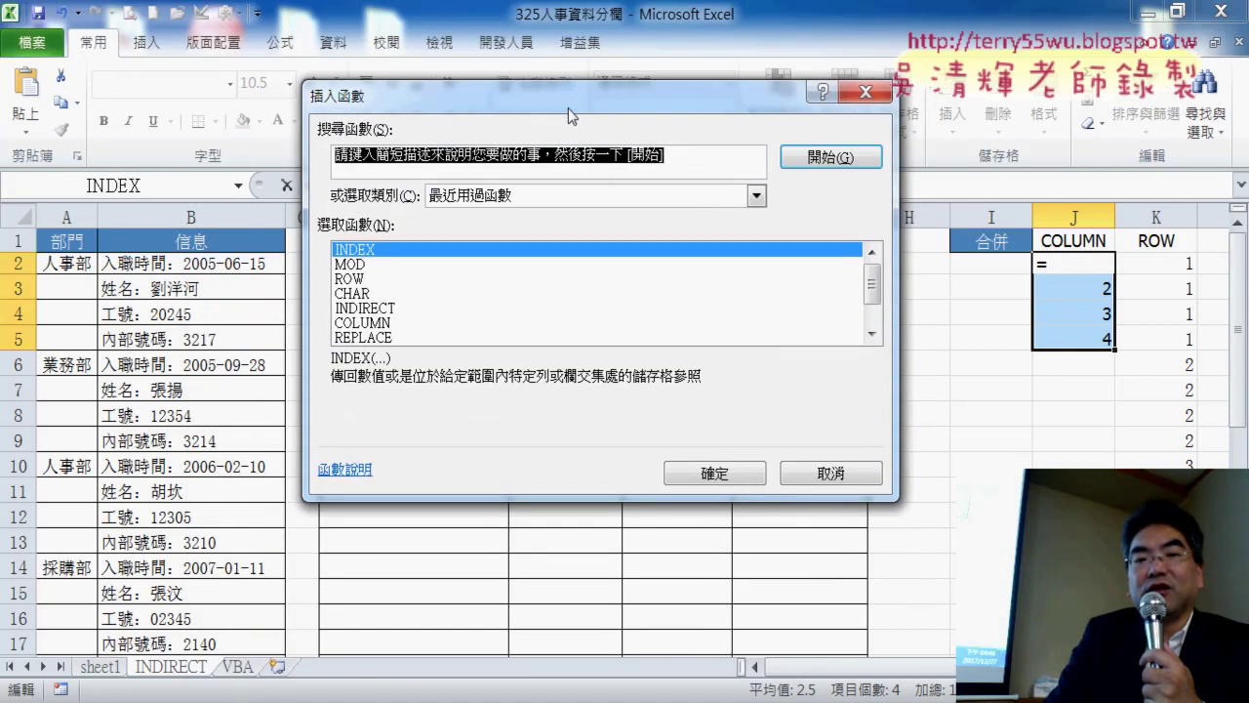
pyautogui.click(583, 196)
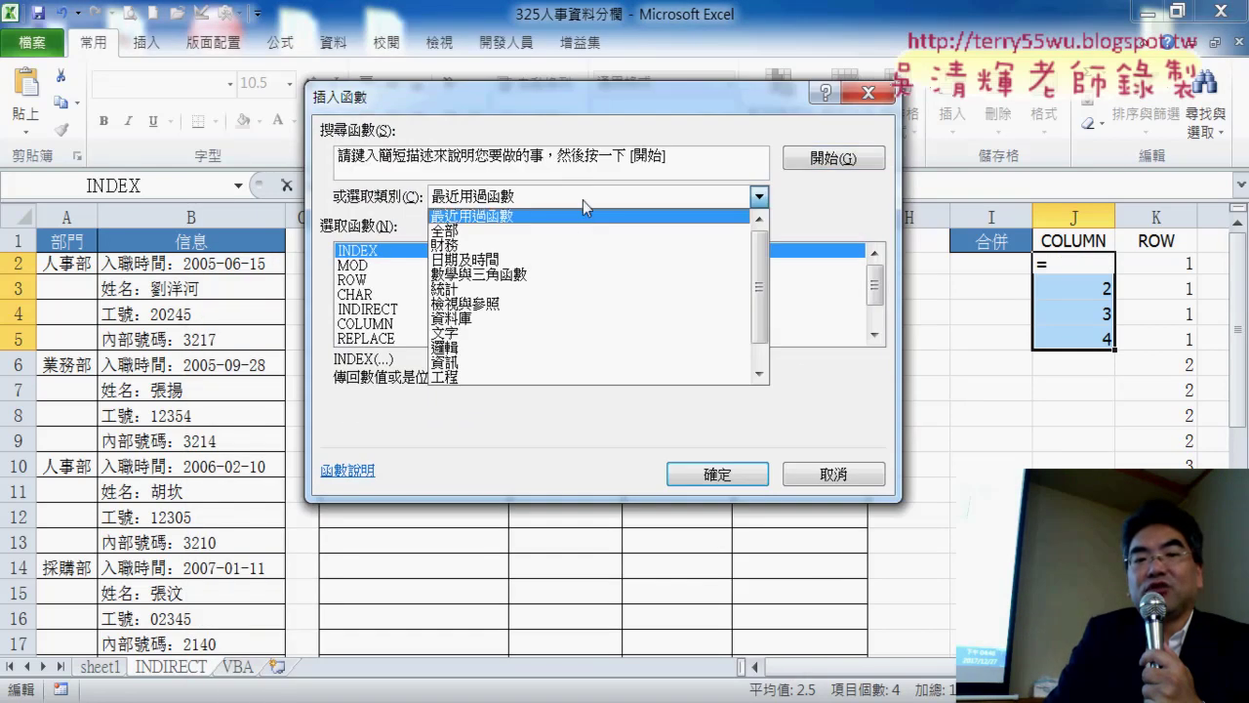
pyautogui.click(577, 334)
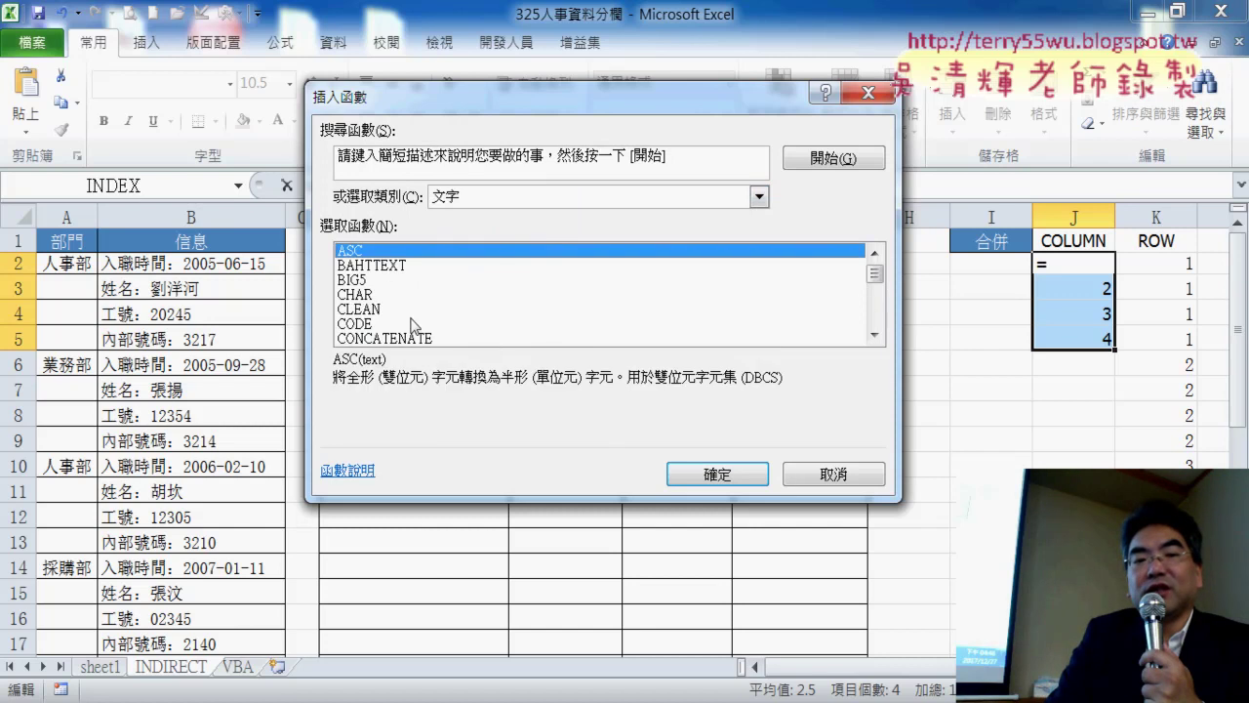
pyautogui.click(367, 295)
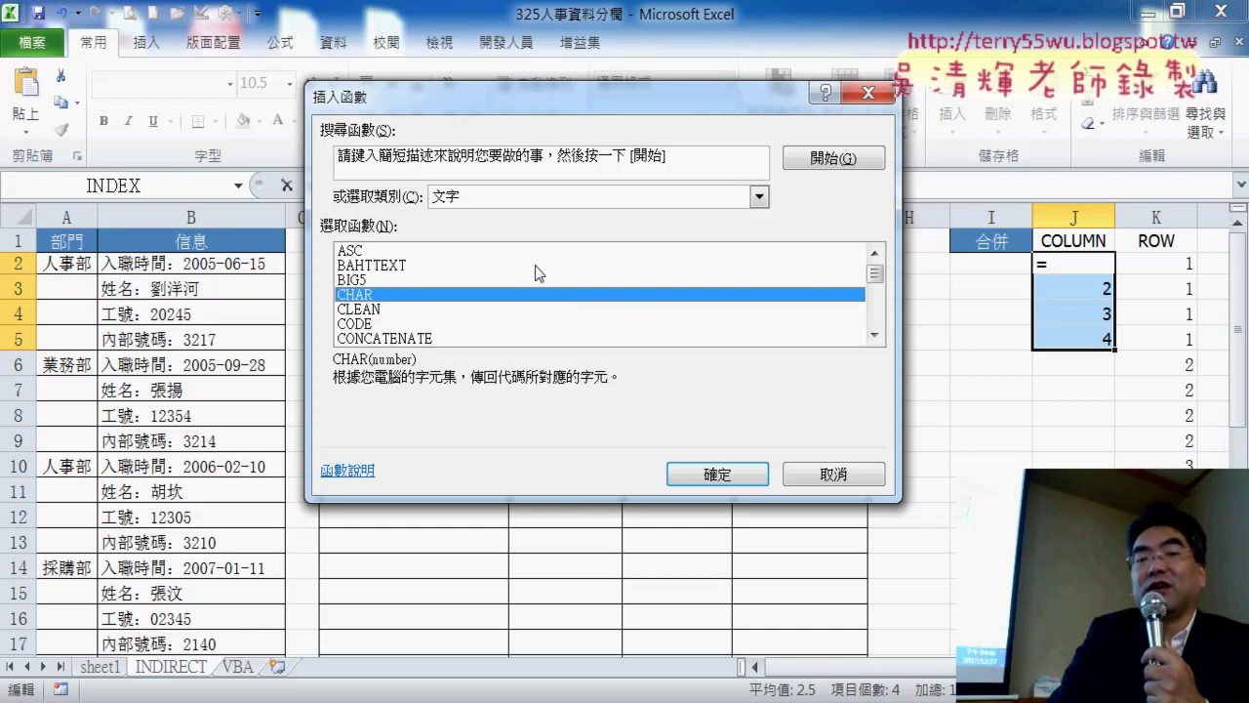
pyautogui.click(743, 478)
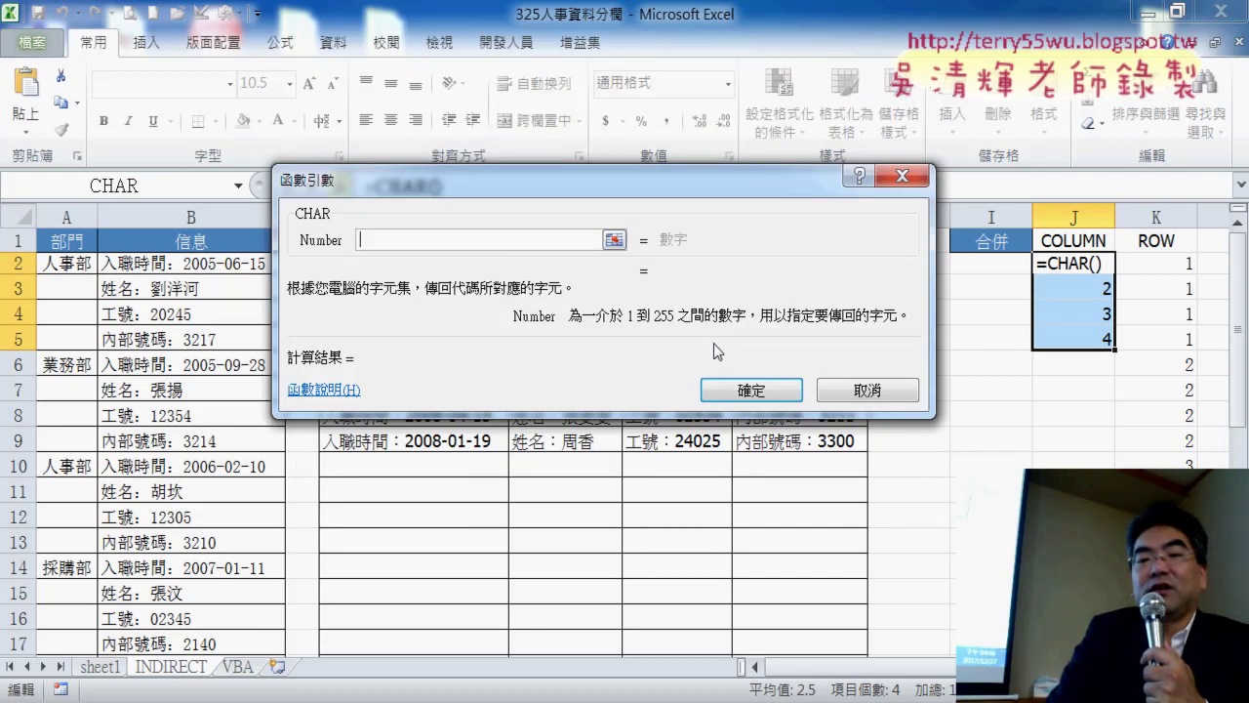
pyautogui.rightClick(480, 237)
pyautogui.click(538, 317)
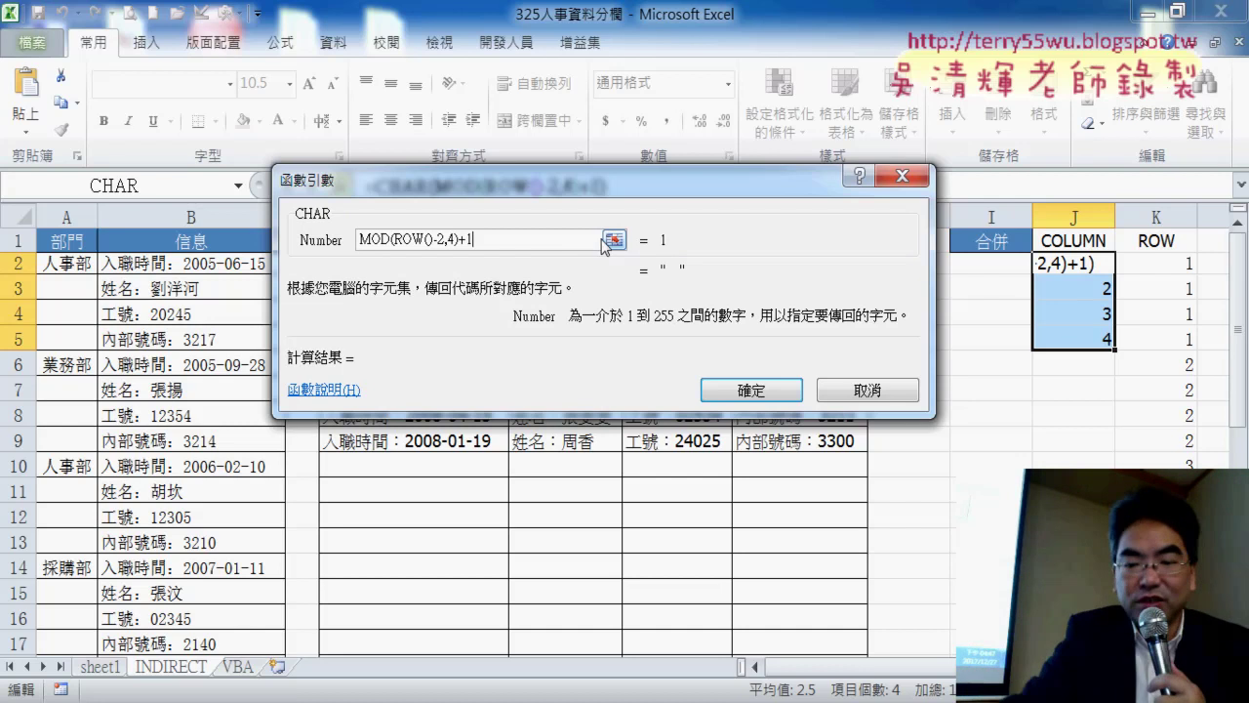
pyautogui.write('+')
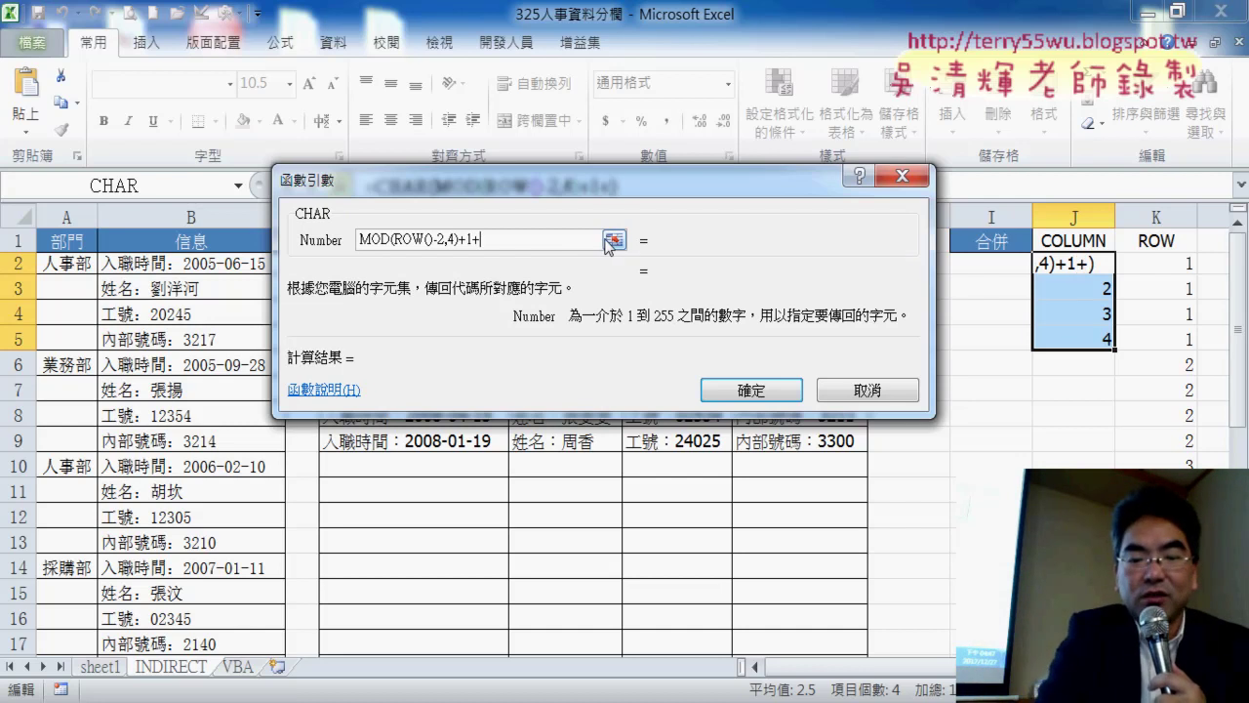
pyautogui.write('67')
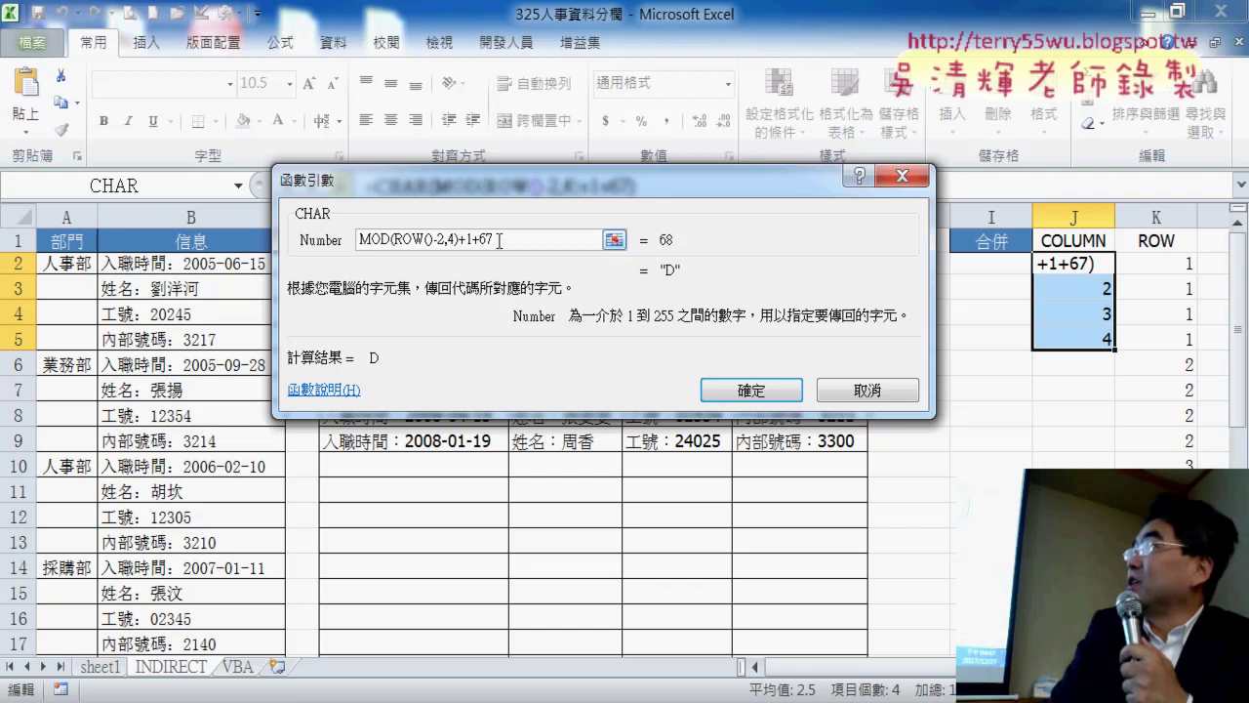
pyautogui.click(734, 398)
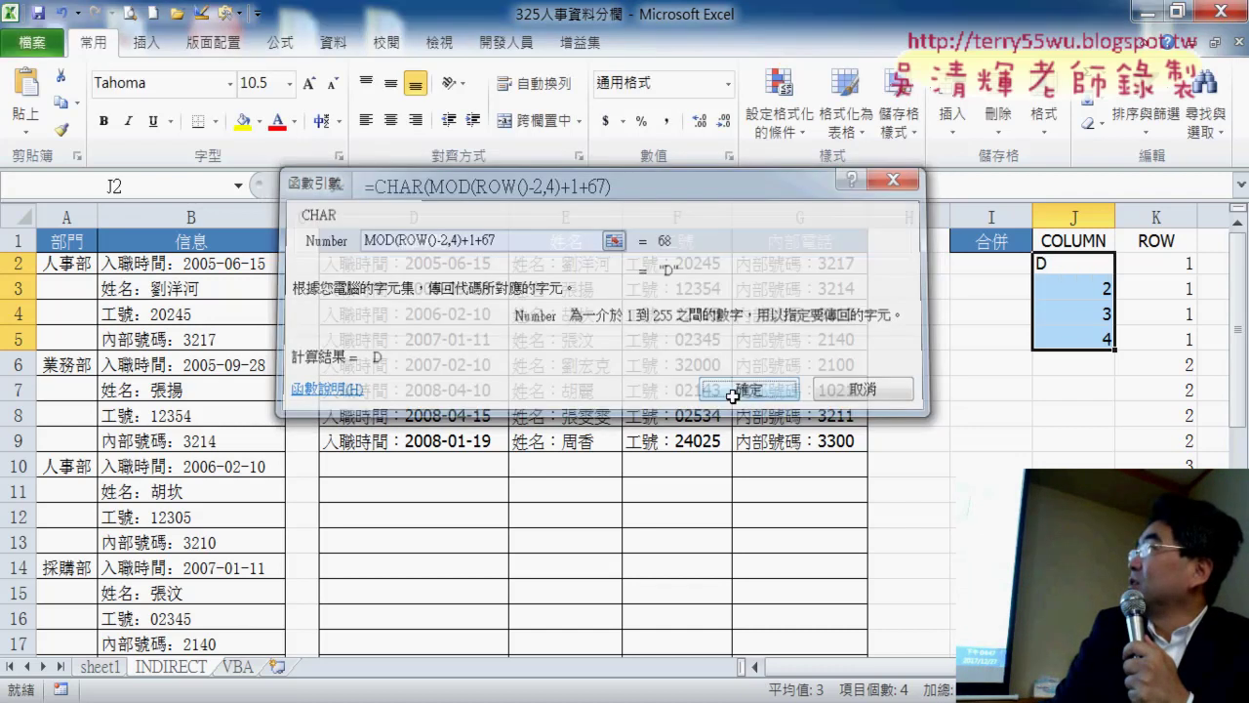
# Fill J2's CHAR formula down column J to repeat D, E, F, G, then start a function in I2.
pyautogui.click(1066, 265)
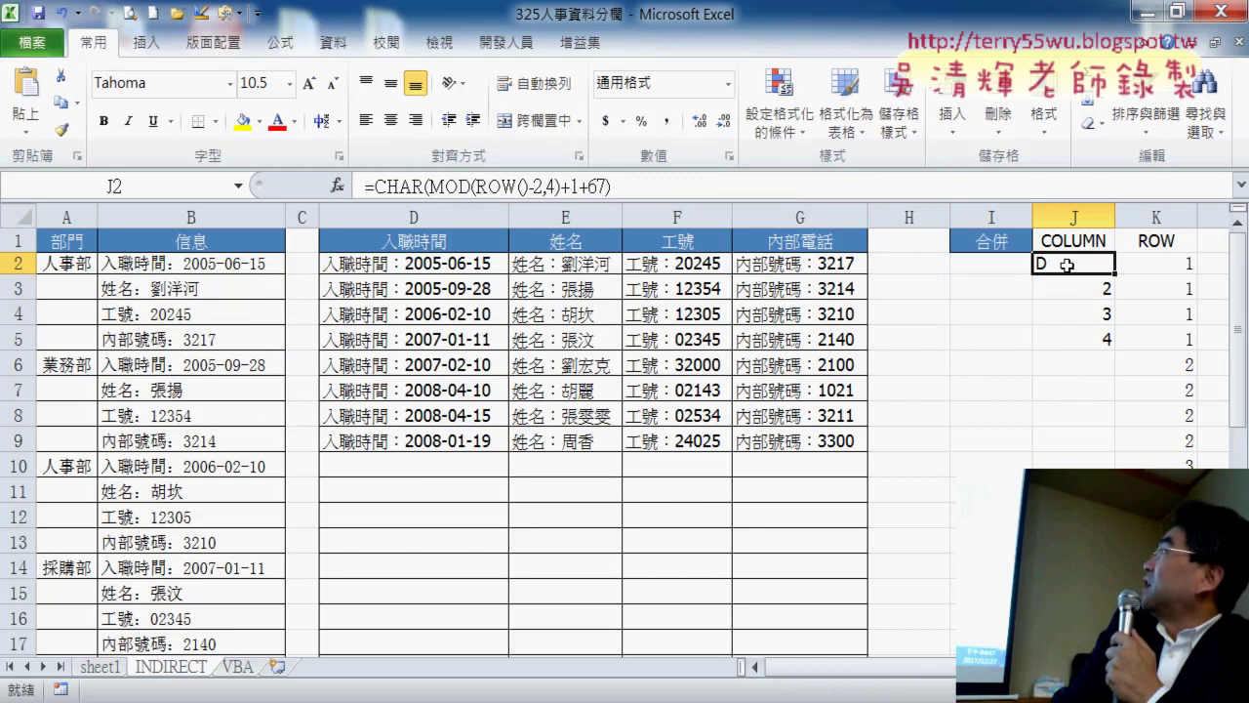
pyautogui.moveTo(1116, 277); pyautogui.dragTo(1112, 674)
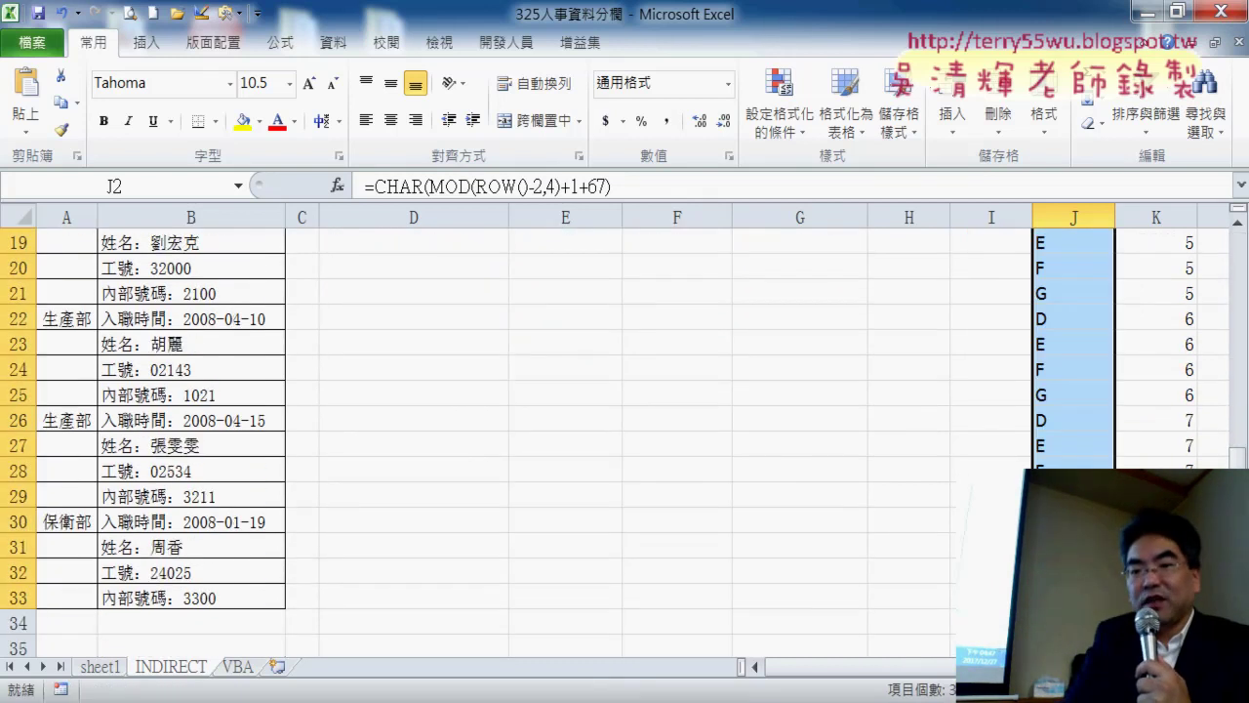
pyautogui.scroll(3, 625, 439)
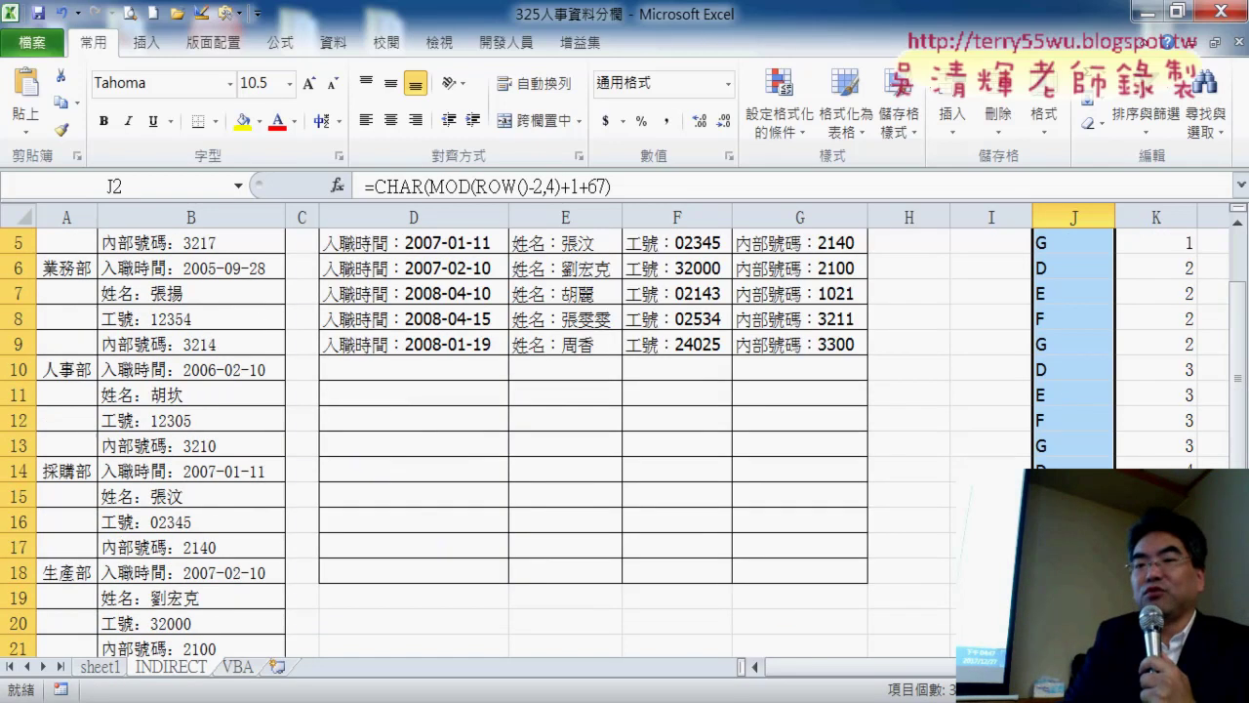
pyautogui.scroll(3, 624, 439)
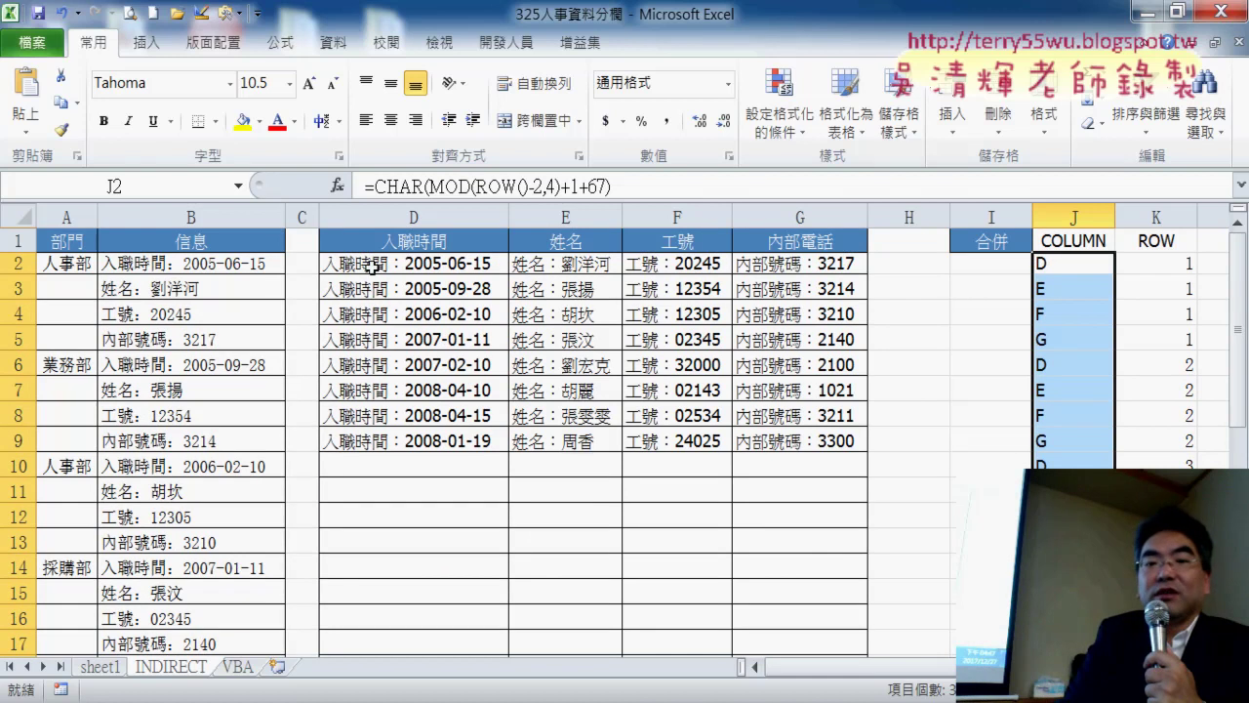
pyautogui.click(1004, 266)
pyautogui.click(335, 187)
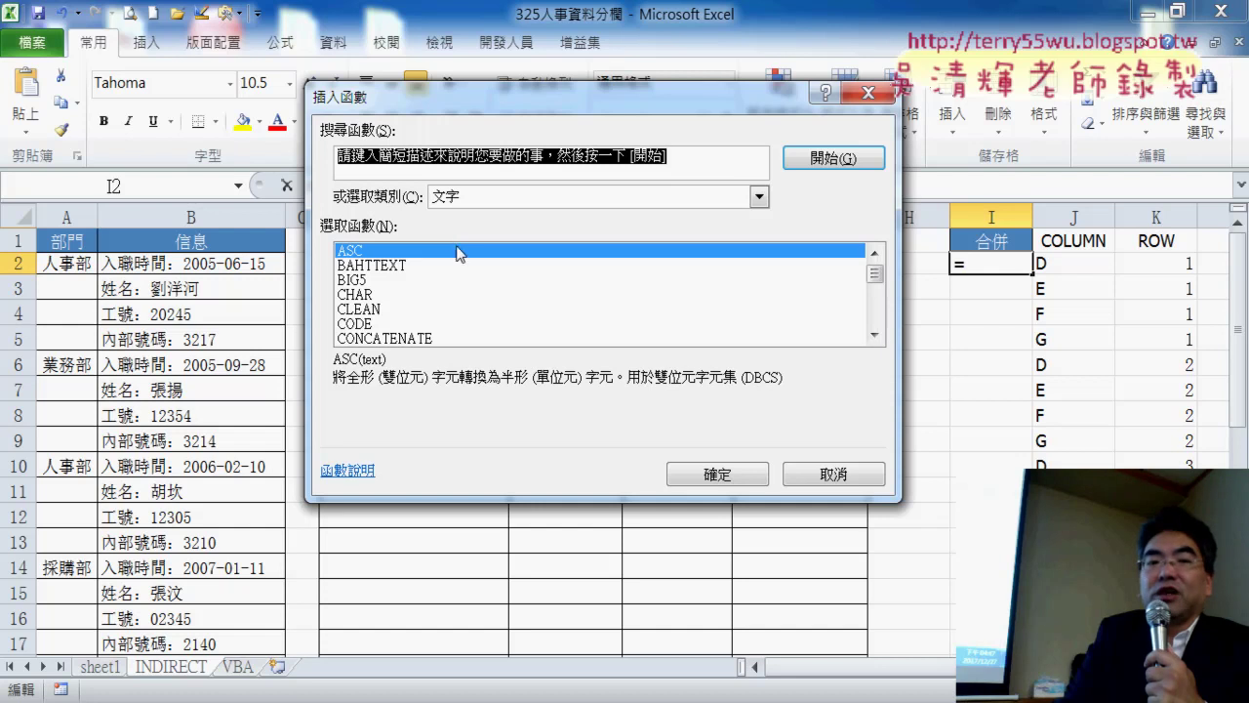
# Try INDIRECT(J2&K2) in I2, note it resolves to D1, and cancel it.
pyautogui.click(488, 199)
pyautogui.click(491, 216)
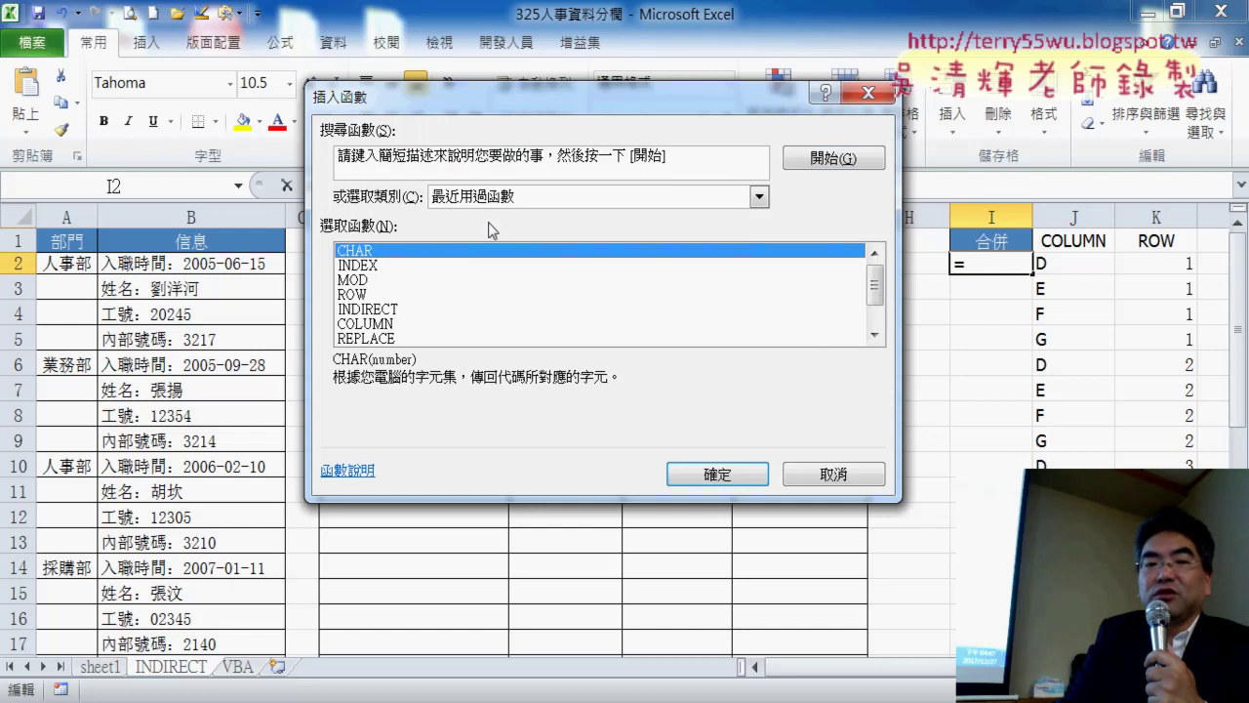
pyautogui.doubleClick(408, 310)
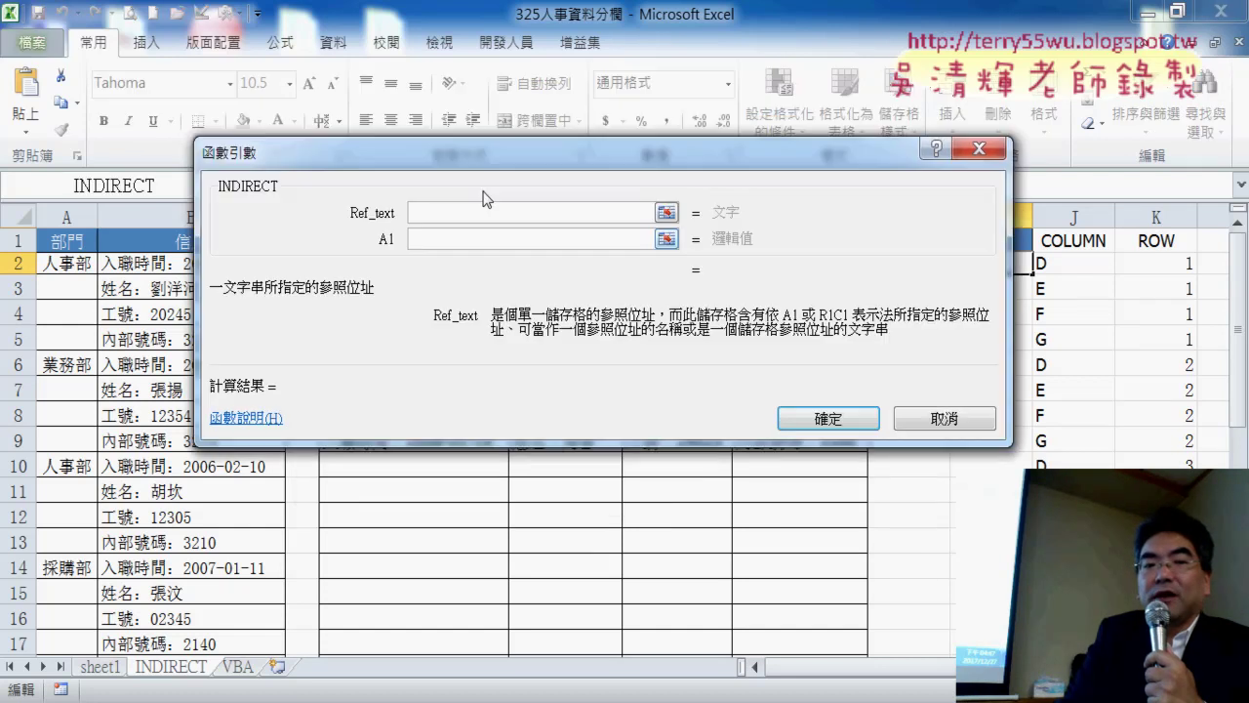
pyautogui.moveTo(482, 198); pyautogui.dragTo(354, 341)
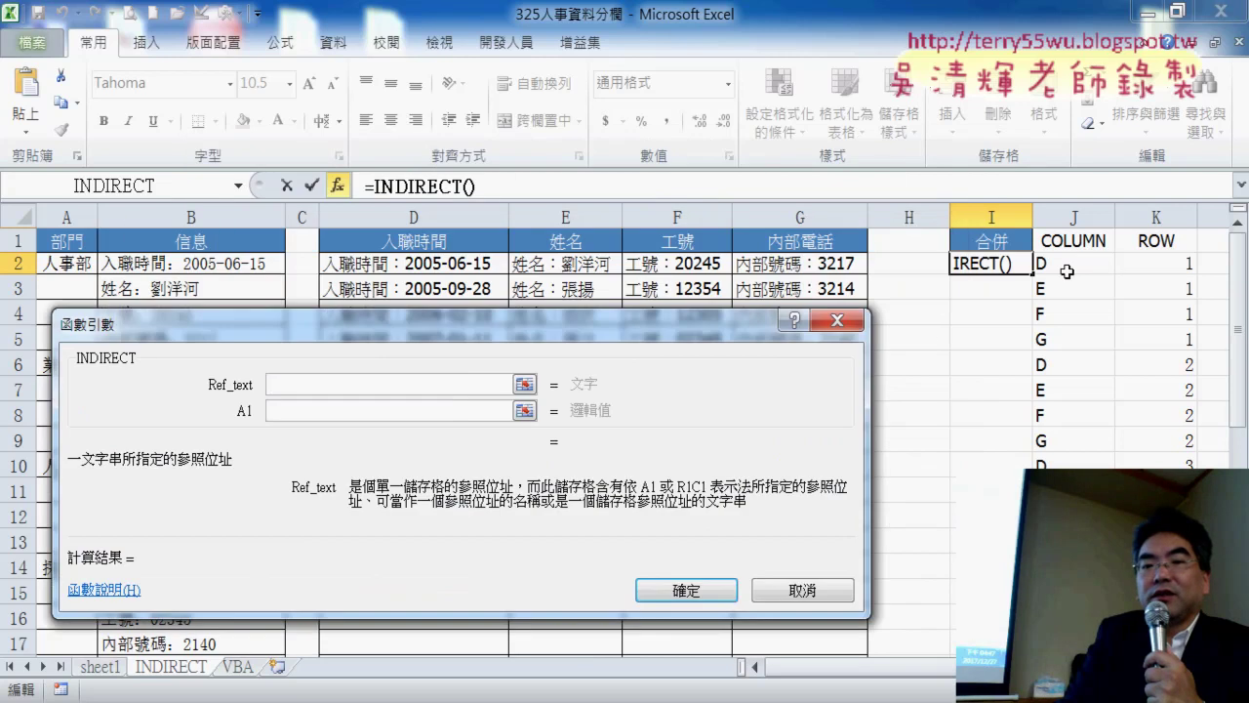
pyautogui.click(1068, 271)
pyautogui.write('&')
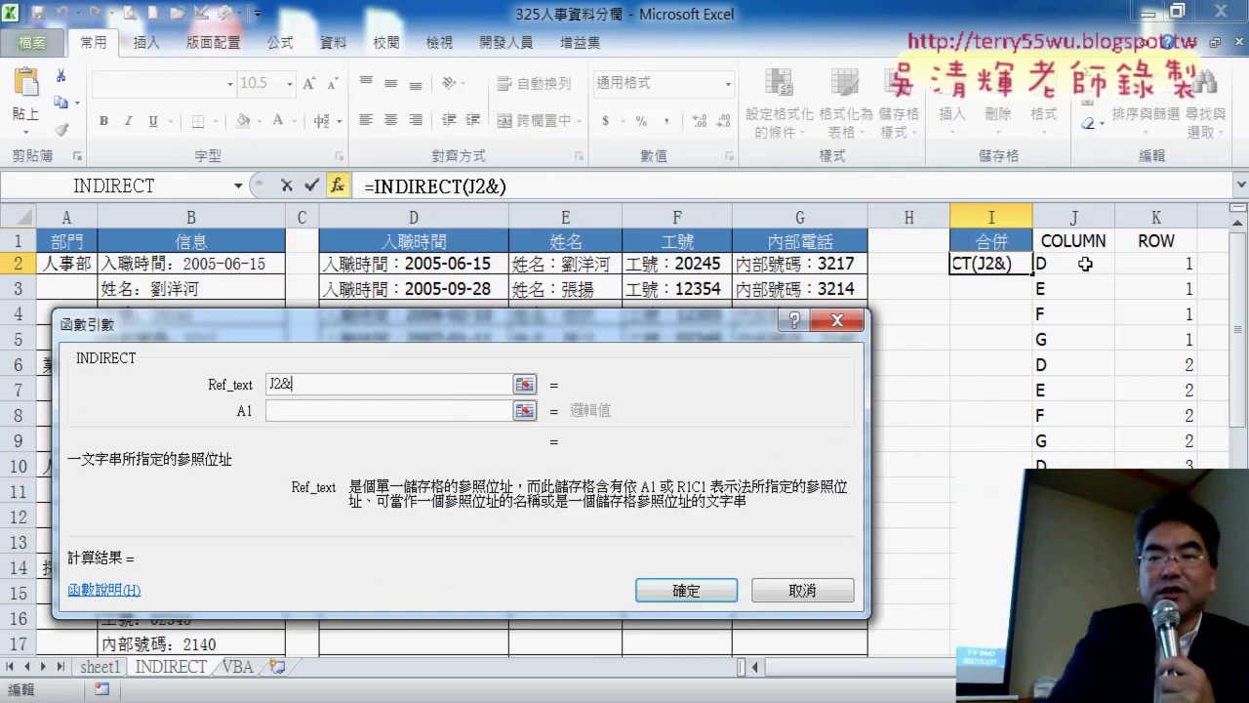
pyautogui.click(1180, 267)
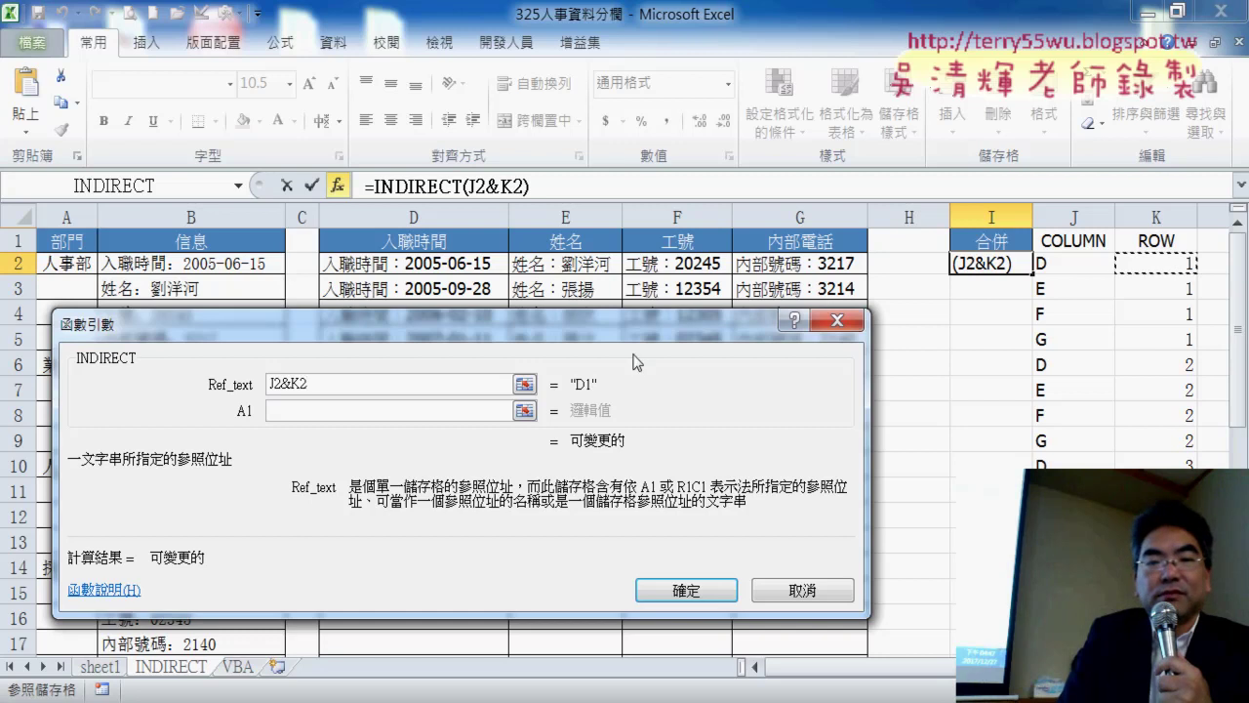
pyautogui.click(690, 591)
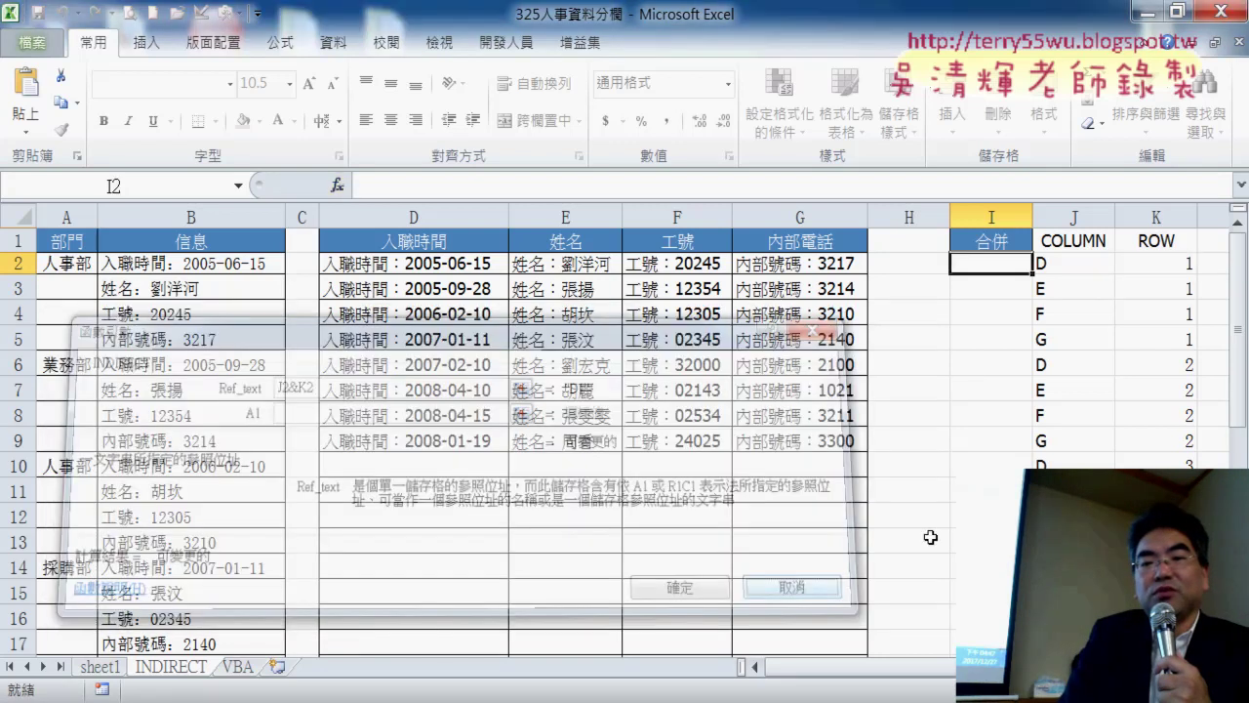
pyautogui.click(1172, 266)
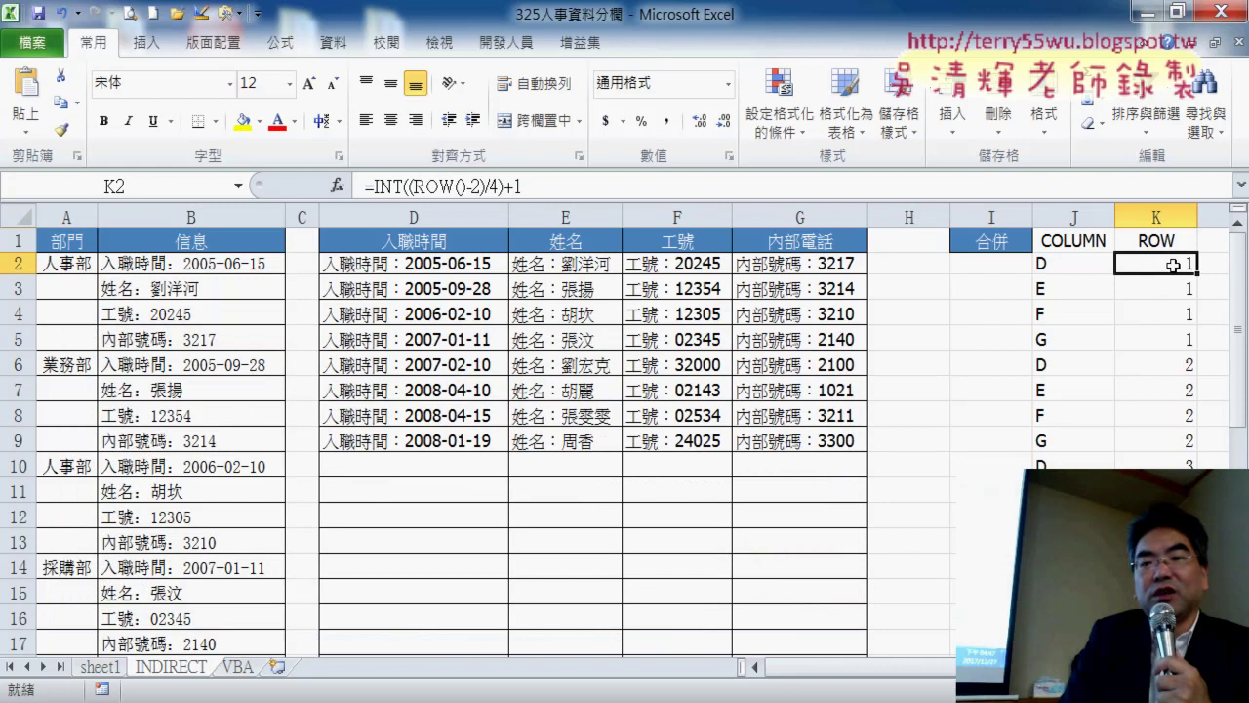
# Edit K2 to =INT((ROW()-2)/4)+2 and fill it down column K.
pyautogui.click(522, 185)
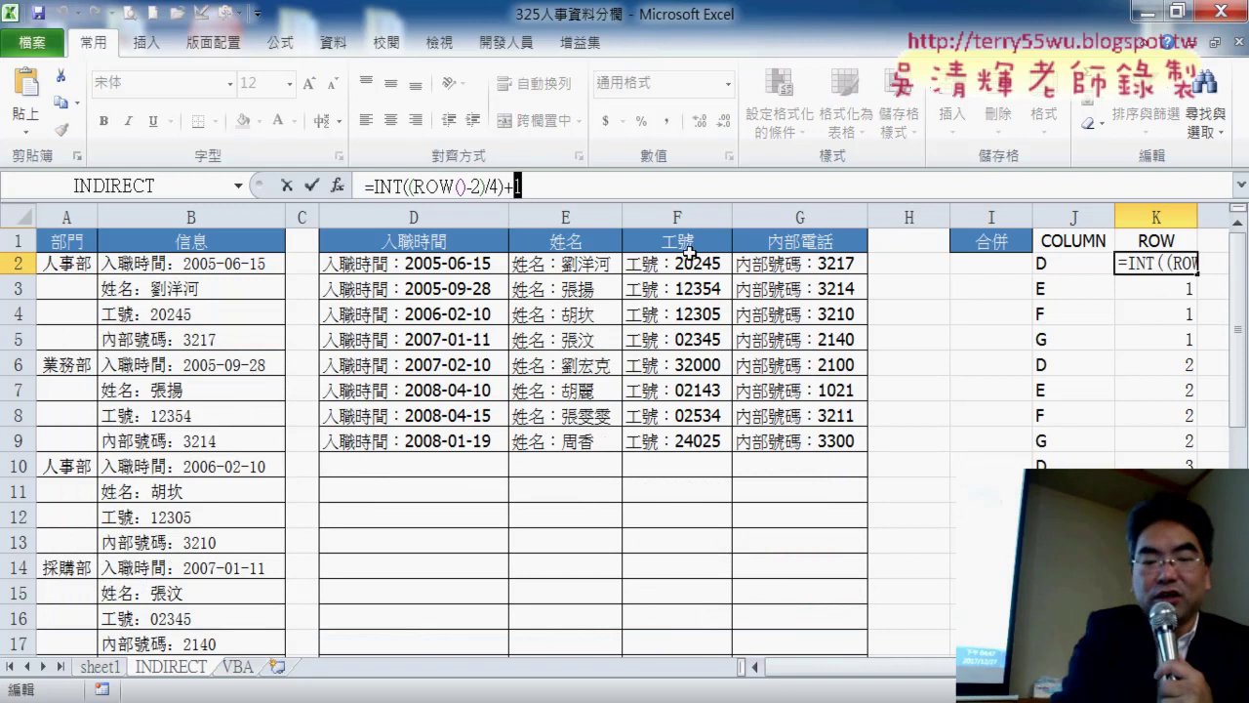
pyautogui.write('2')
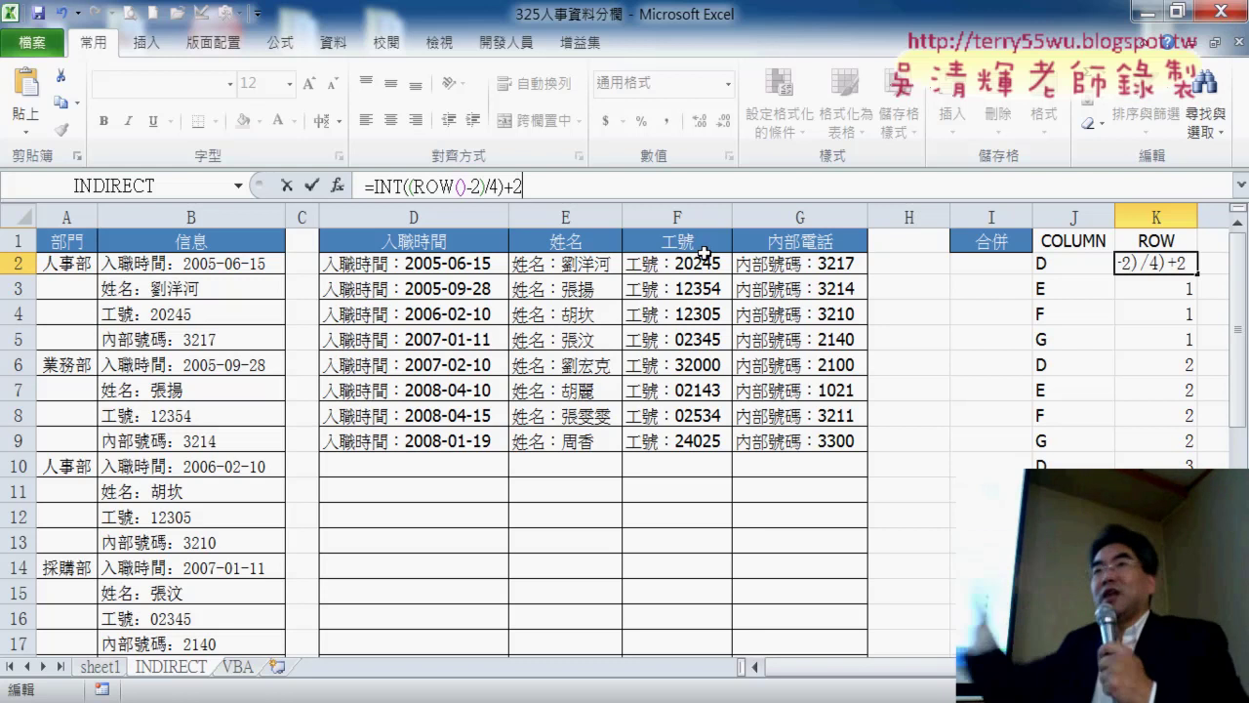
pyautogui.click(323, 190)
pyautogui.moveTo(1195, 278); pyautogui.dragTo(1156, 673)
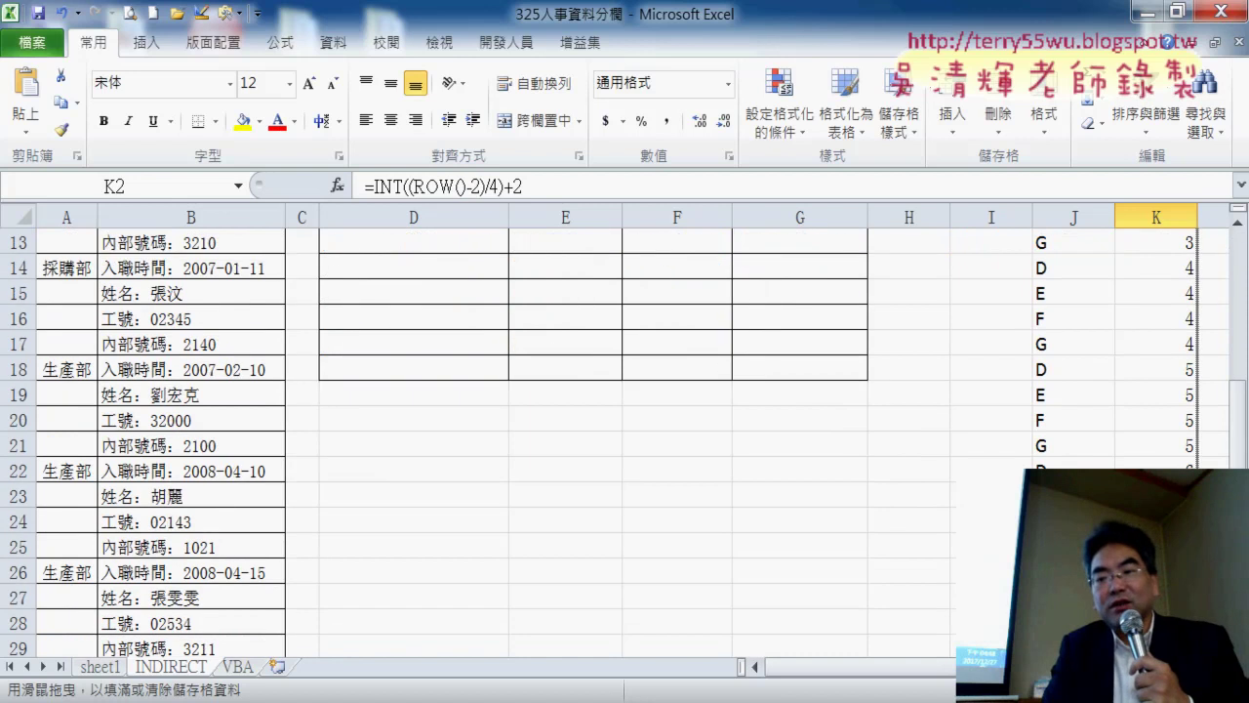
# Enter =INDIRECT(J2&K2) in I2 and fill it down to I33.
pyautogui.scroll(3, 1019, 287)
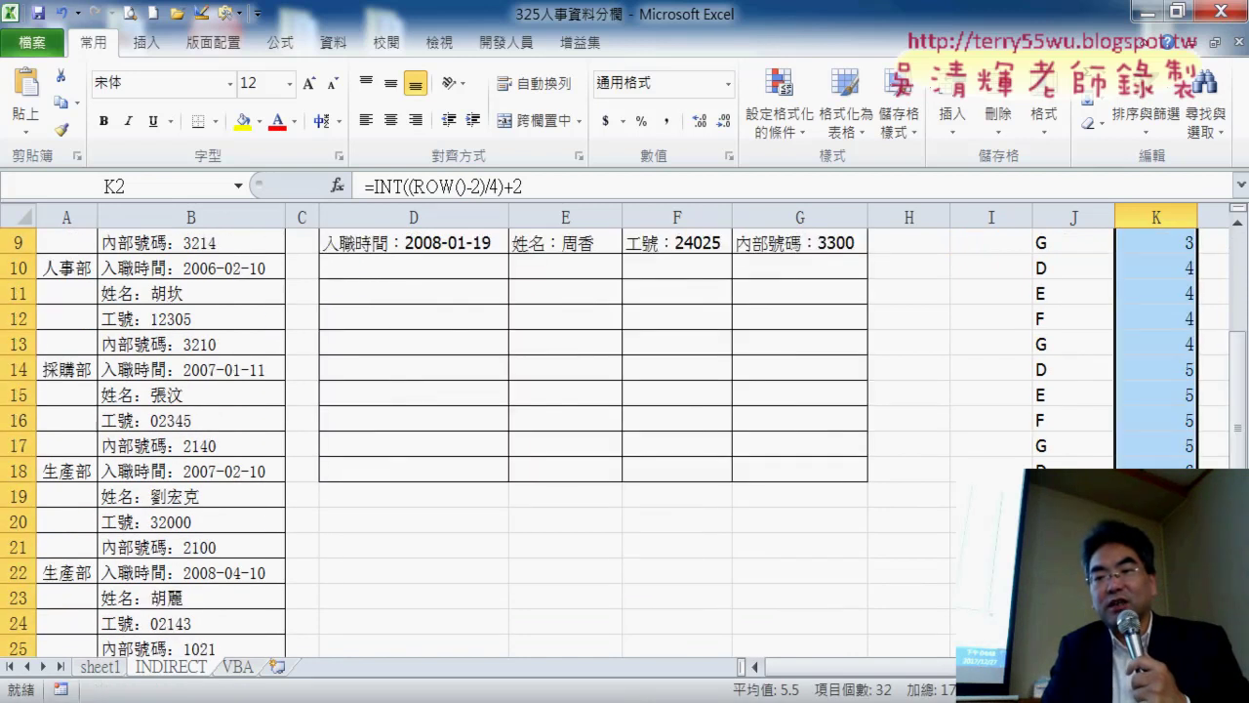
pyautogui.scroll(3, 1020, 288)
pyautogui.click(979, 259)
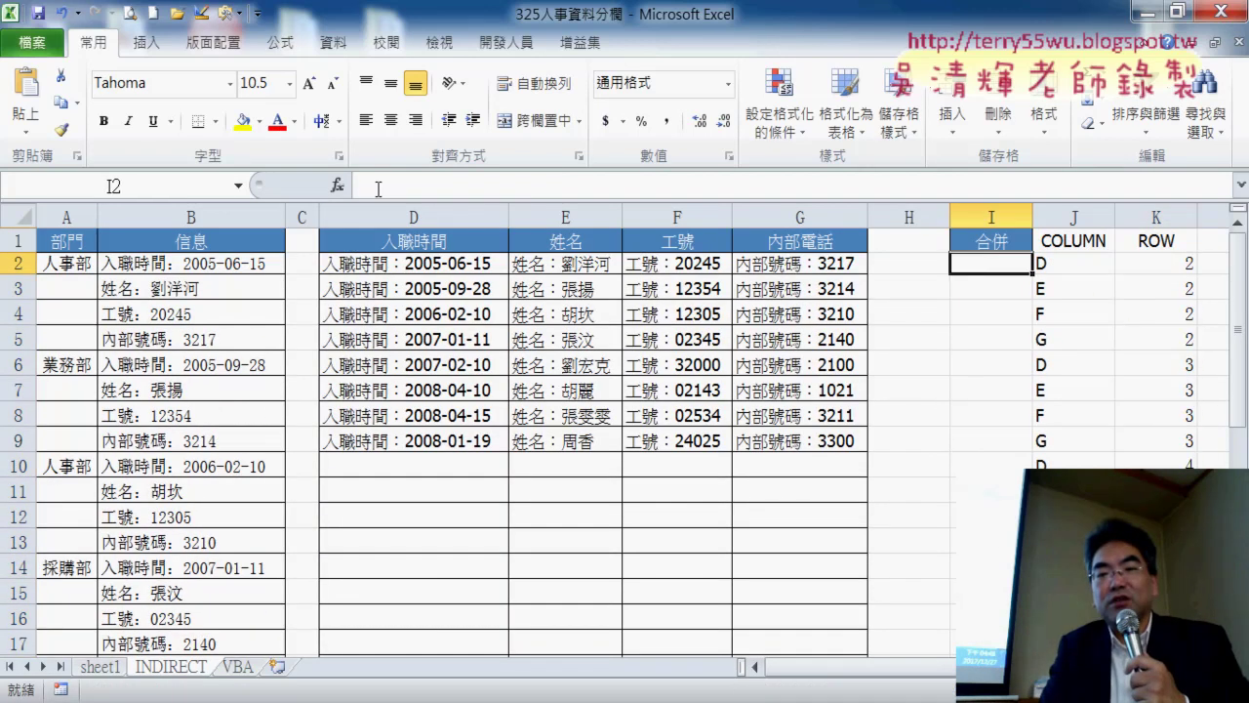
pyautogui.click(337, 185)
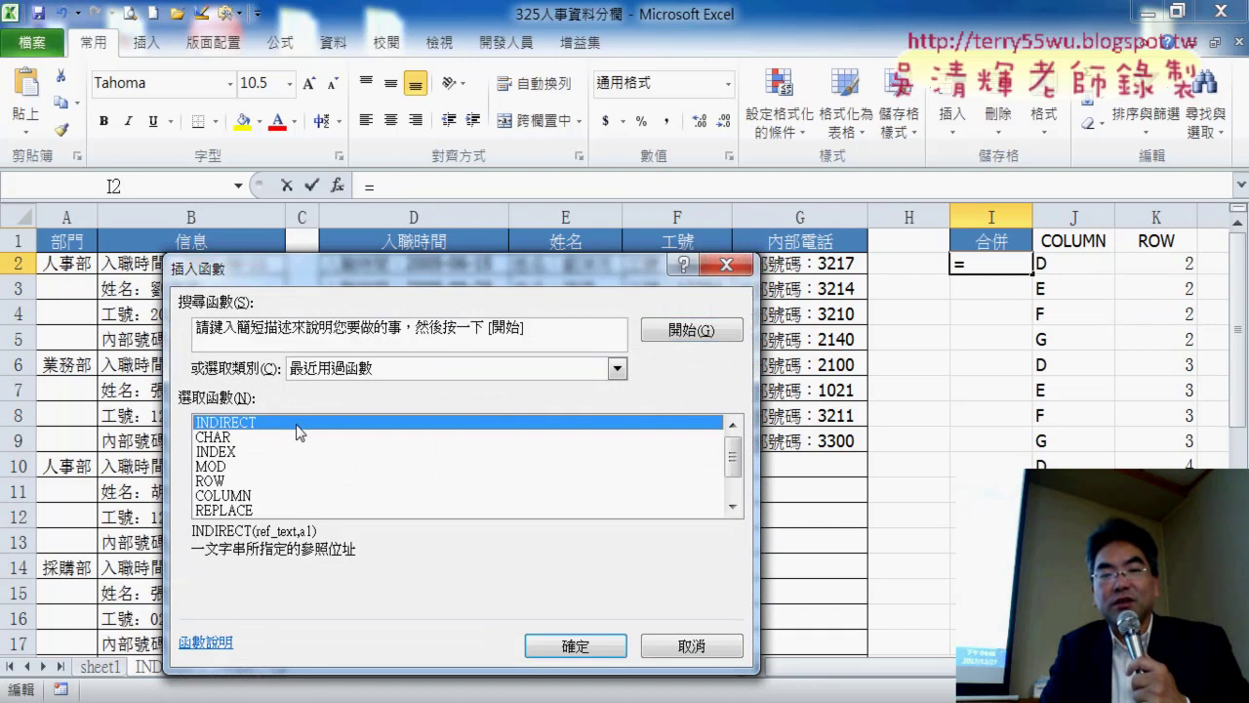
pyautogui.doubleClick(300, 422)
pyautogui.click(1078, 272)
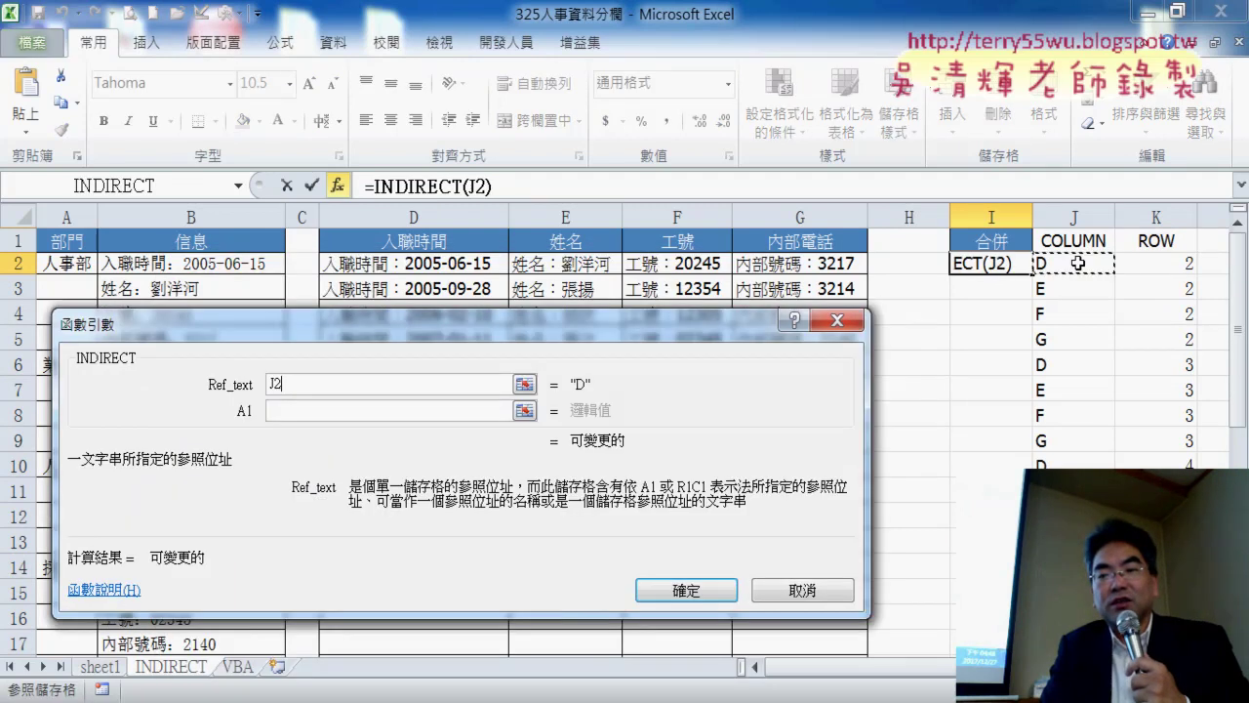
pyautogui.write('&')
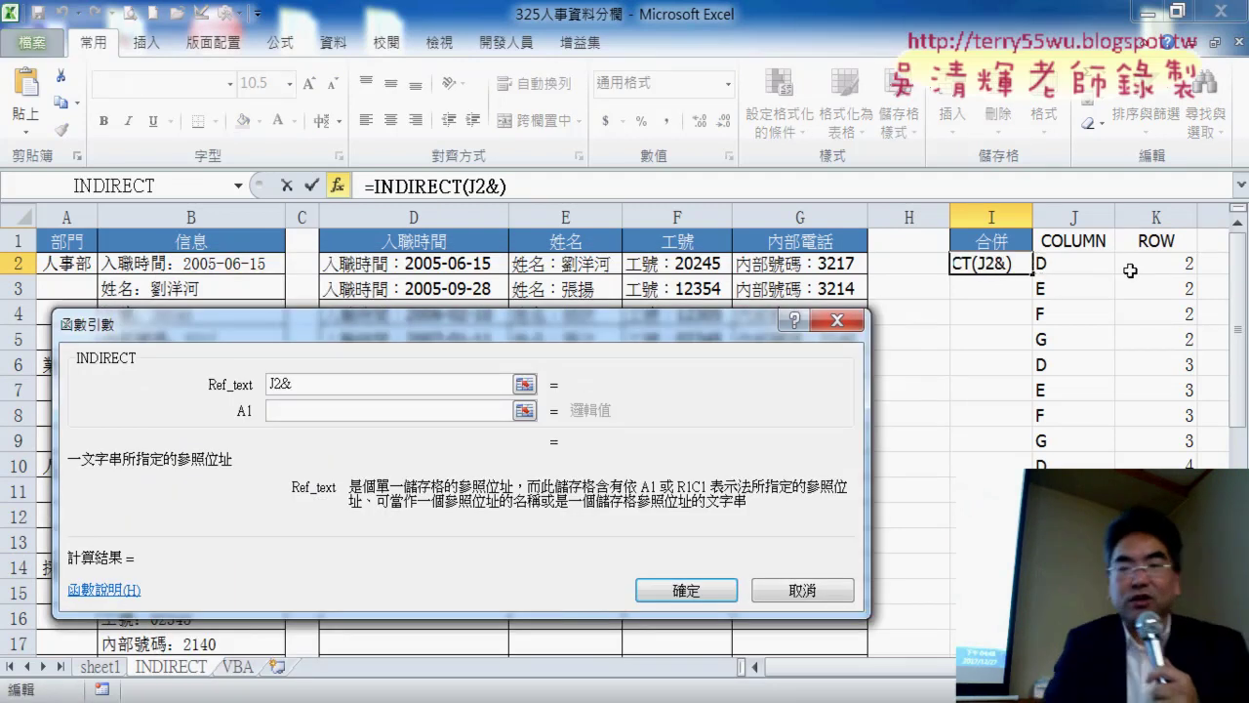
pyautogui.click(1128, 271)
pyautogui.click(683, 591)
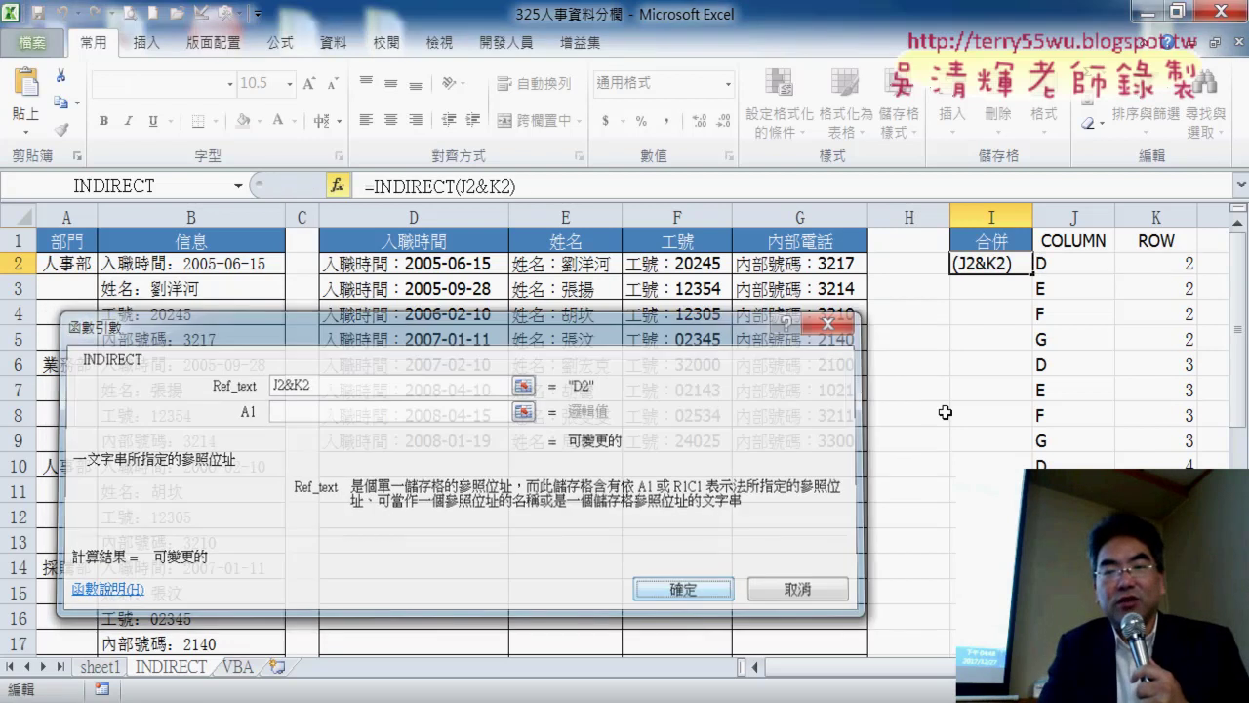
pyautogui.moveTo(1034, 276); pyautogui.dragTo(1032, 607)
pyautogui.scroll(3, 476, 442)
pyautogui.scroll(3, 475, 442)
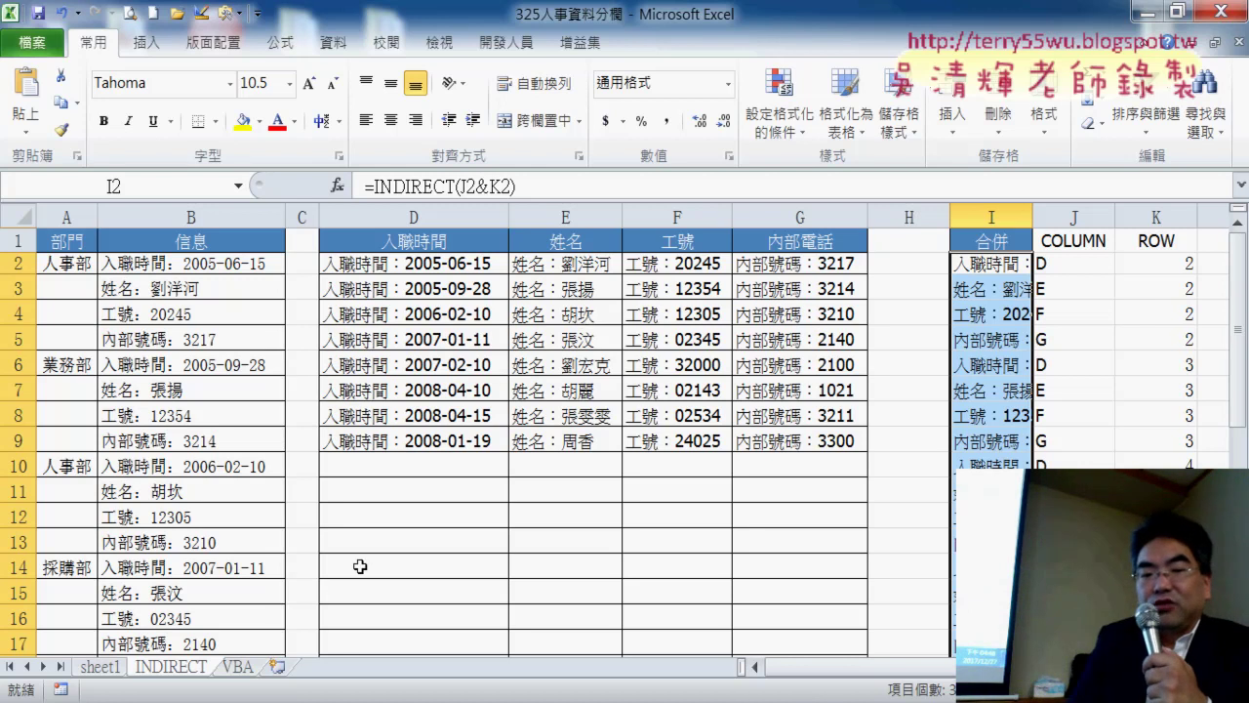
# On the VBA sheet, clear I2:I33, autofit columns D, E and F, and select D2:G9.
pyautogui.click(232, 671)
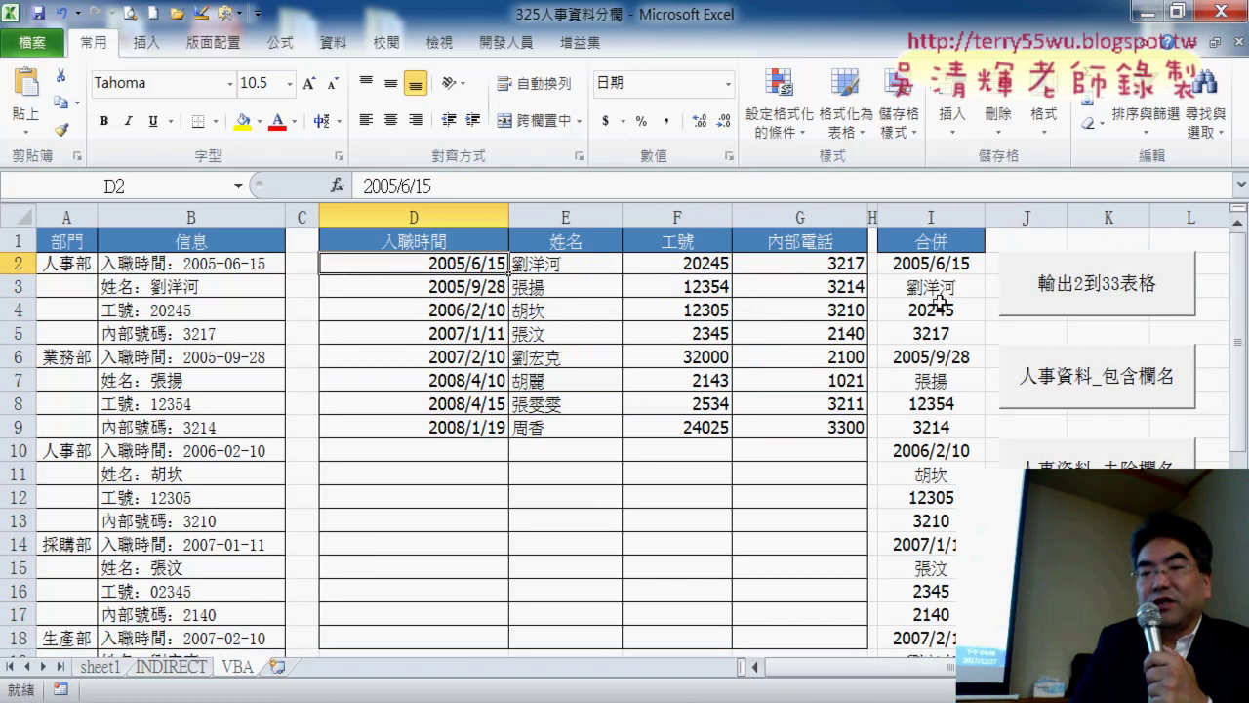
pyautogui.moveTo(931, 263); pyautogui.dragTo(930, 615)
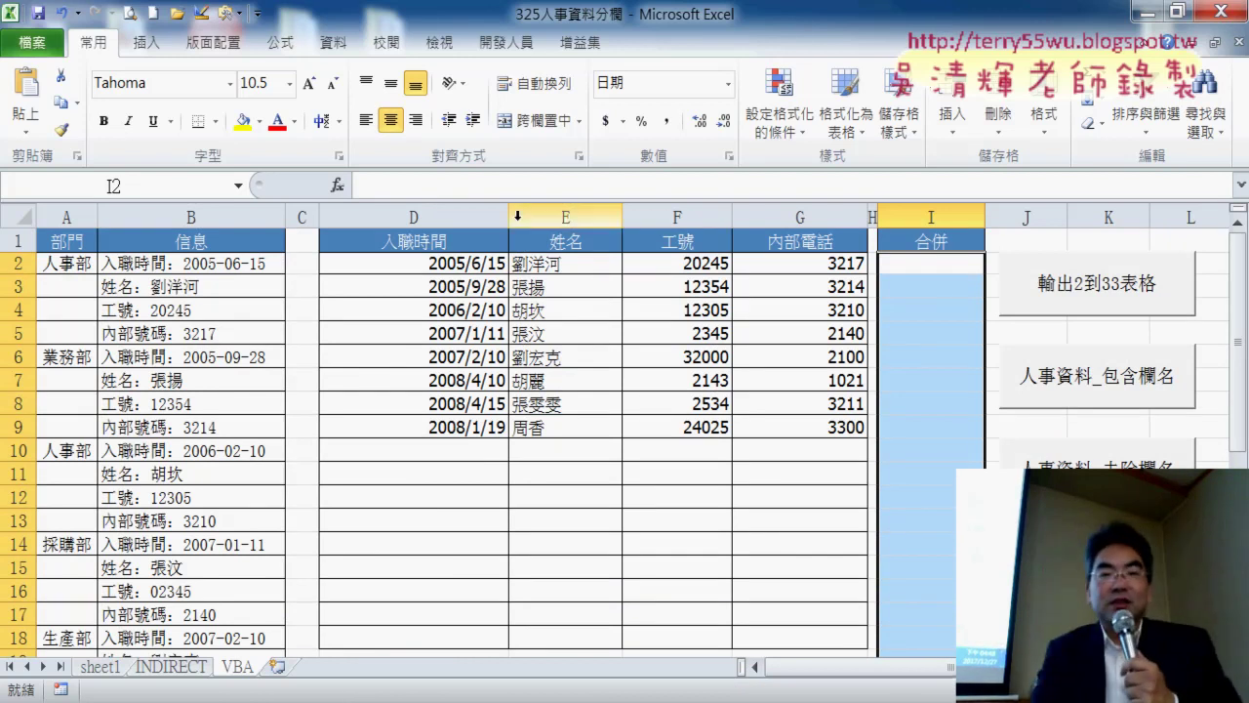
pyautogui.doubleClick(512, 222)
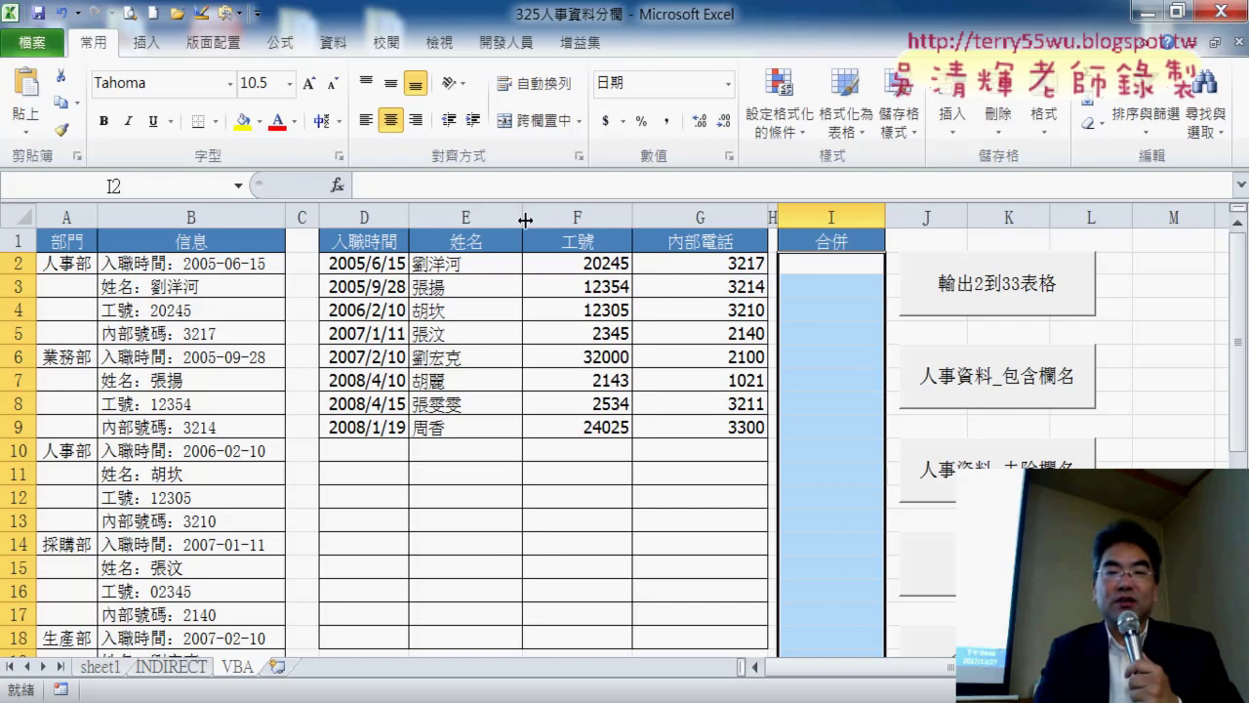
pyautogui.doubleClick(522, 219)
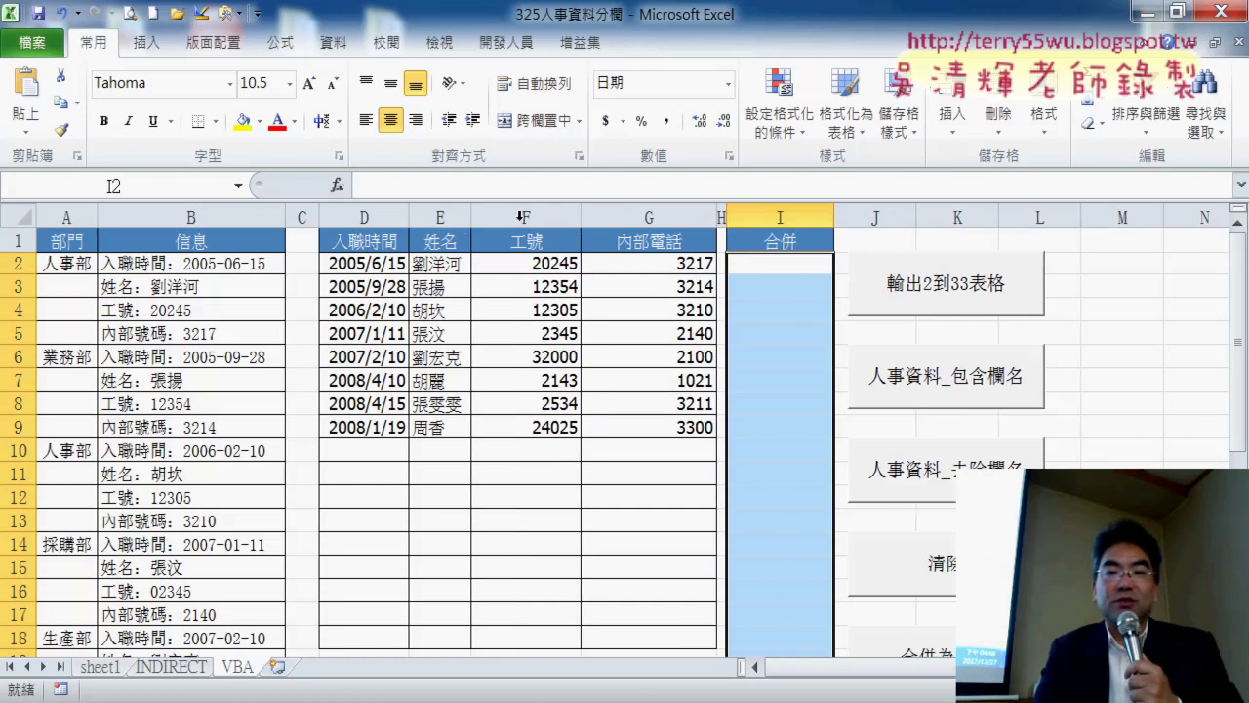
pyautogui.doubleClick(579, 211)
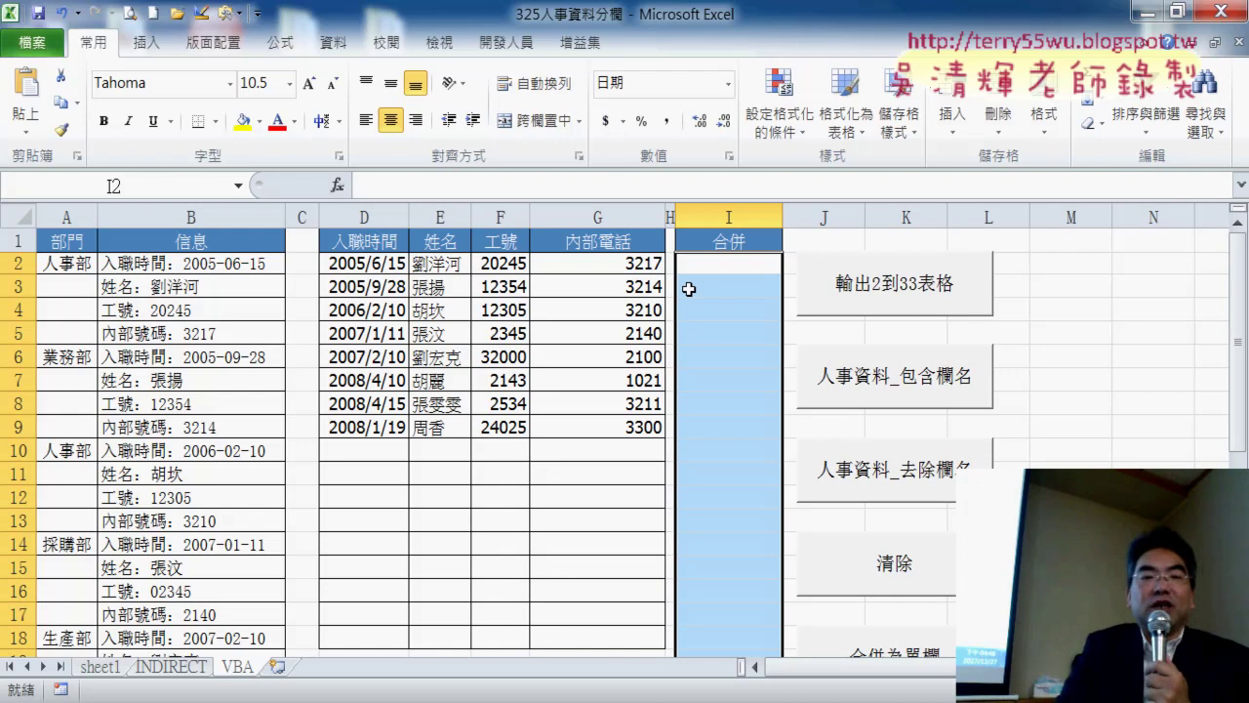
pyautogui.moveTo(351, 261); pyautogui.dragTo(582, 428)
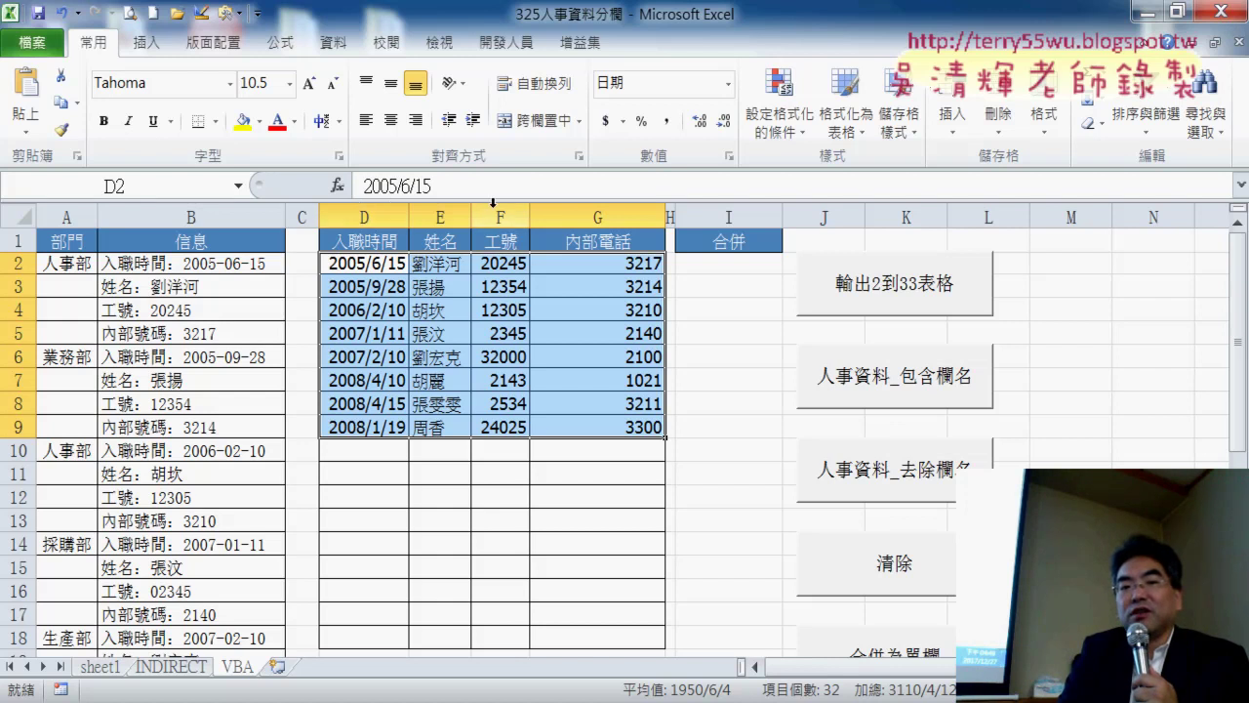
pyautogui.click(382, 263)
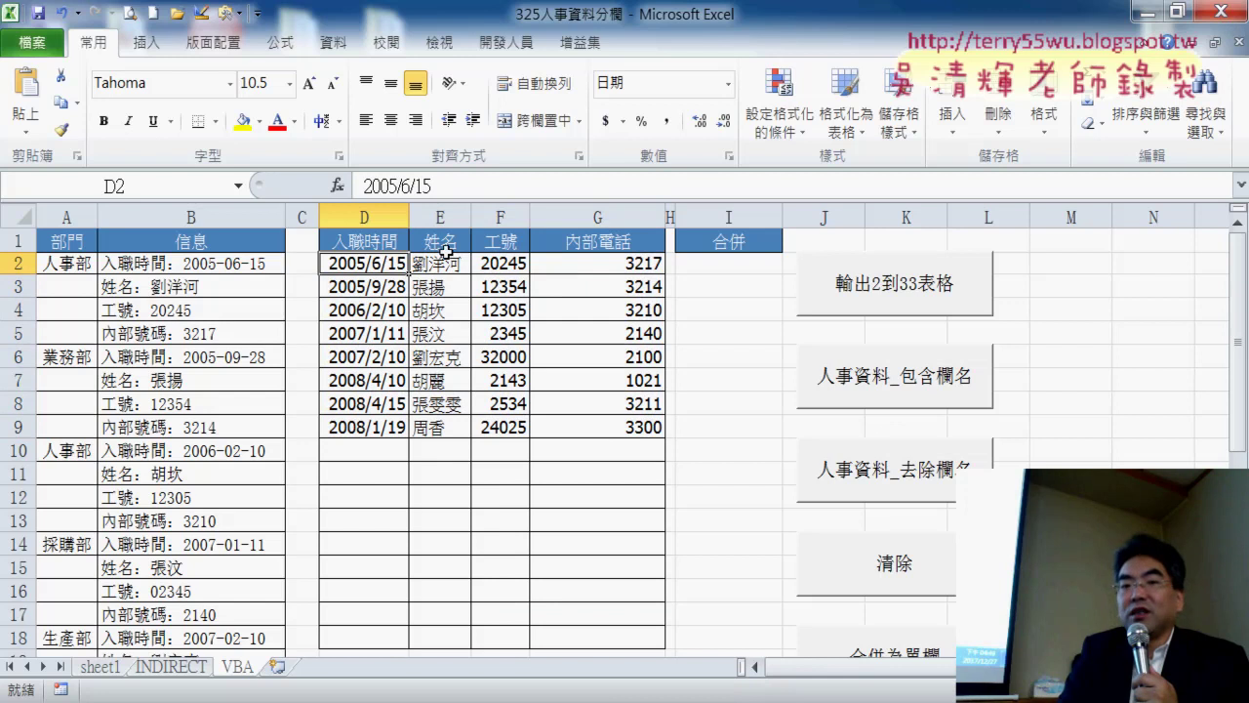
pyautogui.click(747, 267)
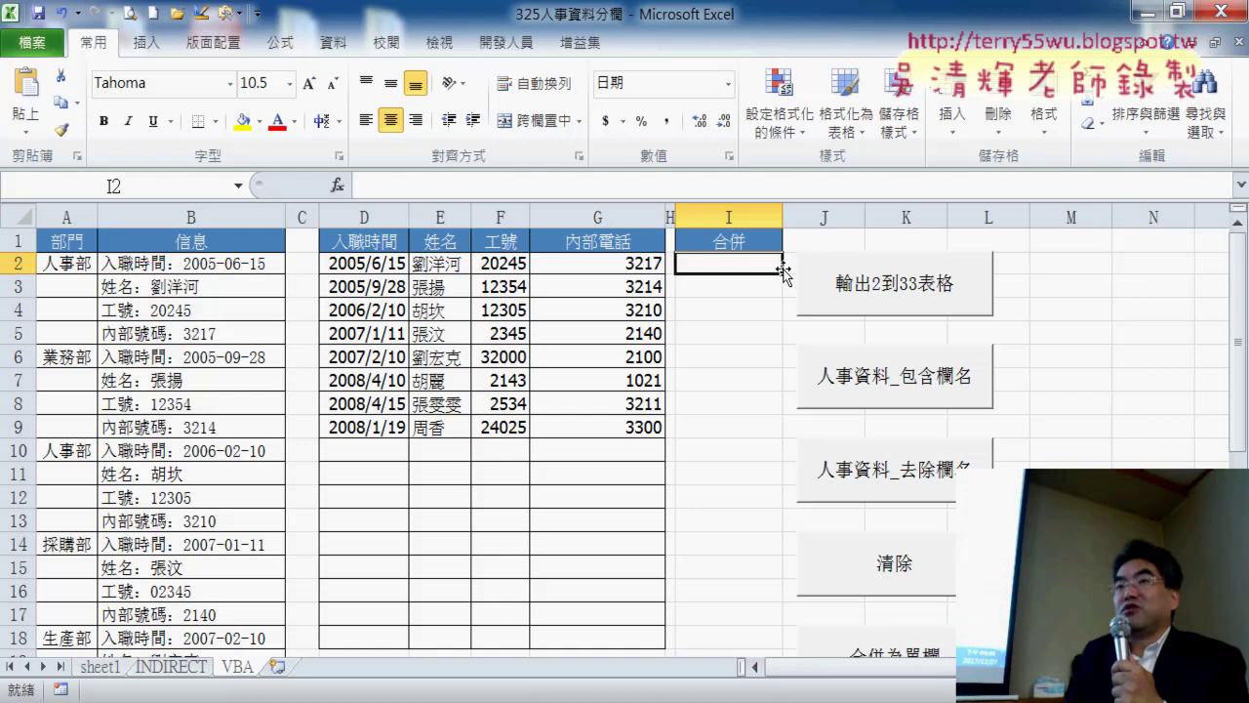
pyautogui.scroll(-2, 1001, 380)
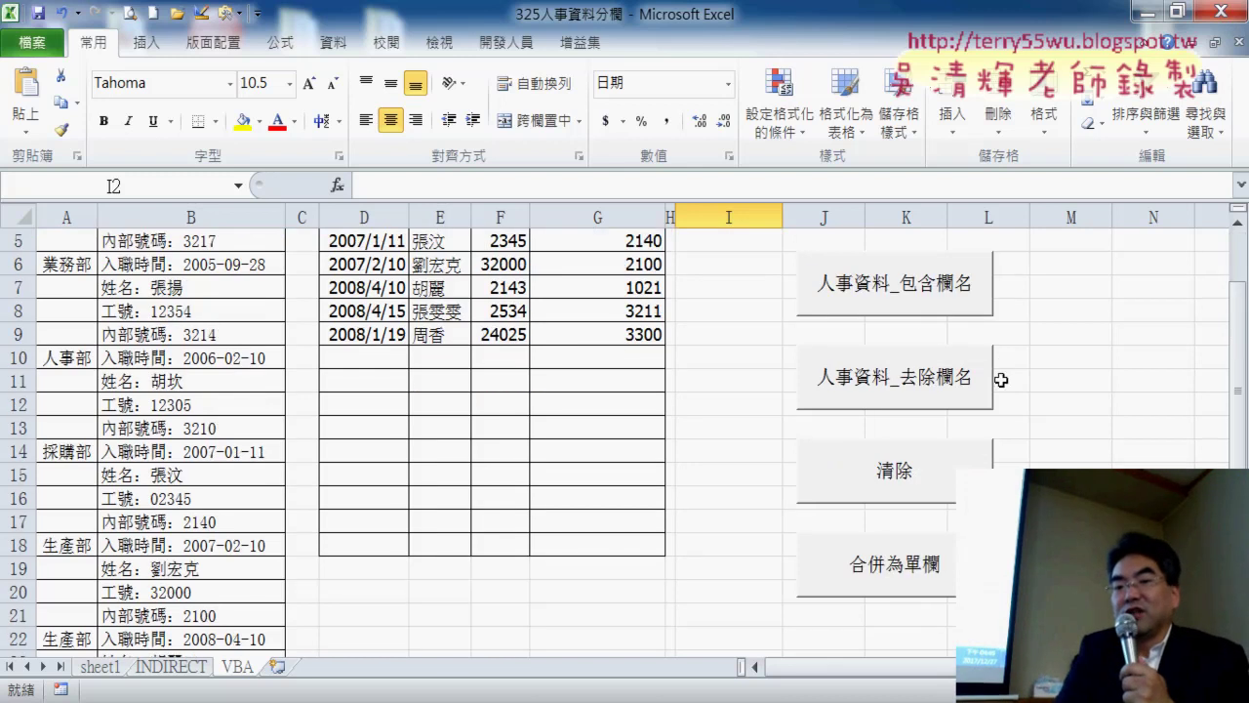
# Open the 合併為單欄 macro's code from its button and delete its existing body lines.
pyautogui.rightClick(920, 599)
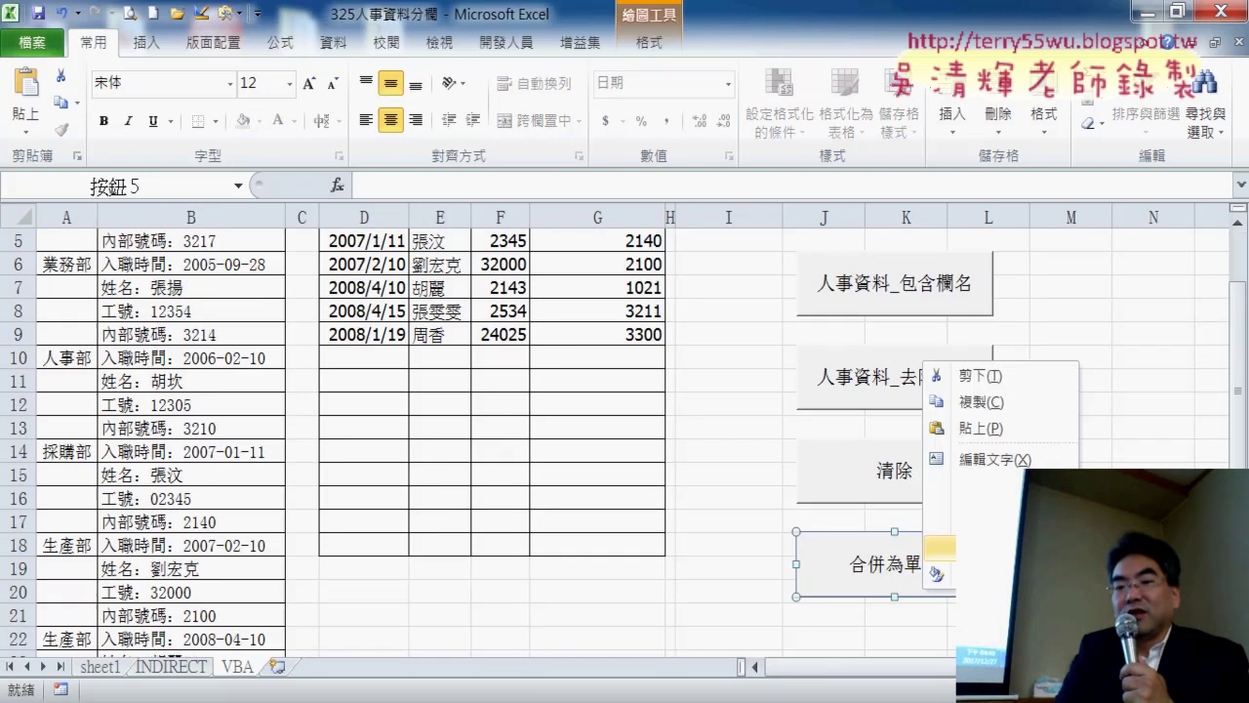
pyautogui.click(939, 548)
pyautogui.click(1185, 364)
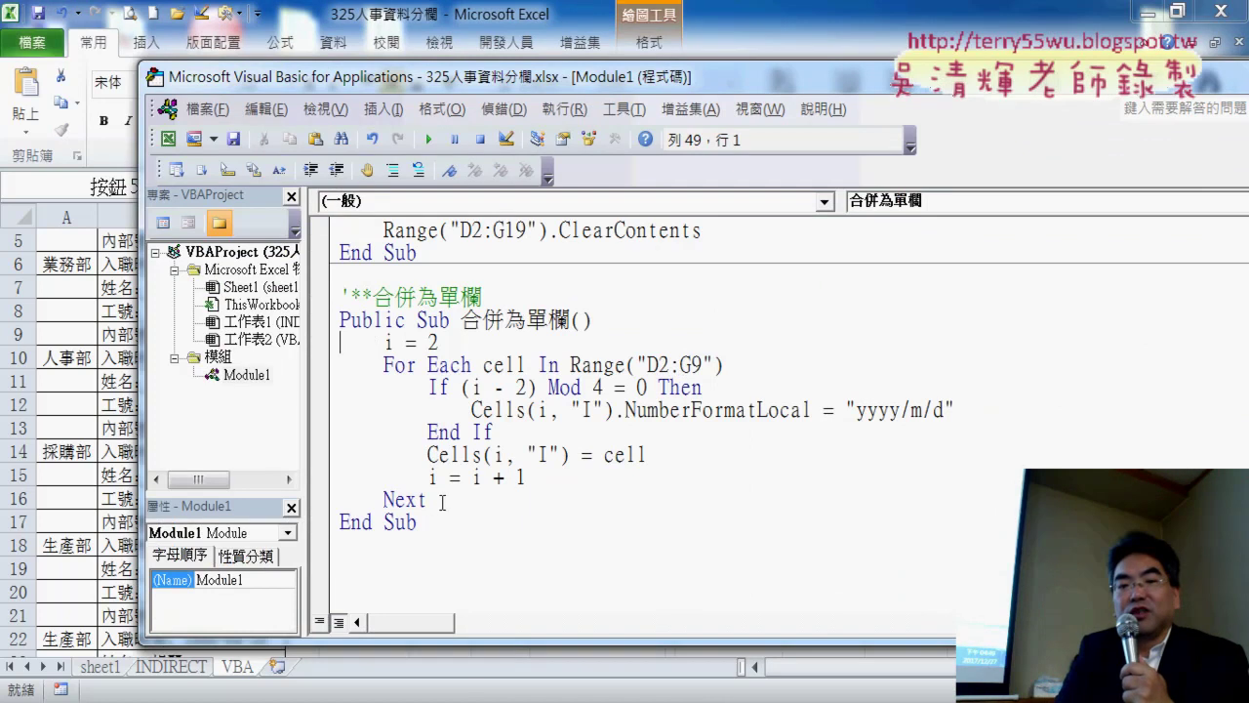
pyautogui.moveTo(427, 499); pyautogui.dragTo(340, 341)
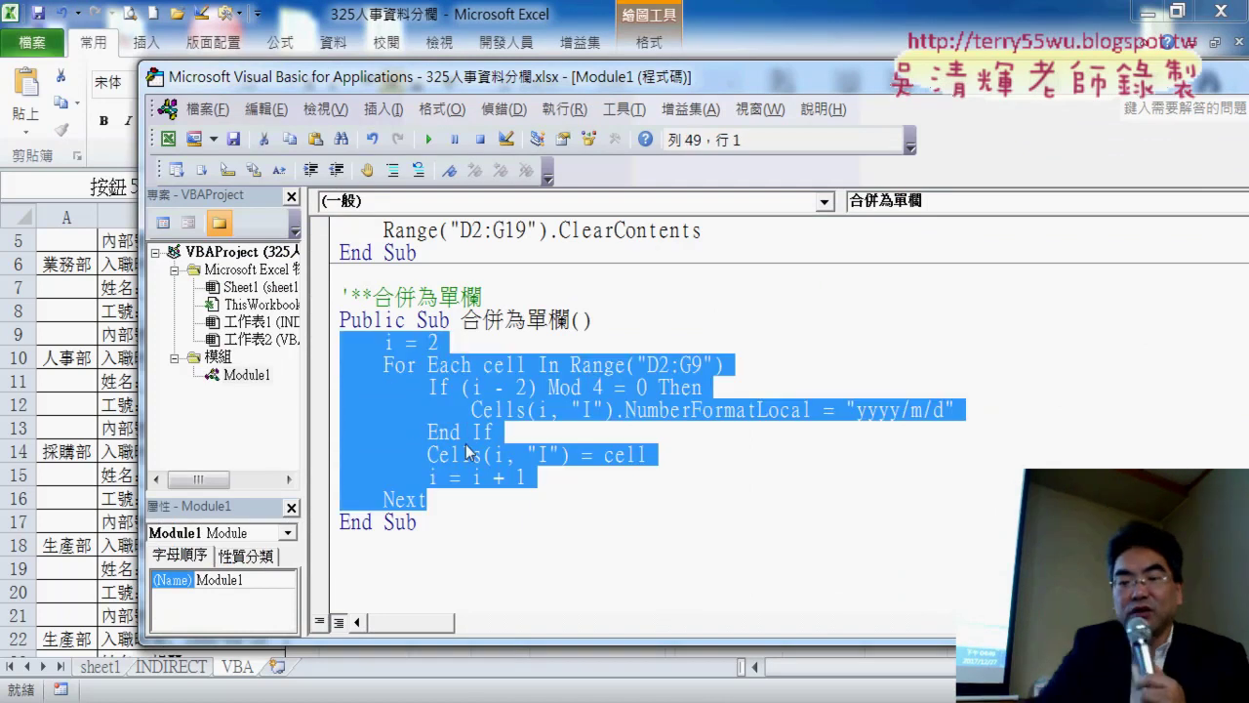
pyautogui.press('Delete')
# Copy the nested i/j loop code from 輸出2到33表格 and paste it into 合併為單欄.
pyautogui.scroll(3, 491, 449)
pyautogui.scroll(3, 625, 382)
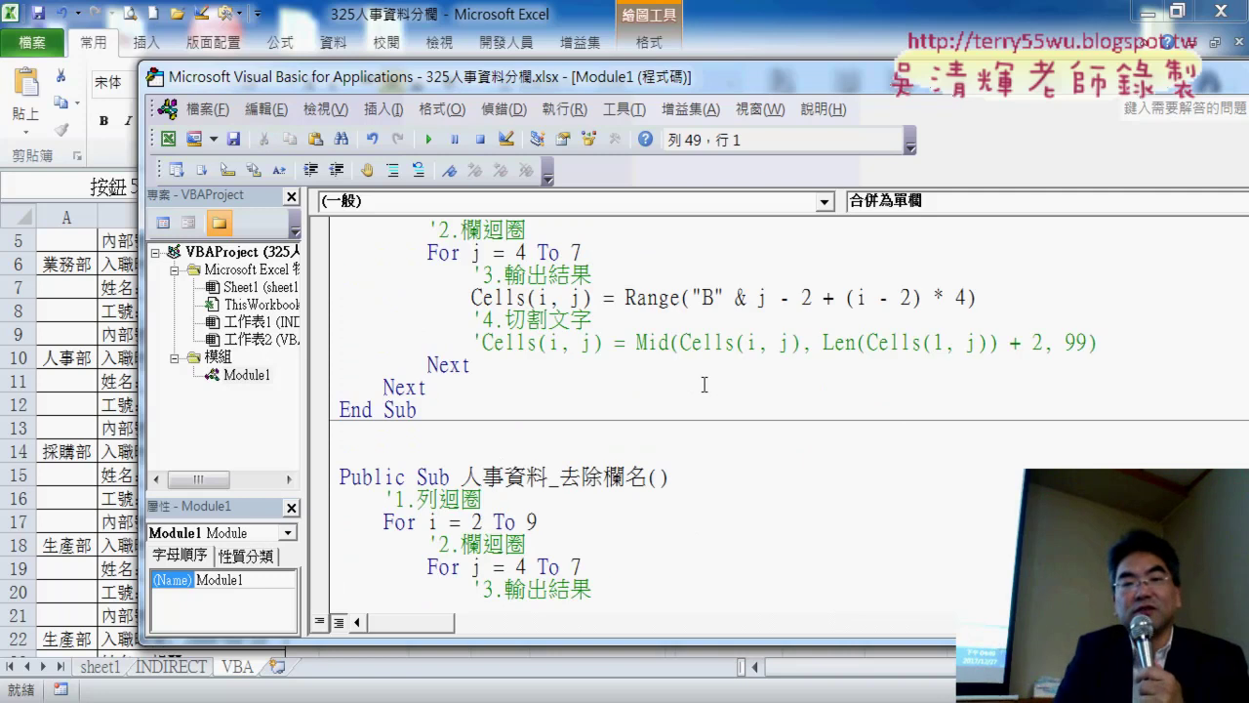
pyautogui.scroll(3, 704, 381)
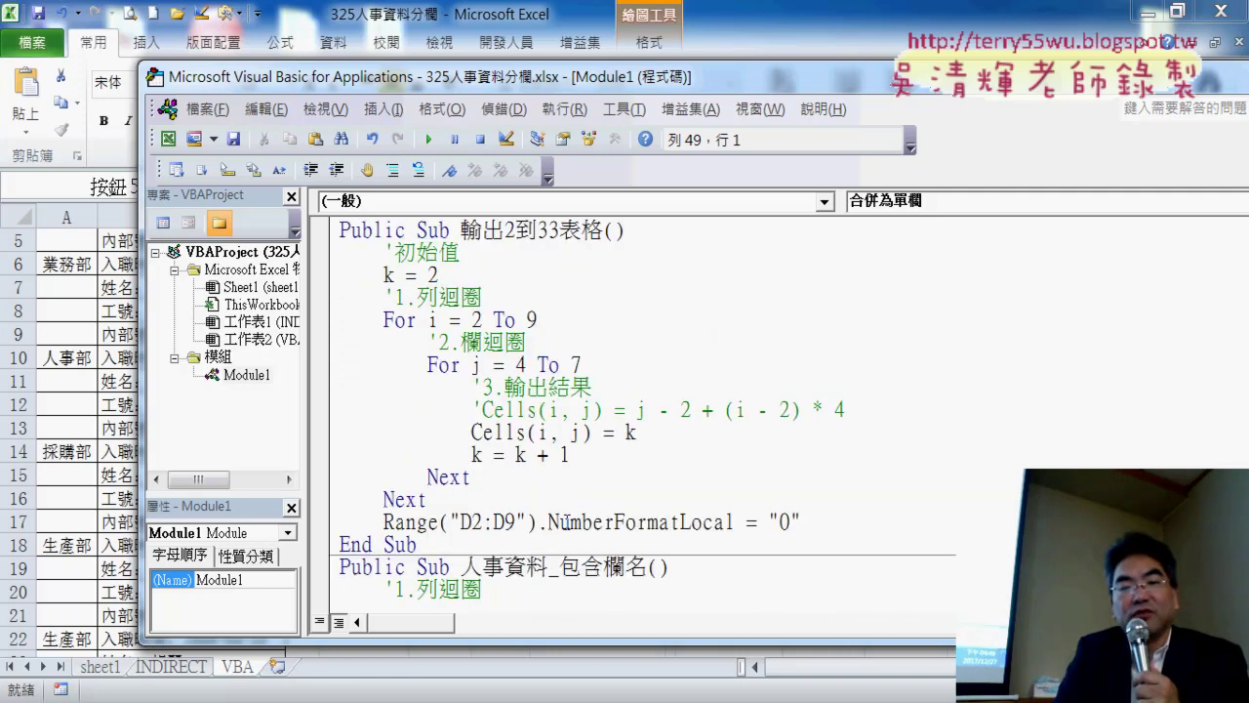
pyautogui.moveTo(494, 499); pyautogui.dragTo(340, 252)
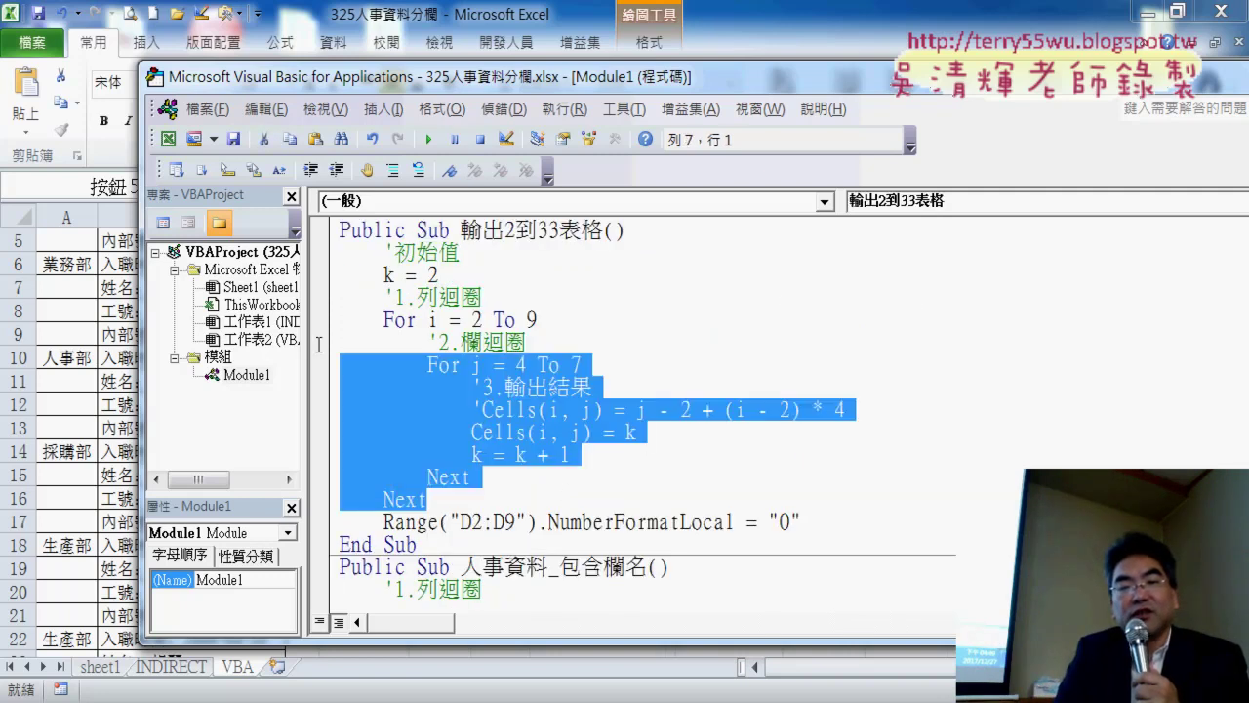
pyautogui.rightClick(375, 322)
pyautogui.click(429, 360)
pyautogui.scroll(-10, 452, 348)
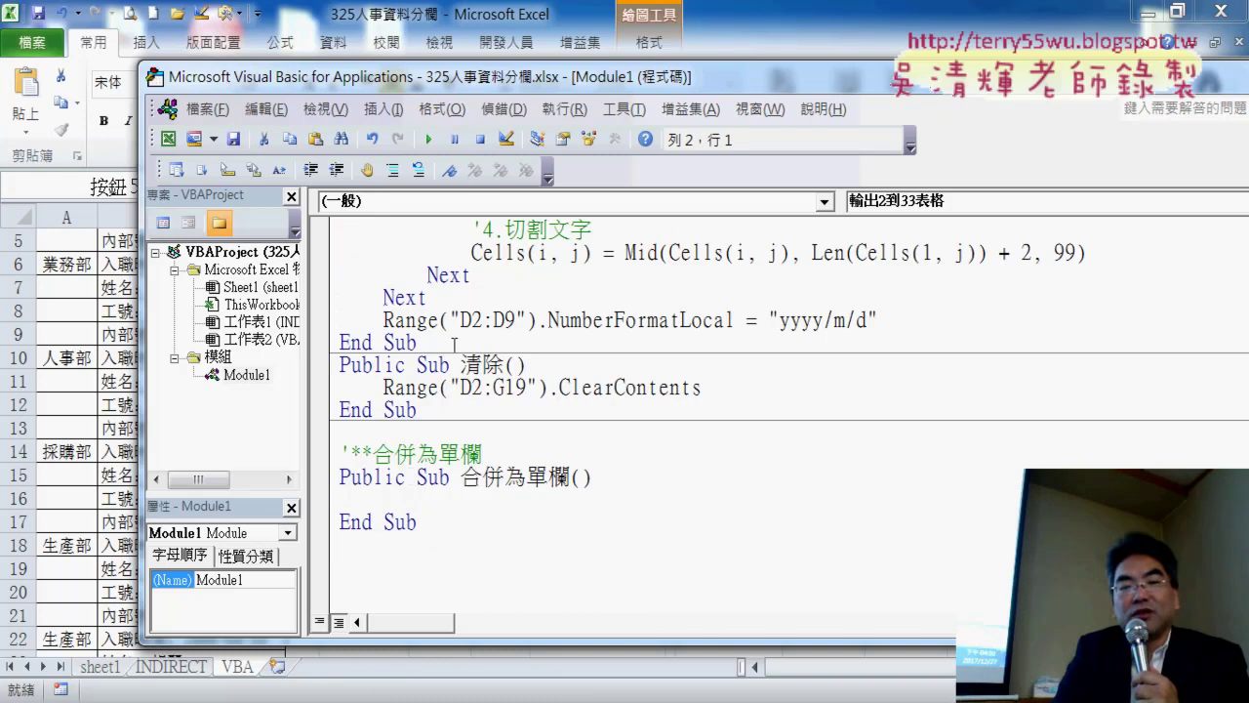
pyautogui.click(362, 497)
pyautogui.rightClick(362, 498)
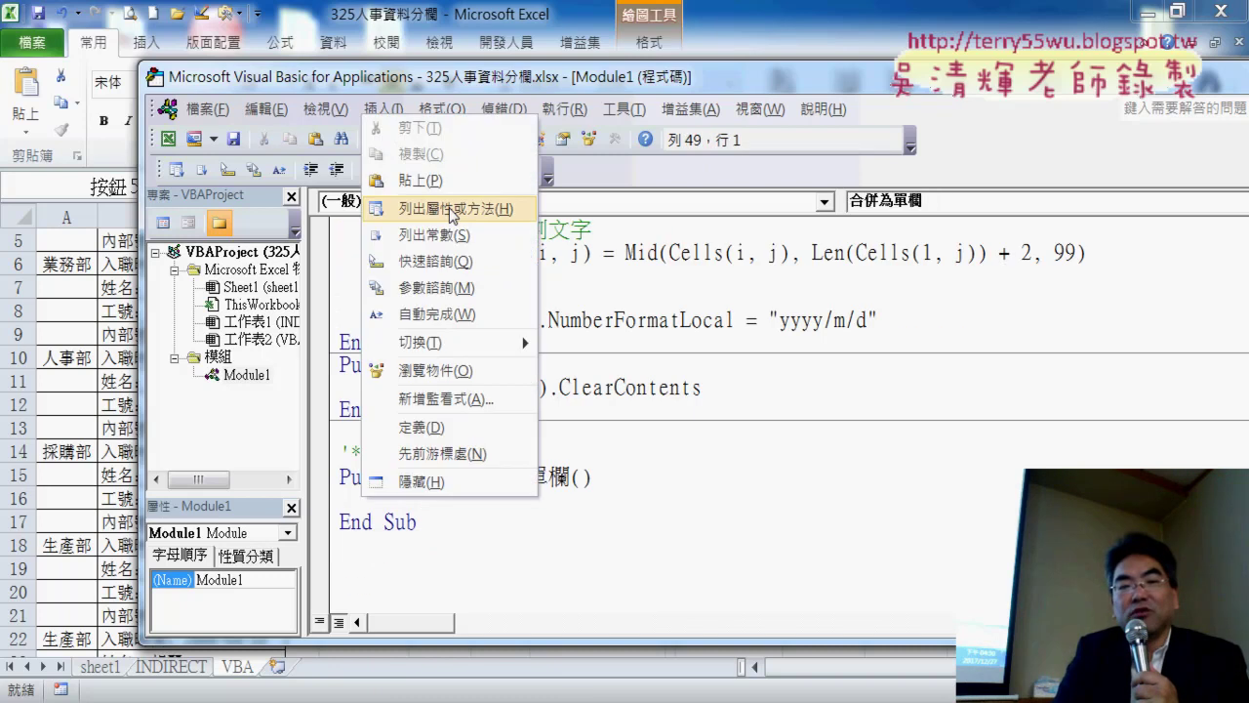
pyautogui.click(385, 170)
pyautogui.scroll(-1, 578, 353)
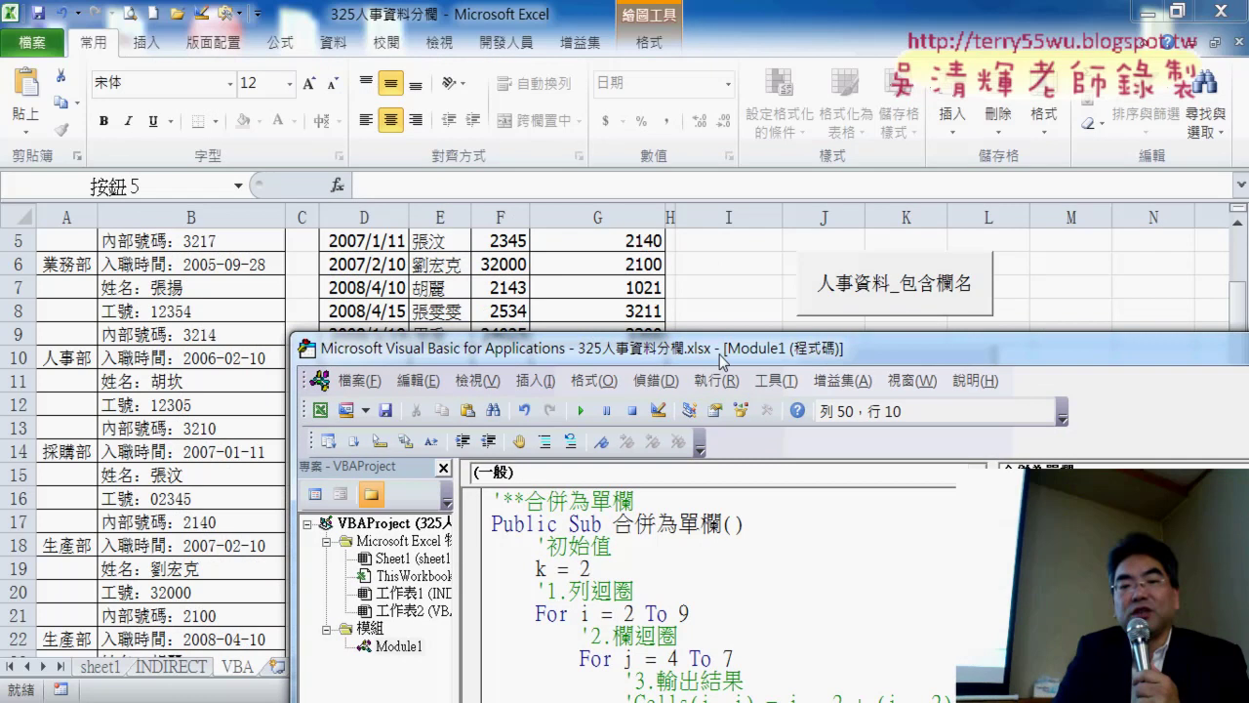
# Delete the old commented formula line and pull Cells(i, j) = k up into its place.
pyautogui.moveTo(720, 354); pyautogui.dragTo(734, 97)
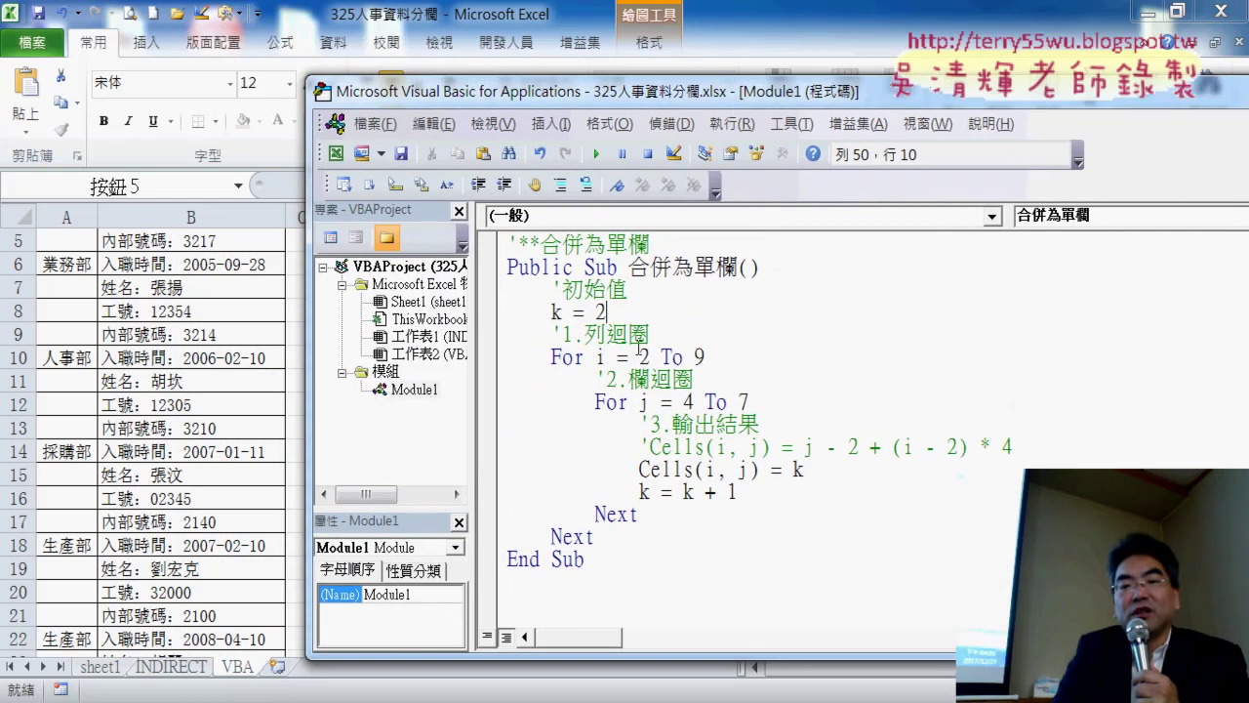
pyautogui.click(607, 357)
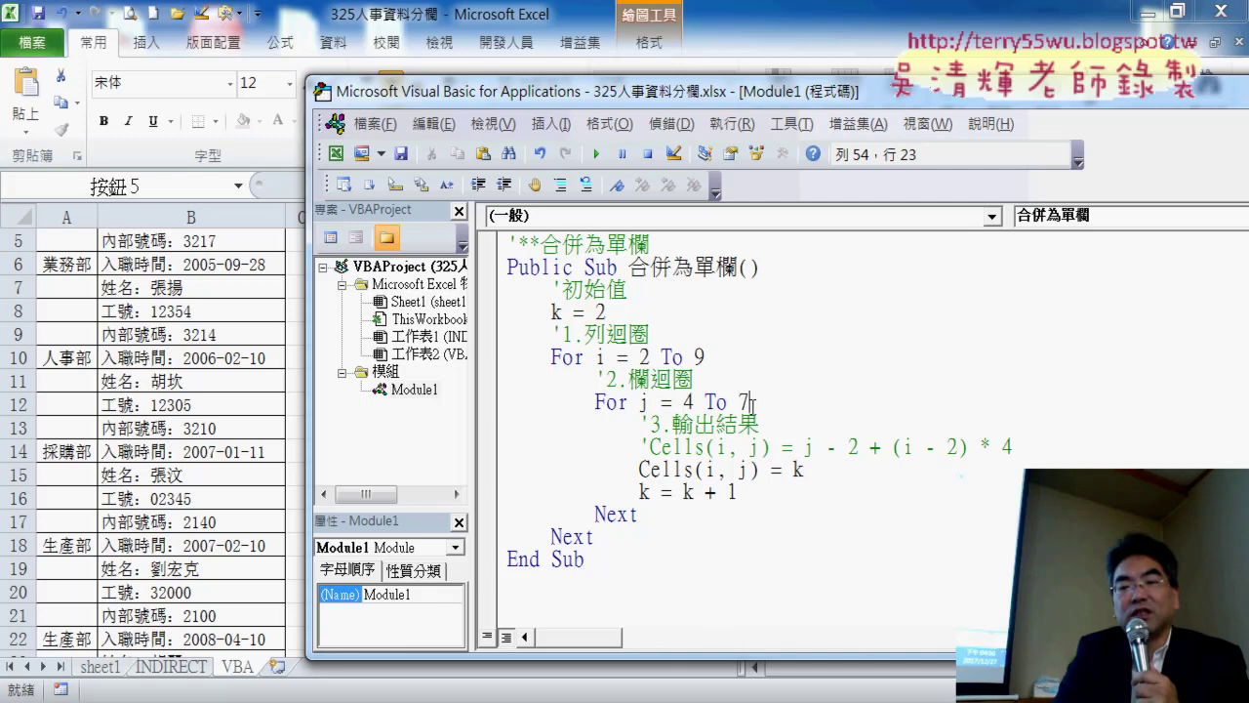
pyautogui.moveTo(1042, 448); pyautogui.dragTo(636, 448)
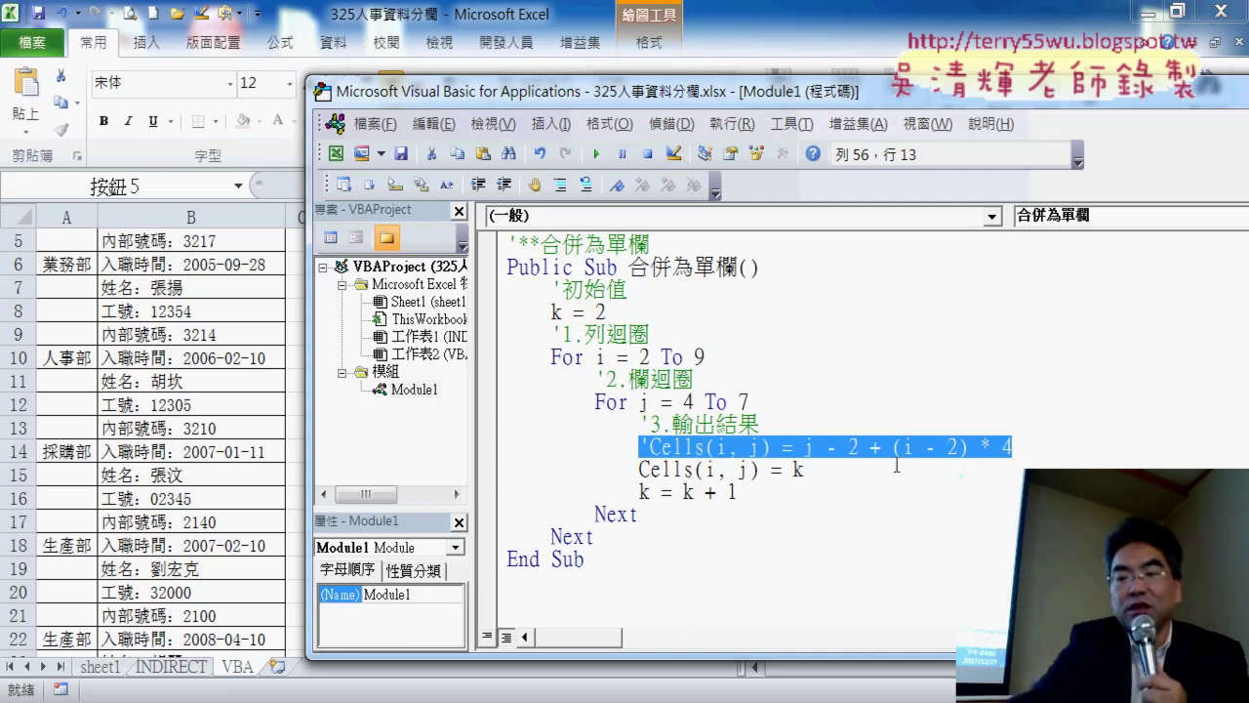
pyautogui.press('Delete')
pyautogui.press('Delete')
pyautogui.press('BackSpace')
pyautogui.press('BackSpace')
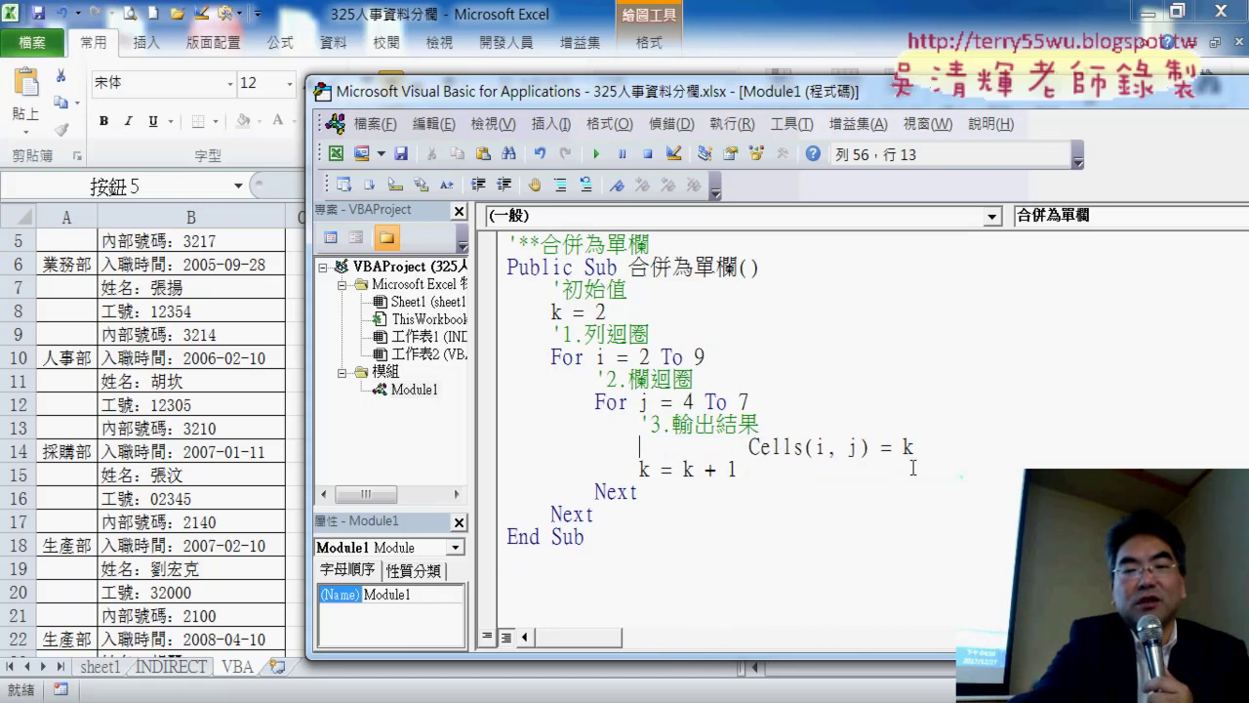
pyautogui.press('BackSpace')
pyautogui.press('BackSpace')
pyautogui.press('BackSpace')
pyautogui.press('BackSpace')
pyautogui.press('BackSpace')
pyautogui.press('BackSpace')
pyautogui.press('BackSpace')
pyautogui.press('BackSpace')
pyautogui.press('BackSpace')
pyautogui.press('Delete')
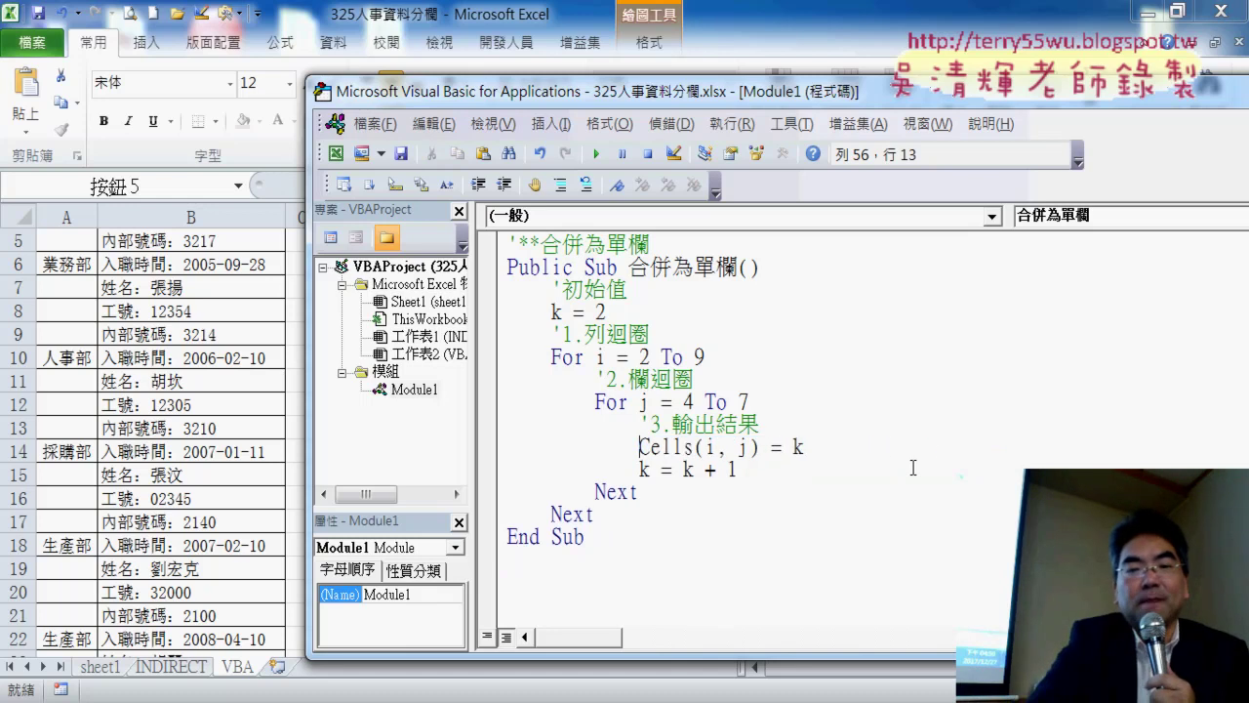
# Rewrite the output line as Cells(k, "I") = Cells(i, j).
pyautogui.moveTo(732, 102); pyautogui.dragTo(602, 321)
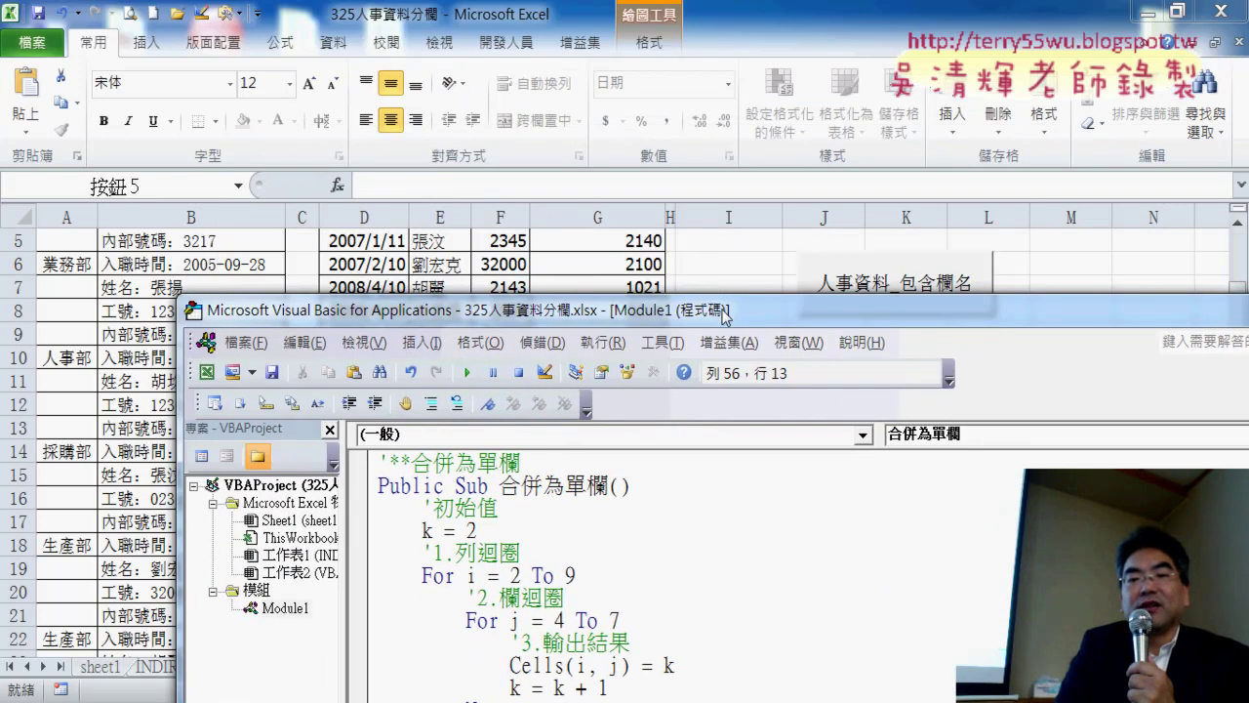
pyautogui.moveTo(724, 311); pyautogui.dragTo(716, 267)
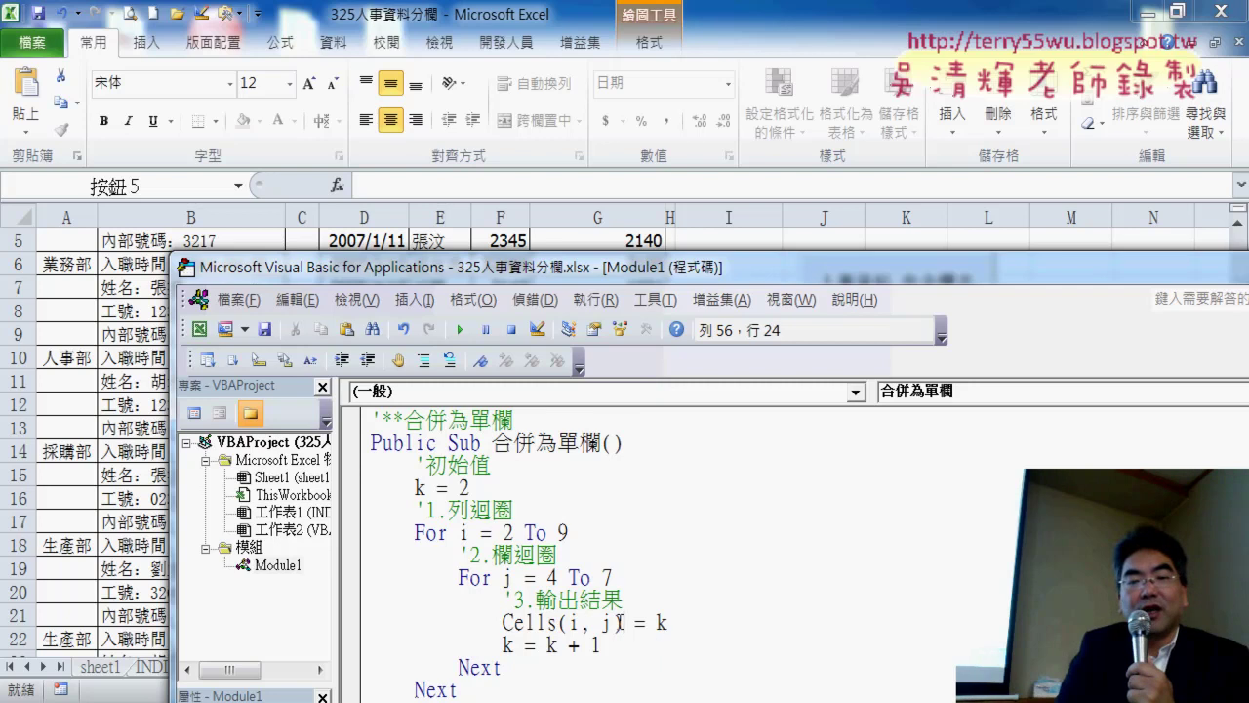
pyautogui.moveTo(622, 622); pyautogui.dragTo(515, 621)
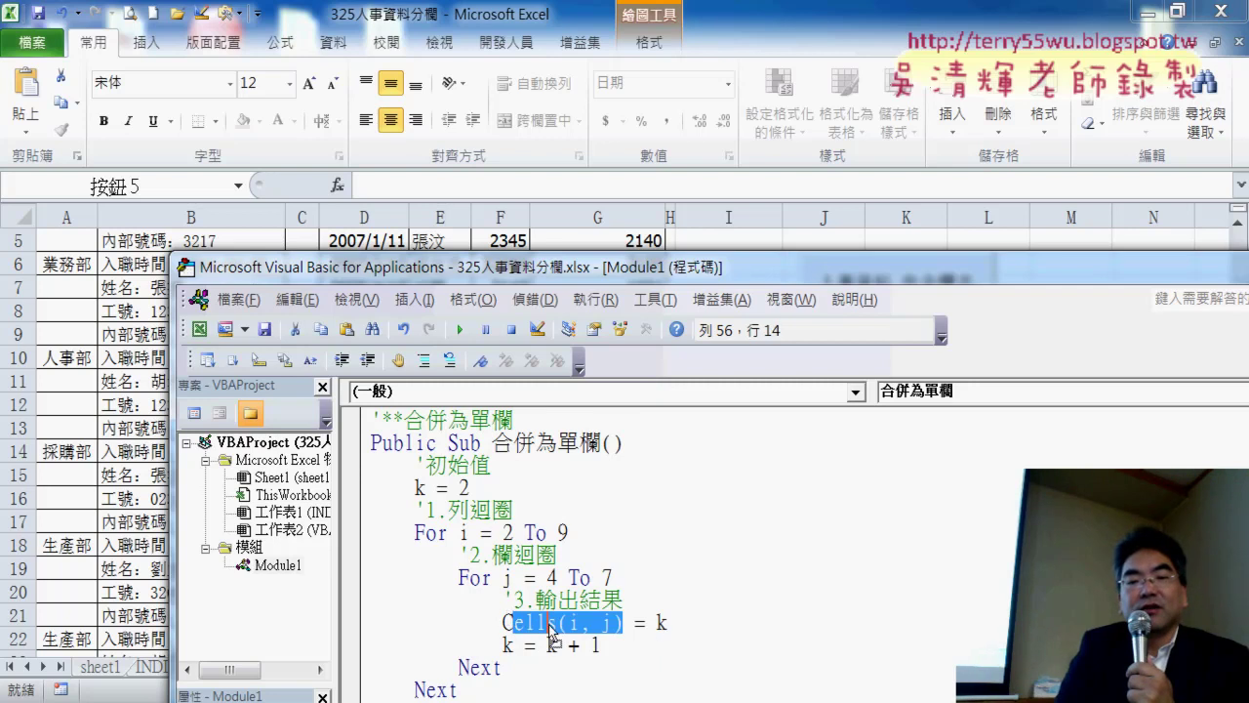
pyautogui.moveTo(634, 623); pyautogui.dragTo(517, 621)
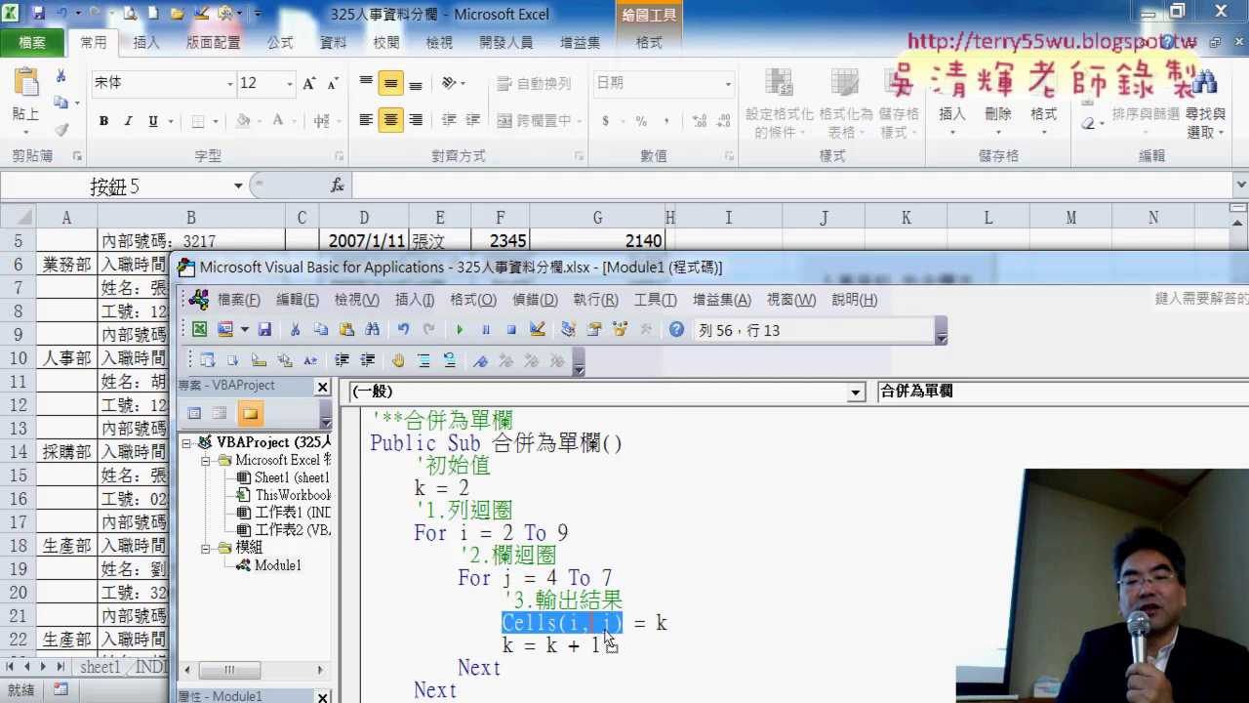
pyautogui.moveTo(607, 634); pyautogui.dragTo(683, 629)
pyautogui.moveTo(547, 622); pyautogui.dragTo(506, 622)
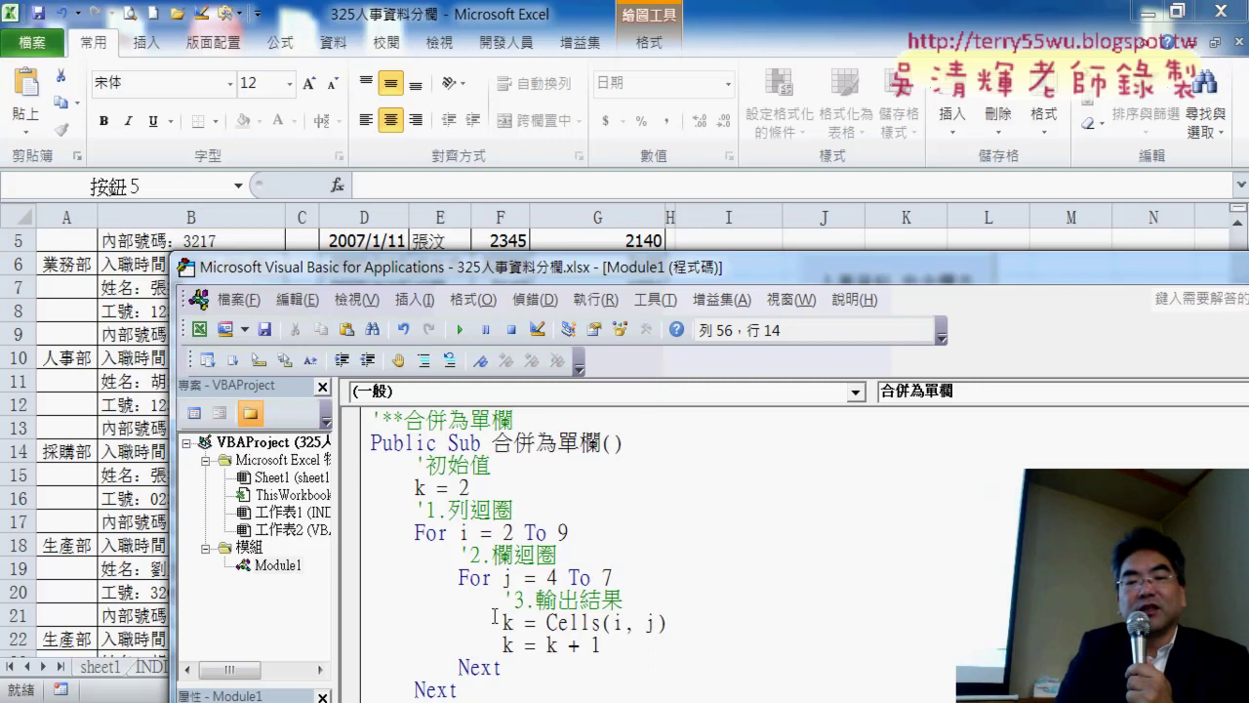
pyautogui.click(496, 617)
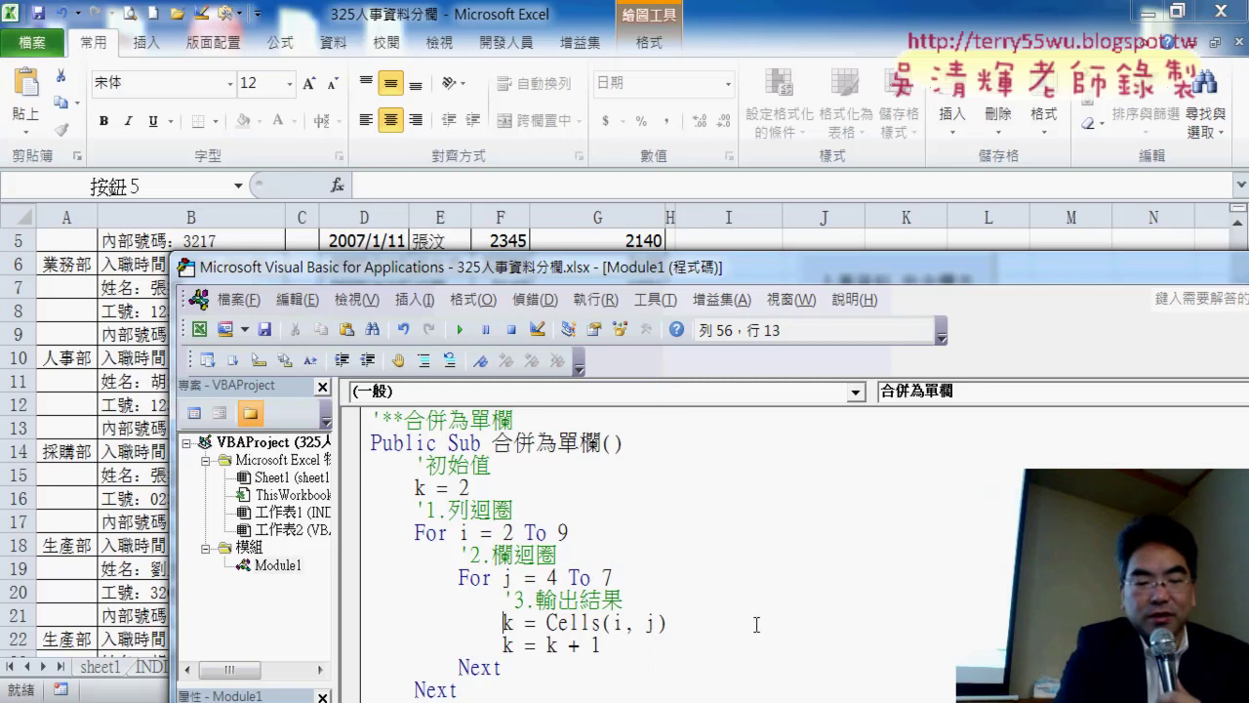
pyautogui.write('cells')
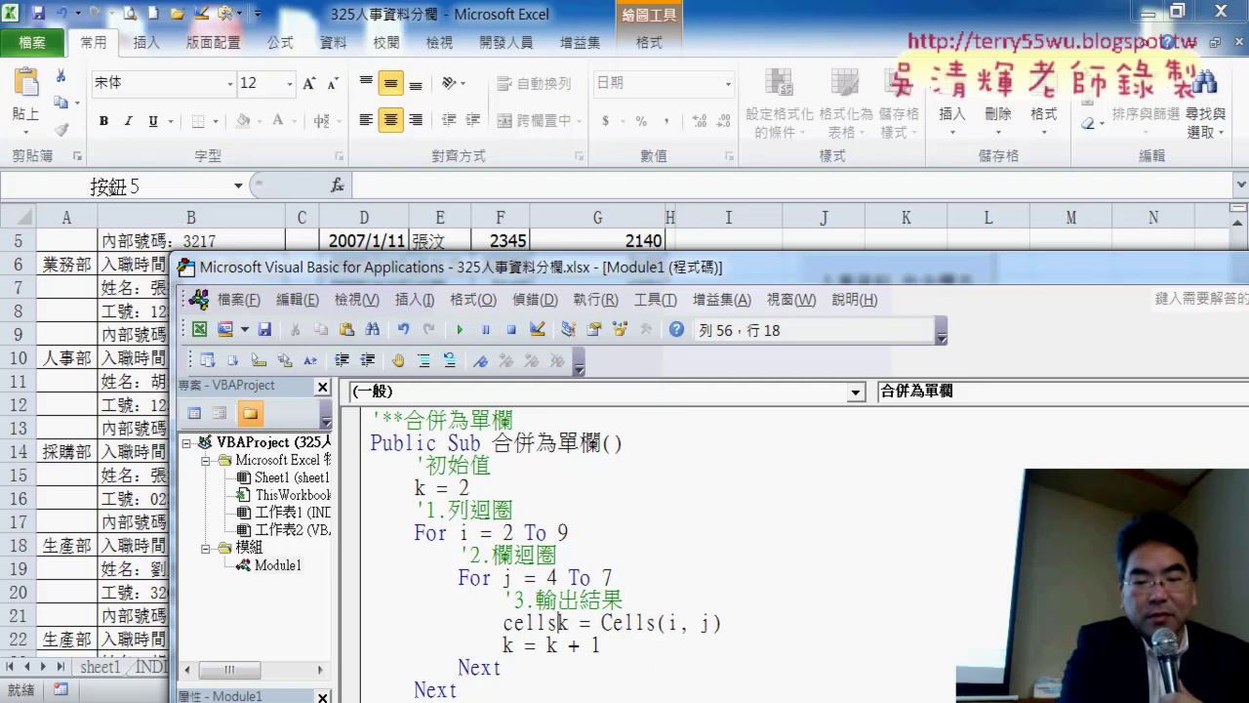
pyautogui.write('(')
pyautogui.press('Right')
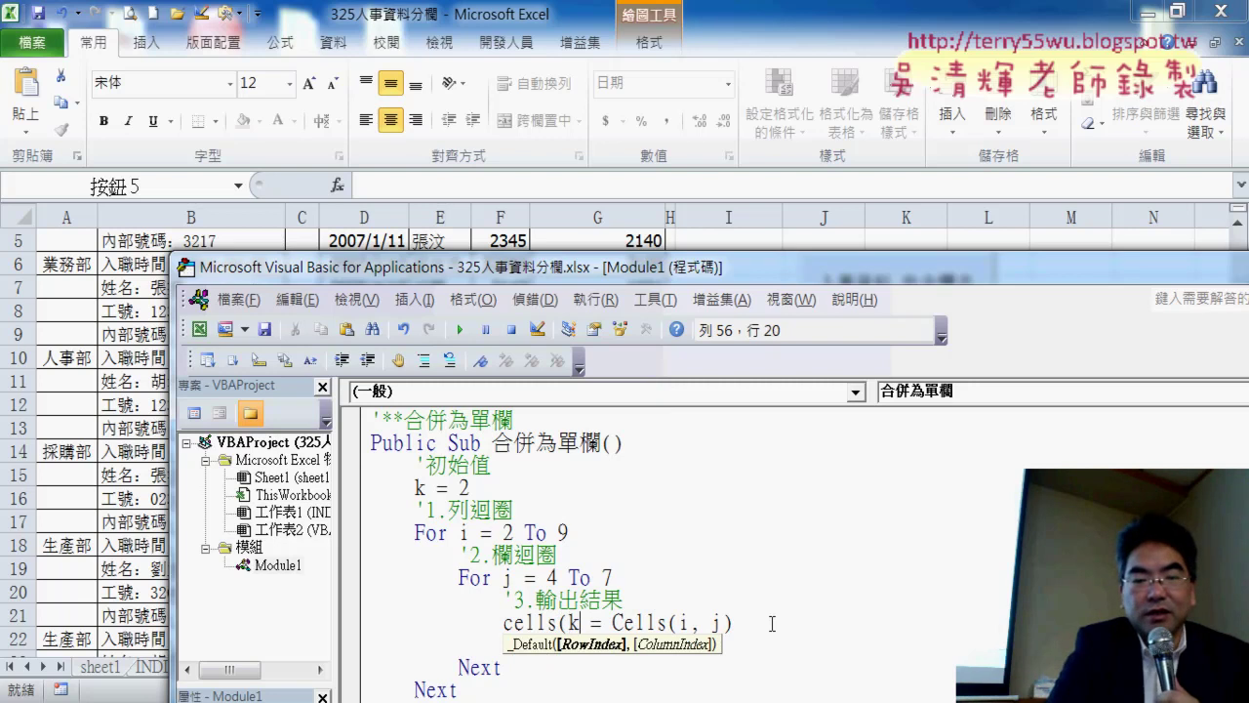
pyautogui.write(', ')
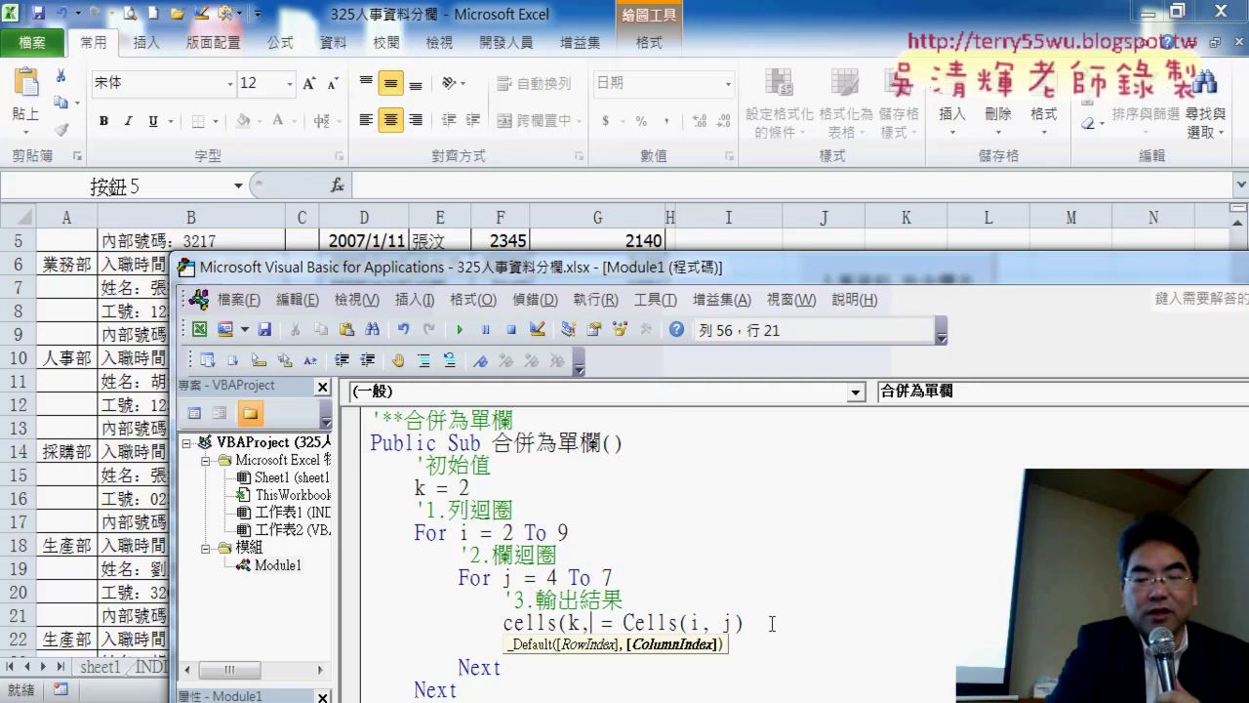
pyautogui.write('"I"')
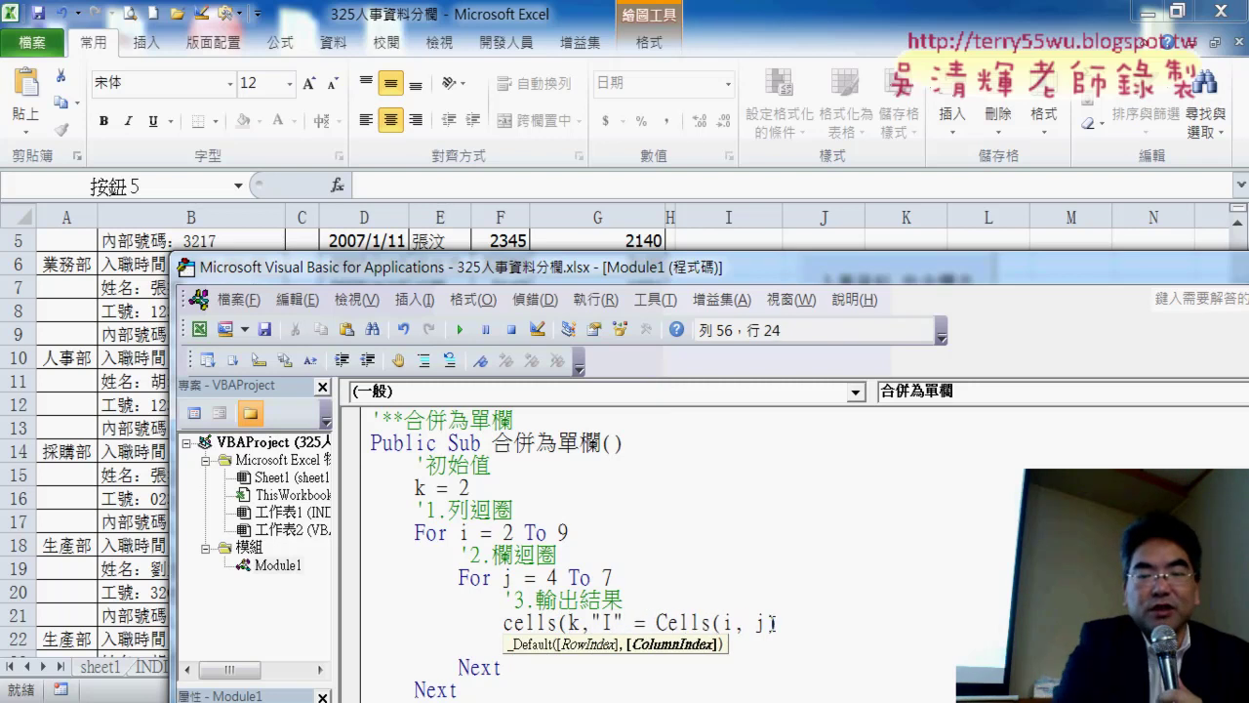
pyautogui.write(')')
pyautogui.press('Tab')
pyautogui.write('k = k + 1')
pyautogui.click(930, 506)
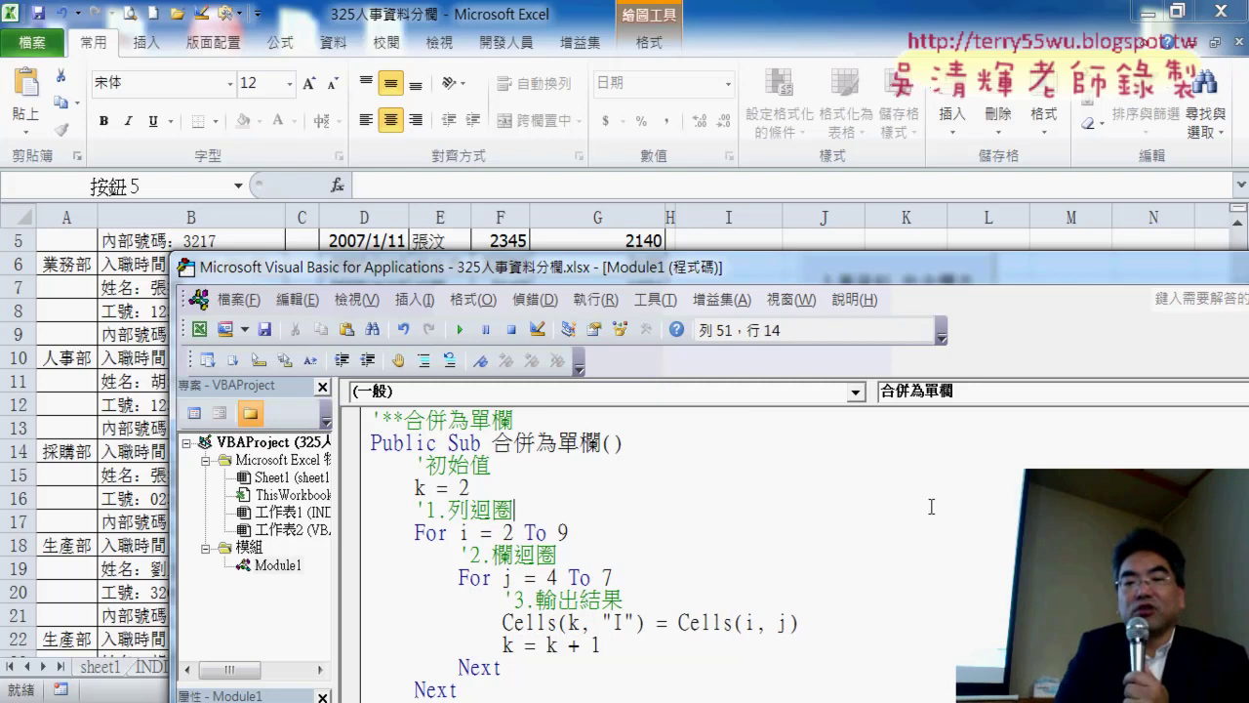
# Check the k counter increment line, then arrange the editor window above the worksheet.
pyautogui.moveTo(602, 643); pyautogui.dragTo(505, 644)
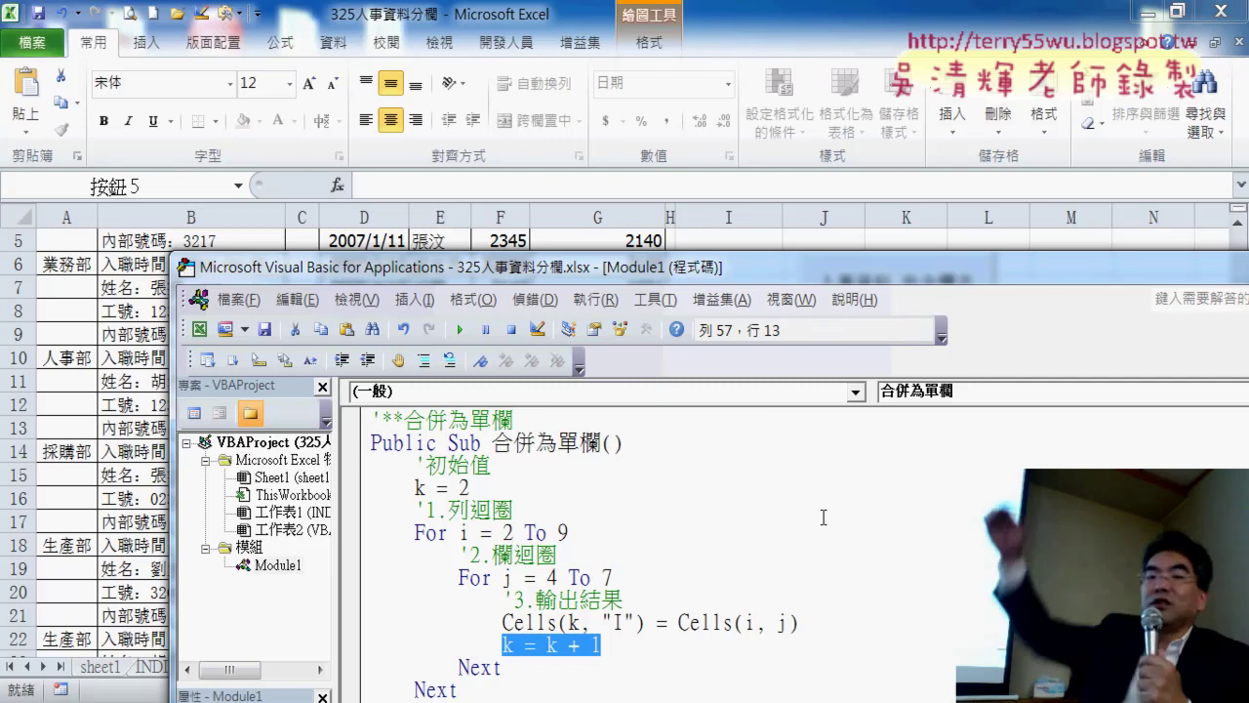
pyautogui.moveTo(693, 271); pyautogui.dragTo(701, 326)
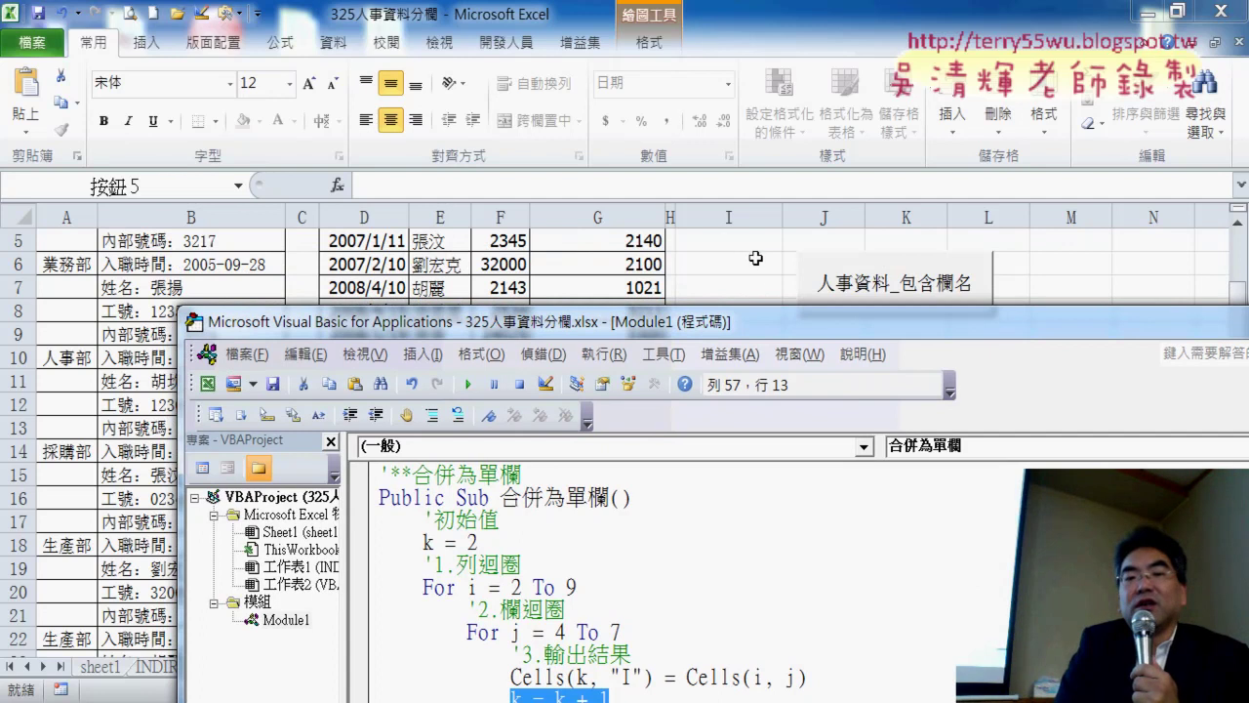
pyautogui.click(751, 290)
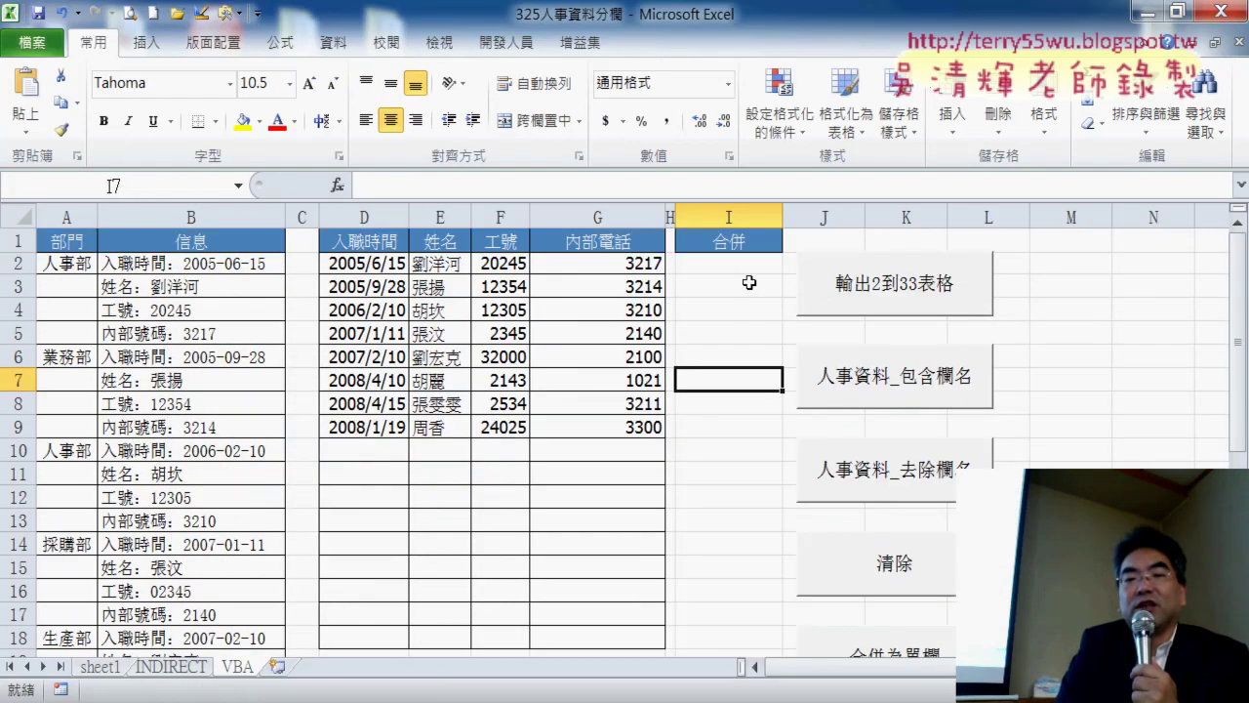
pyautogui.click(536, 647)
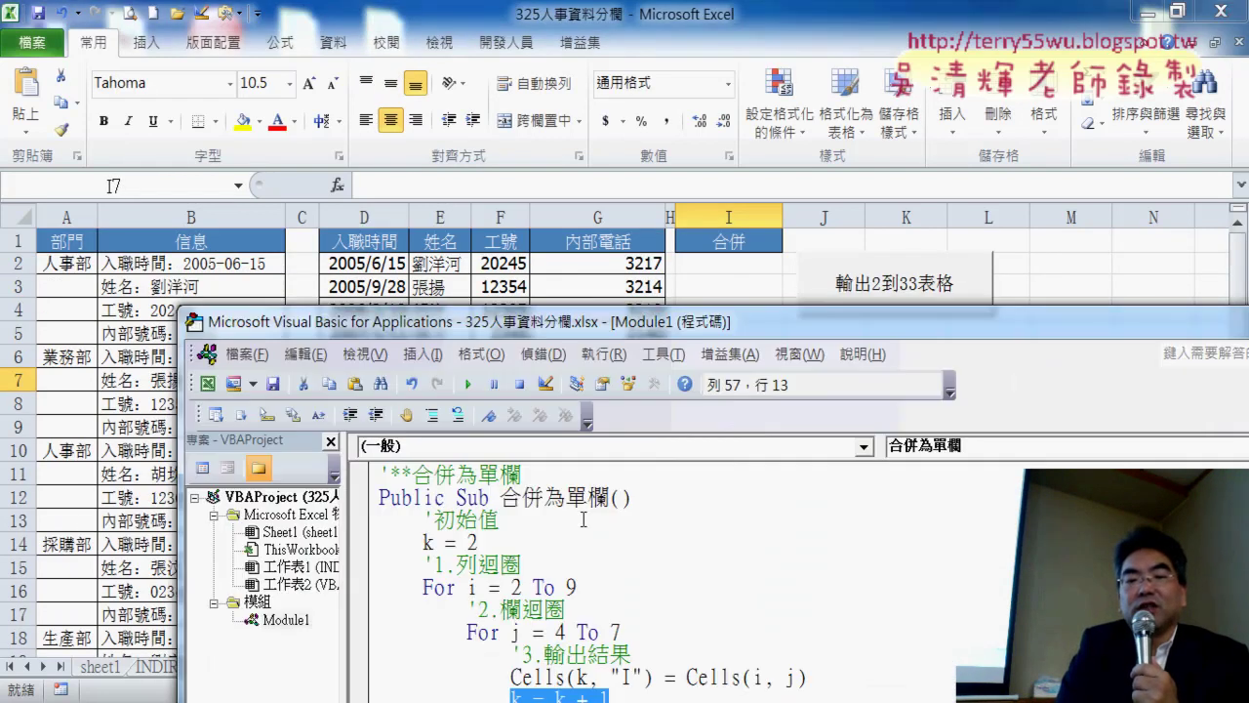
pyautogui.moveTo(592, 331); pyautogui.dragTo(581, 88)
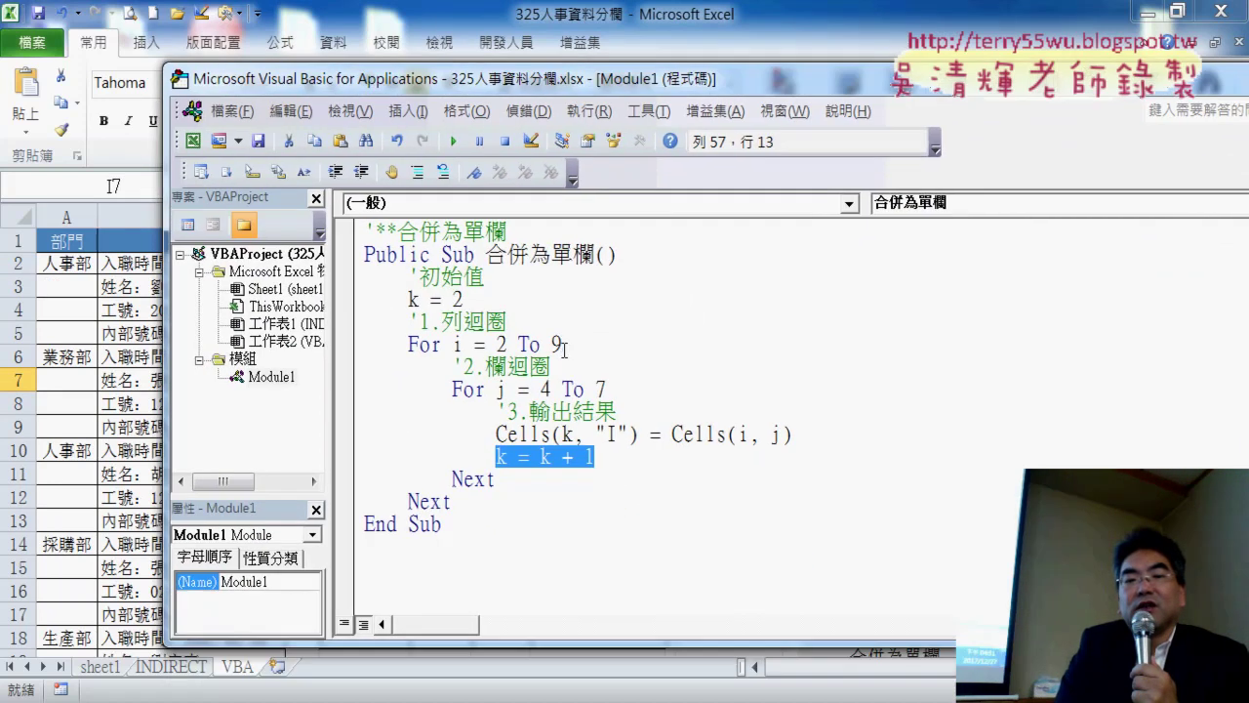
# Review the loop body, then put a breakpoint on the Cells(k, "I") = Cells(i, j) line.
pyautogui.click(564, 344)
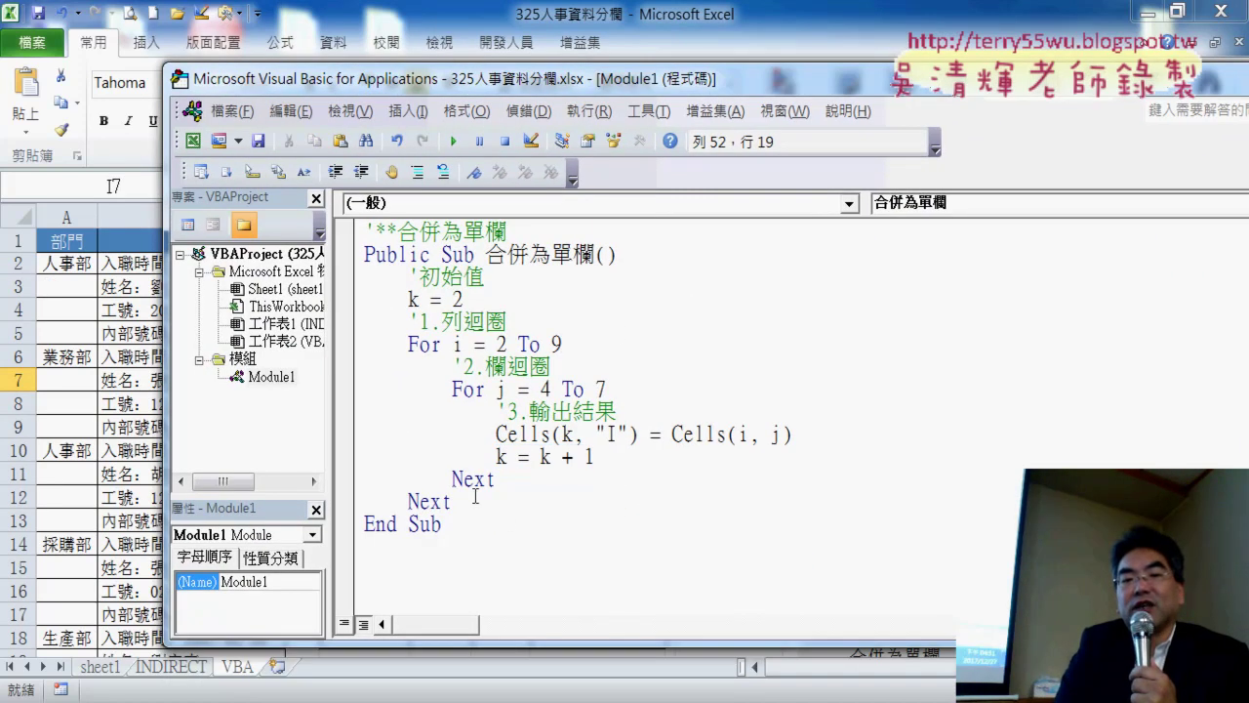
pyautogui.moveTo(452, 480); pyautogui.dragTo(364, 276)
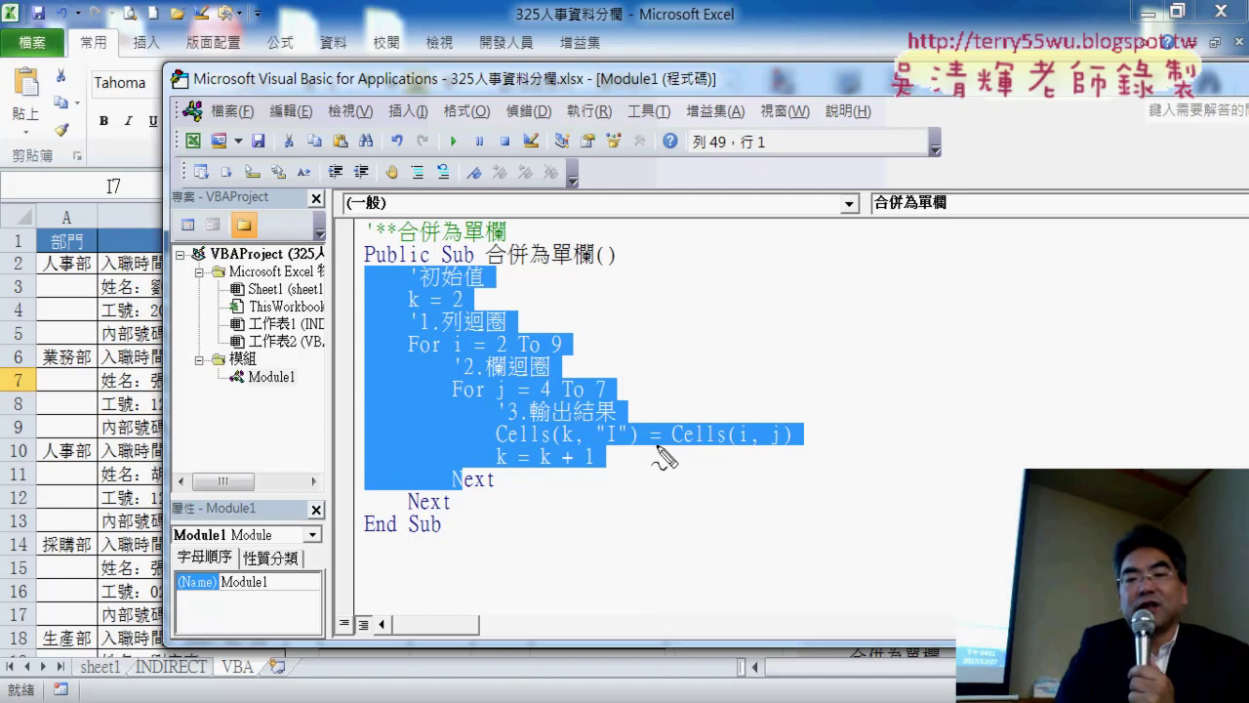
pyautogui.moveTo(685, 452); pyautogui.dragTo(784, 451)
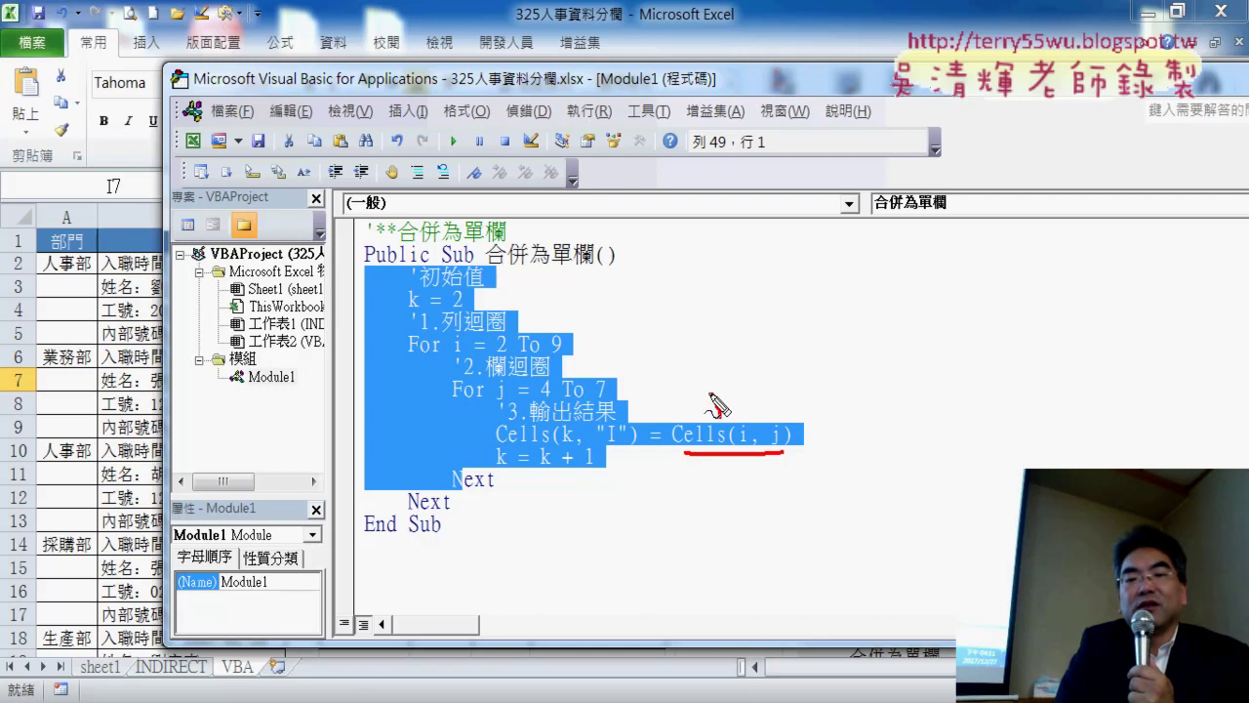
pyautogui.moveTo(720, 417)
pyautogui.mouseDown()
pyautogui.moveTo(611, 395)
pyautogui.moveTo(630, 395)
pyautogui.mouseUp()
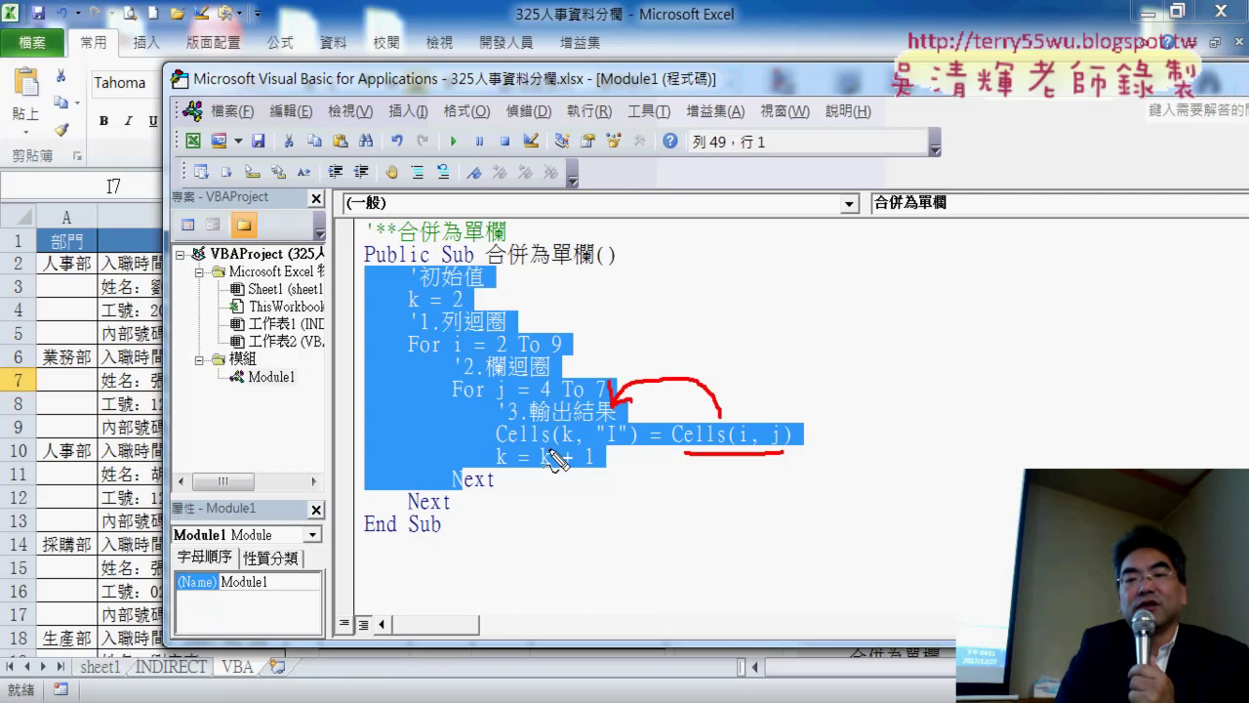
pyautogui.moveTo(507, 448); pyautogui.dragTo(625, 448)
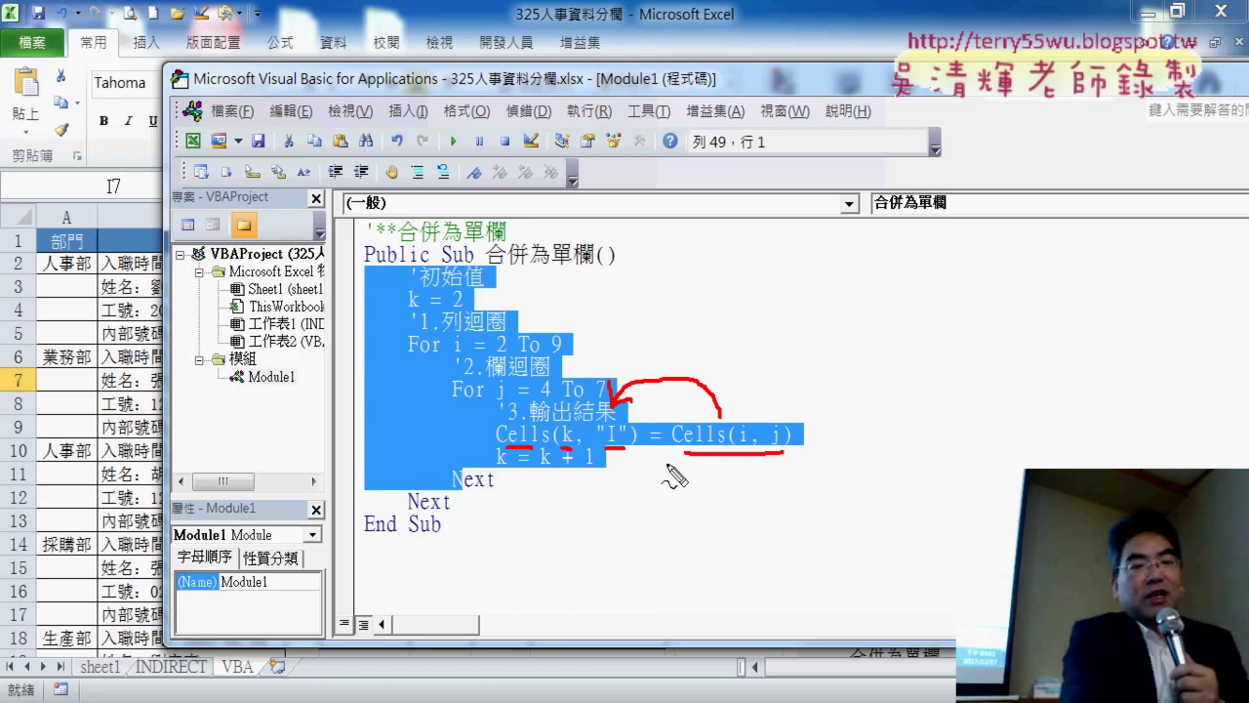
pyautogui.press('Escape')
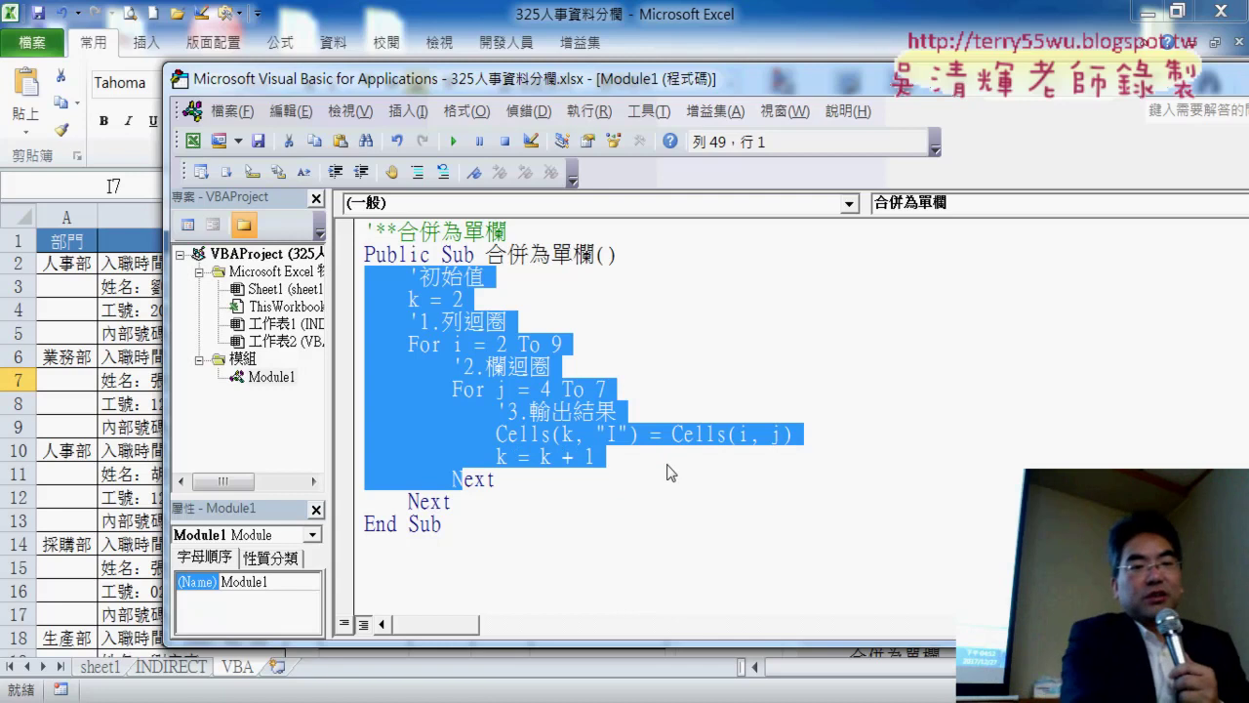
pyautogui.press('Left')
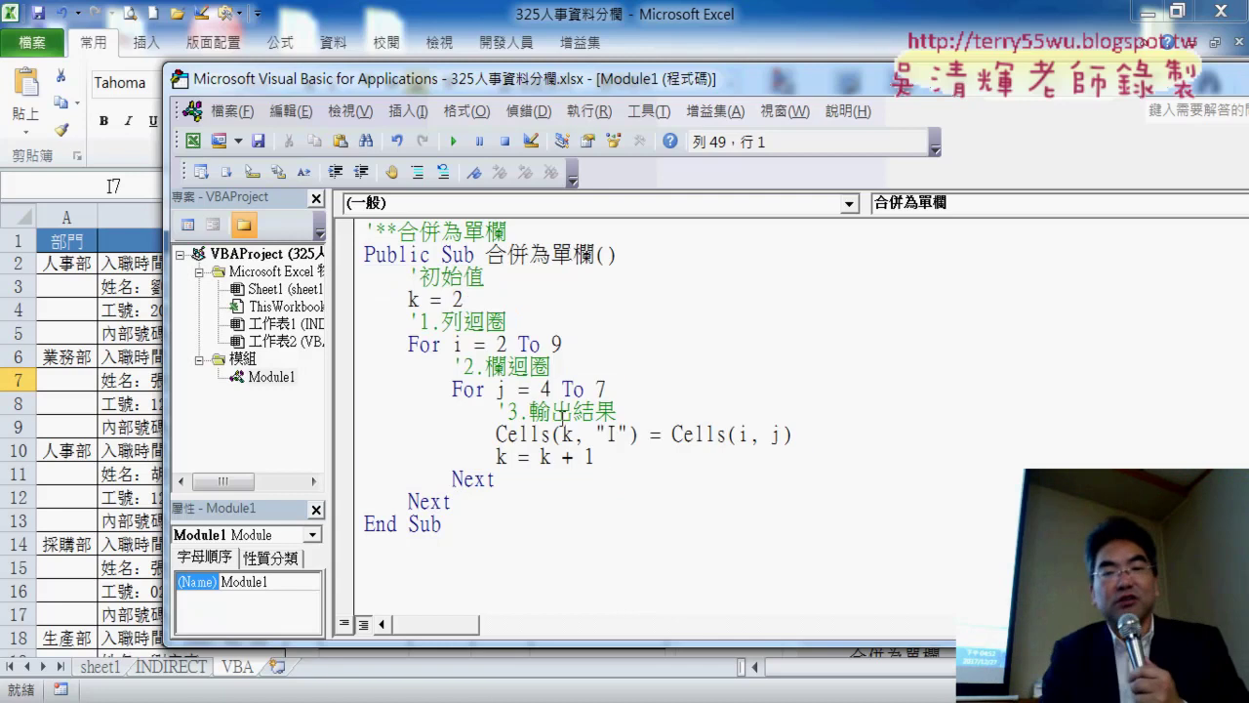
pyautogui.click(348, 435)
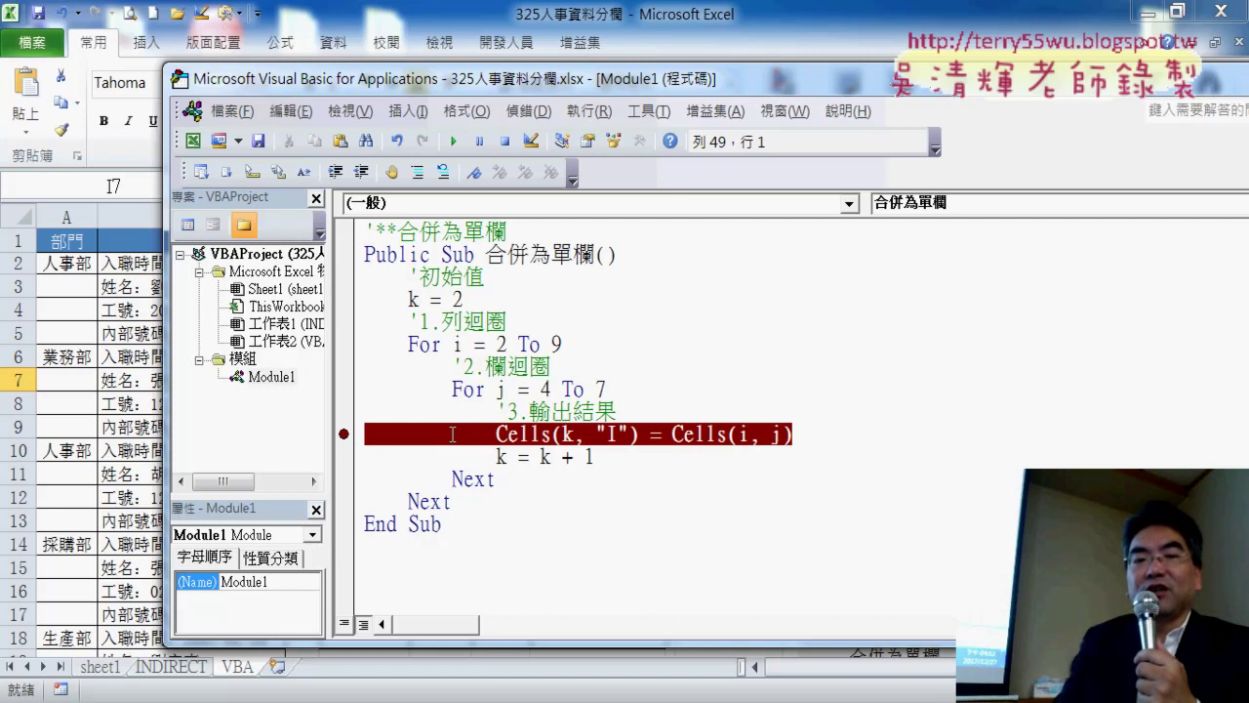
# Clear the Cells(k, "I") breakpoint and switch back to the worksheet, showing empty column I.
pyautogui.click(343, 434)
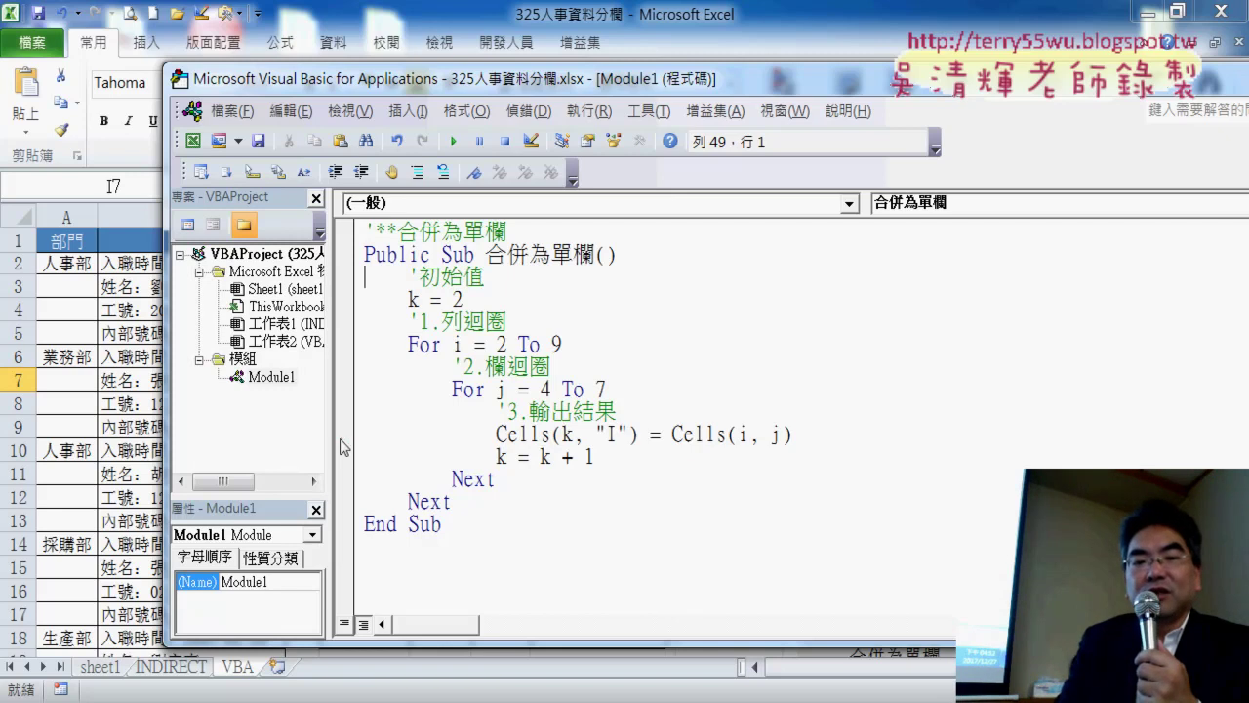
pyautogui.moveTo(467, 86); pyautogui.dragTo(923, 98)
pyautogui.hotkey('alt', 'F11')
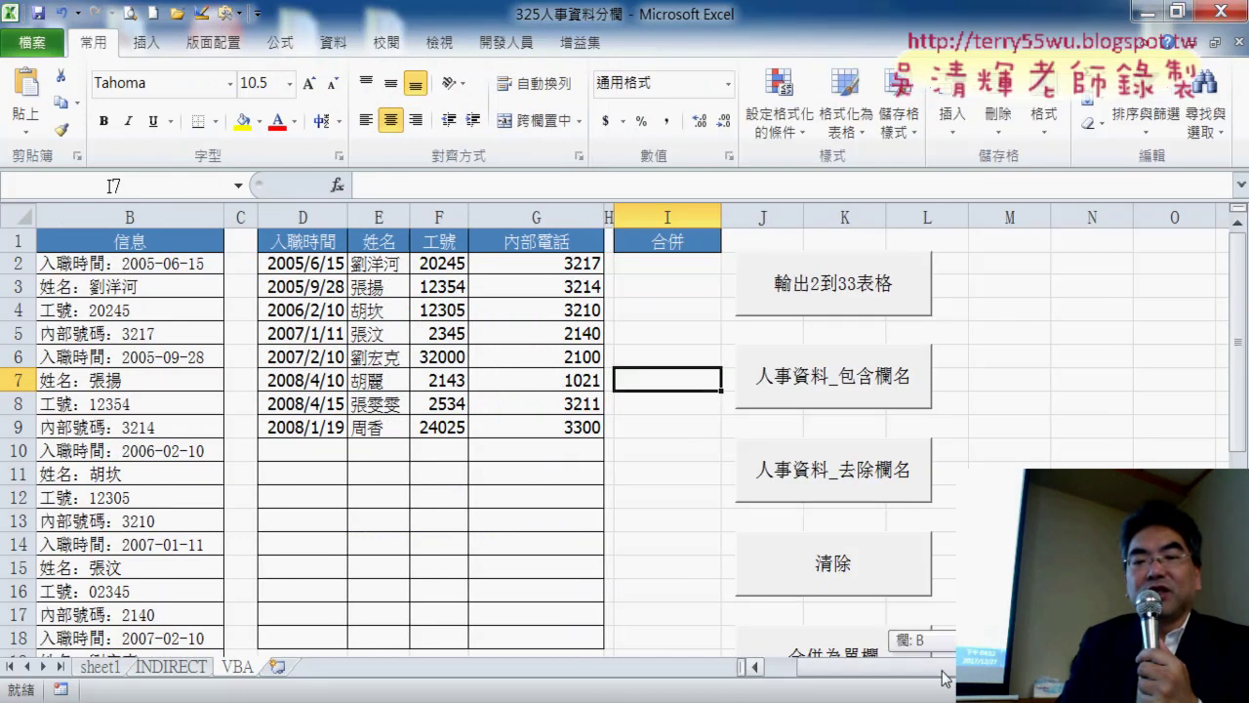
pyautogui.hscroll(1, 620, 430)
pyautogui.hscroll(1, 621, 430)
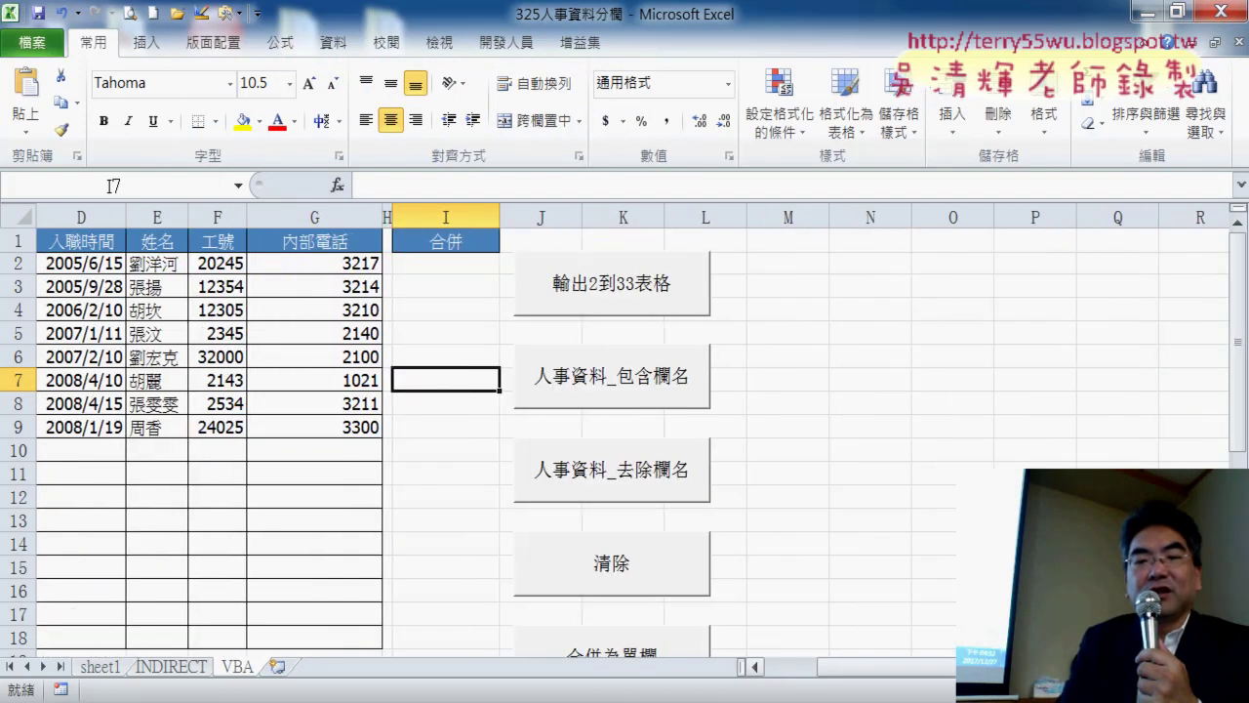
pyautogui.hscroll(1, 620, 430)
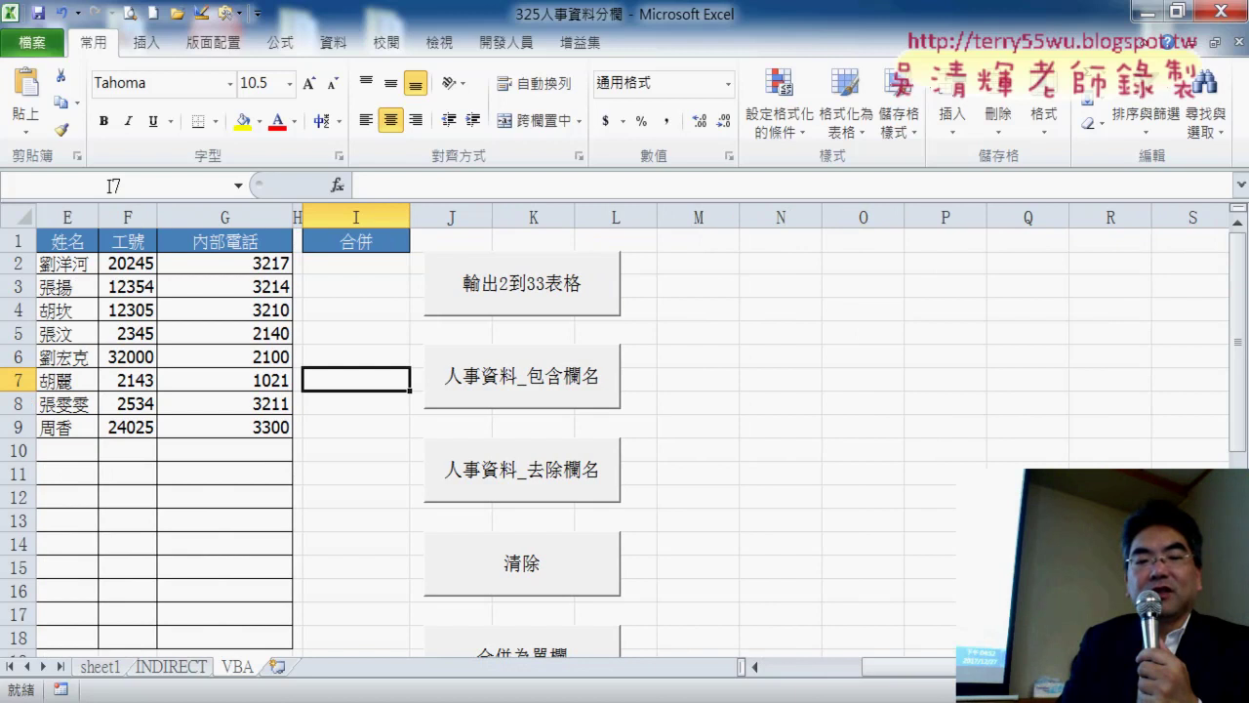
# Position the code editor beside column I and start stepping the macro with F8, marking row 2 and column I.
pyautogui.moveTo(380, 675)
pyautogui.click(417, 623)
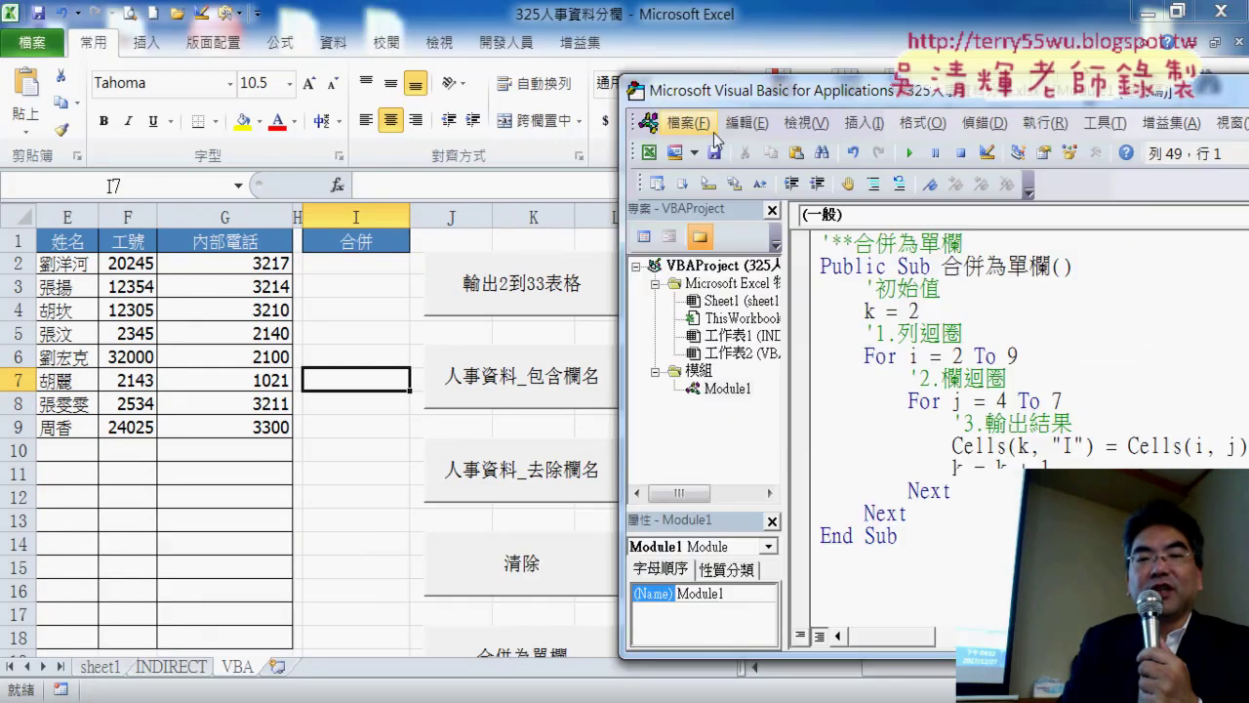
pyautogui.moveTo(671, 74); pyautogui.dragTo(506, 41)
pyautogui.click(758, 278)
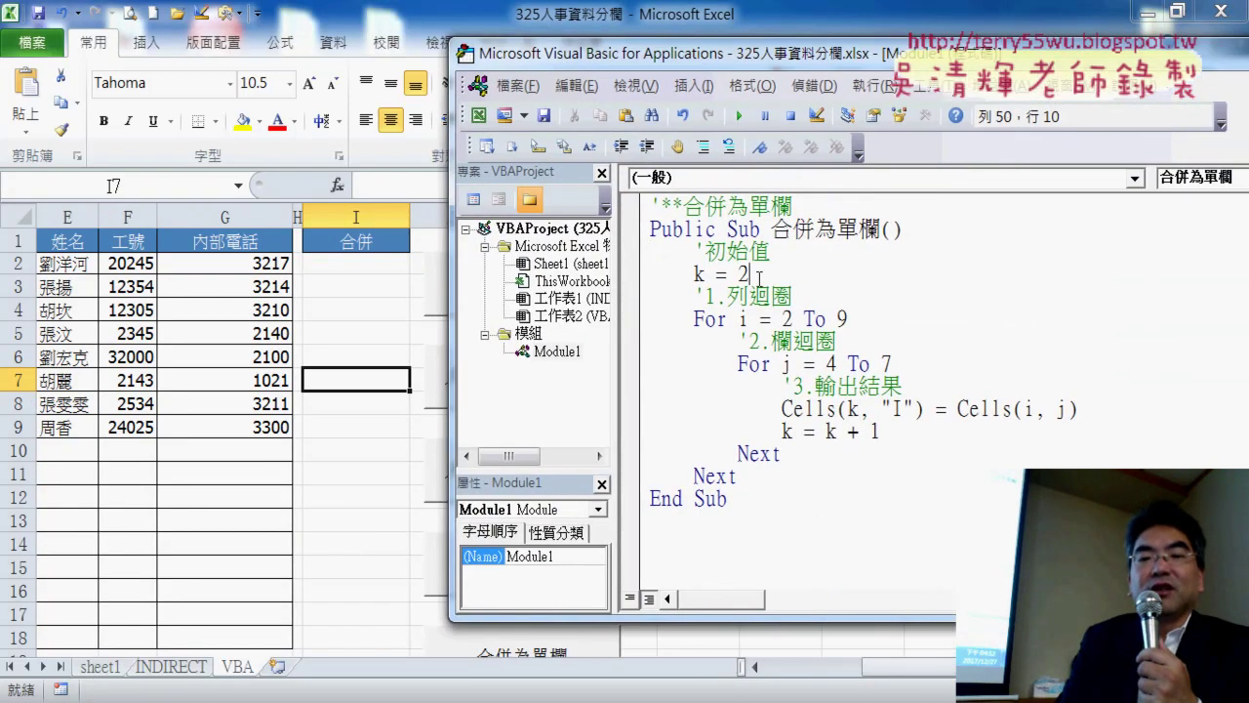
pyautogui.press('F8')
pyautogui.press('F8')
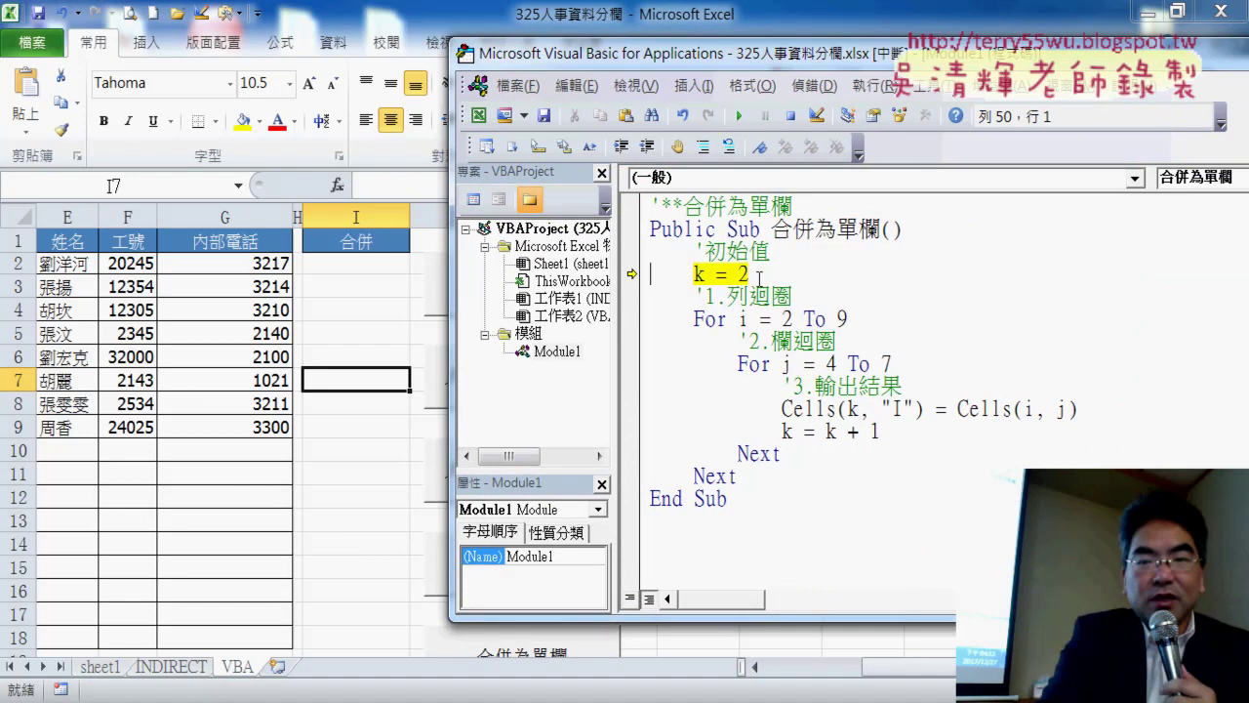
pyautogui.press('F8')
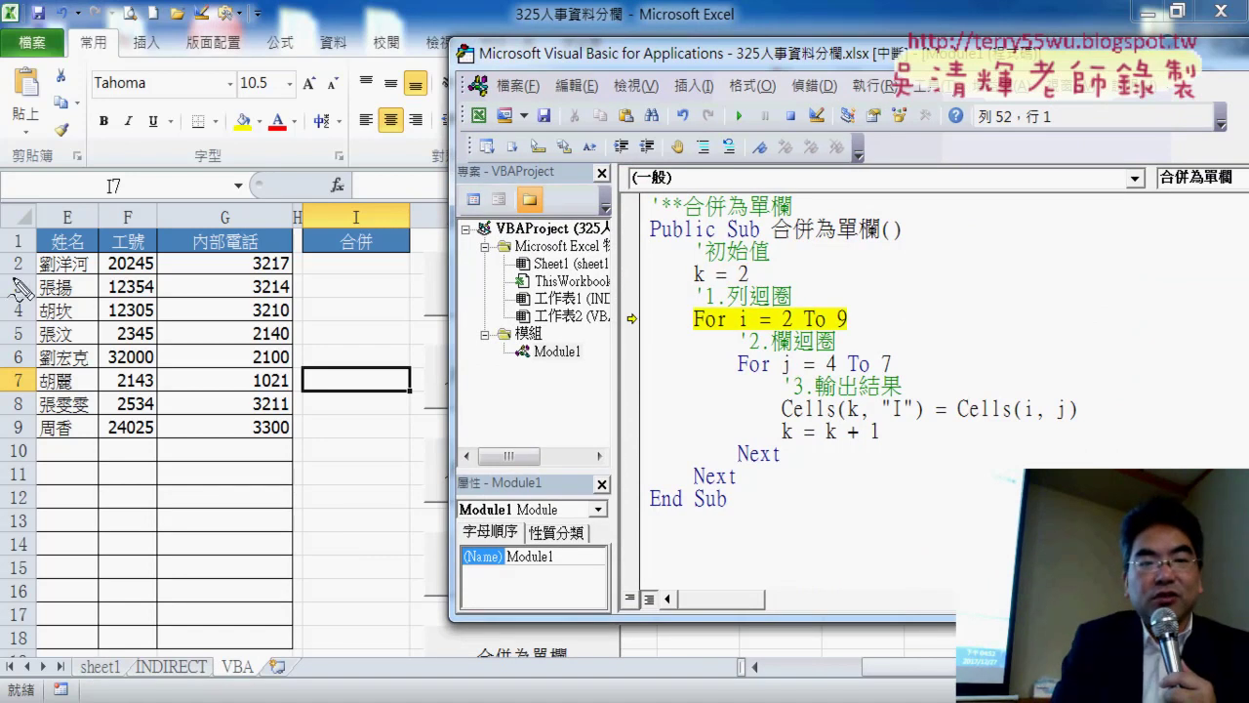
pyautogui.moveTo(27, 276); pyautogui.dragTo(33, 276)
pyautogui.moveTo(361, 209); pyautogui.dragTo(368, 211)
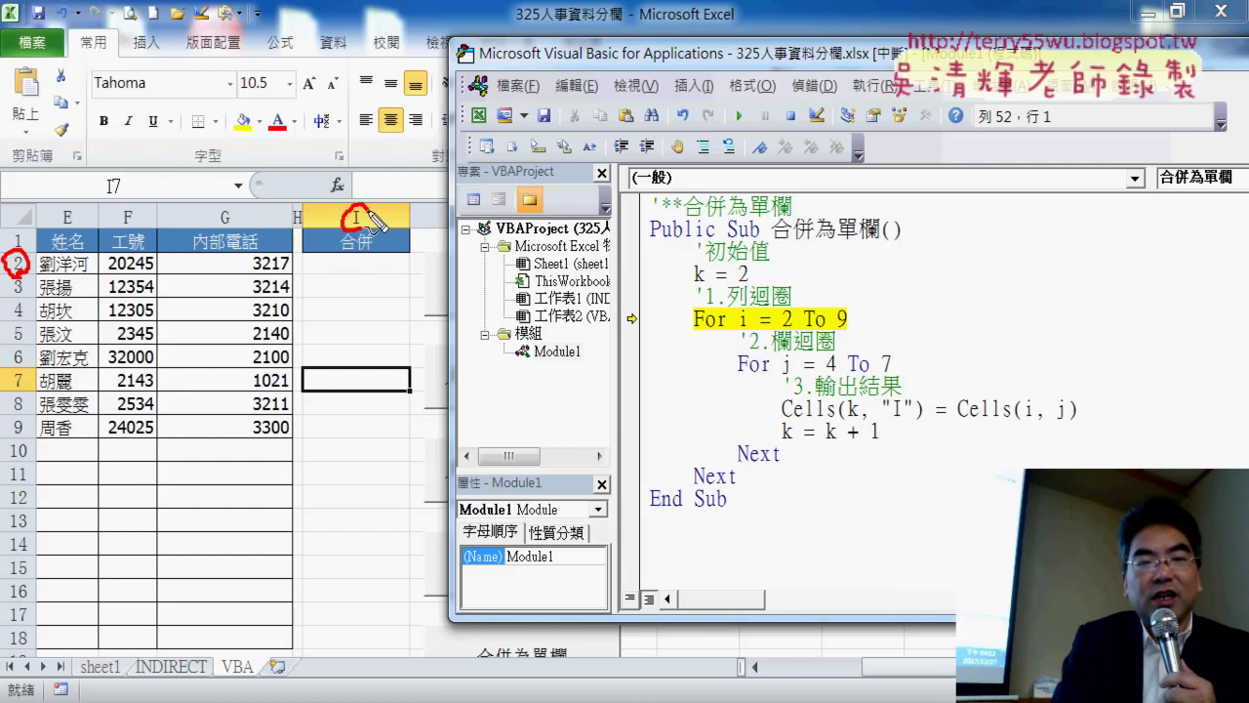
pyautogui.press('Escape')
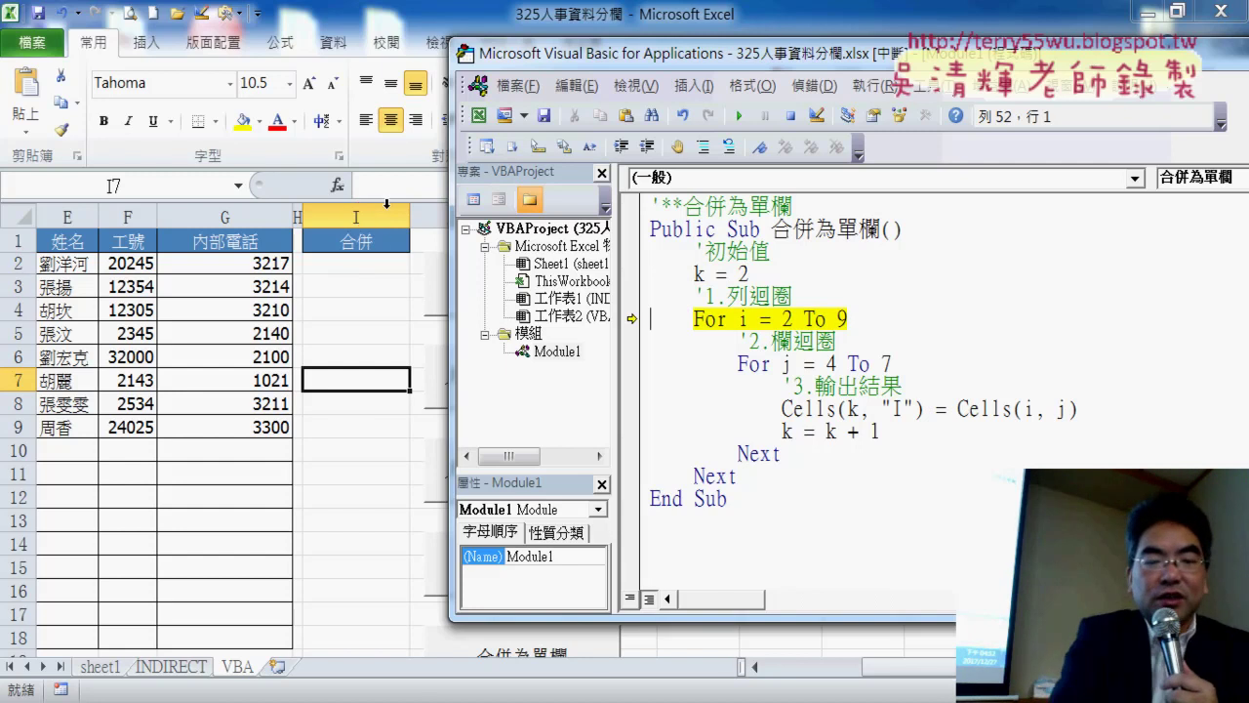
# Step through the loops to write the first employee's four fields into I2–I5 and 2005/9/28 into I6.
pyautogui.press('F8')
pyautogui.press('F8')
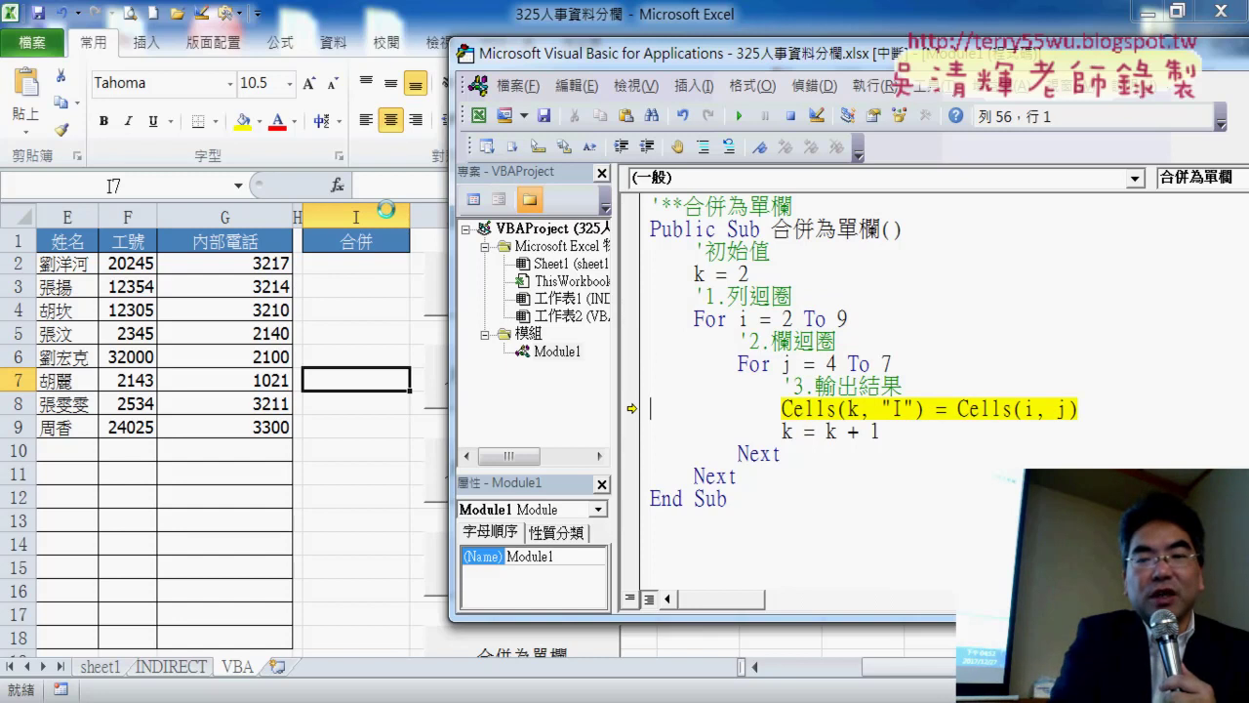
pyautogui.press('F8')
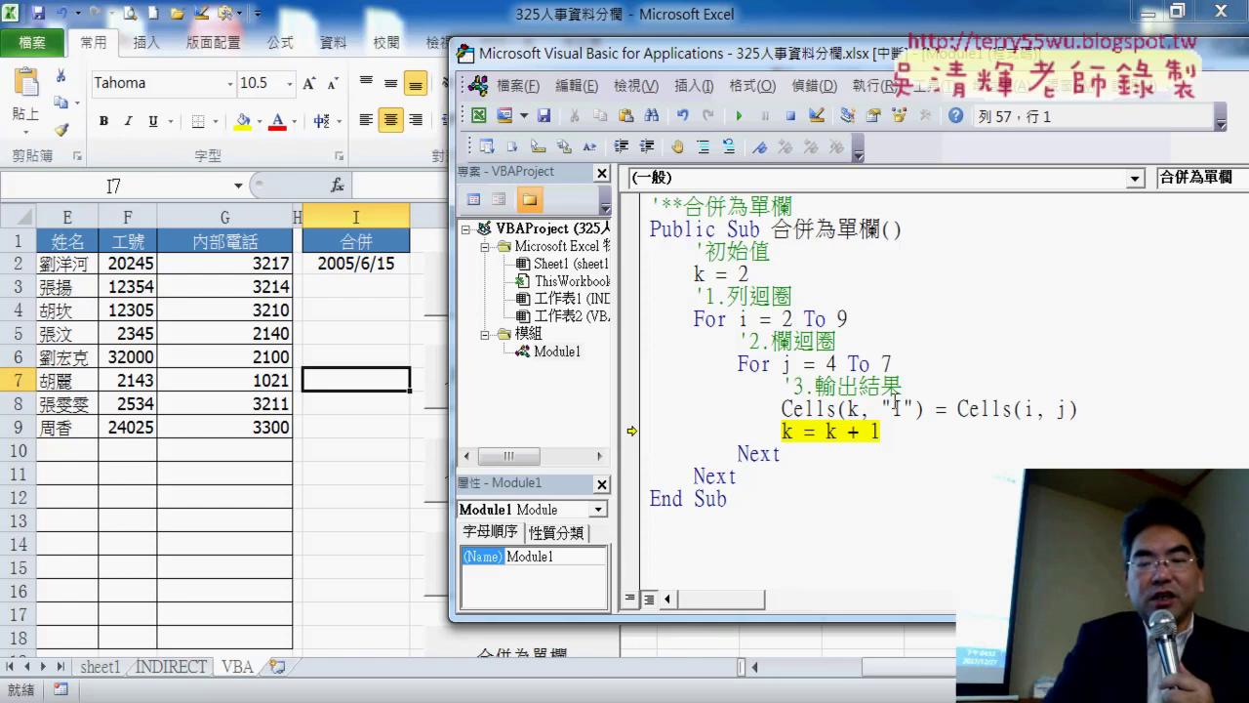
pyautogui.press('F8')
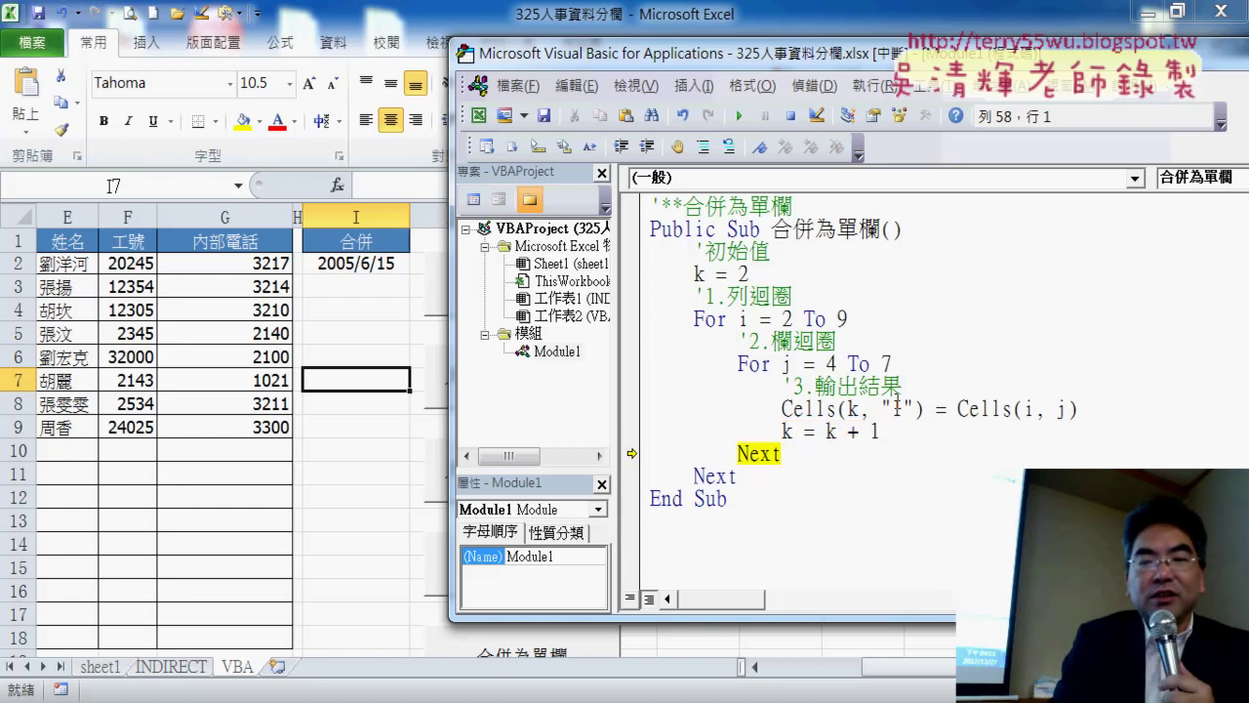
pyautogui.moveTo(787, 430)
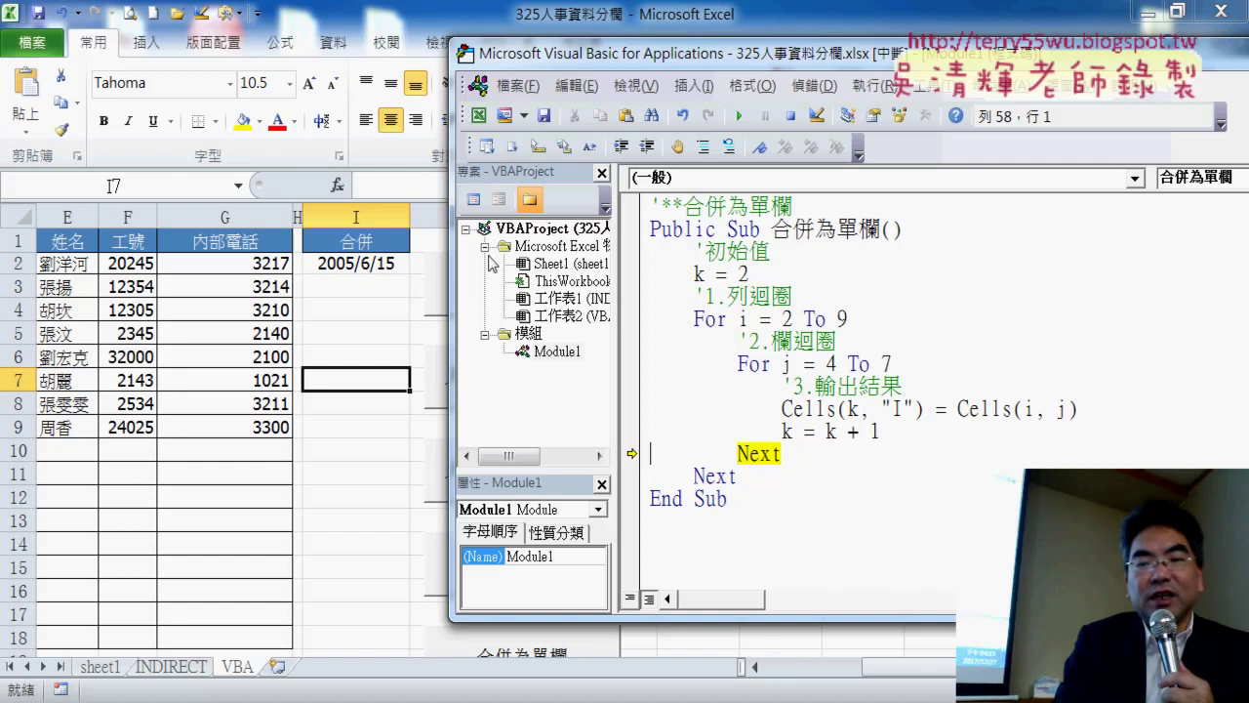
pyautogui.press('F8')
pyautogui.press('F8')
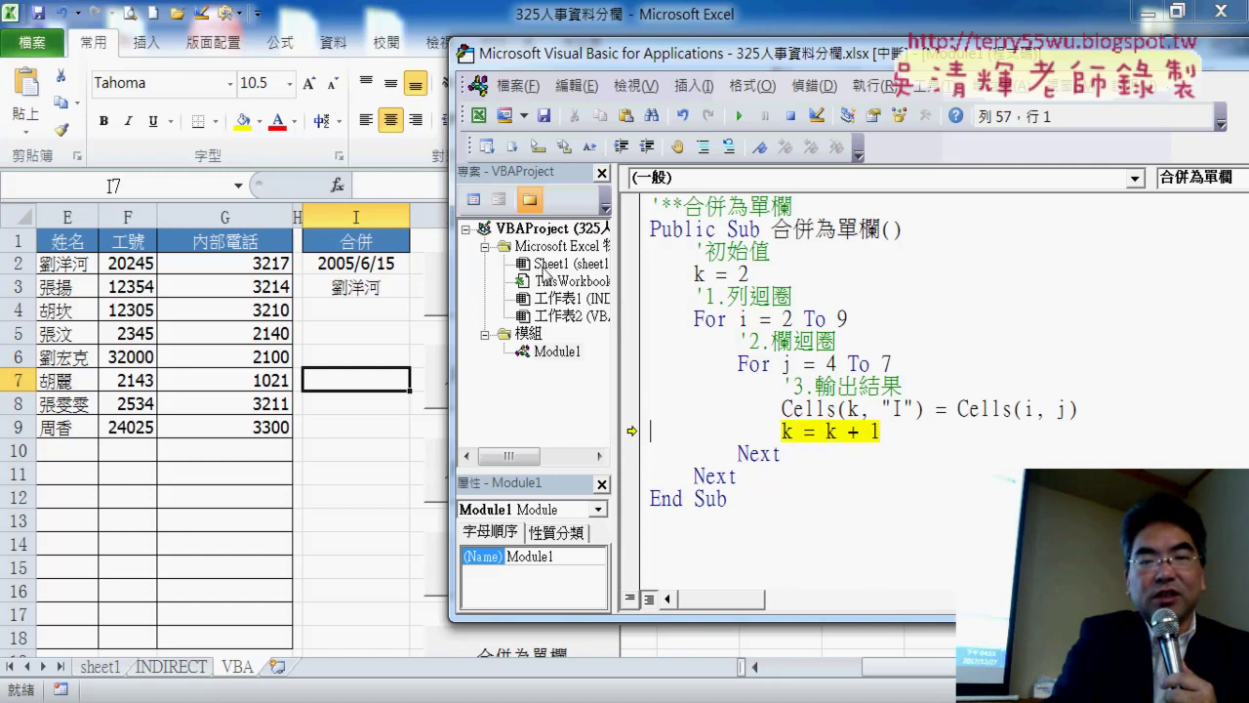
pyautogui.press('F8')
pyautogui.press('F8')
pyautogui.press('F8')
pyautogui.press('F8')
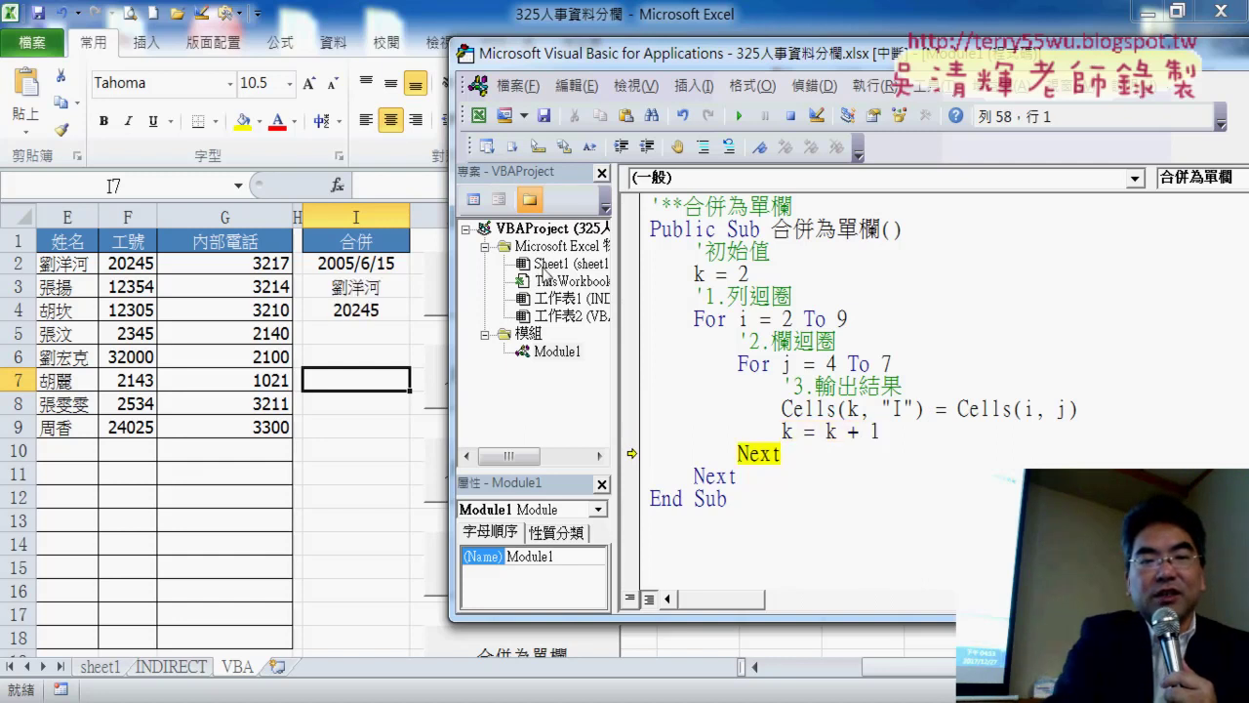
pyautogui.press('F8')
pyautogui.press('F8')
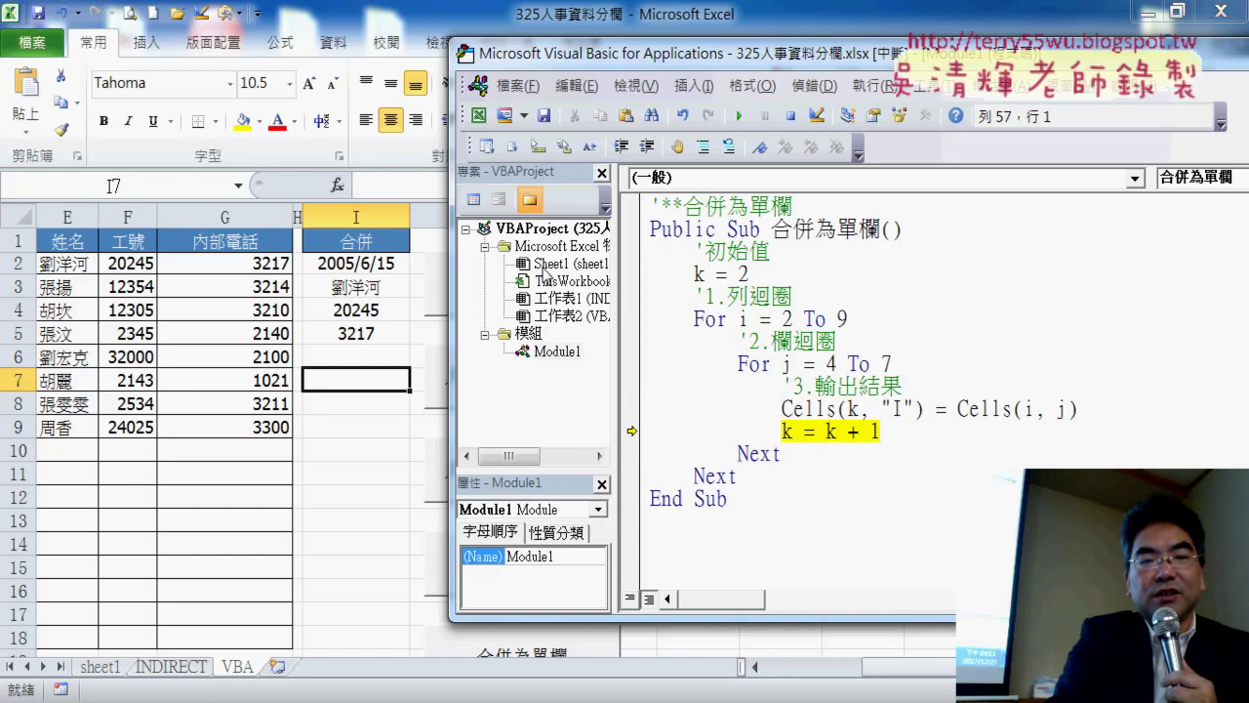
pyautogui.press('F8')
pyautogui.press('F8')
pyautogui.press('F8')
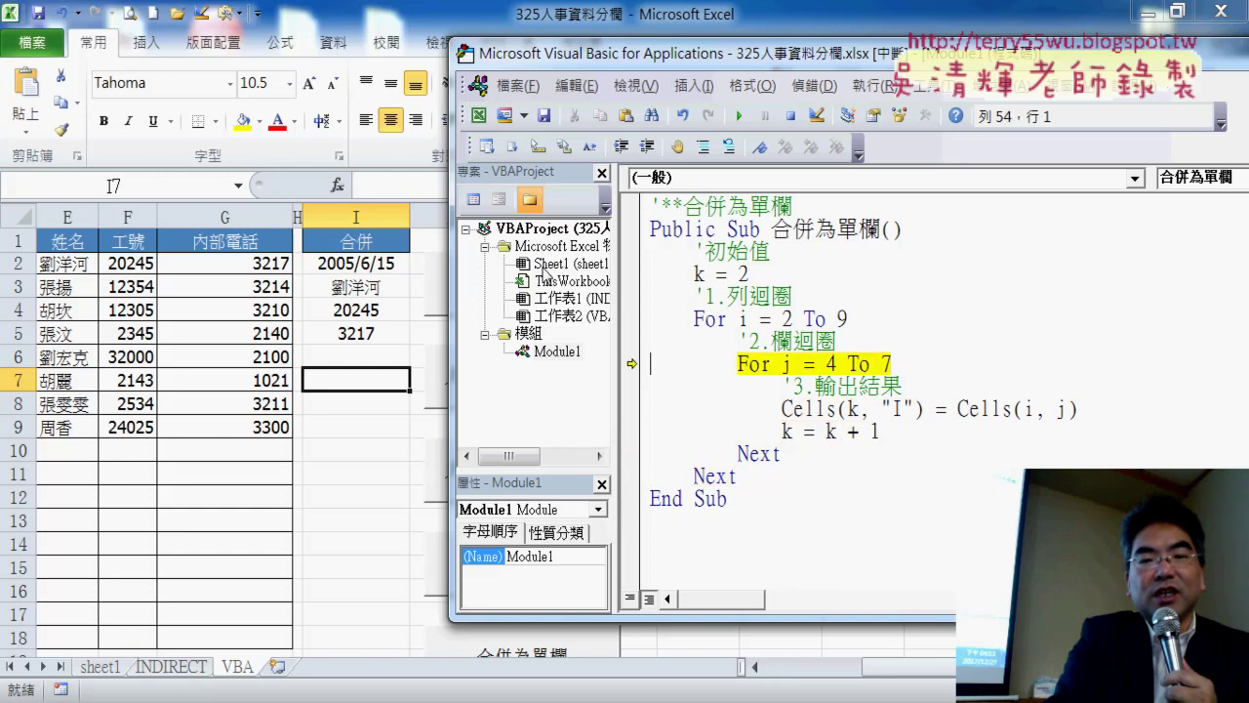
pyautogui.press('F8')
pyautogui.press('F8')
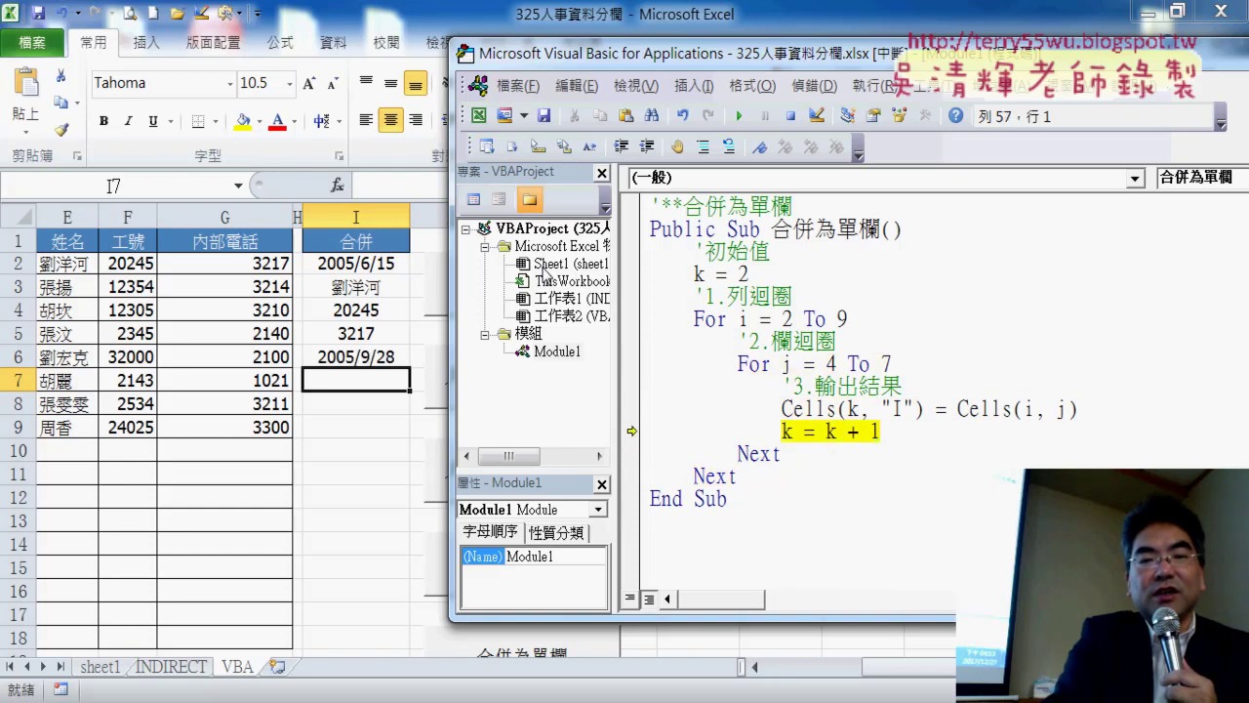
pyautogui.press('F8')
pyautogui.press('F8')
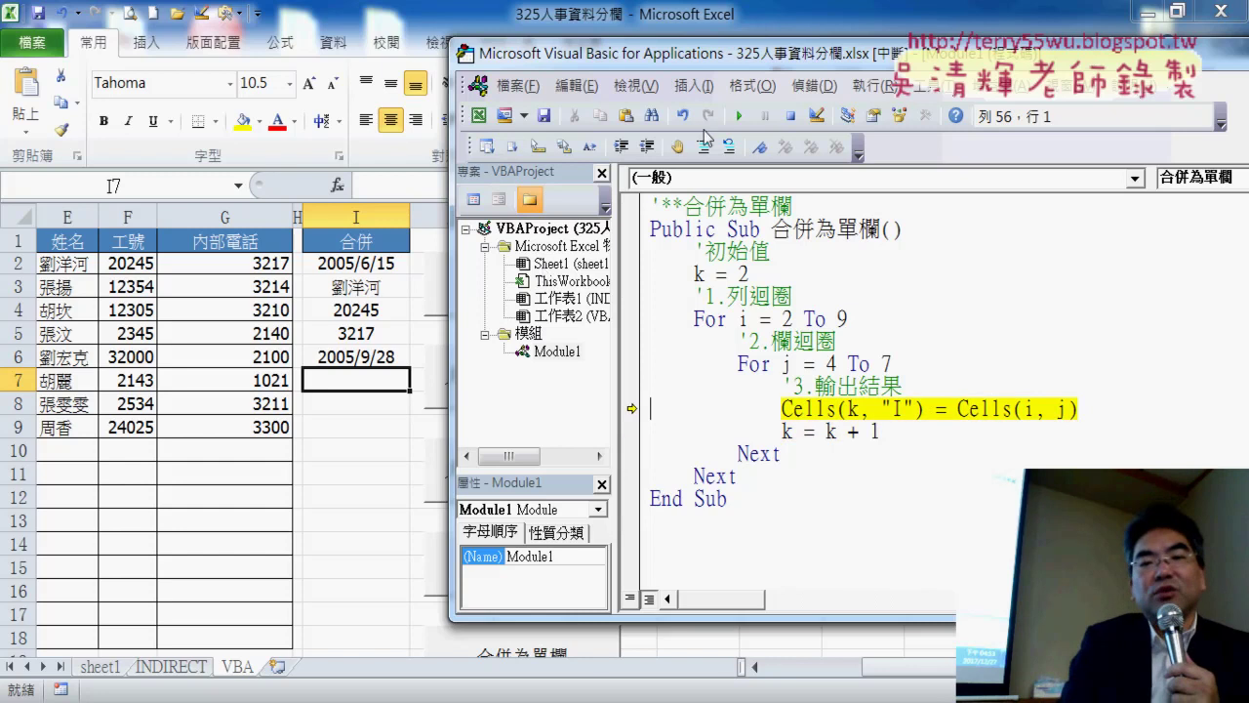
# Continue the macro to fill column I for all employees, then box the Cells(k, "I") line with the pen.
pyautogui.click(747, 117)
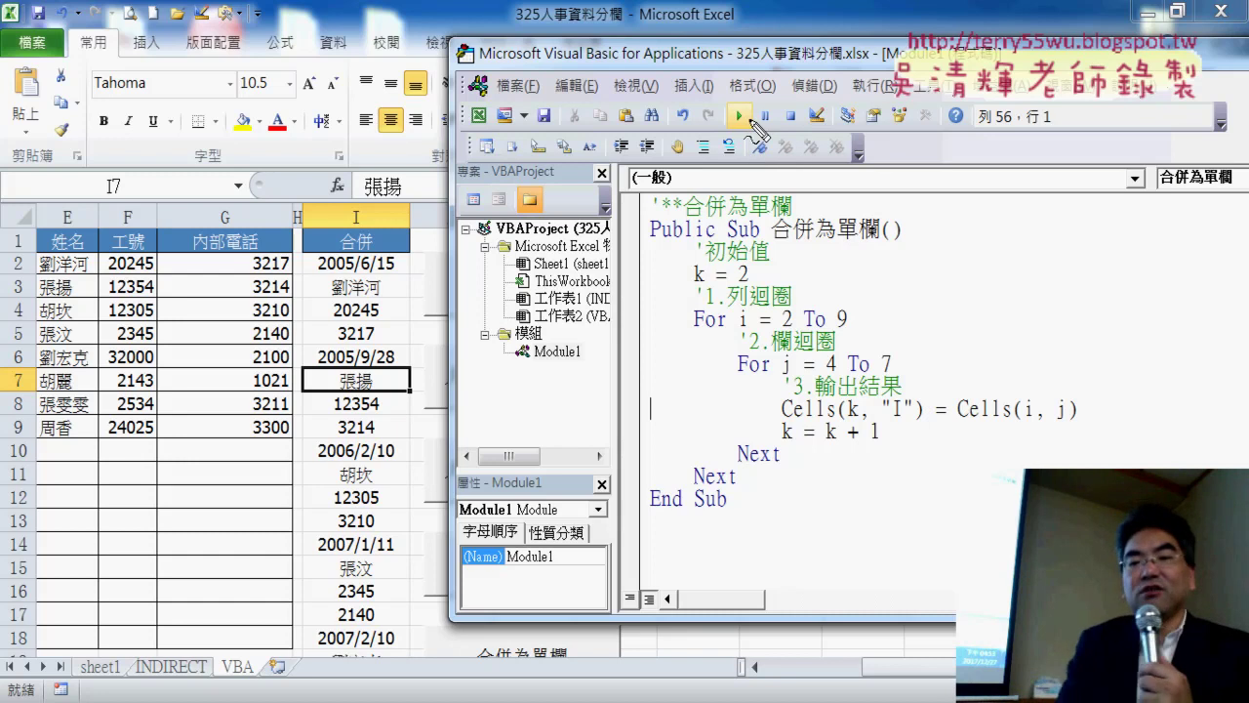
pyautogui.moveTo(763, 395); pyautogui.dragTo(768, 429)
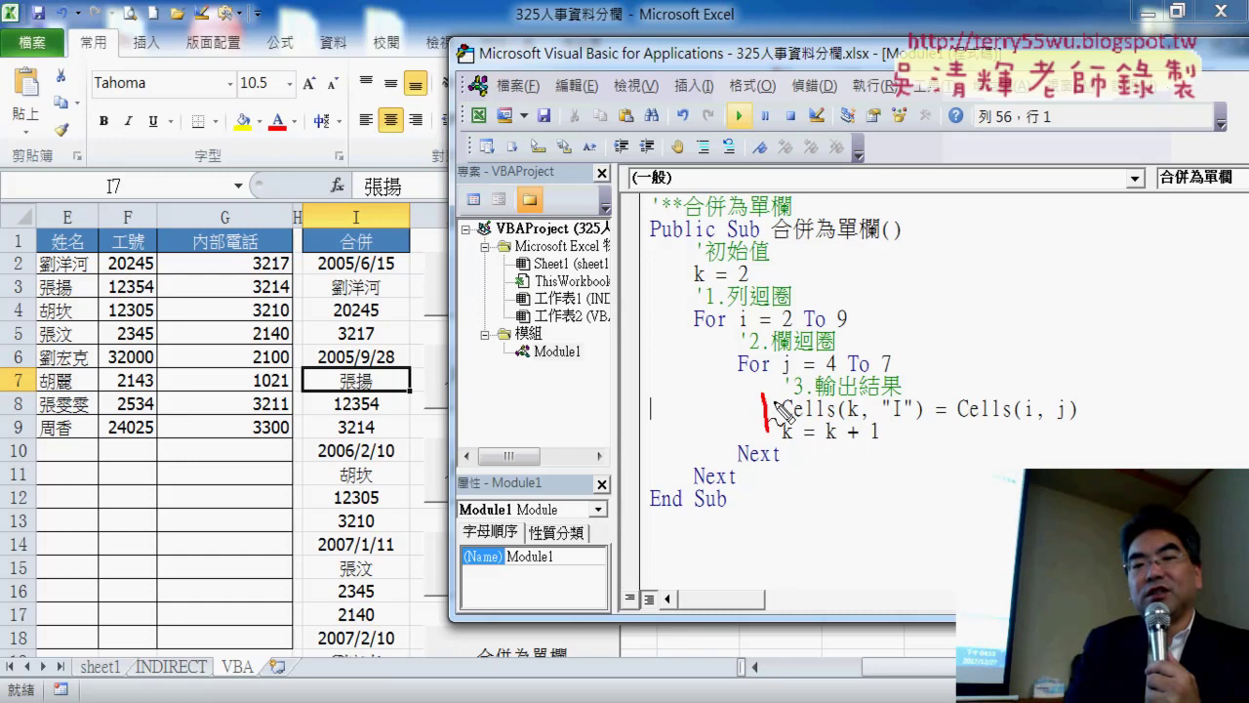
pyautogui.moveTo(781, 387)
pyautogui.mouseDown()
pyautogui.moveTo(1093, 390)
pyautogui.moveTo(1093, 426)
pyautogui.mouseUp()
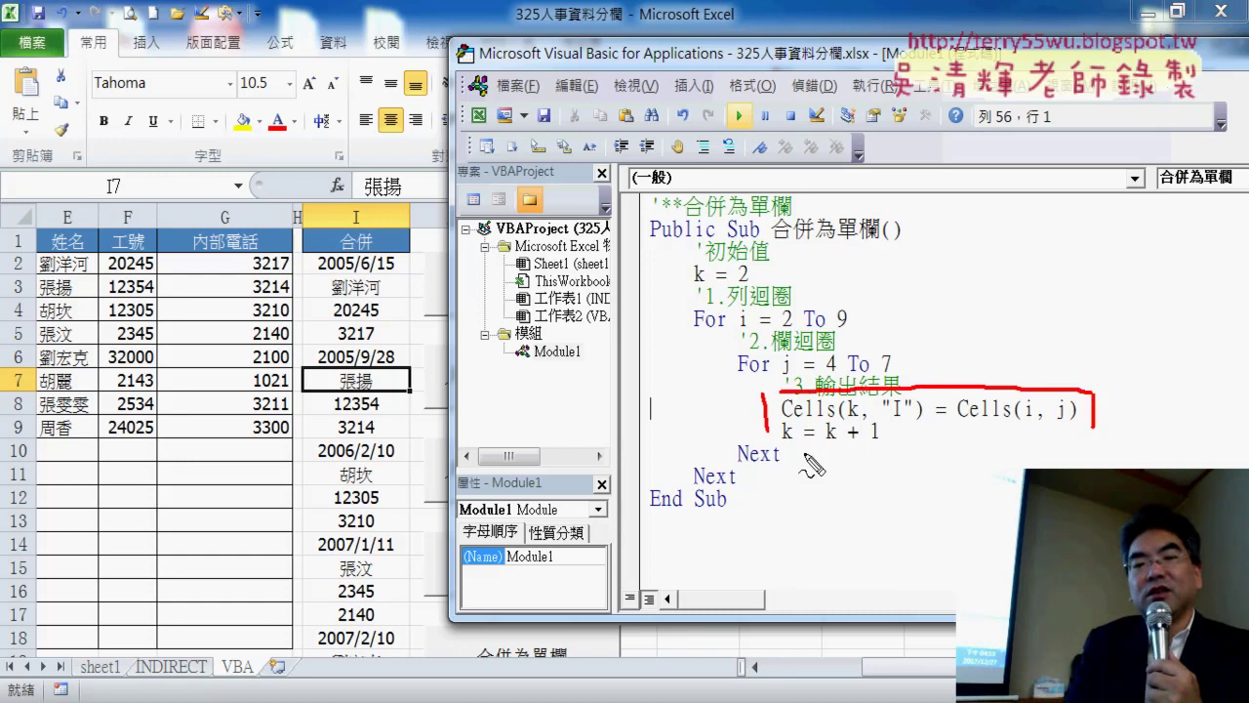
pyautogui.moveTo(784, 429); pyautogui.dragTo(1094, 421)
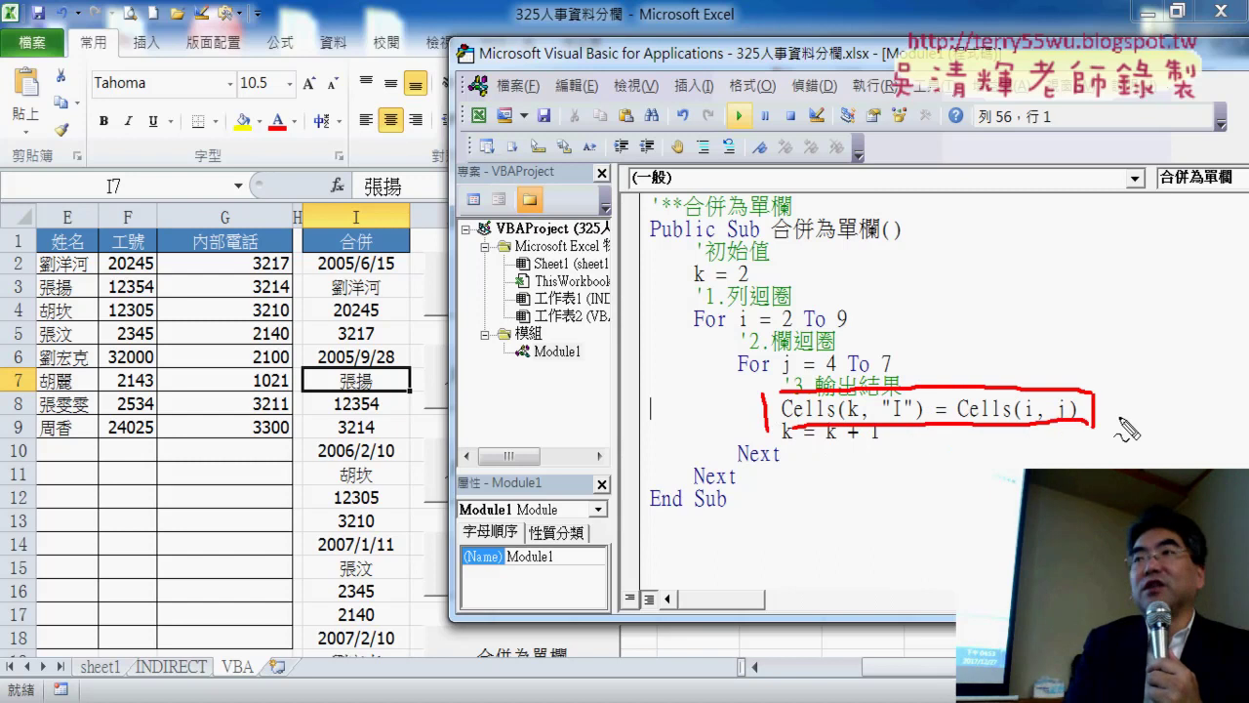